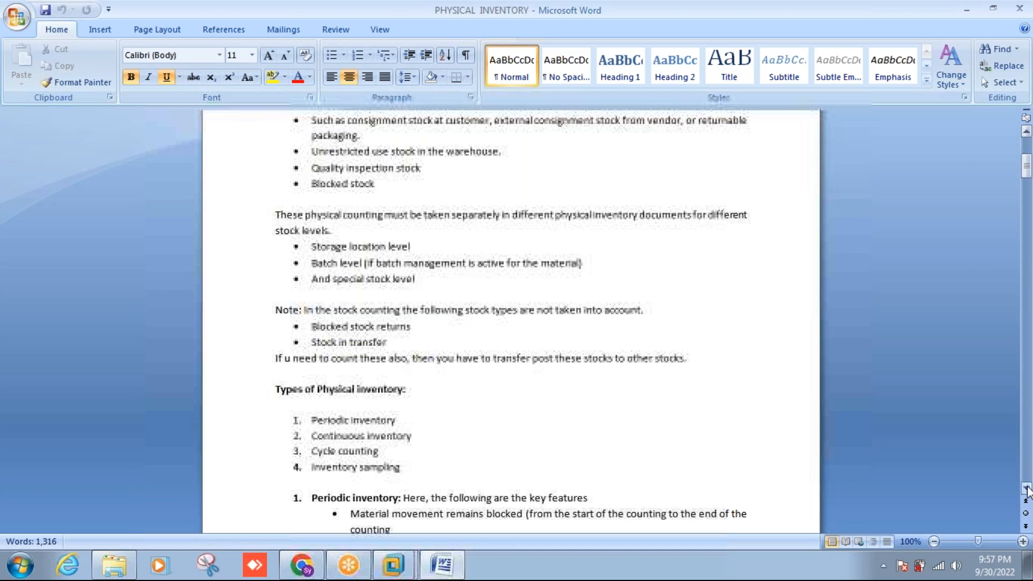
Read the physical inventory notes down to the IMG settings, switch to SAP in VMware Workstation, and open the SAP Reference IMG through transaction spro
{"action": "left_click", "coordinate": [1027, 488]}
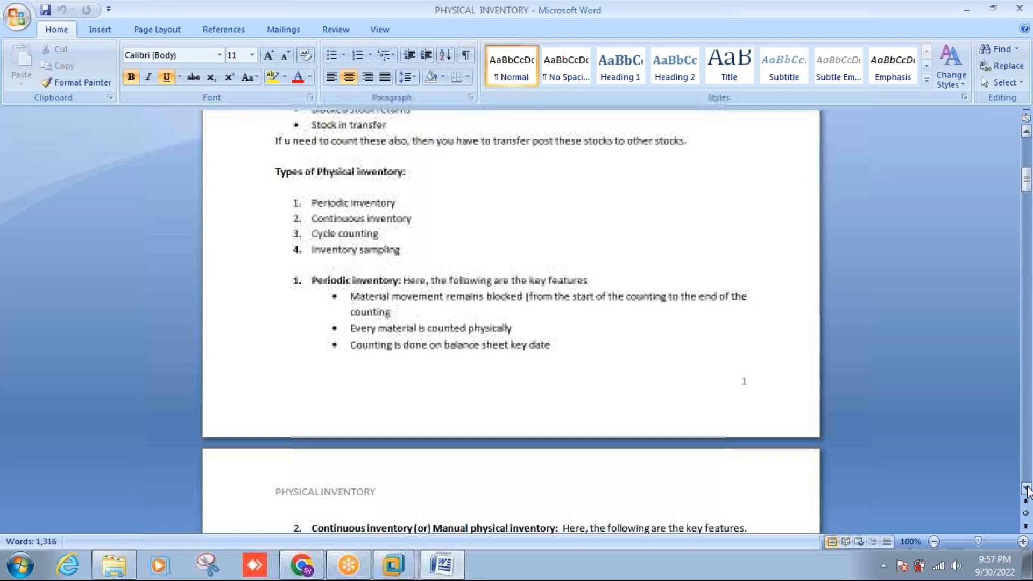
{"action": "left_click_drag", "start_coordinate": [1027, 487], "coordinate": [1027, 487]}
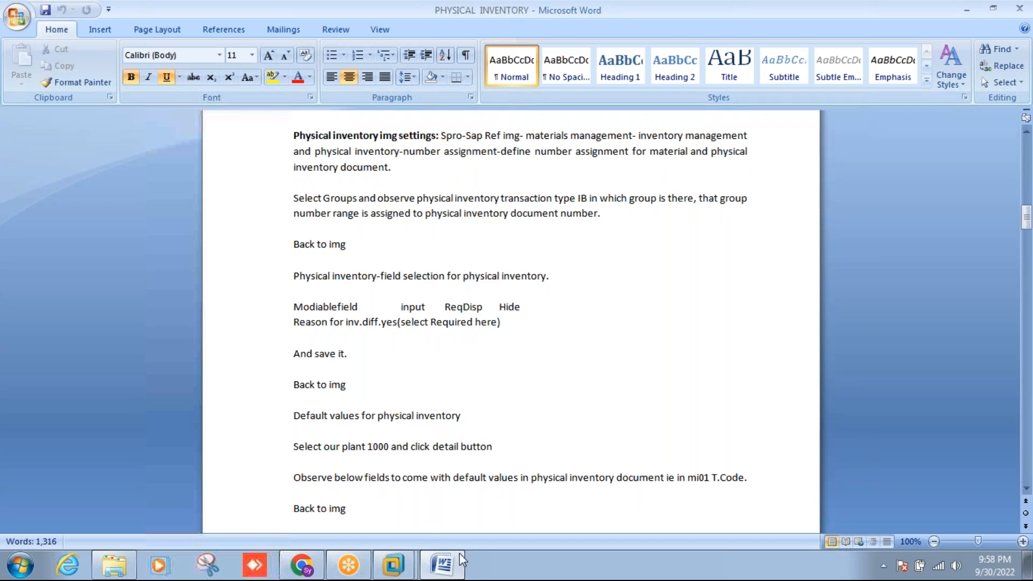
{"action": "left_click", "coordinate": [393, 565]}
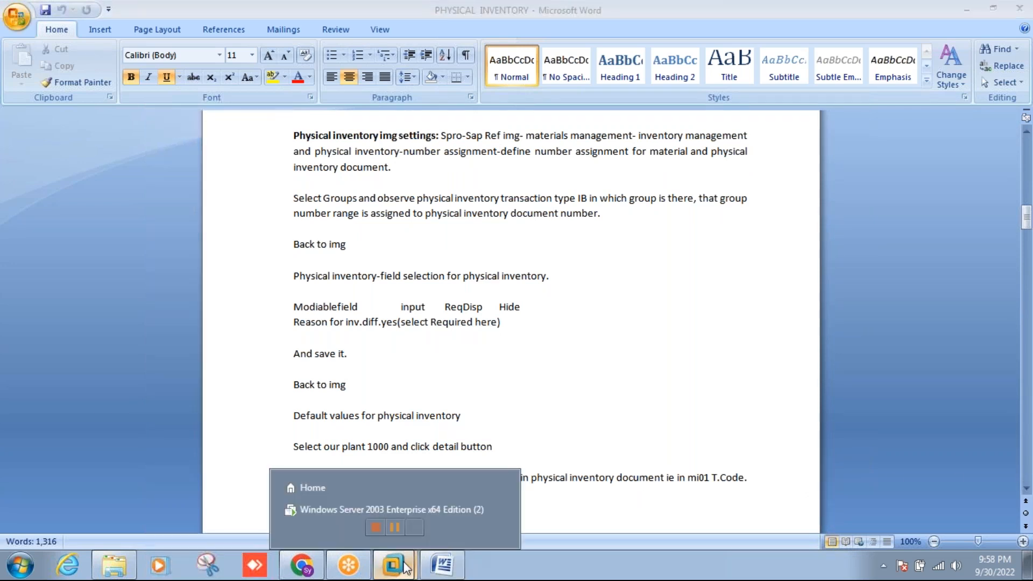
{"action": "left_click", "coordinate": [390, 505]}
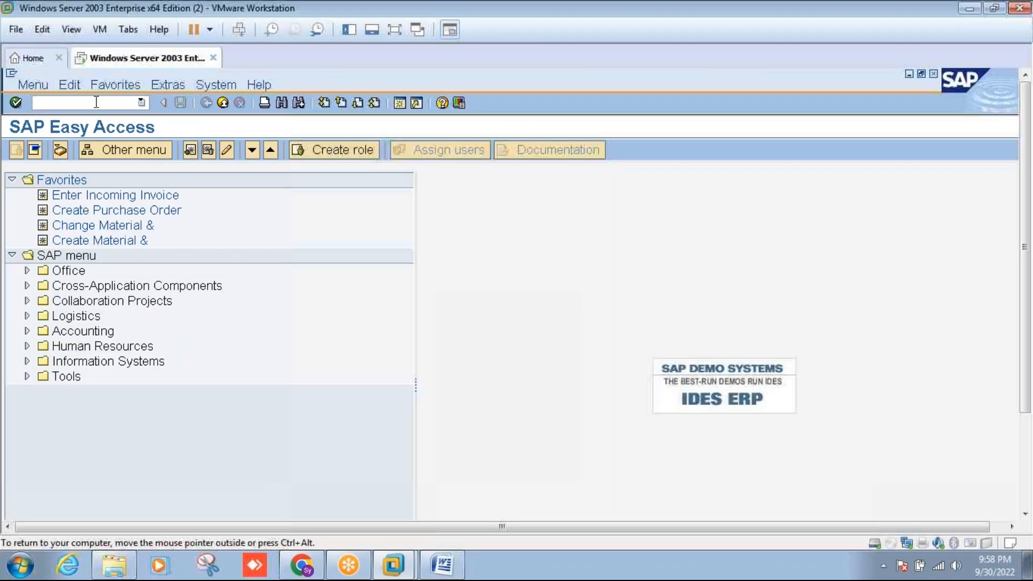
{"action": "type", "text": "spro"}
{"action": "key", "text": "Return"}
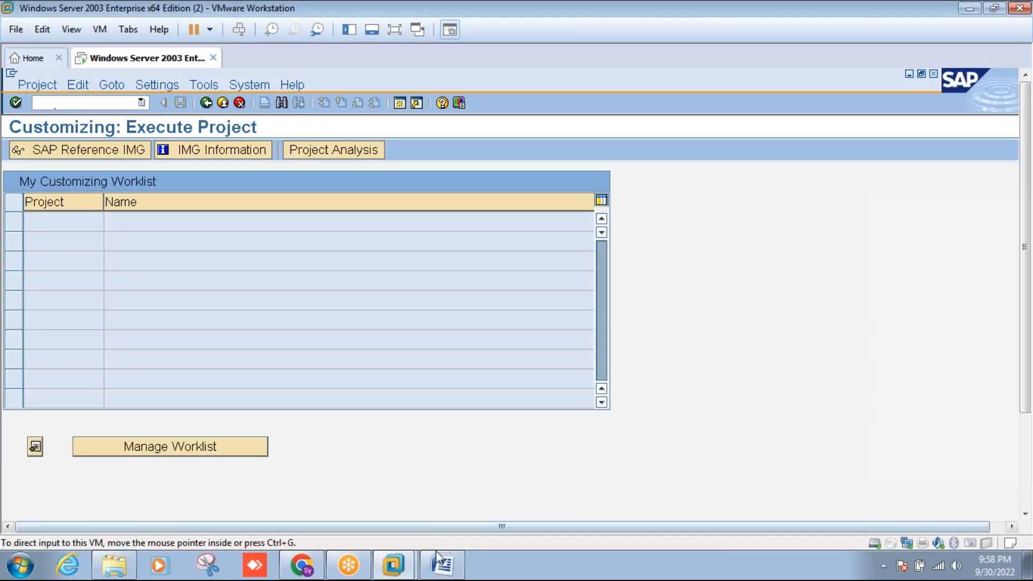
{"action": "left_click", "coordinate": [99, 151]}
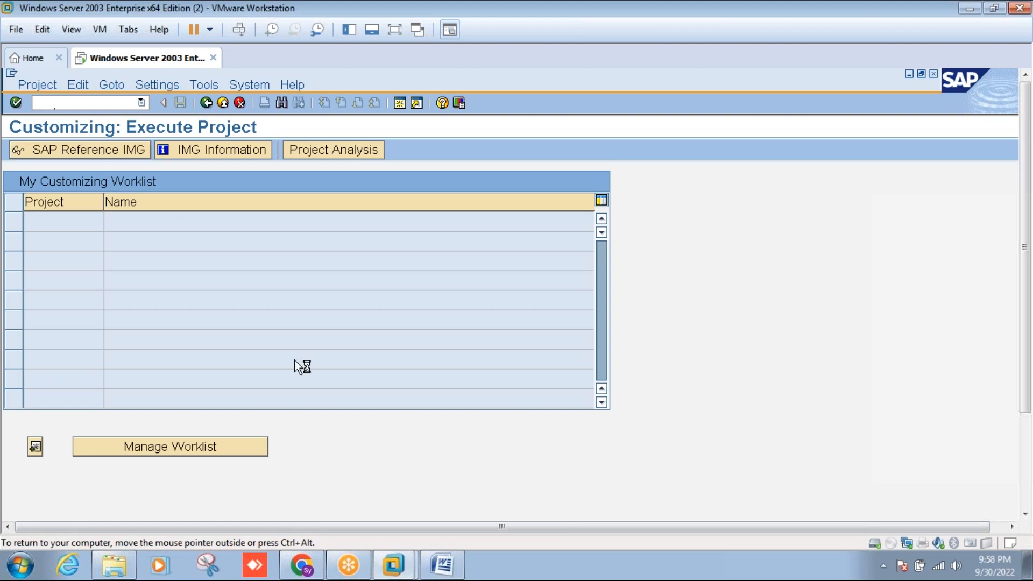
Following the Word notes, expand Materials Management and its Inventory Management and Physical Inventory node in the IMG structure
{"action": "left_click", "coordinate": [434, 567]}
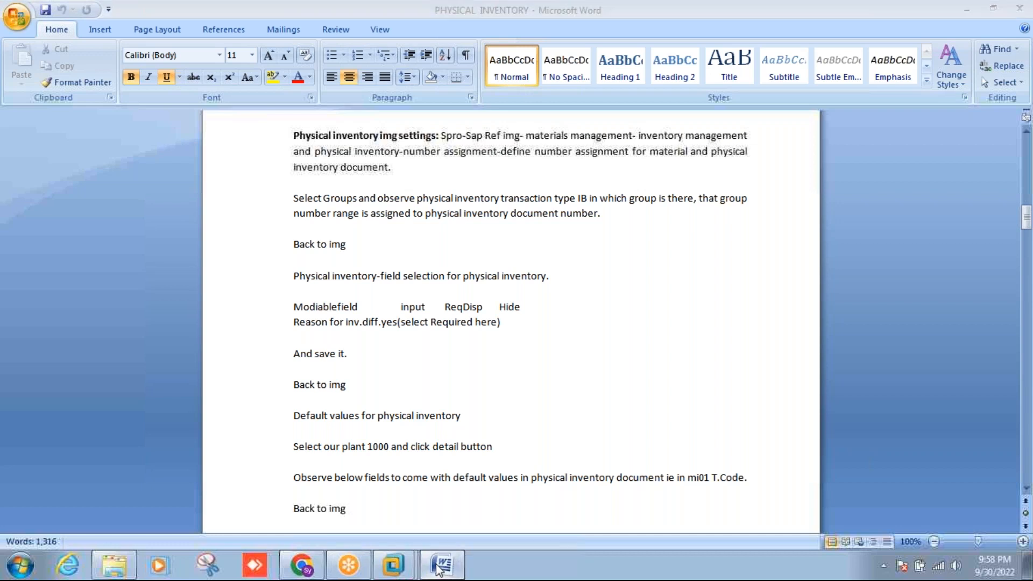
{"action": "left_click", "coordinate": [438, 568]}
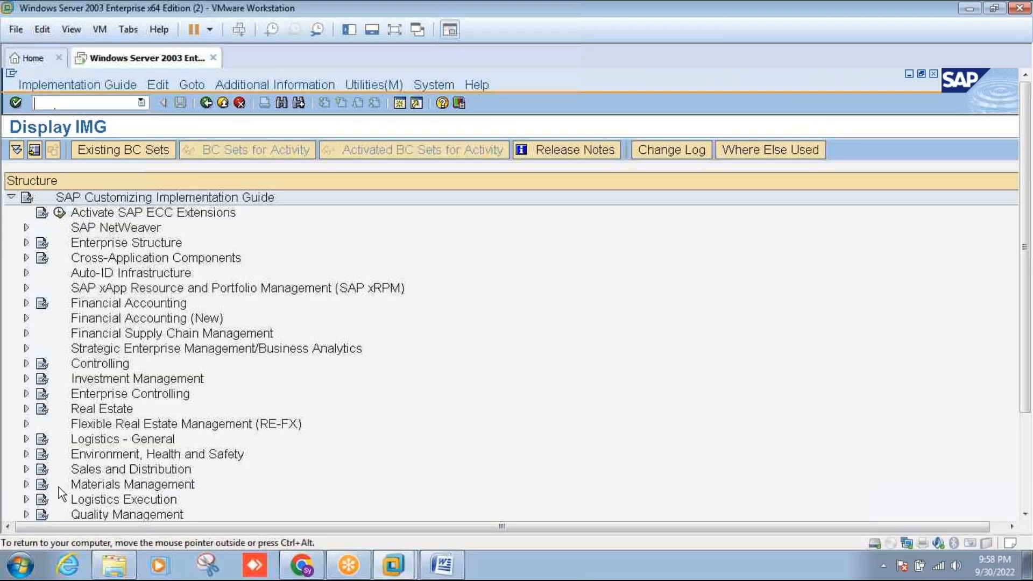
{"action": "left_click", "coordinate": [26, 484]}
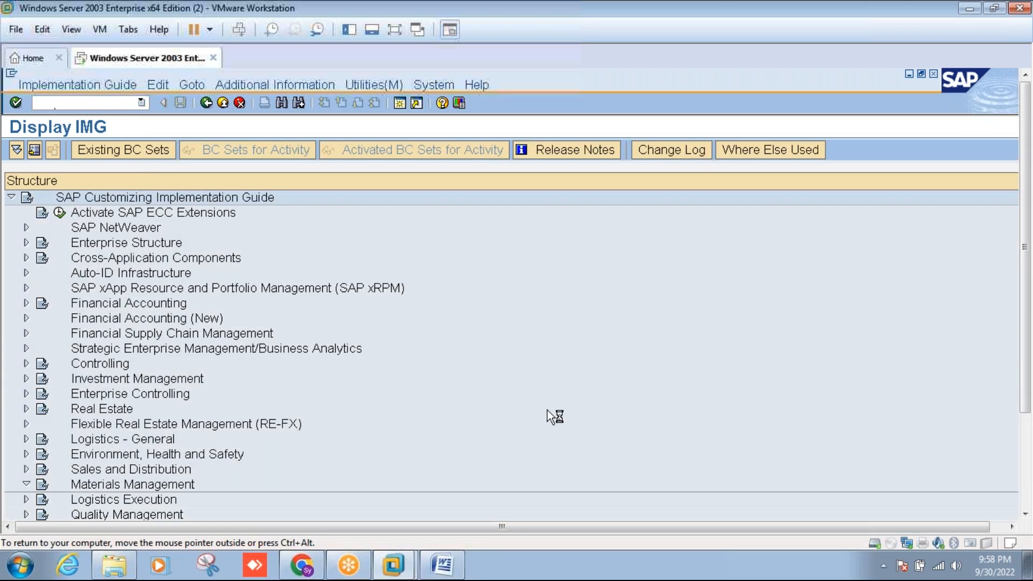
{"action": "left_click", "coordinate": [1026, 518]}
{"action": "left_click", "coordinate": [1026, 518]}
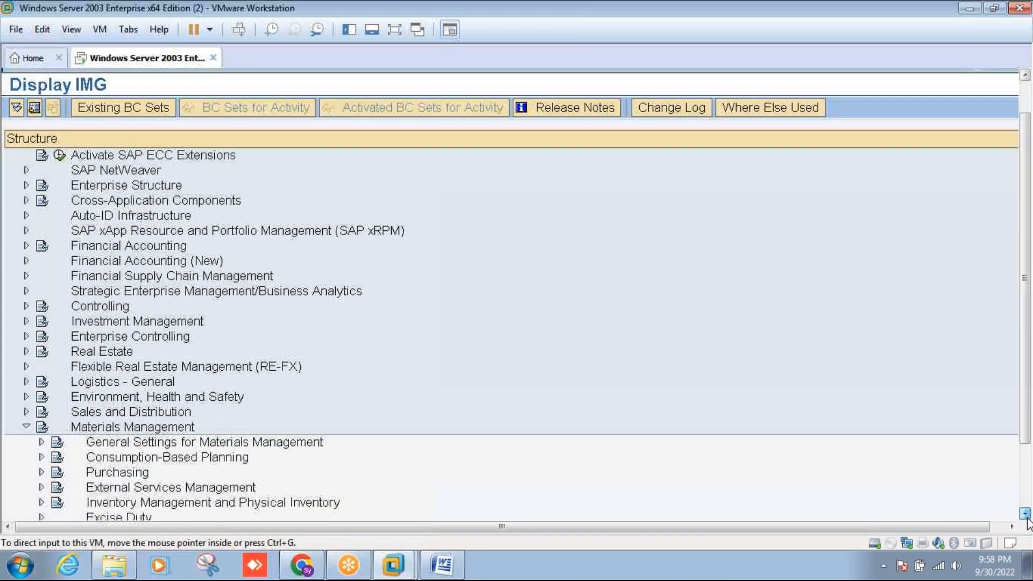
{"action": "left_click", "coordinate": [1026, 518]}
{"action": "left_click", "coordinate": [1027, 518]}
{"action": "left_click", "coordinate": [1026, 517]}
{"action": "left_click", "coordinate": [1027, 518]}
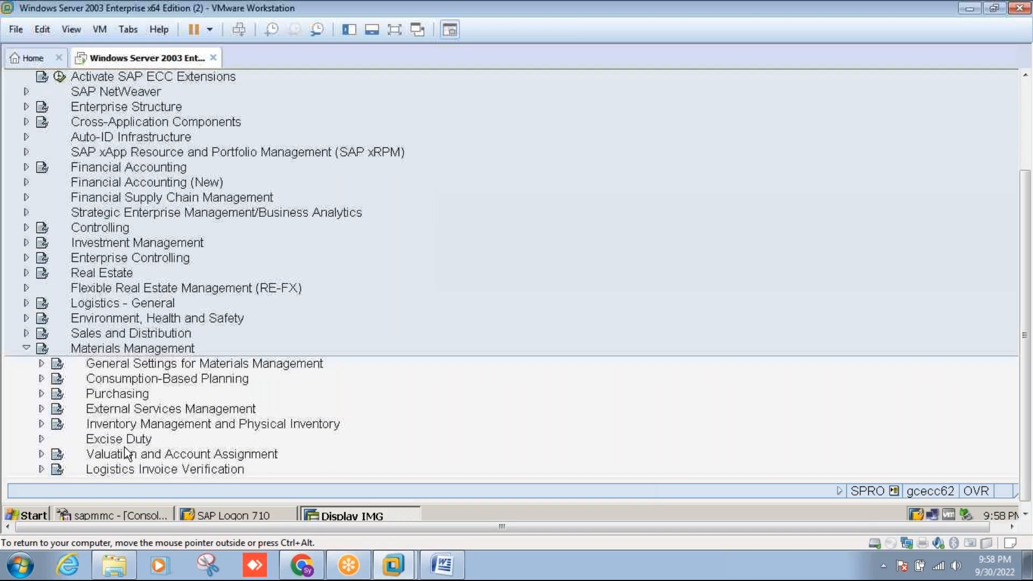
{"action": "left_click", "coordinate": [41, 423]}
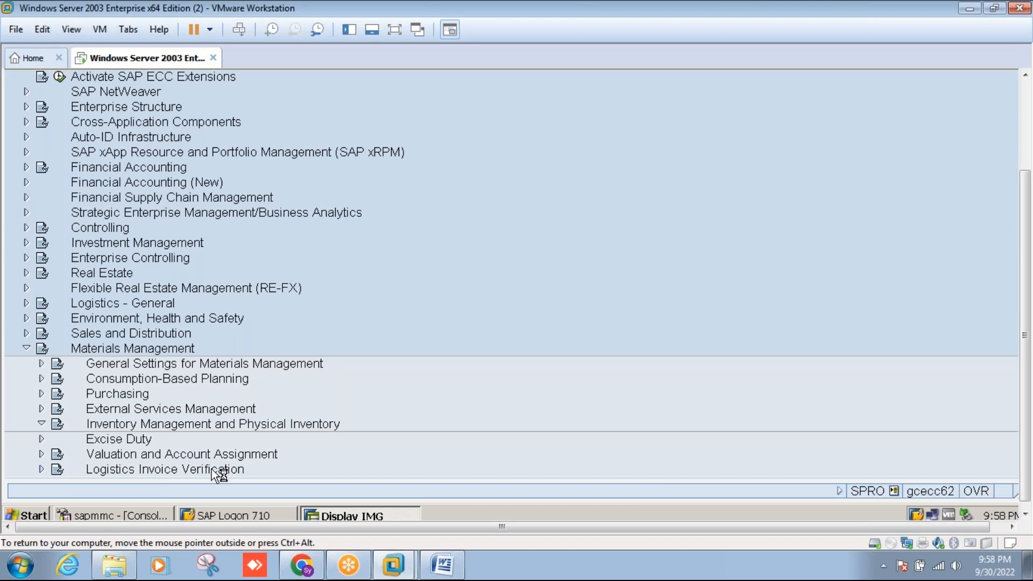
Under Number Assignment, run the activity Define Number Assignment for Material and Phys. Inv. Docs
{"action": "left_click", "coordinate": [444, 566]}
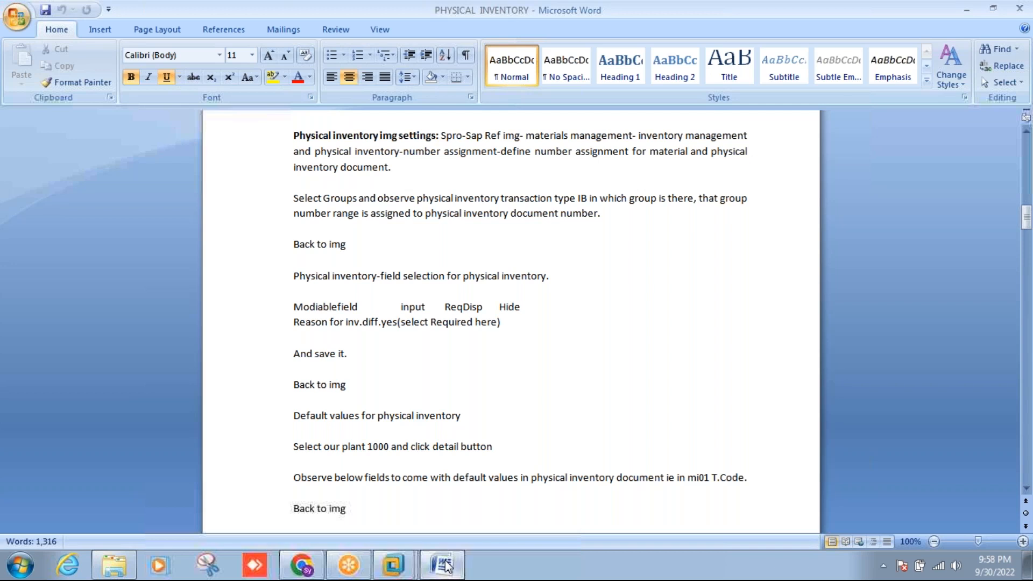
{"action": "left_click", "coordinate": [444, 566]}
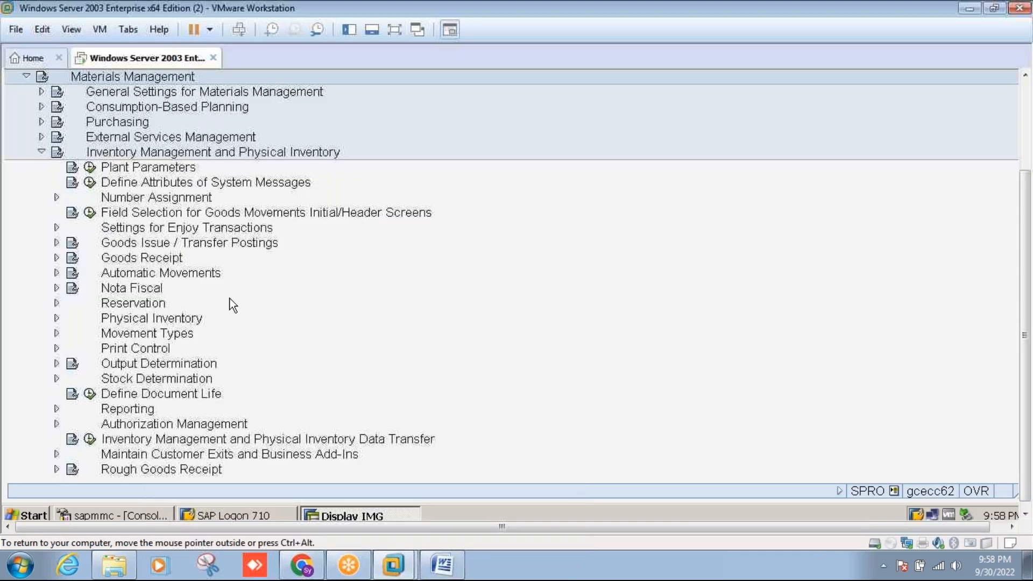
{"action": "left_click", "coordinate": [57, 197]}
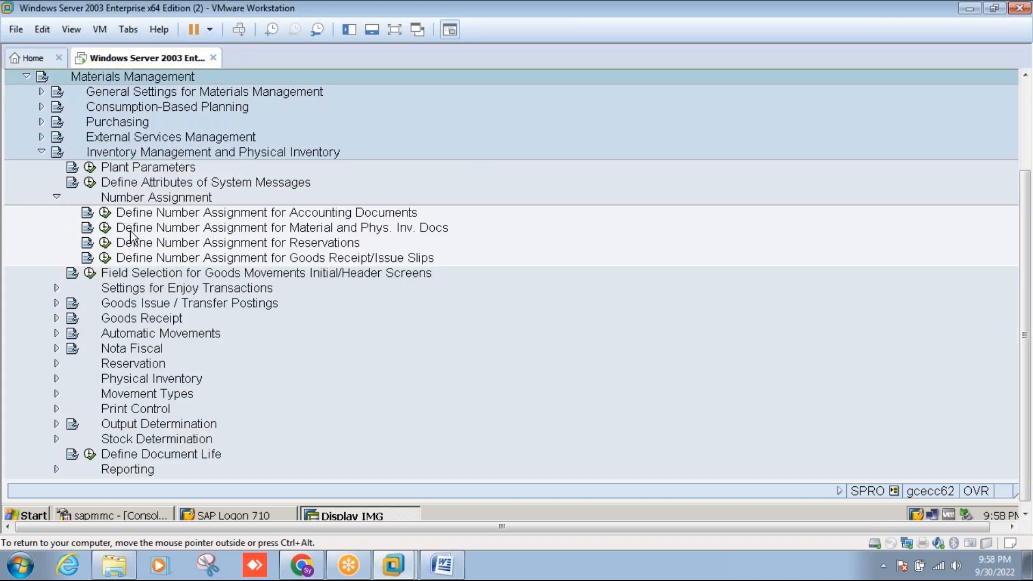
{"action": "left_click", "coordinate": [106, 229]}
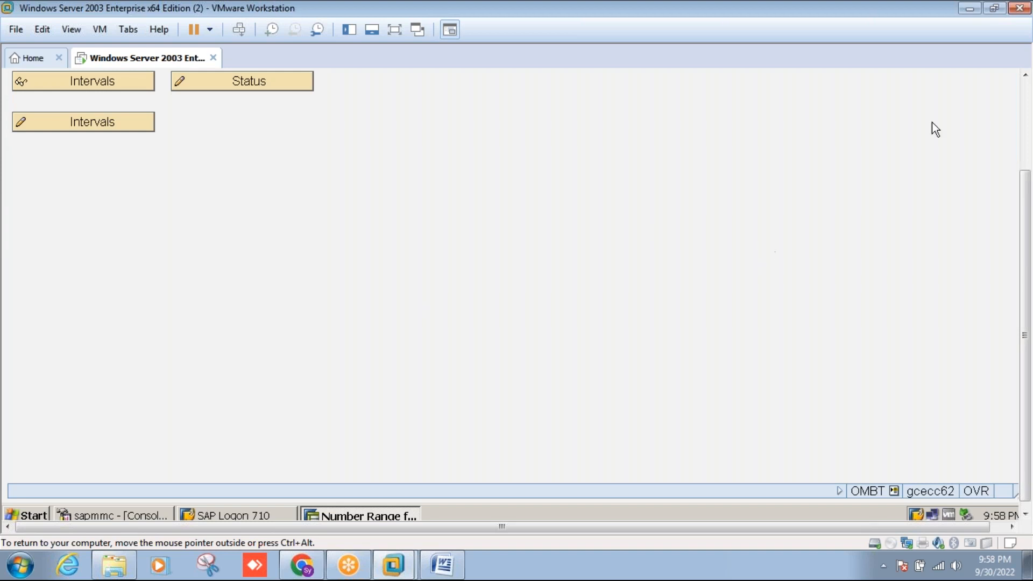
{"action": "left_click", "coordinate": [1026, 99]}
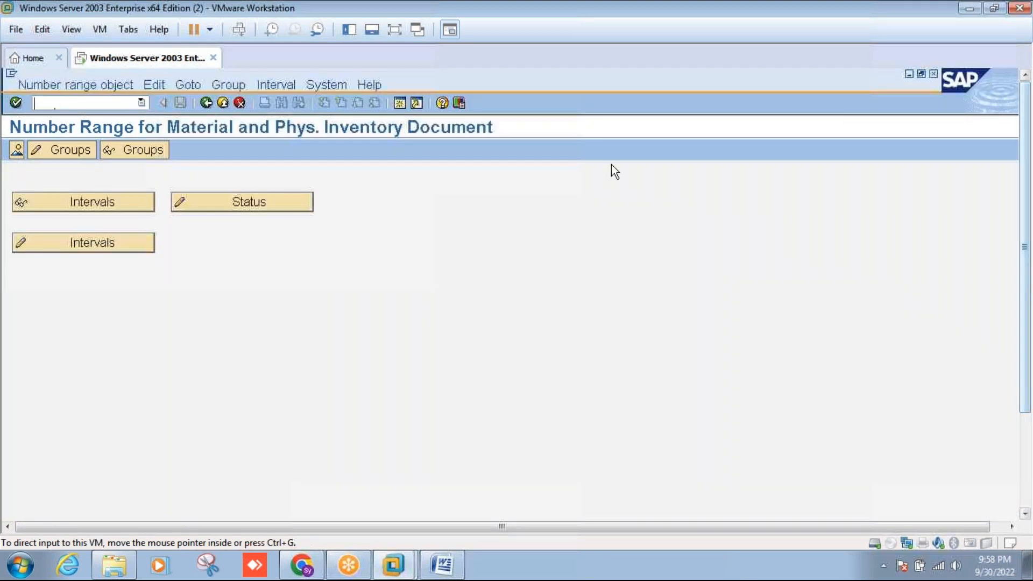
Consult the Word notes on transaction type IB and open the number range groups in SAP for maintenance
{"action": "left_click", "coordinate": [438, 556]}
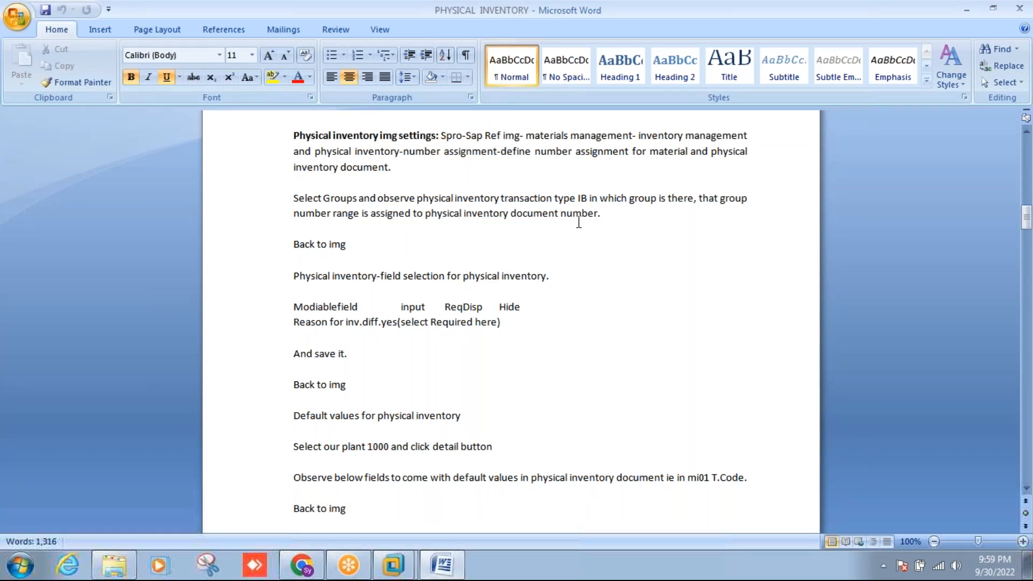
{"action": "left_click", "coordinate": [449, 569]}
{"action": "left_click", "coordinate": [449, 570]}
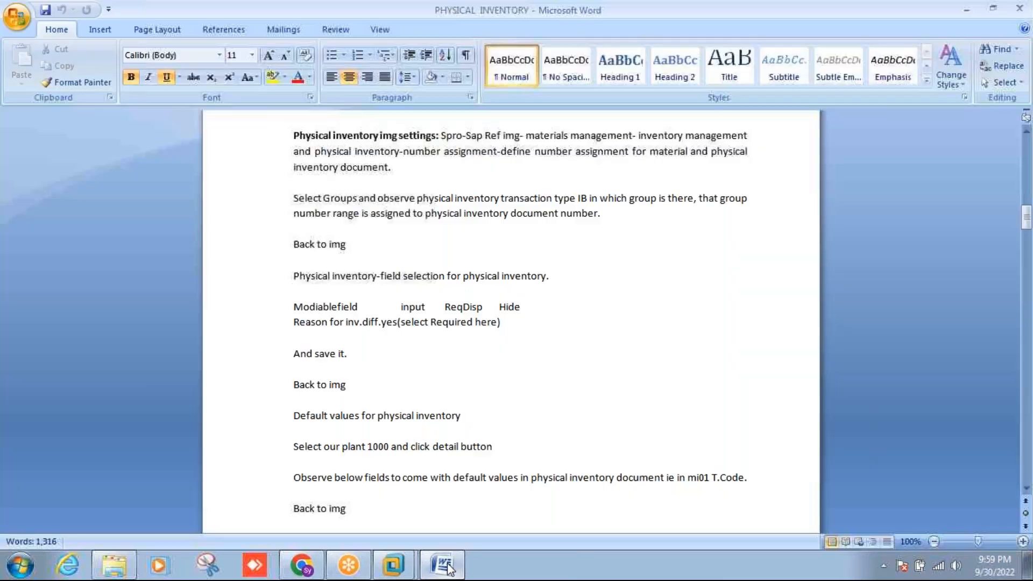
{"action": "left_click", "coordinate": [447, 567]}
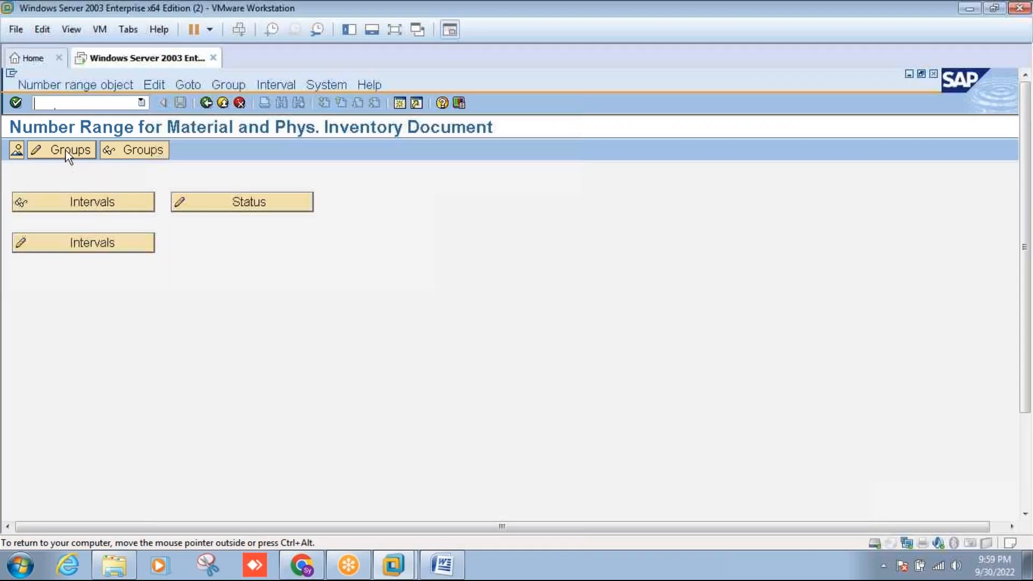
{"action": "left_click", "coordinate": [67, 151]}
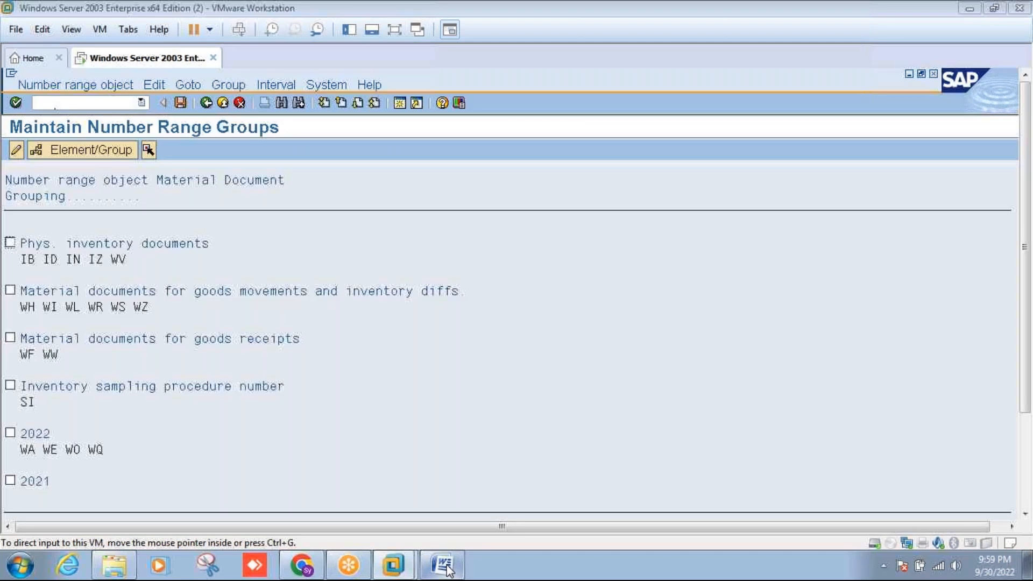
{"action": "left_click", "coordinate": [444, 566]}
{"action": "left_click", "coordinate": [444, 566]}
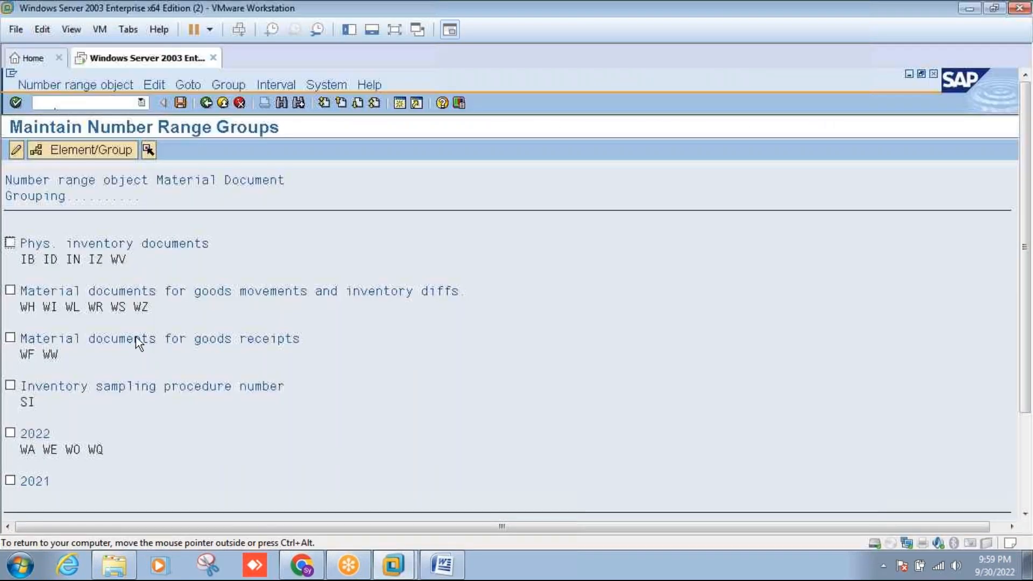
Move the physical inventory transaction type IB from the Phys. inventory documents group to the number range group 2022
{"action": "left_click", "coordinate": [31, 260]}
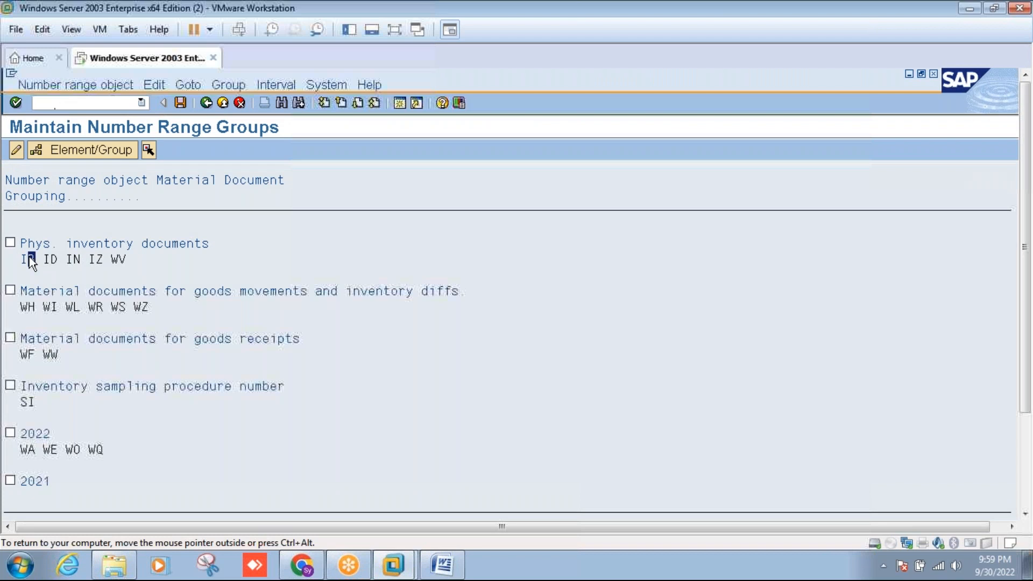
{"action": "left_click", "coordinate": [443, 566]}
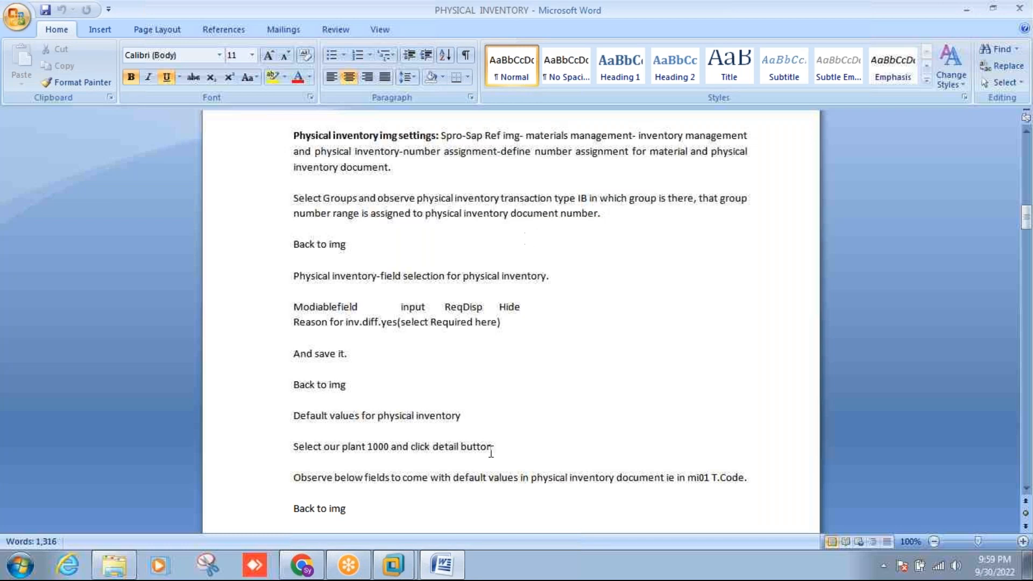
{"action": "left_click", "coordinate": [448, 569]}
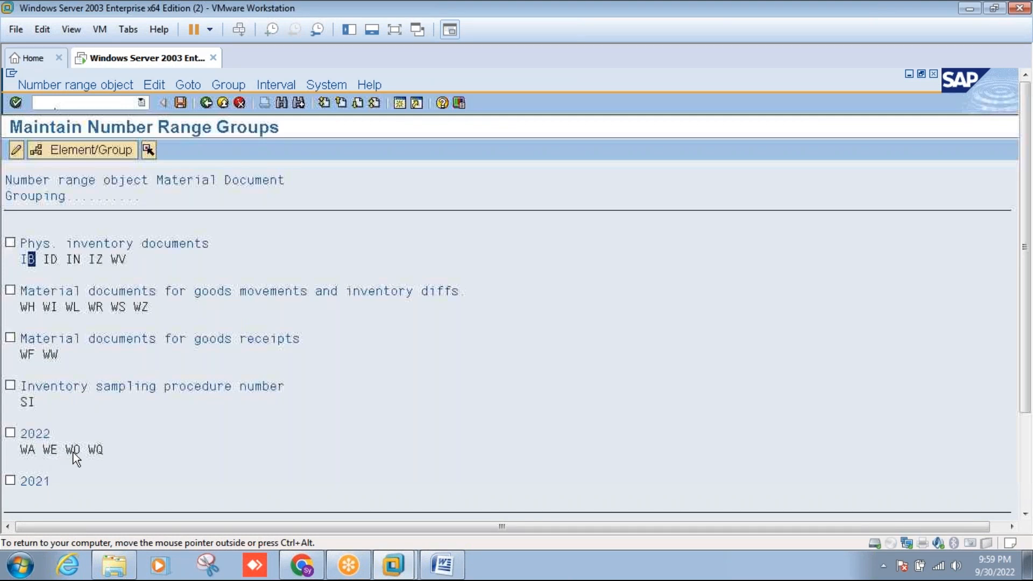
{"action": "left_click", "coordinate": [10, 433]}
{"action": "left_click", "coordinate": [31, 262]}
{"action": "left_click", "coordinate": [31, 262]}
{"action": "left_click", "coordinate": [52, 262]}
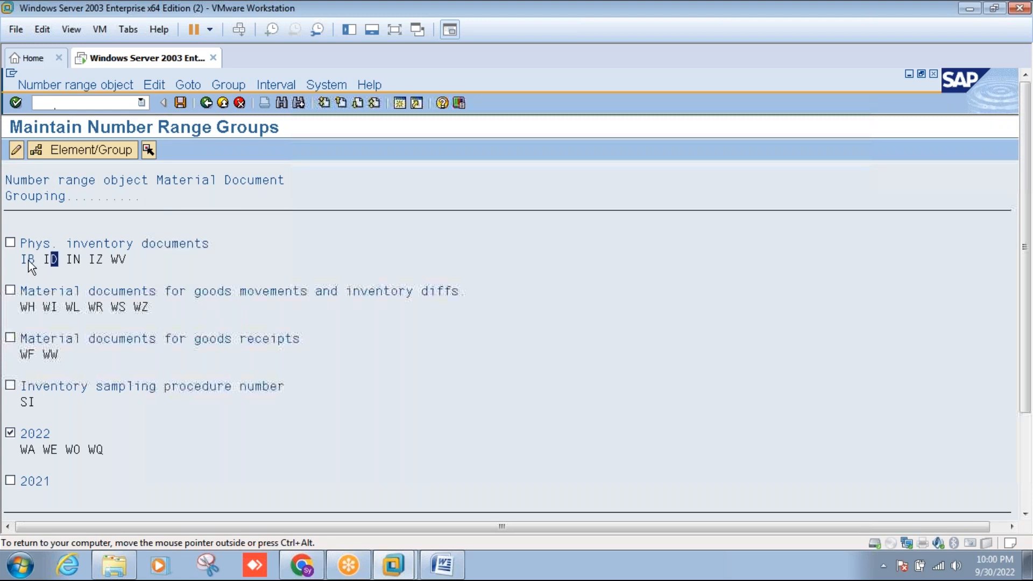
{"action": "left_click", "coordinate": [76, 150]}
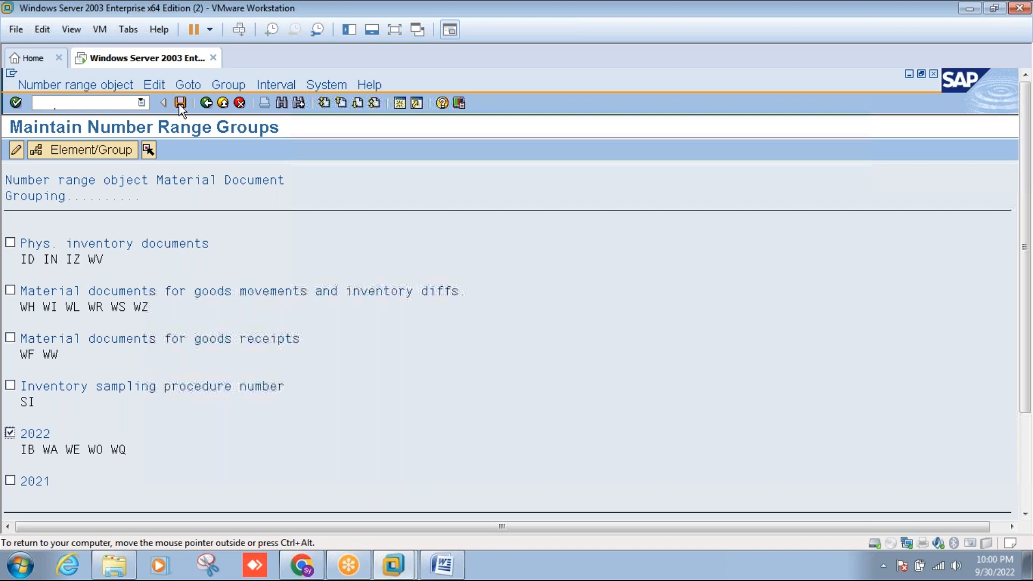
Save the number range group assignment and accept the notice about transporting number range intervals
{"action": "left_click", "coordinate": [443, 566]}
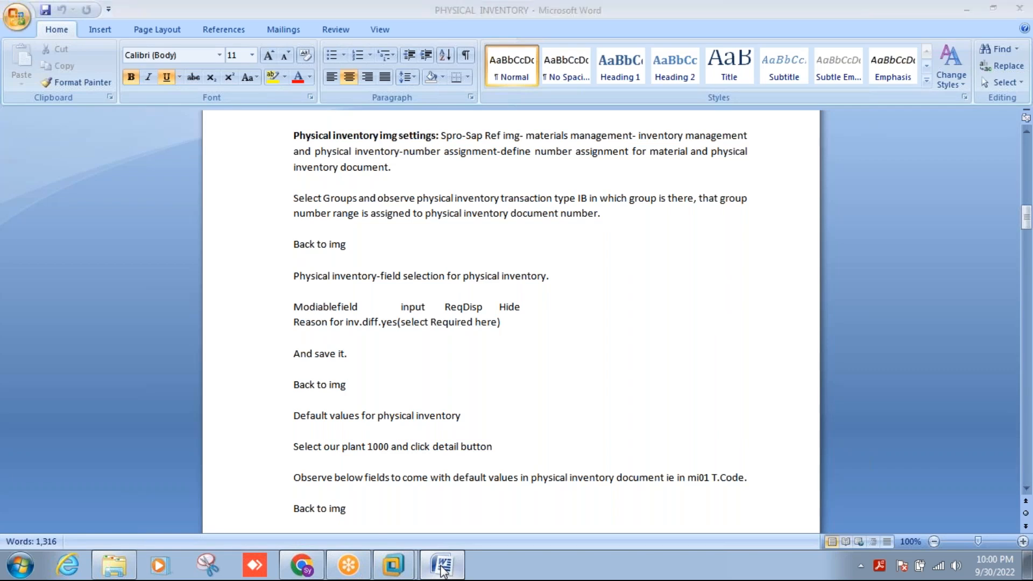
{"action": "left_click", "coordinate": [443, 566]}
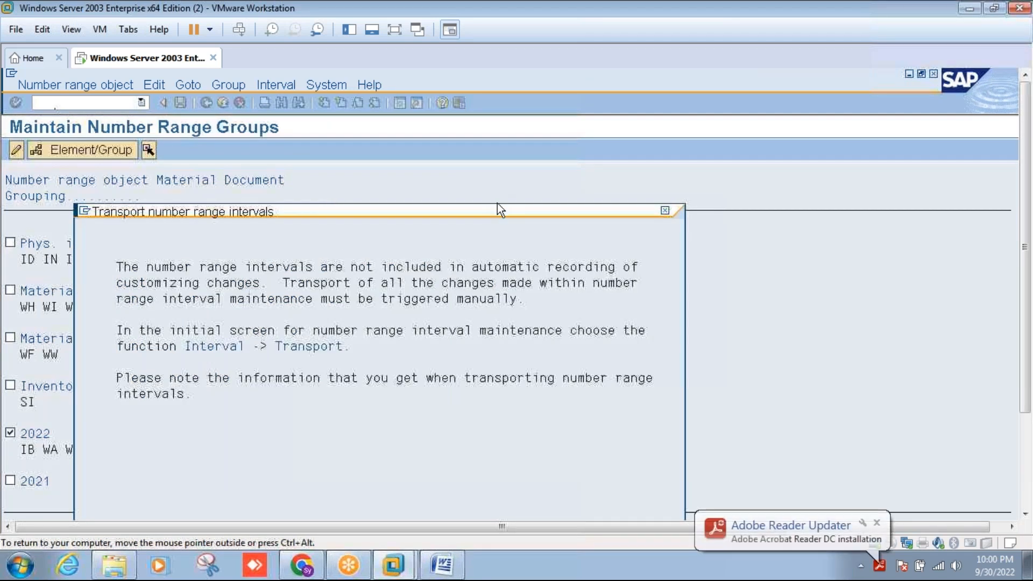
{"action": "left_click_drag", "start_coordinate": [496, 211], "coordinate": [473, 134]}
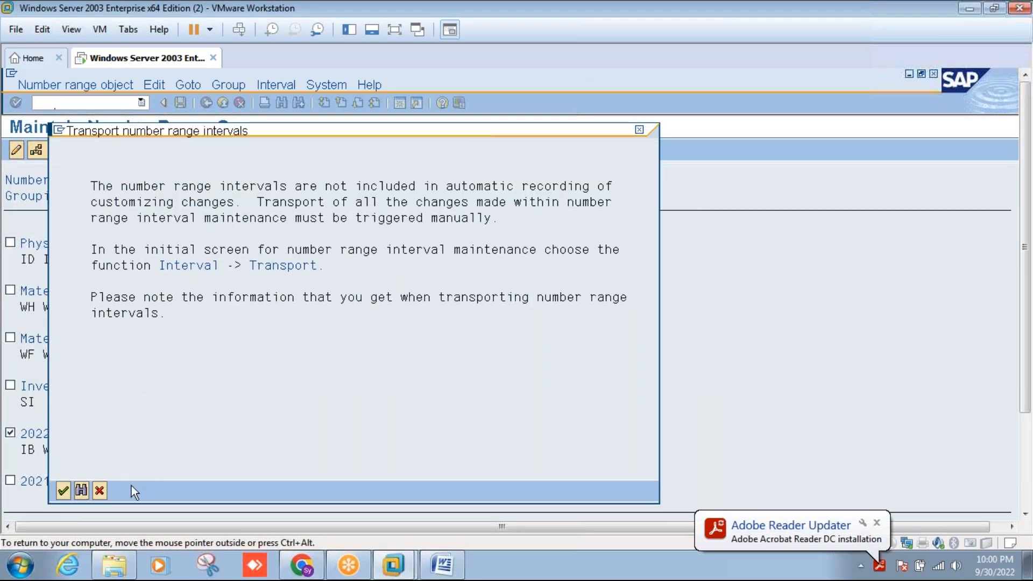
{"action": "left_click", "coordinate": [63, 490]}
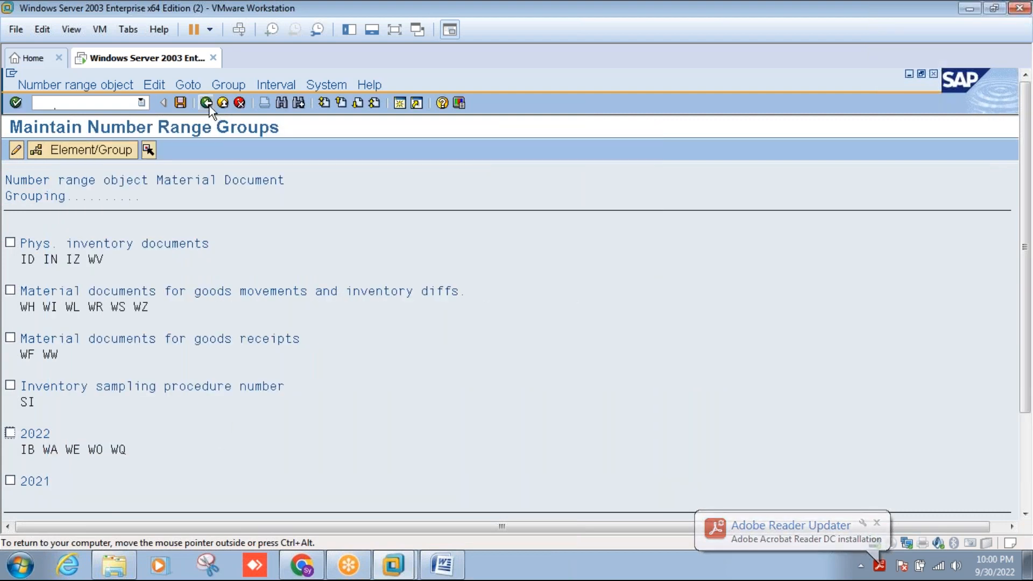
Return to the IMG structure and check the Word notes for the physical inventory field selection setting
{"action": "left_click", "coordinate": [208, 104]}
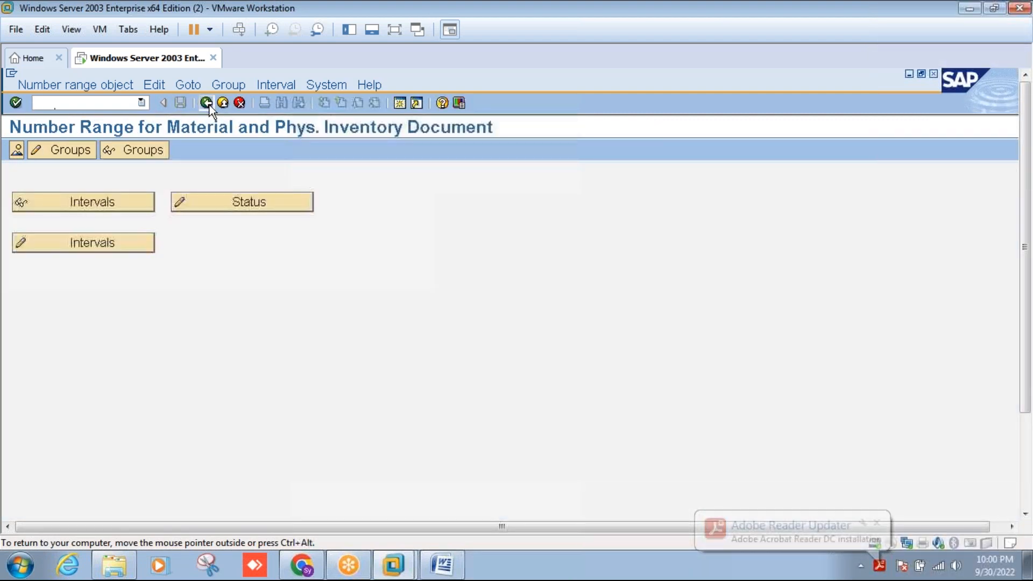
{"action": "left_click", "coordinate": [208, 103]}
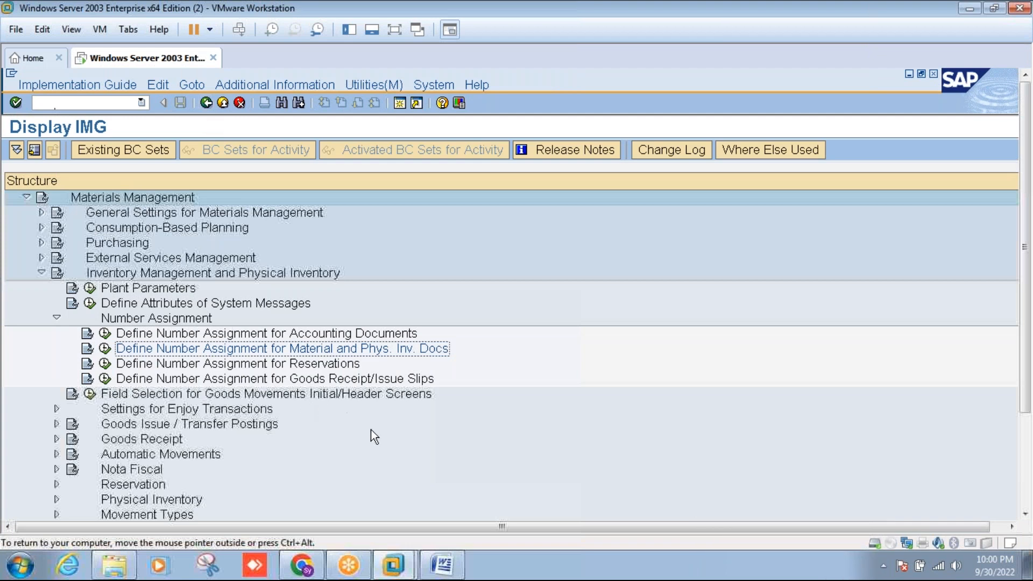
{"action": "left_click", "coordinate": [441, 565]}
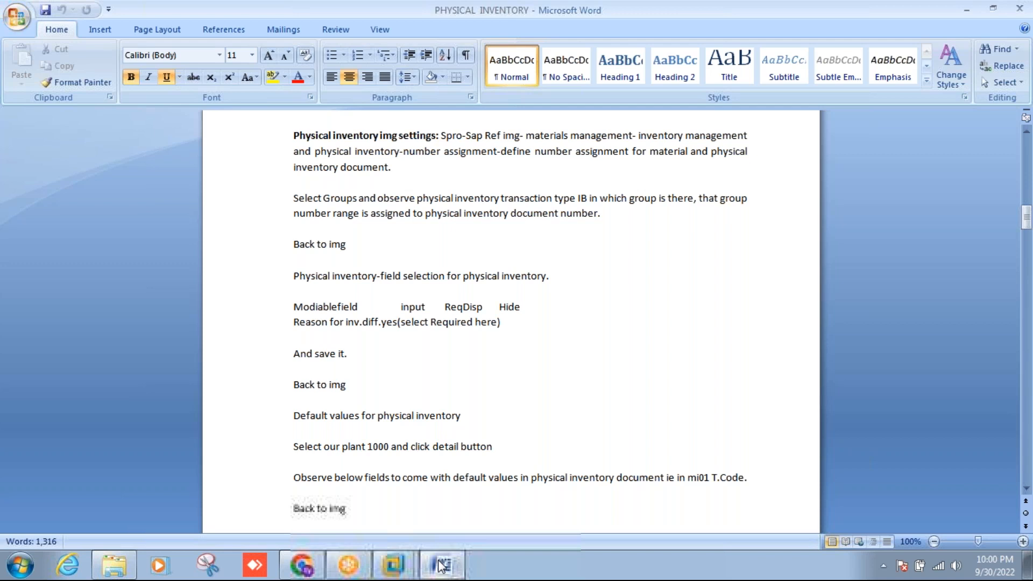
{"action": "left_click", "coordinate": [441, 565]}
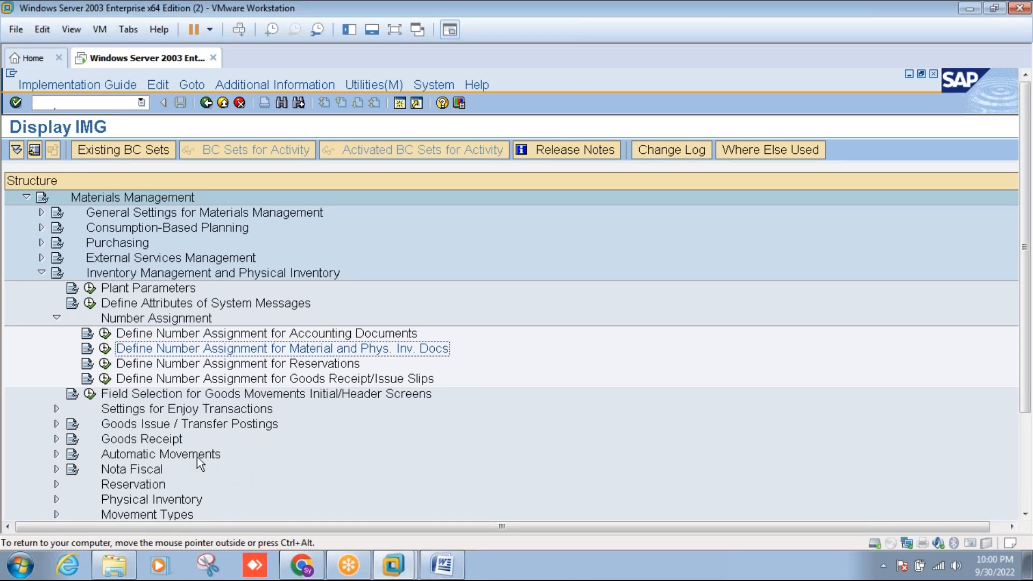
Open the Field Selection for Physical Inventory activity in the IMG and check its entry in the Word notes
{"action": "left_click", "coordinate": [56, 499]}
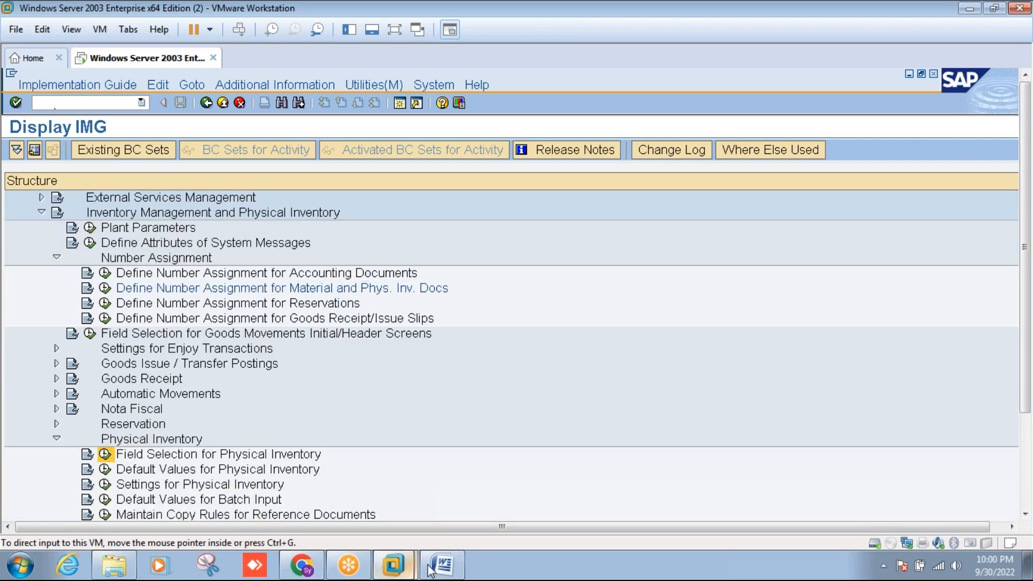
{"action": "left_click", "coordinate": [443, 569]}
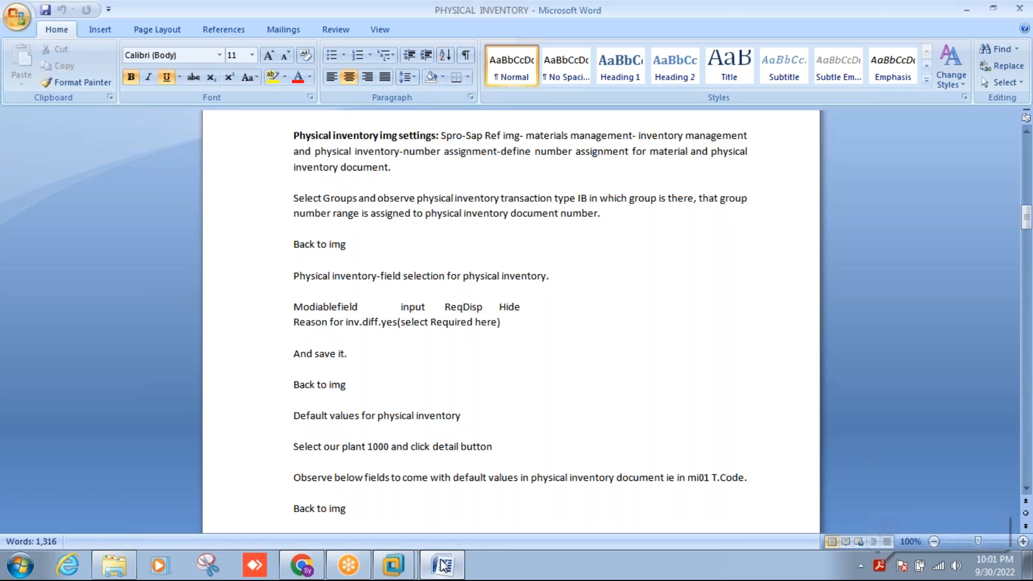
{"action": "left_click", "coordinate": [442, 565]}
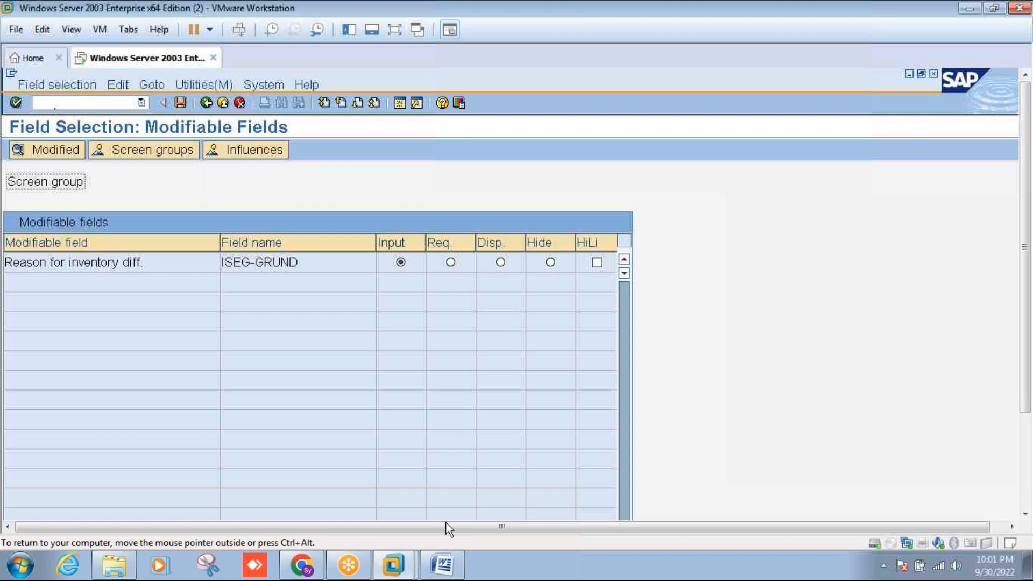
In the Word notes, insert a tab gap before "yes" on the Reason for inv.diff. line and return to SAP
{"action": "left_click", "coordinate": [444, 565]}
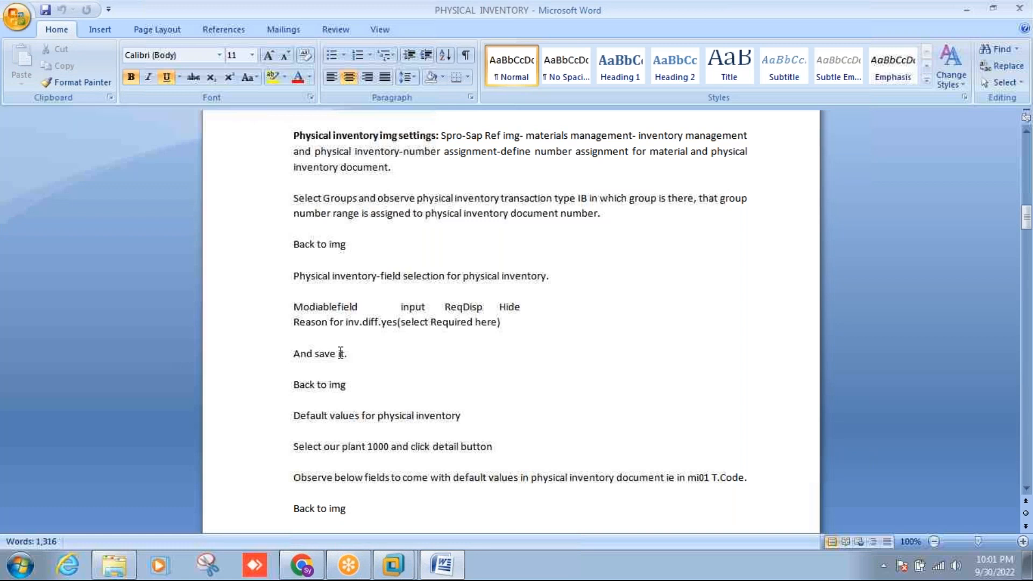
{"action": "left_click", "coordinate": [381, 321]}
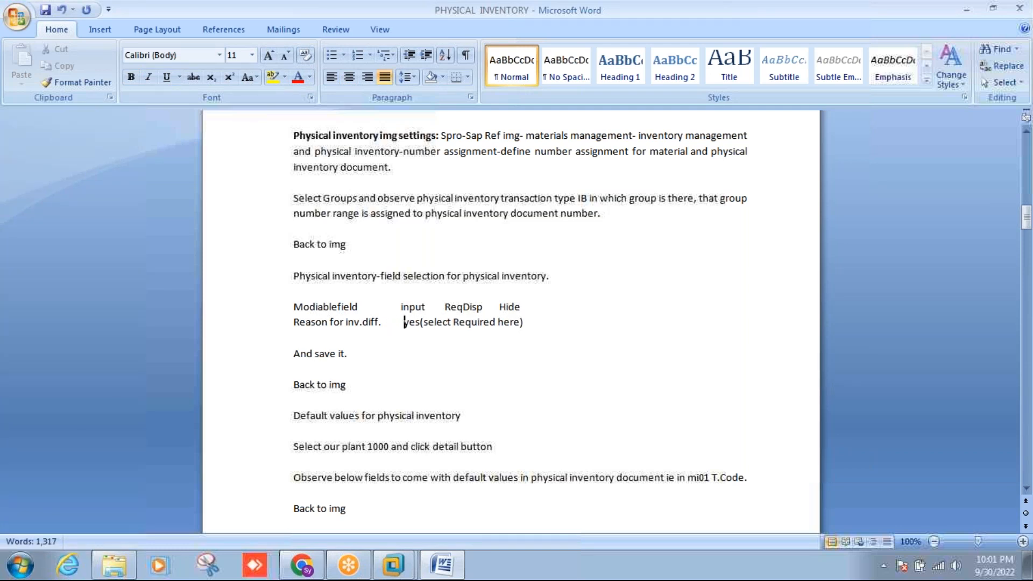
{"action": "left_click", "coordinate": [437, 566]}
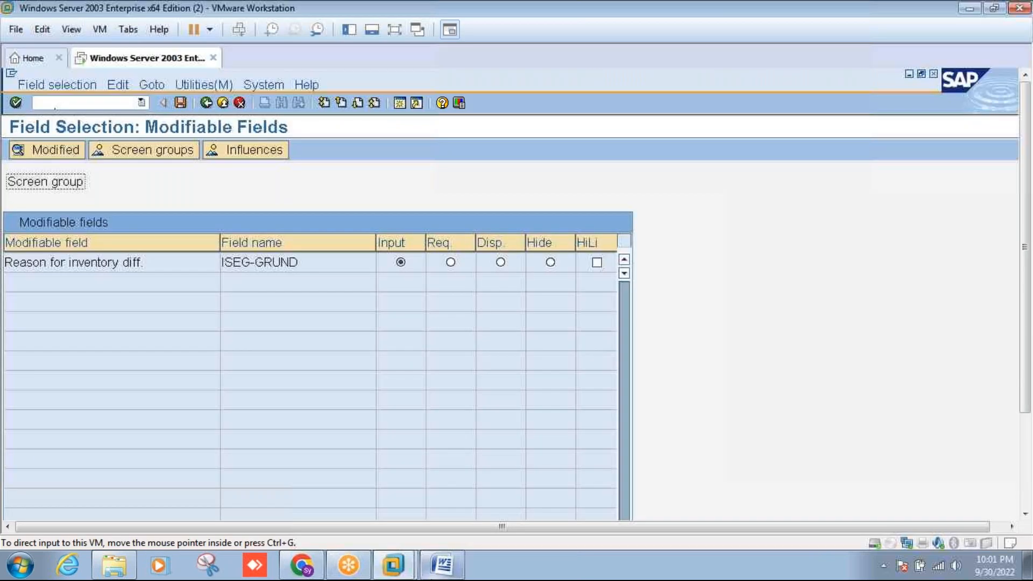
{"action": "left_click", "coordinate": [436, 574]}
{"action": "left_click", "coordinate": [437, 574]}
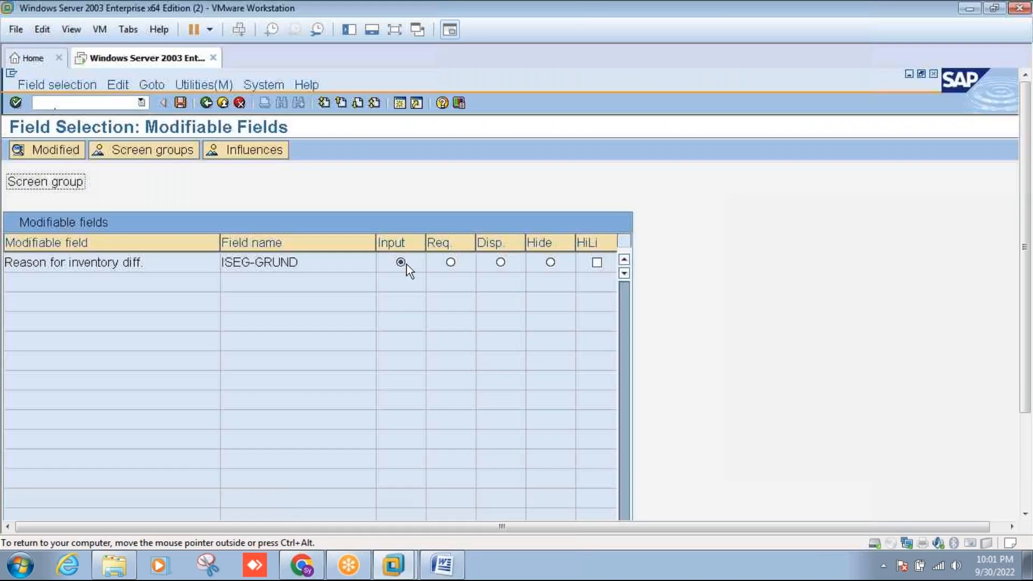
Leave the modifiable fields screen for the IMG structure and check the Word notes for the following setting
{"action": "left_click", "coordinate": [207, 102]}
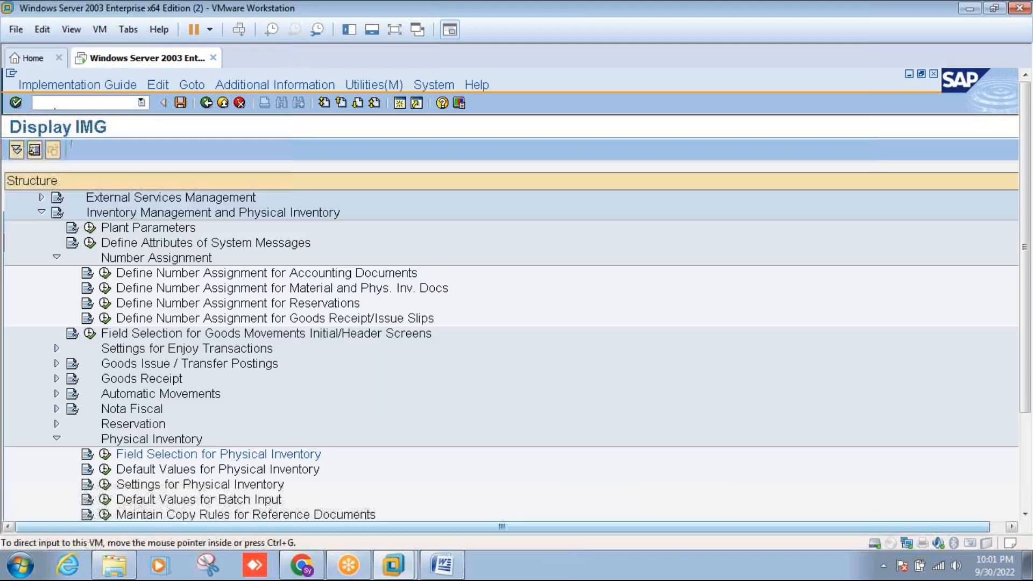
{"action": "left_click", "coordinate": [453, 563]}
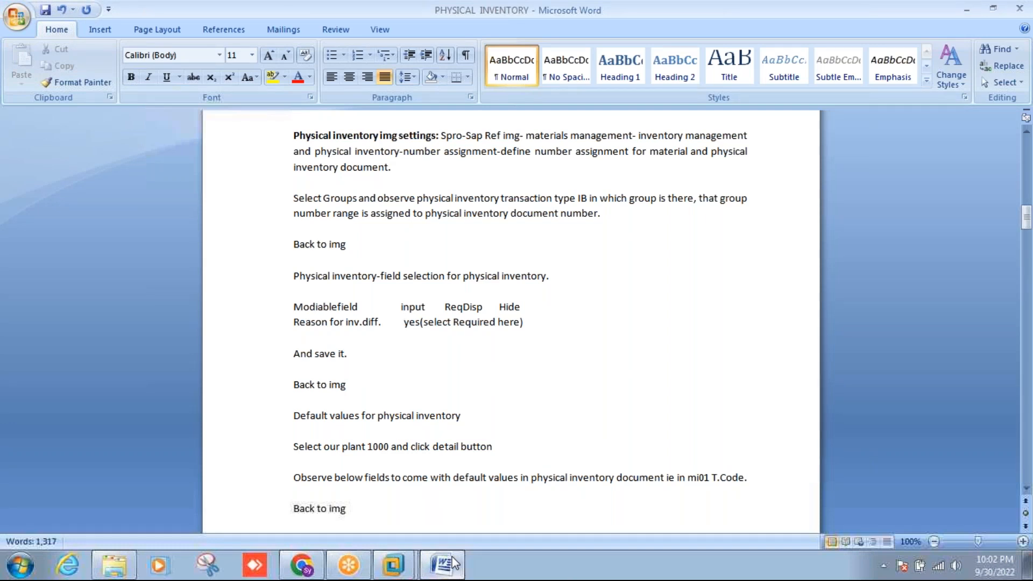
{"action": "left_click", "coordinate": [453, 564]}
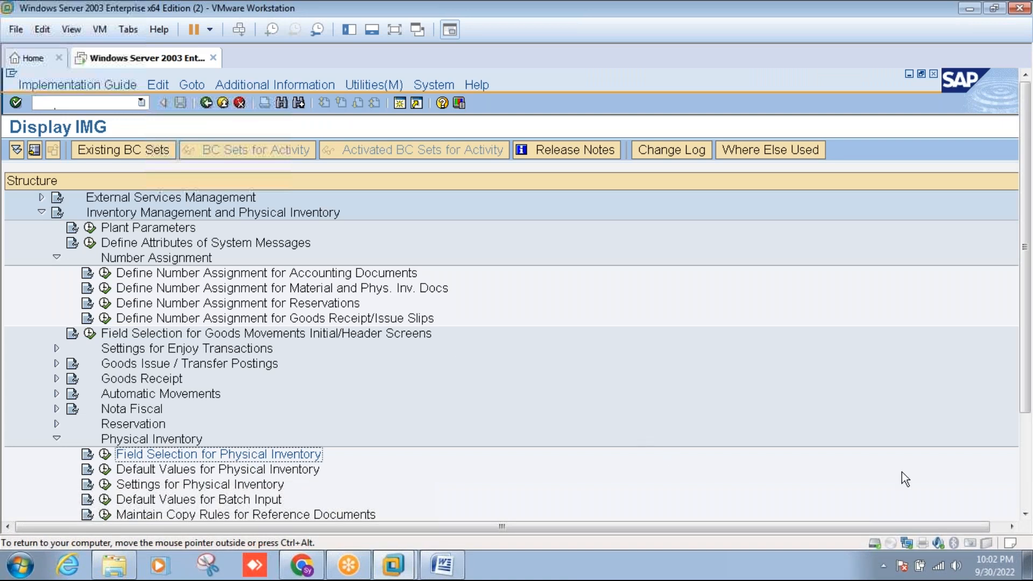
Open the Default Values for Physical Inventory activity in the IMG, as listed in the Word notes
{"action": "left_click", "coordinate": [1025, 514]}
{"action": "left_click", "coordinate": [1025, 515]}
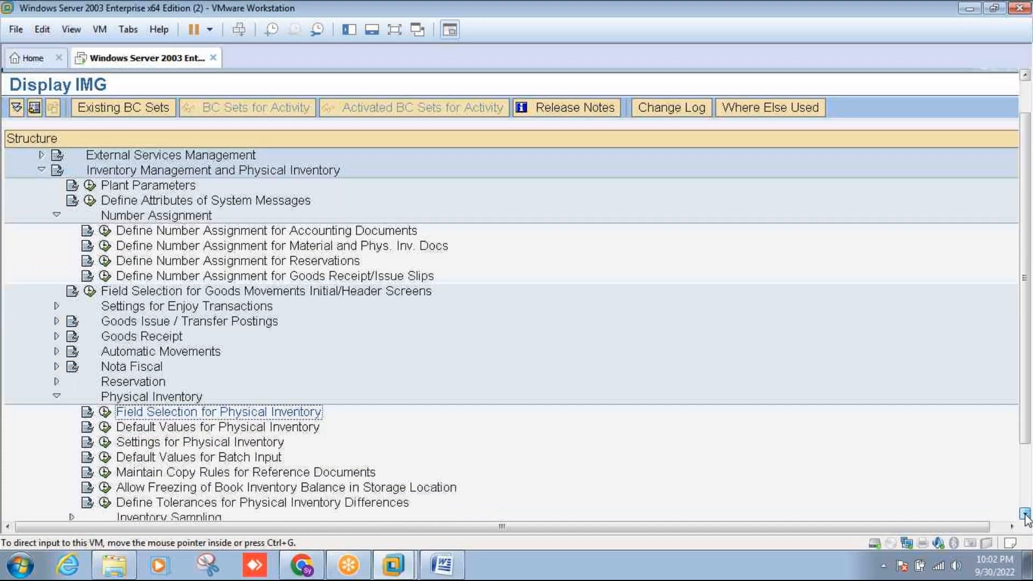
{"action": "left_click", "coordinate": [1025, 515]}
{"action": "left_click", "coordinate": [1025, 515]}
{"action": "left_click", "coordinate": [1025, 515]}
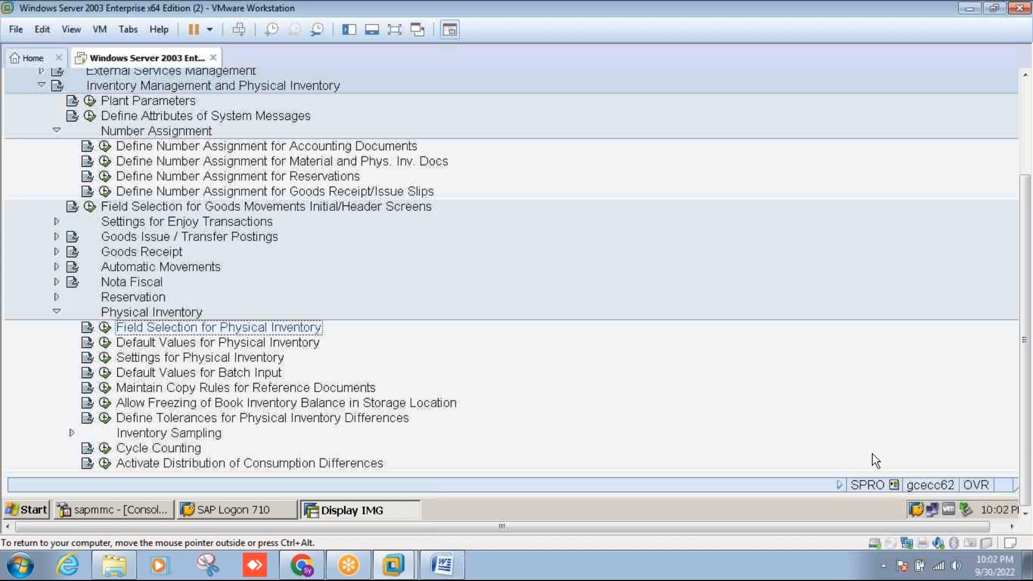
{"action": "left_click", "coordinate": [457, 571]}
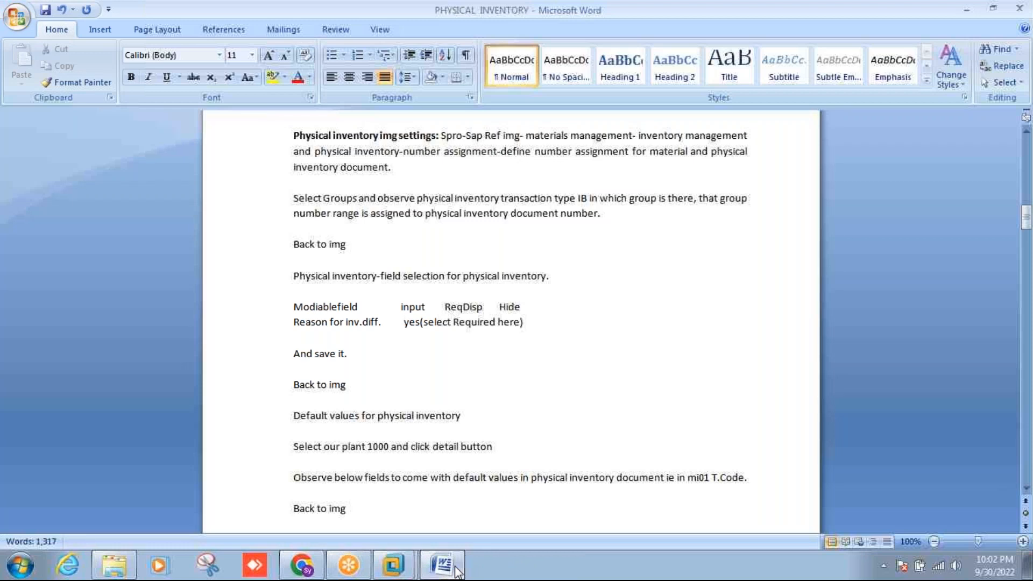
{"action": "left_click", "coordinate": [457, 570]}
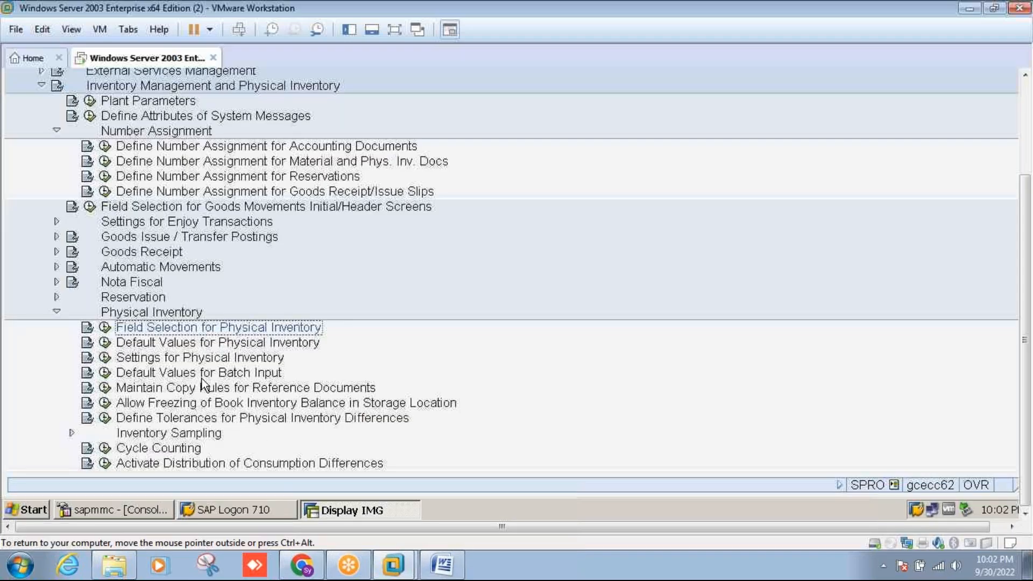
{"action": "left_click", "coordinate": [105, 343]}
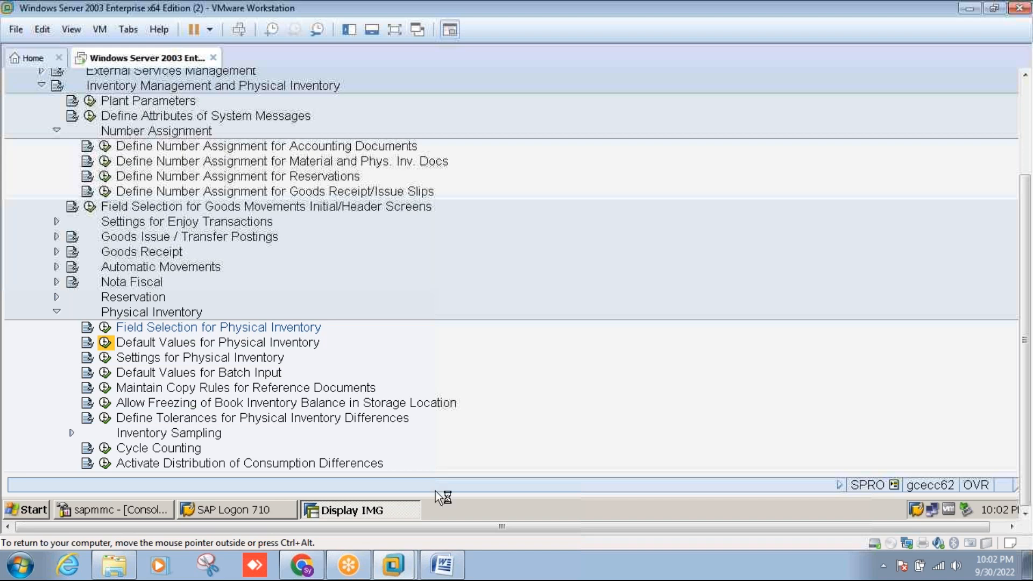
Check the plant in the Word notes and open the physical inventory settings details of plant 1000
{"action": "left_click", "coordinate": [449, 574]}
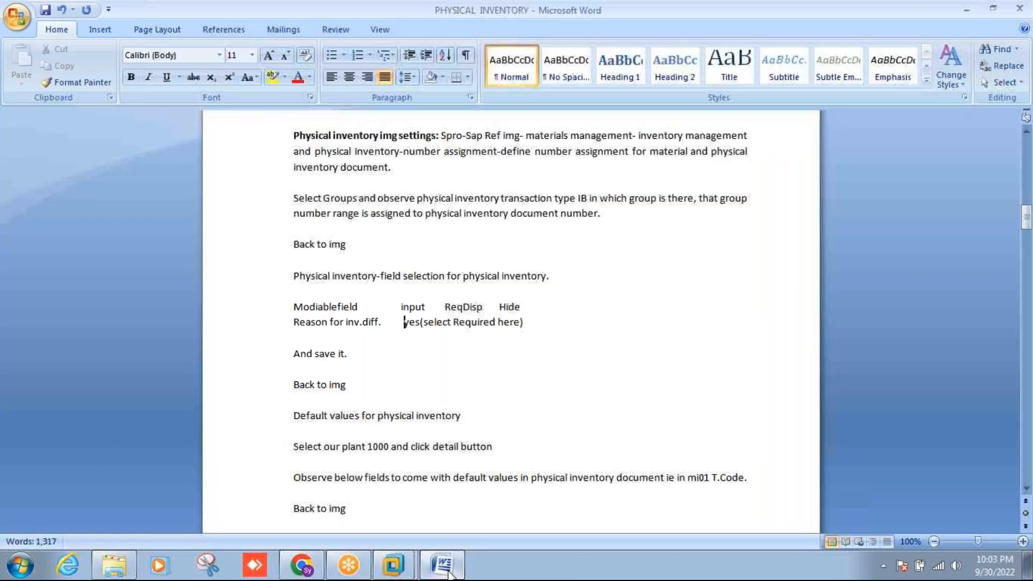
{"action": "left_click", "coordinate": [449, 574]}
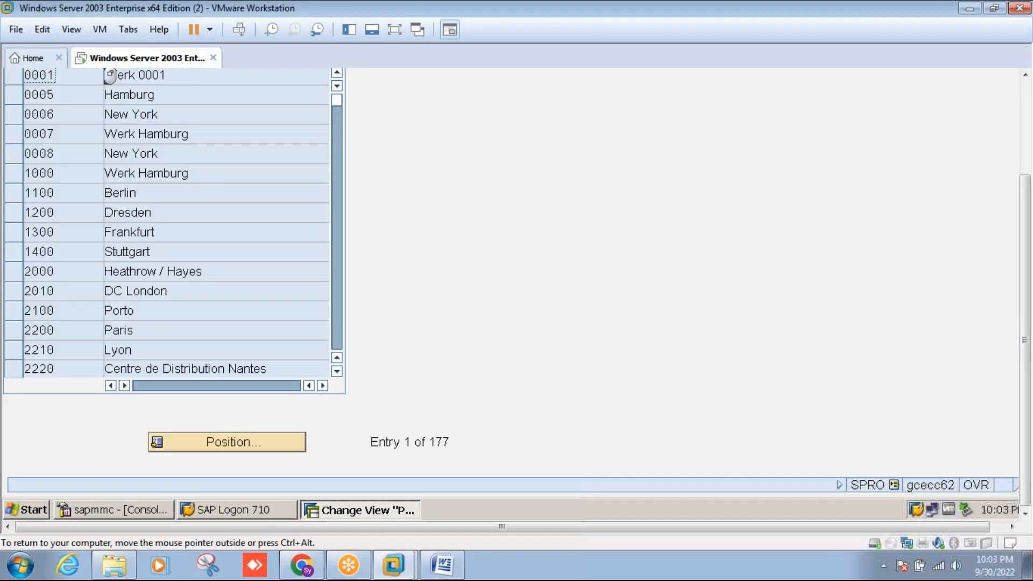
{"action": "left_click", "coordinate": [1027, 118]}
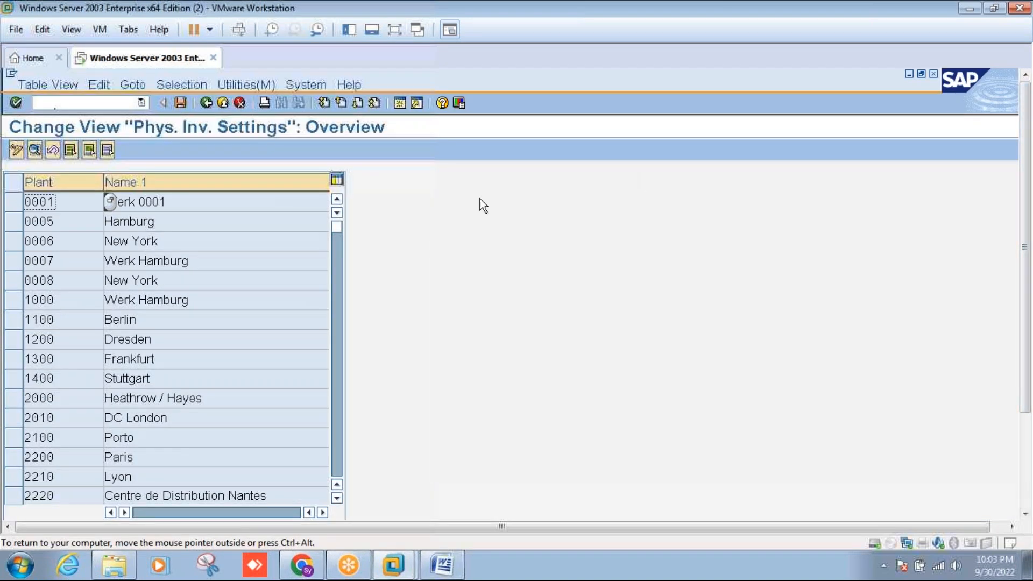
{"action": "left_click", "coordinate": [14, 299]}
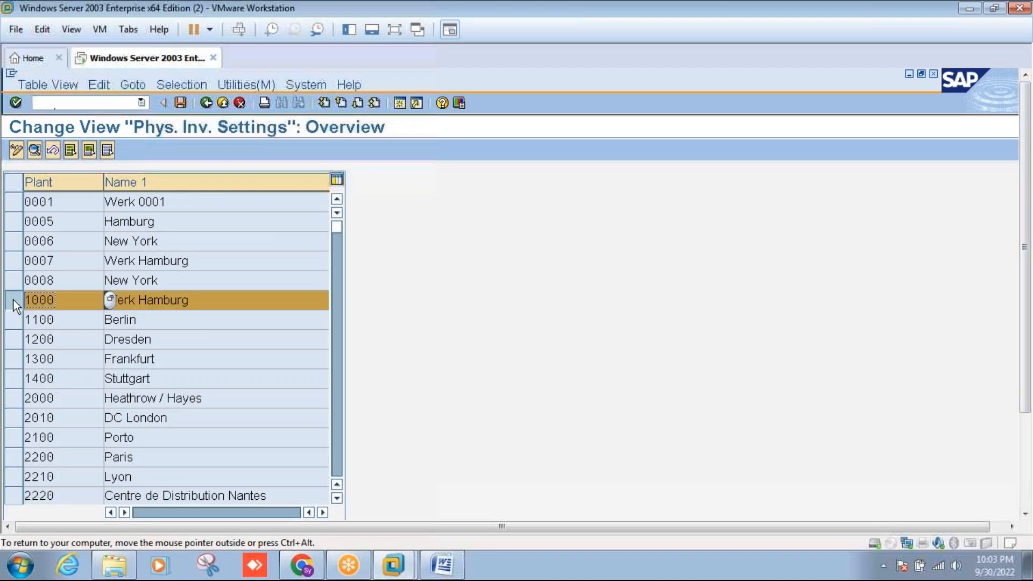
{"action": "left_click", "coordinate": [34, 149]}
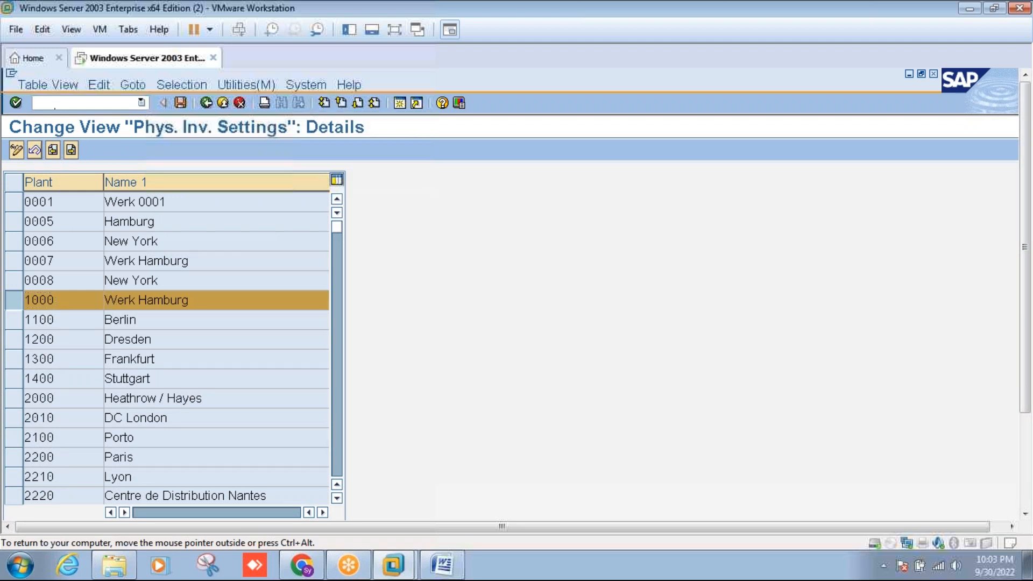
Read further in the Word notes about the default values and return to the plant 1000 details
{"action": "left_click", "coordinate": [442, 565]}
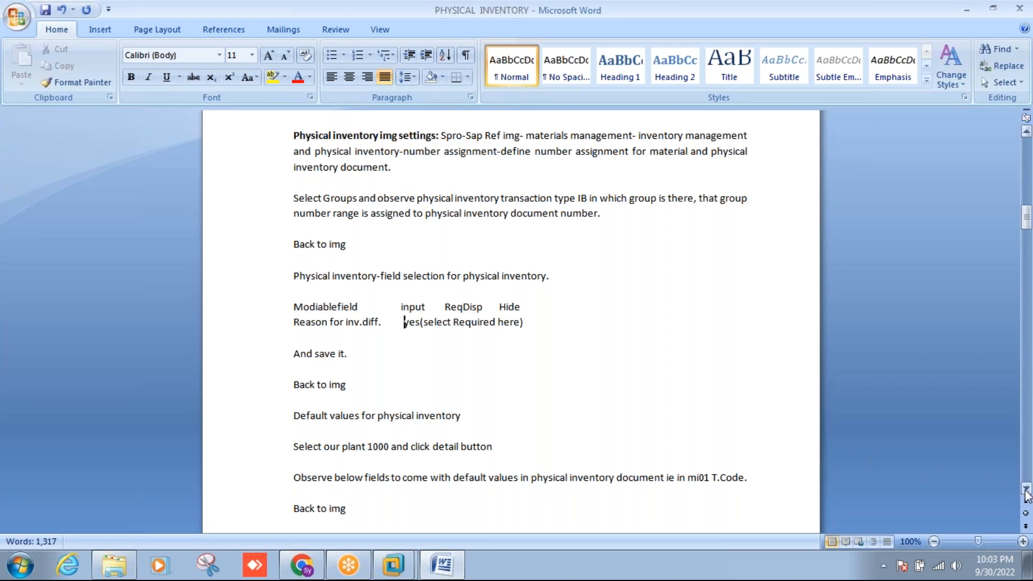
{"action": "left_click", "coordinate": [1026, 488]}
{"action": "left_click_drag", "start_coordinate": [1026, 489], "coordinate": [1026, 488]}
{"action": "left_click", "coordinate": [454, 570]}
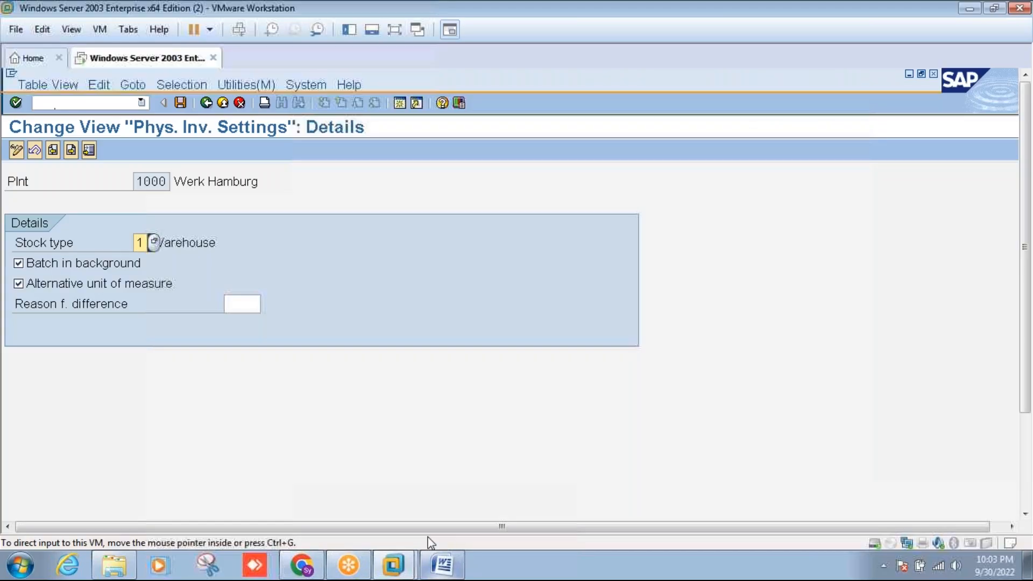
Display the possible stock types for plant 1000 and compare them with the stock types described in the Word notes
{"action": "left_click", "coordinate": [156, 244]}
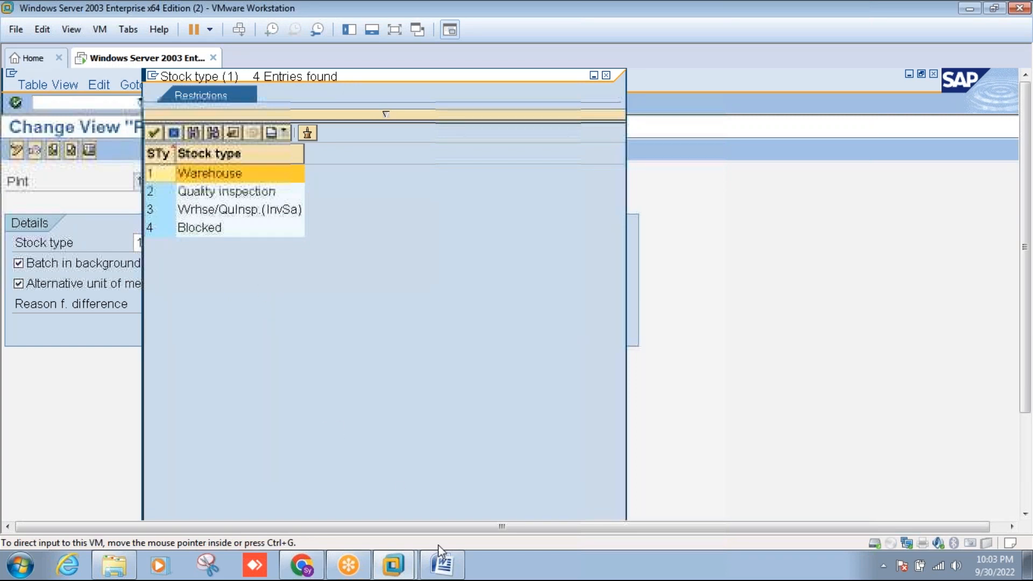
{"action": "left_click", "coordinate": [441, 563]}
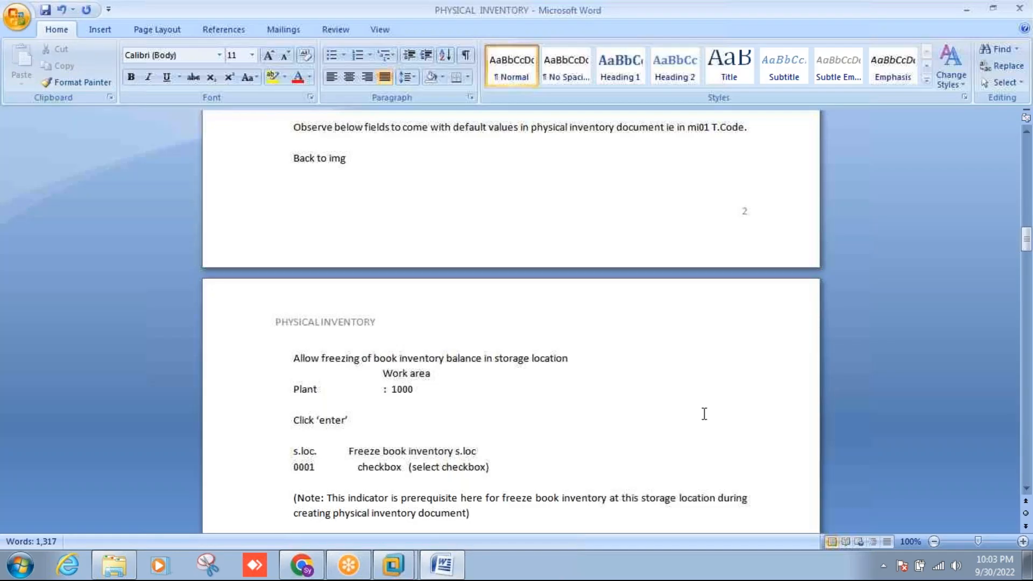
{"action": "left_click_drag", "start_coordinate": [1027, 243], "coordinate": [1029, 169]}
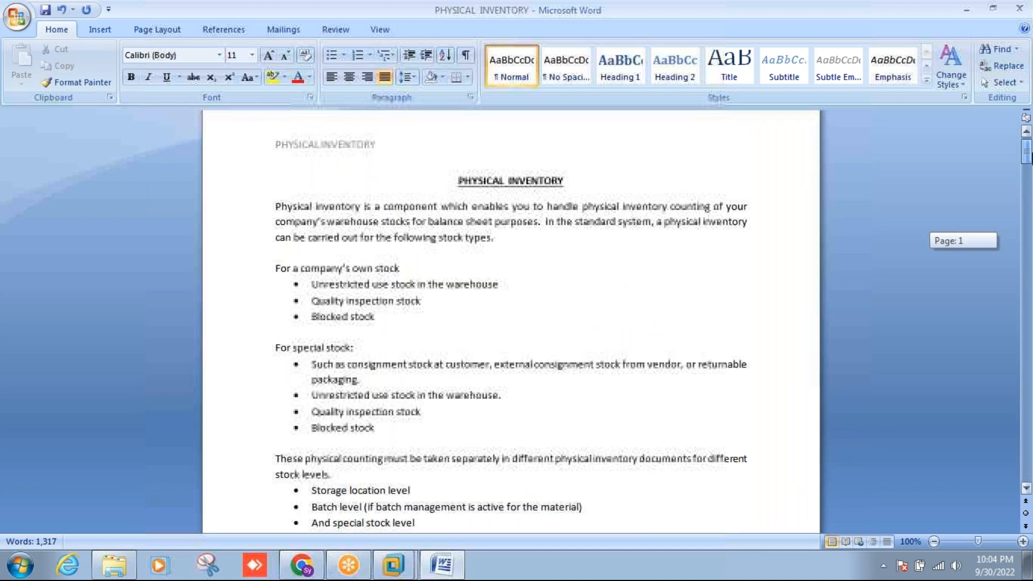
{"action": "scroll", "coordinate": [511, 323], "scroll_direction": "down", "scroll_amount": 5}
{"action": "scroll", "coordinate": [511, 322], "scroll_direction": "down", "scroll_amount": 18}
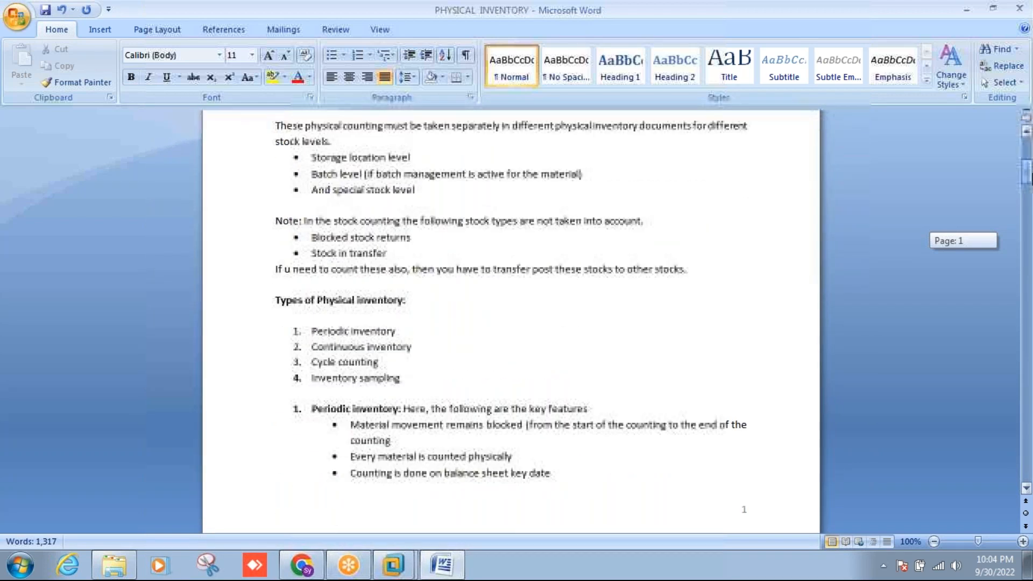
{"action": "left_click_drag", "start_coordinate": [1029, 196], "coordinate": [1029, 277]}
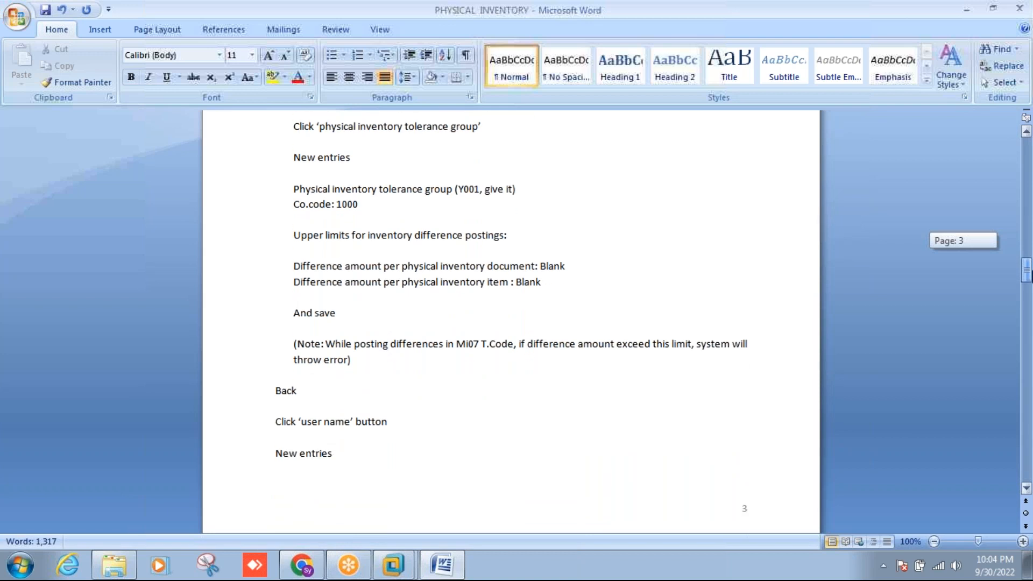
{"action": "left_click_drag", "start_coordinate": [1029, 277], "coordinate": [1029, 277]}
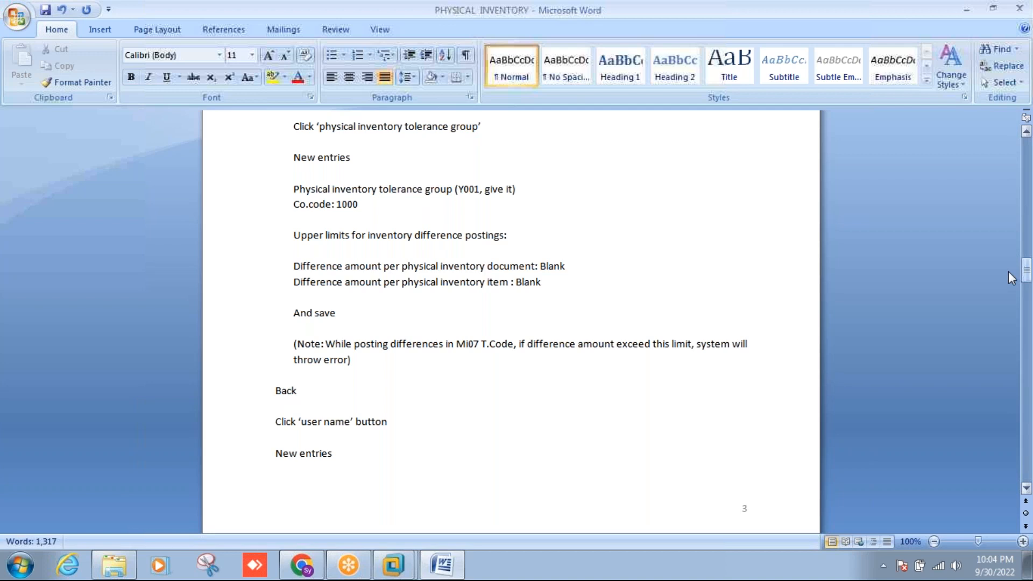
{"action": "left_click", "coordinate": [459, 569]}
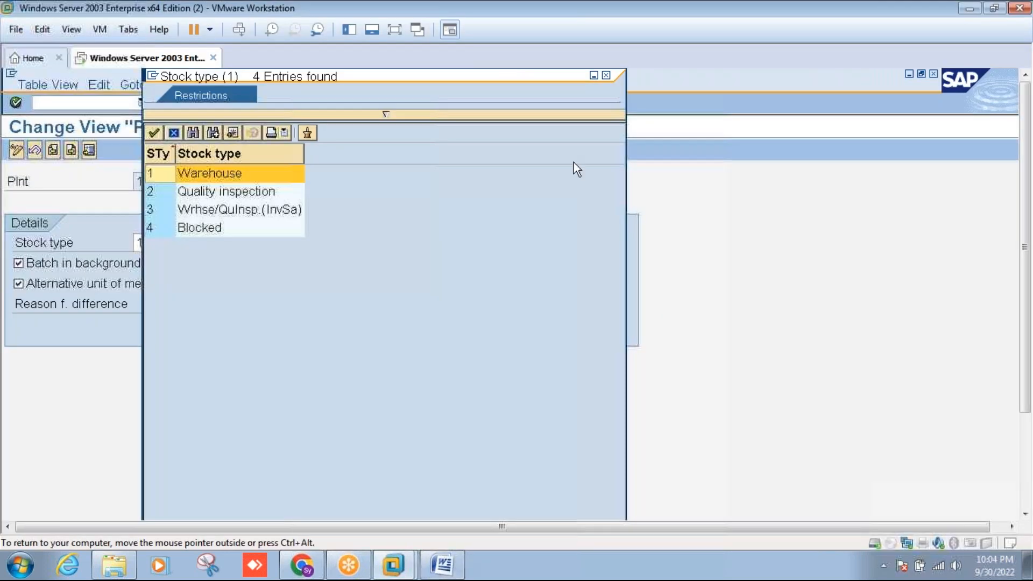
{"action": "left_click", "coordinate": [606, 75]}
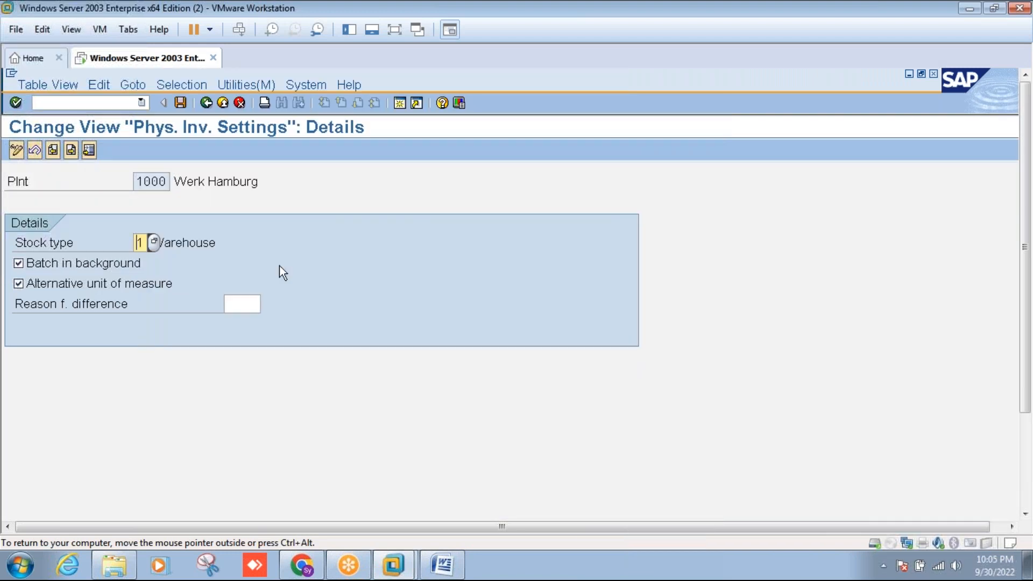
Review the possible reasons for difference, and go back through the IMG structure to the Word notes
{"action": "left_click", "coordinate": [256, 303]}
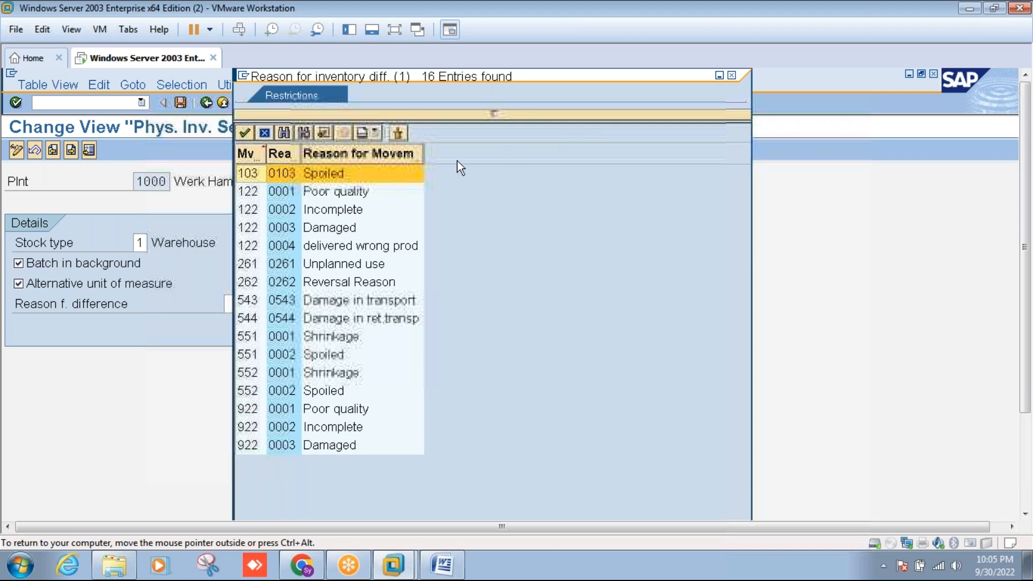
{"action": "left_click", "coordinate": [731, 75]}
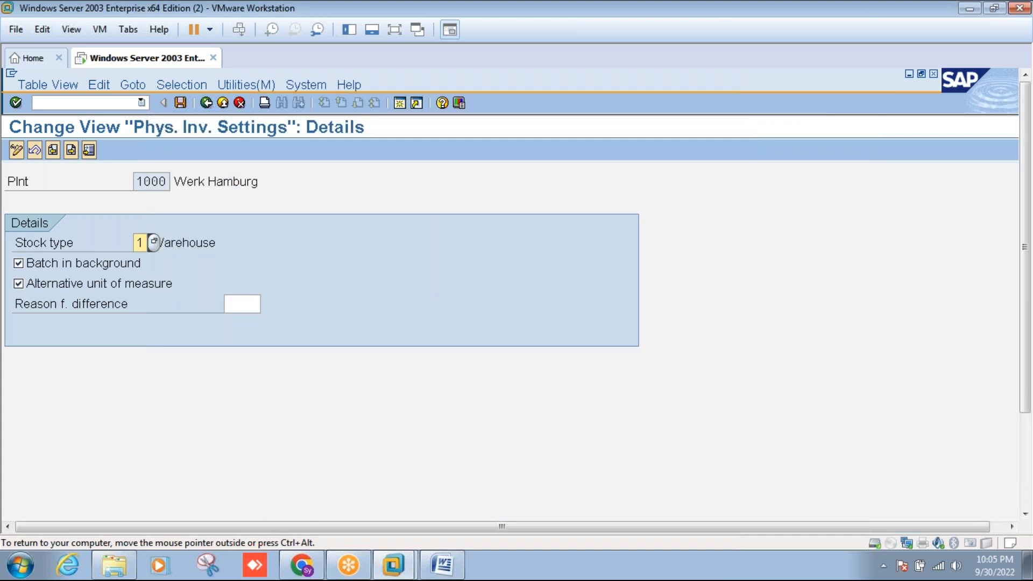
{"action": "left_click", "coordinate": [207, 103]}
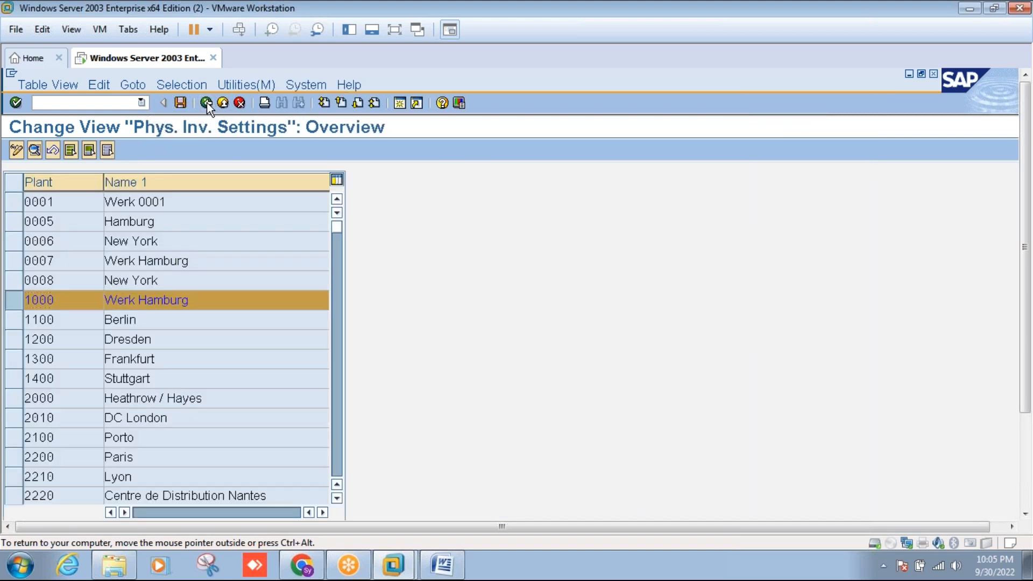
{"action": "left_click", "coordinate": [206, 102]}
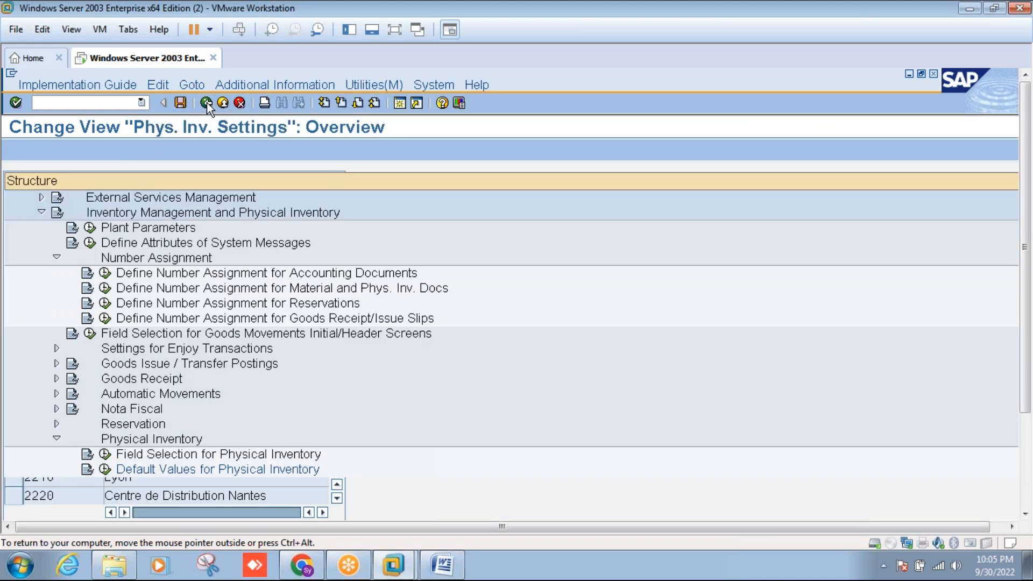
{"action": "left_click", "coordinate": [440, 566]}
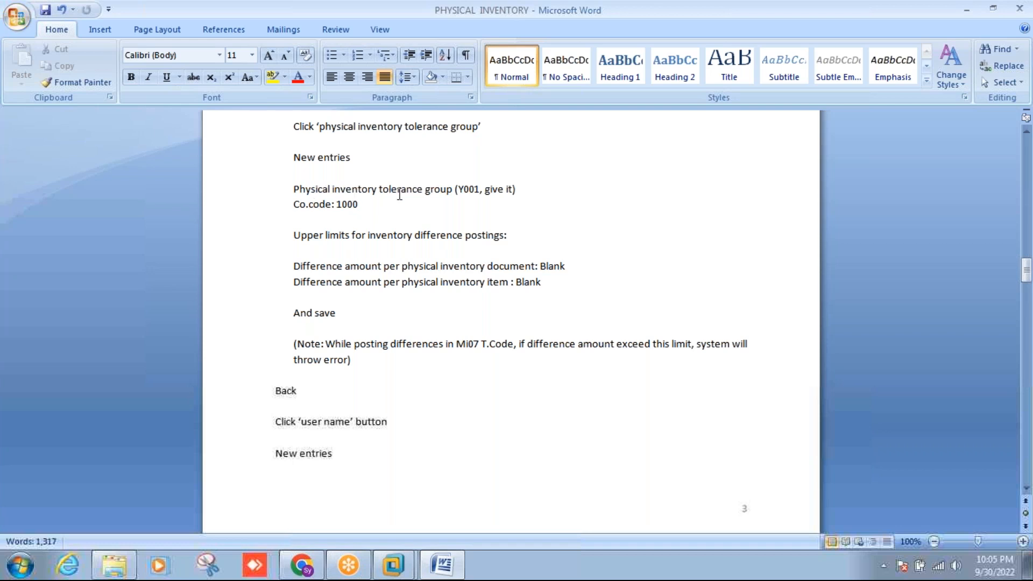
Find the section on freezing the book inventory balance in the Word notes and switch back to the SAP virtual machine
{"action": "left_click_drag", "start_coordinate": [1024, 281], "coordinate": [1029, 242]}
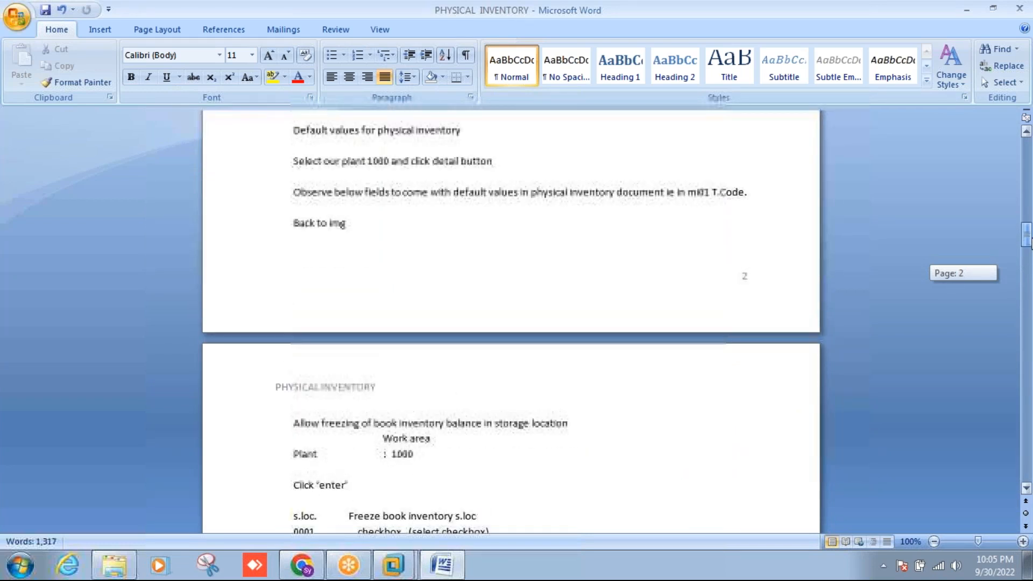
{"action": "left_click_drag", "start_coordinate": [1028, 242], "coordinate": [1030, 249]}
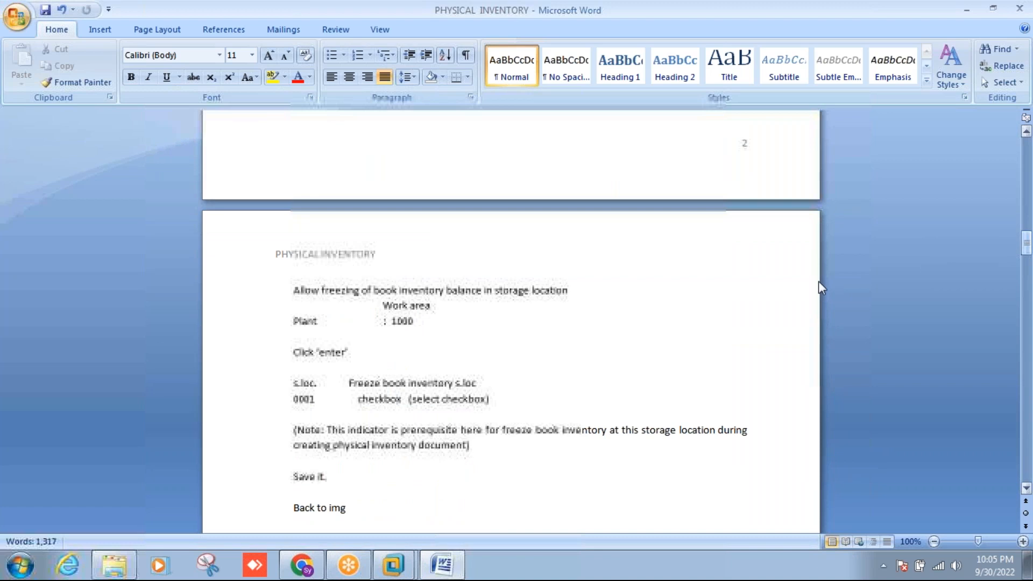
{"action": "left_click", "coordinate": [442, 569]}
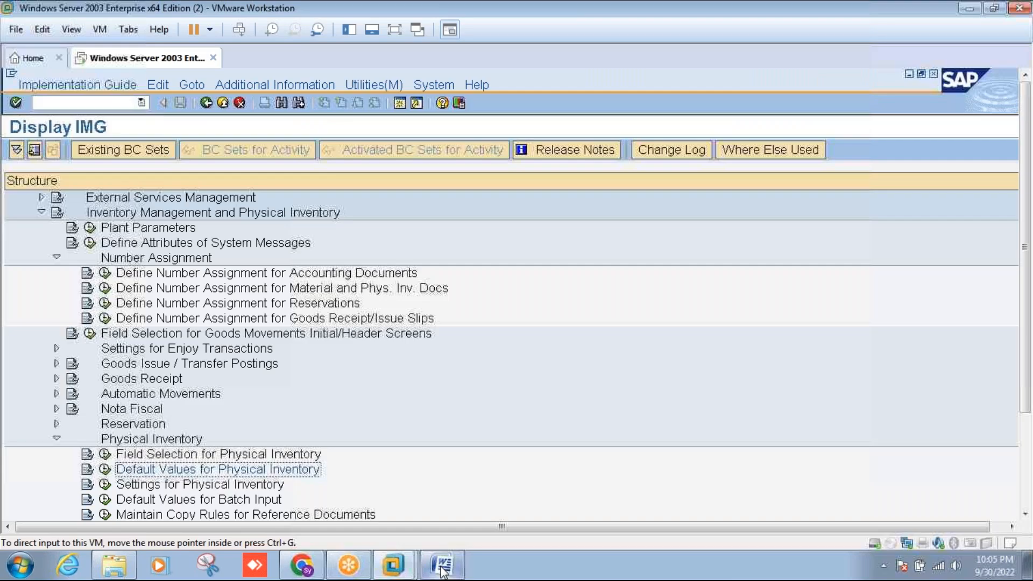
Open the IMG activity Allow Freezing of Book Inventory Balance in Storage Location with plant 1000 as work area
{"action": "left_click", "coordinate": [1025, 514]}
{"action": "left_click", "coordinate": [1025, 514]}
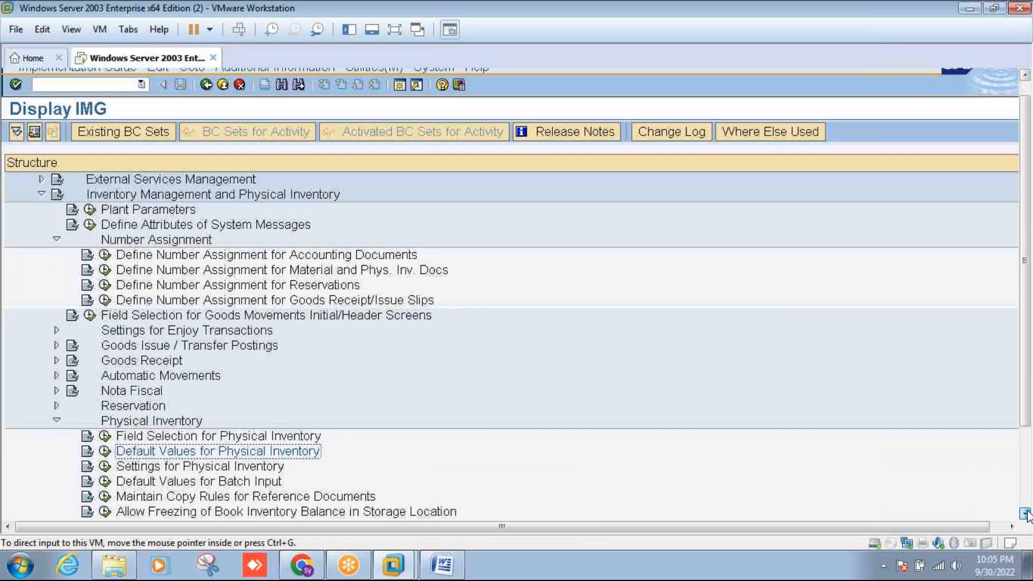
{"action": "left_click", "coordinate": [1025, 513]}
{"action": "left_click", "coordinate": [1025, 513]}
{"action": "left_click", "coordinate": [1025, 514]}
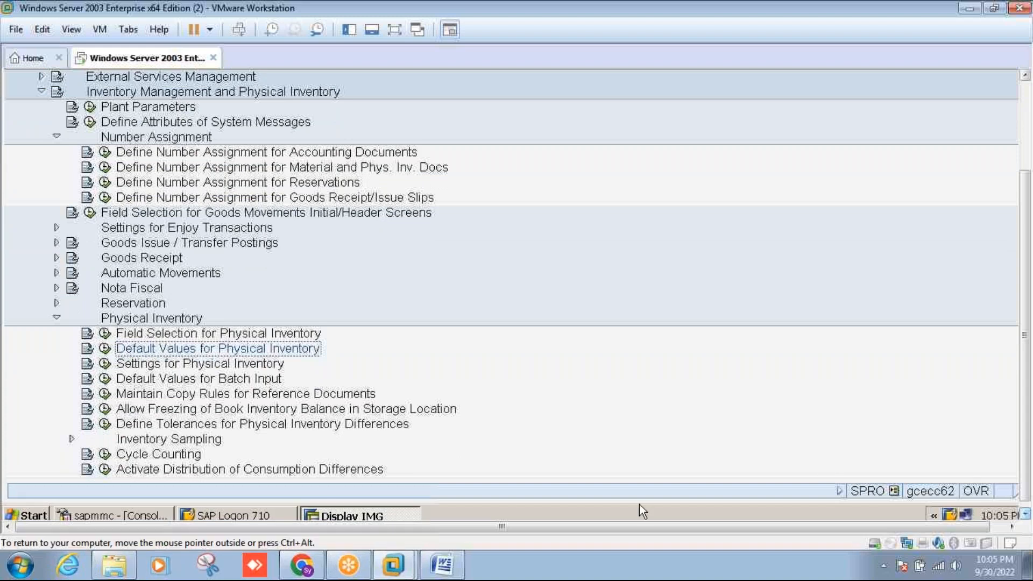
{"action": "left_click", "coordinate": [105, 409]}
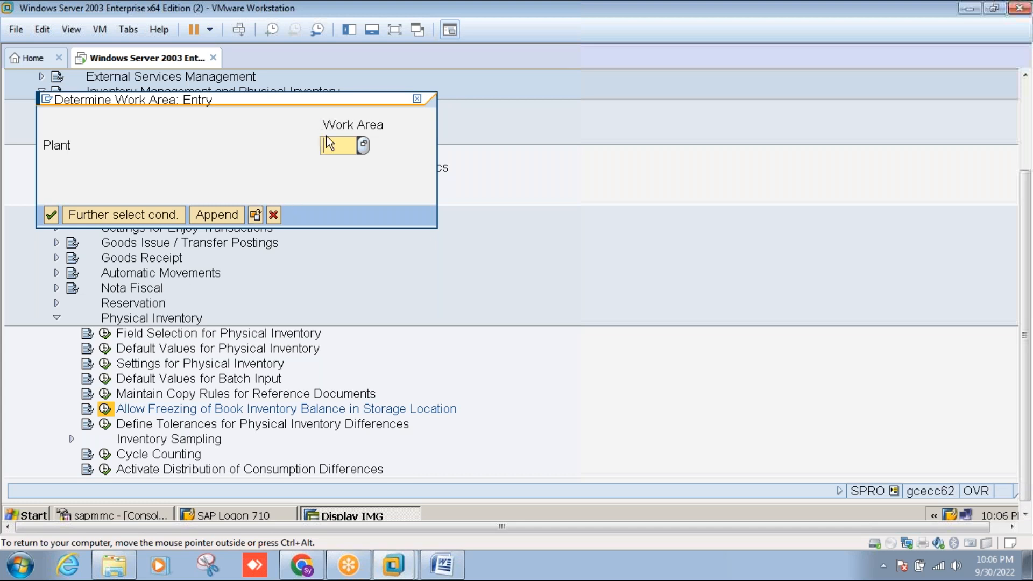
{"action": "type", "text": "1000"}
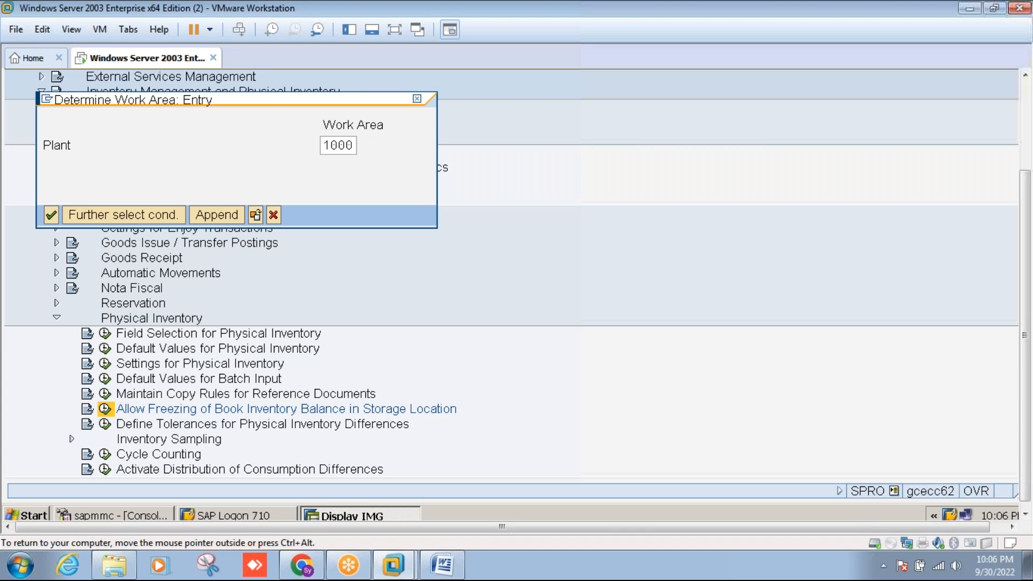
{"action": "key", "text": "Return"}
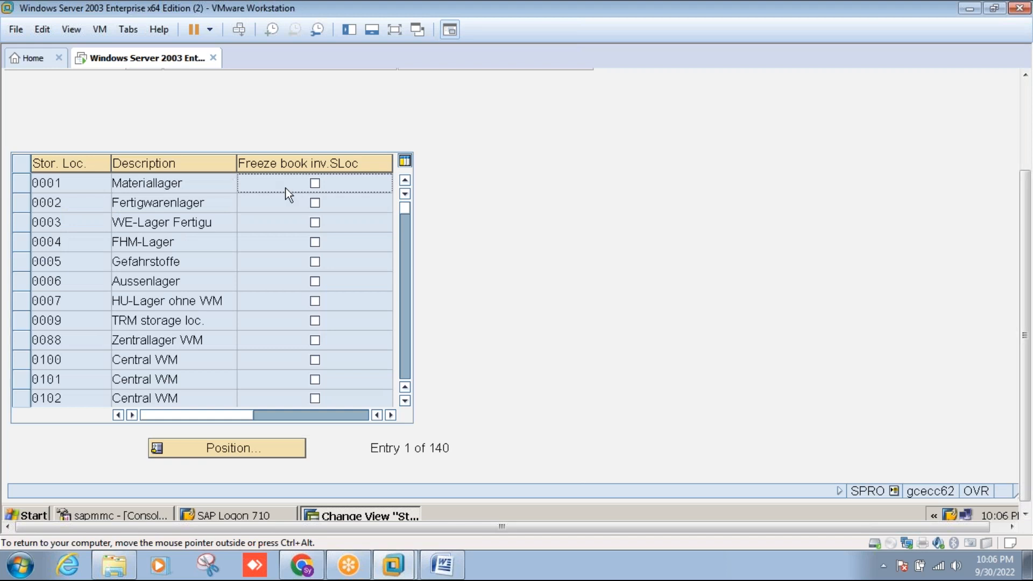
Allow freezing the book inventory only for storage location 0001 and save it under the customizing request ECCK900040
{"action": "left_click", "coordinate": [314, 202]}
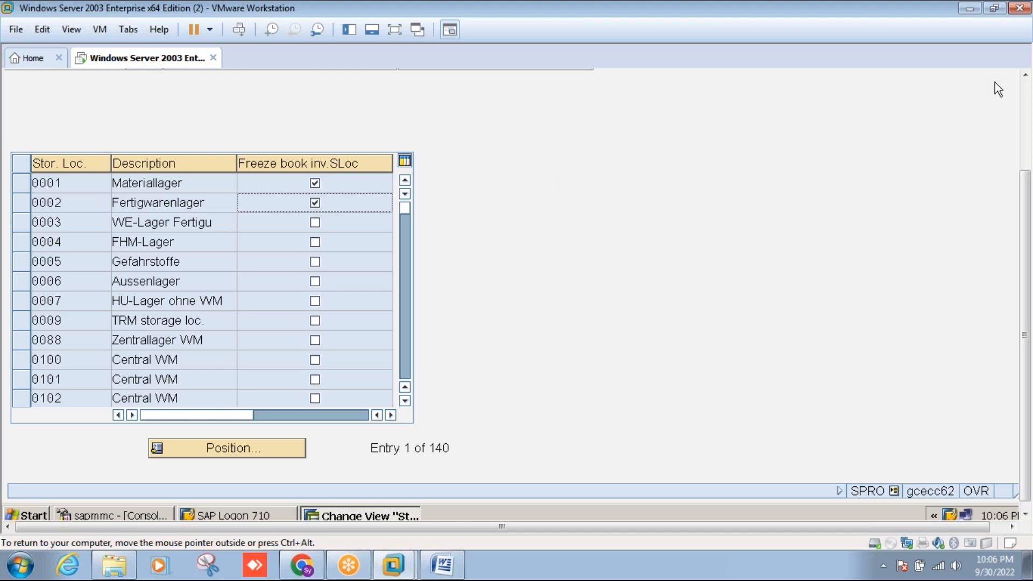
{"action": "left_click", "coordinate": [1026, 99]}
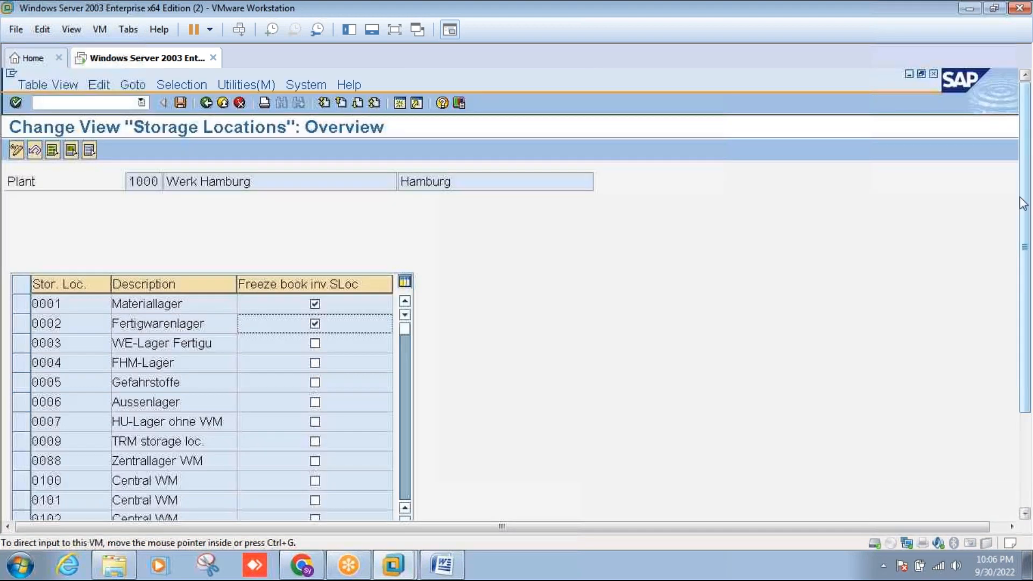
{"action": "left_click", "coordinate": [1029, 492]}
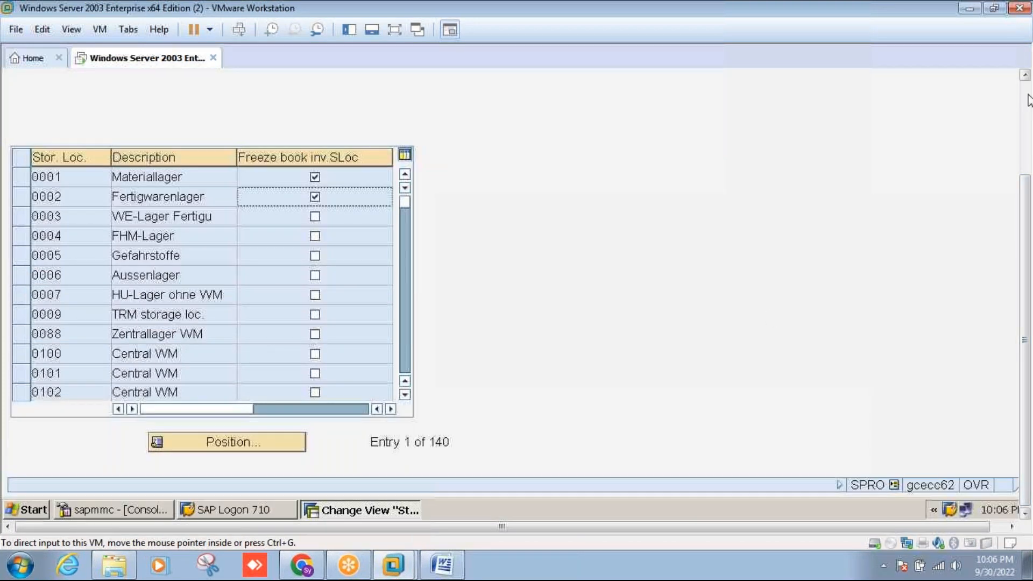
{"action": "left_click", "coordinate": [1027, 99]}
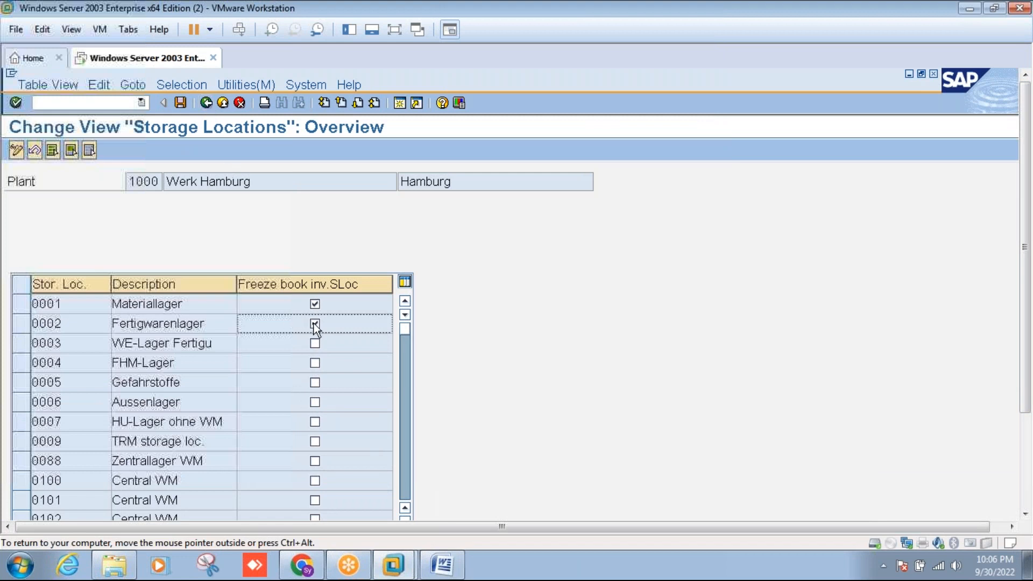
{"action": "left_click", "coordinate": [180, 102]}
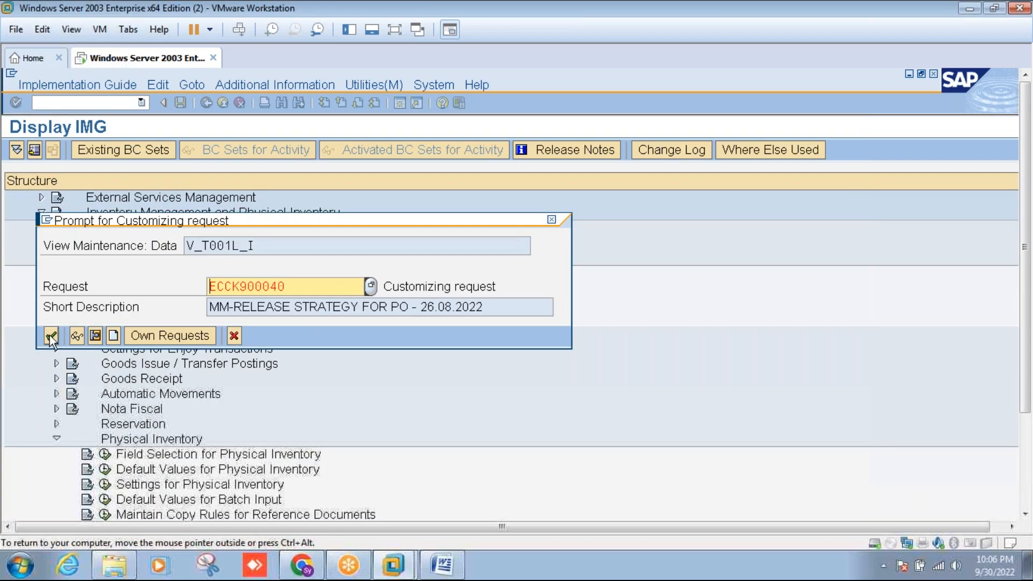
{"action": "left_click", "coordinate": [51, 336]}
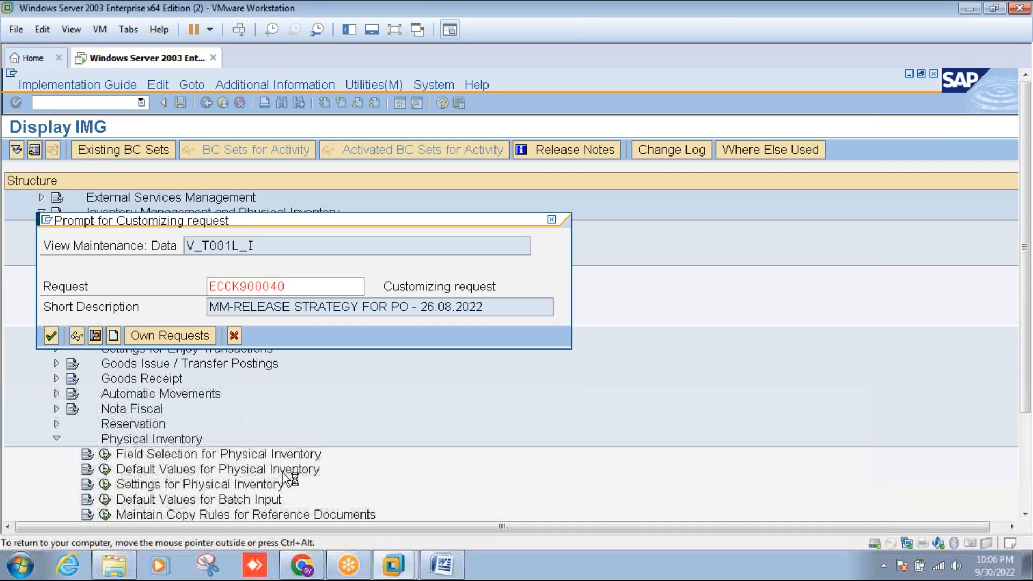
Read the Word notes on defining tolerances for physical inventory differences and return to the SAP virtual machine
{"action": "left_click", "coordinate": [442, 566]}
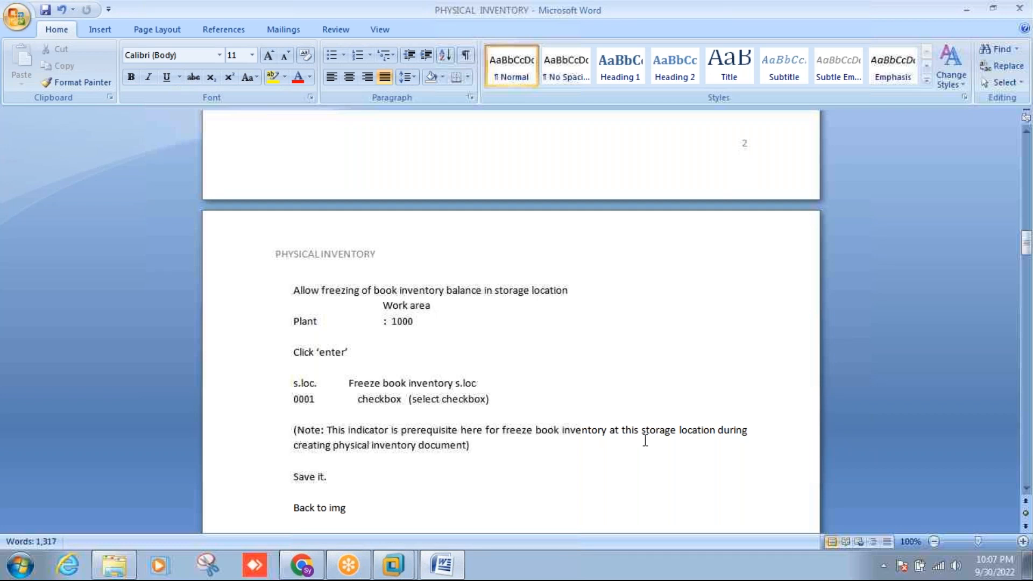
{"action": "left_click", "coordinate": [1027, 488]}
{"action": "left_click", "coordinate": [1027, 489]}
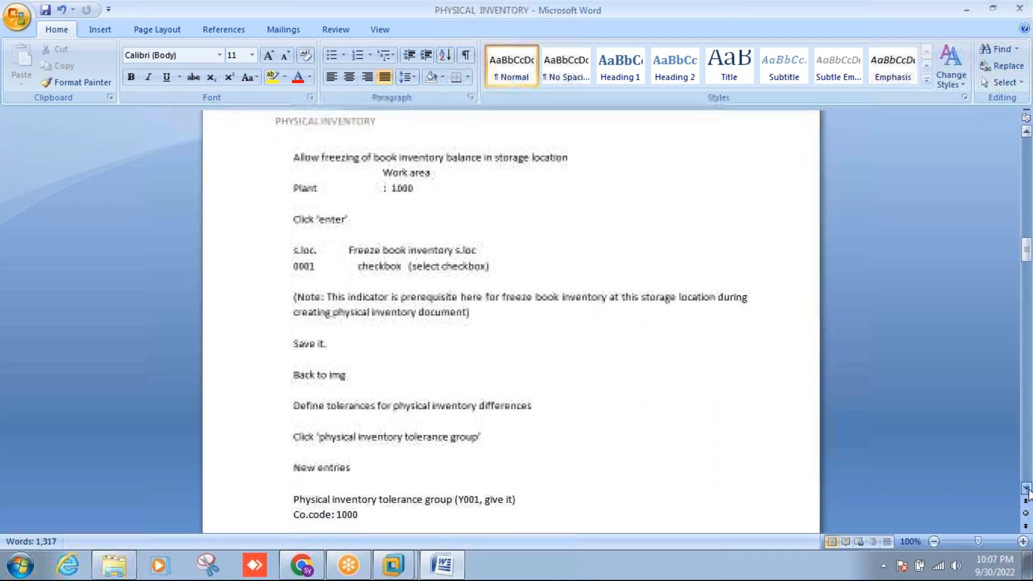
{"action": "left_click_drag", "start_coordinate": [1028, 489], "coordinate": [1027, 489]}
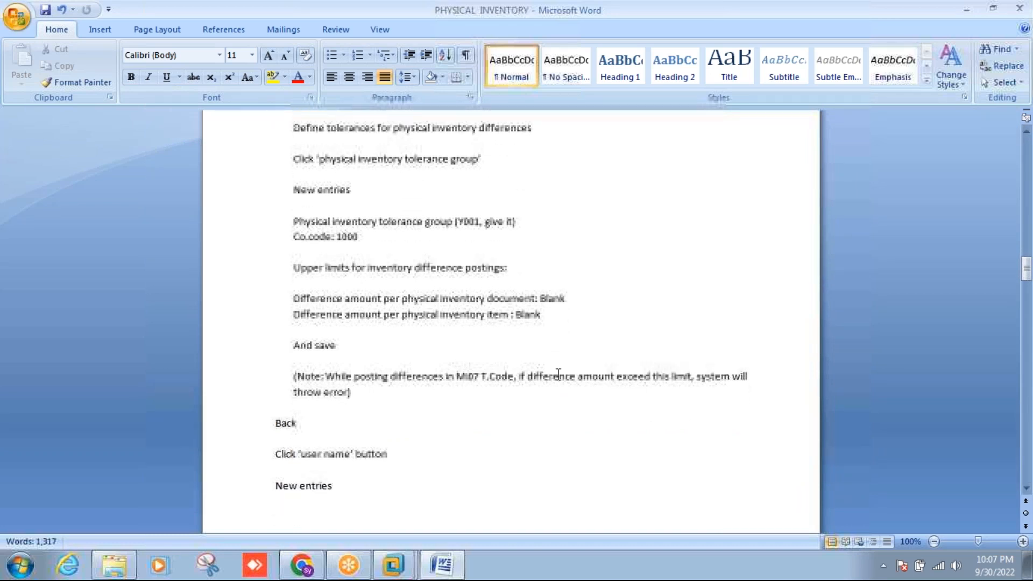
{"action": "left_click", "coordinate": [444, 566]}
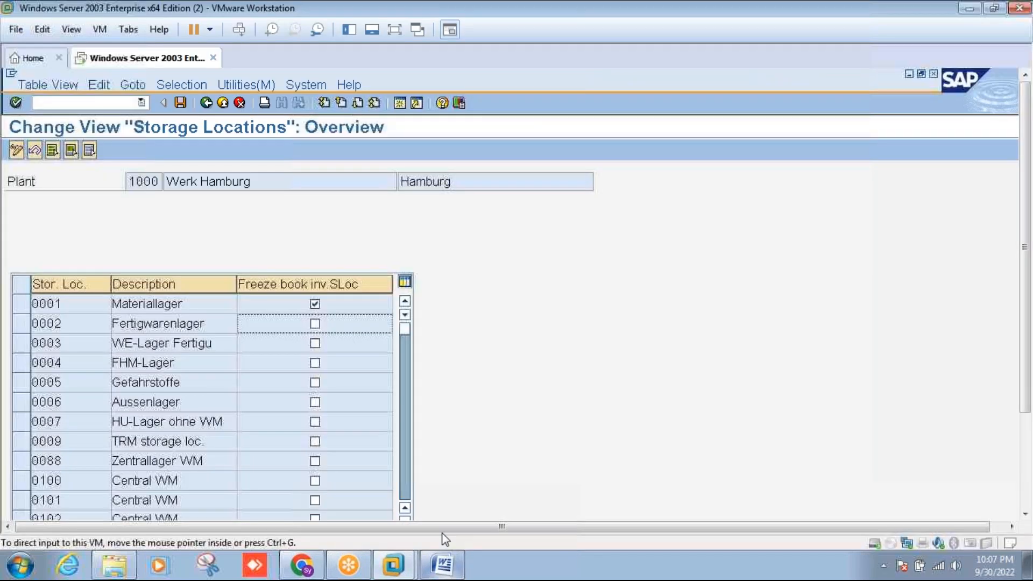
Leave the storage locations view, open Define Tolerances for Physical Inventory Differences in the IMG and check its procedure in the Word notes
{"action": "left_click", "coordinate": [207, 102]}
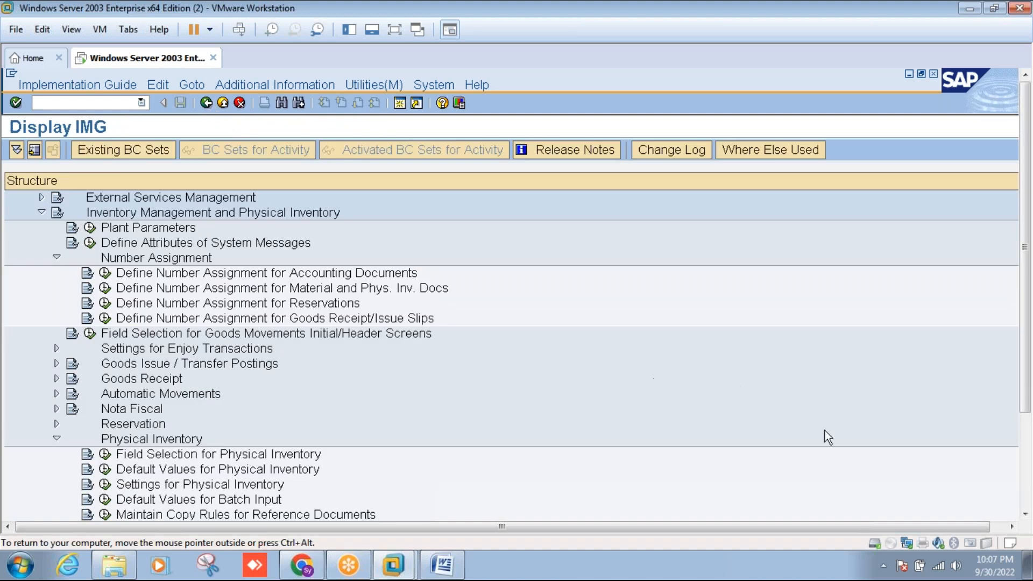
{"action": "left_click", "coordinate": [1025, 515]}
{"action": "left_click", "coordinate": [1025, 515]}
{"action": "left_click", "coordinate": [1024, 515]}
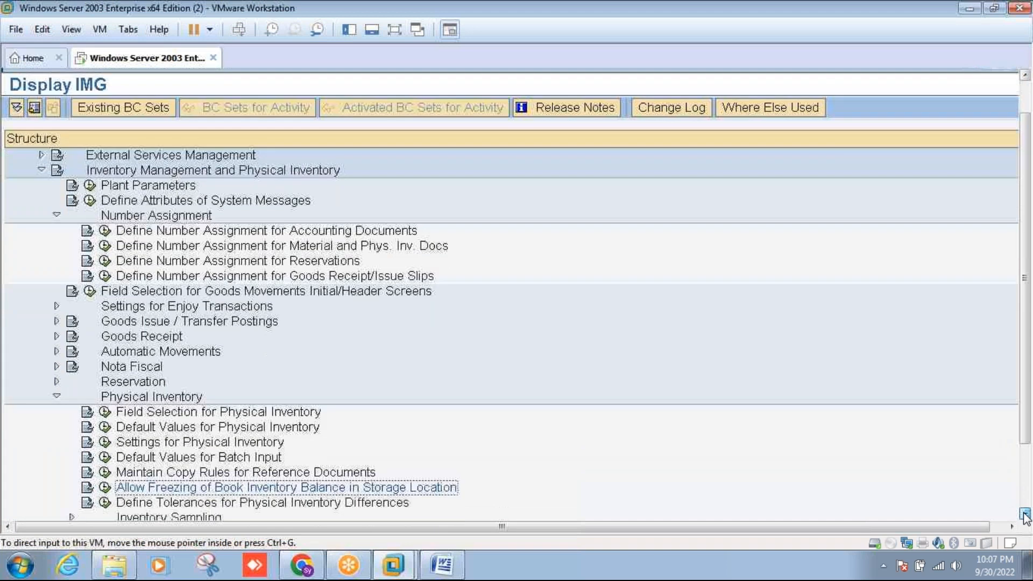
{"action": "left_click", "coordinate": [1024, 515]}
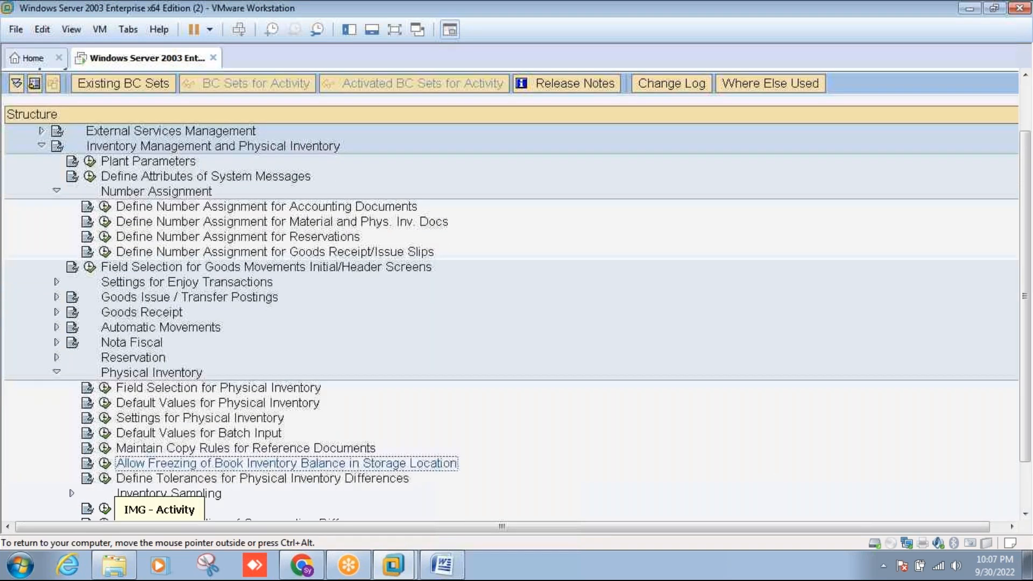
{"action": "left_click", "coordinate": [444, 565]}
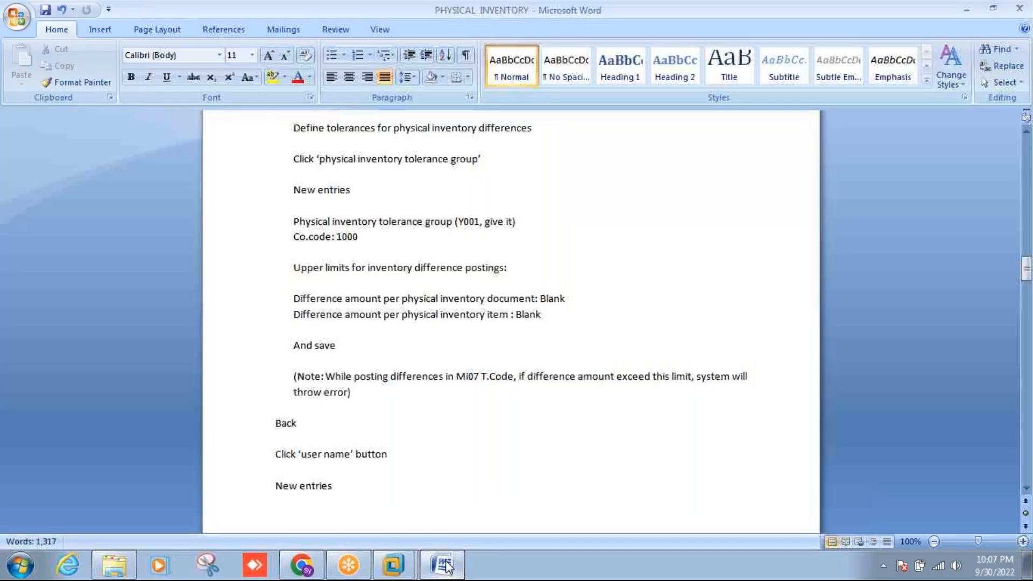
{"action": "left_click", "coordinate": [444, 565]}
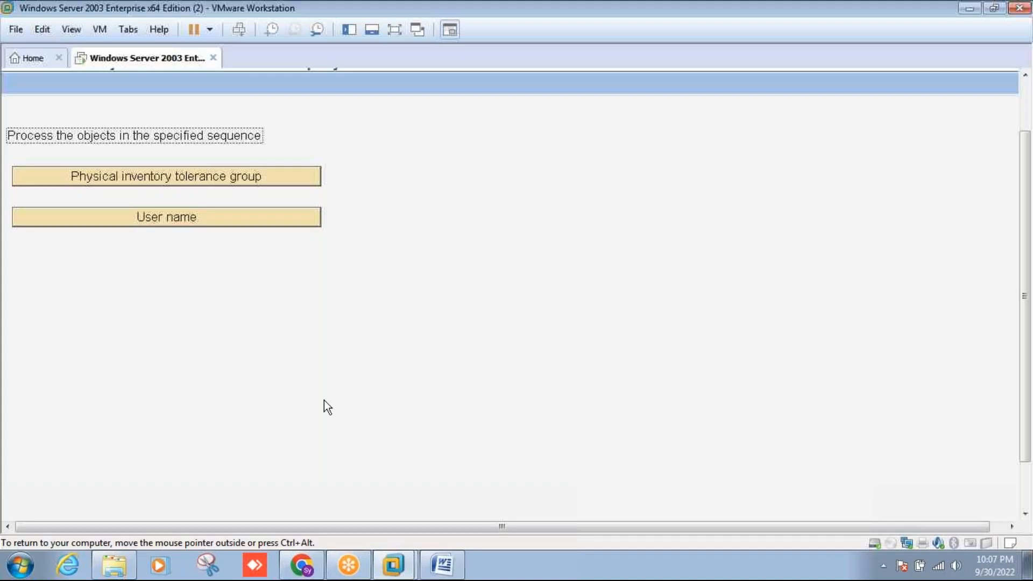
Open the physical inventory tolerance group overview and check the entries described in the Word notes
{"action": "left_click", "coordinate": [167, 176]}
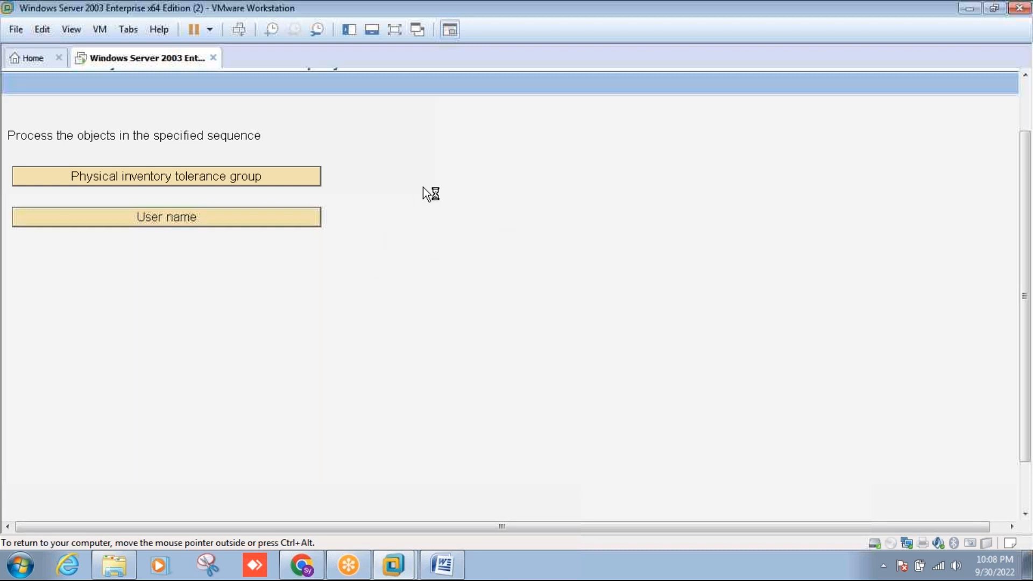
{"action": "left_click", "coordinate": [448, 565]}
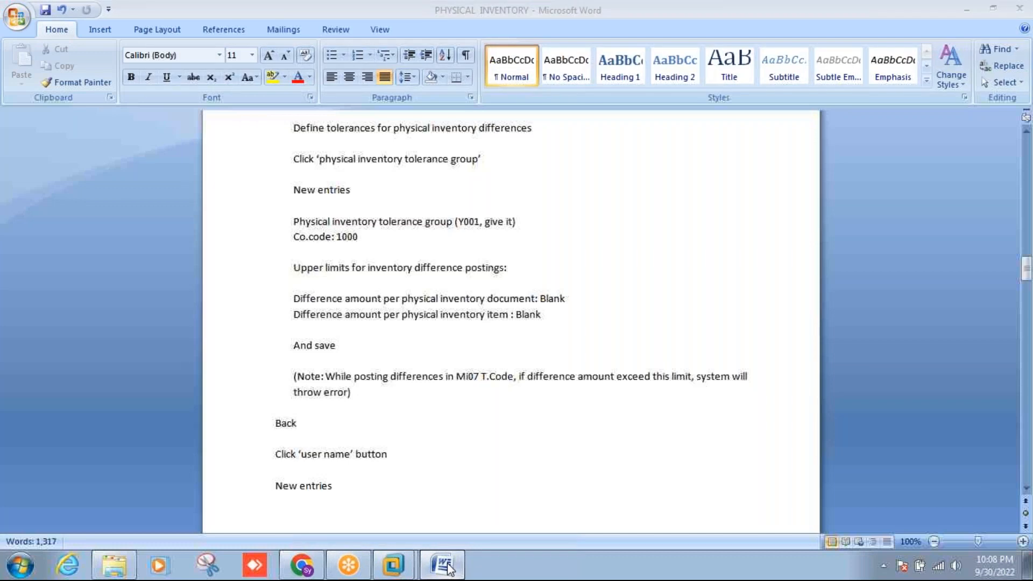
{"action": "left_click", "coordinate": [442, 565]}
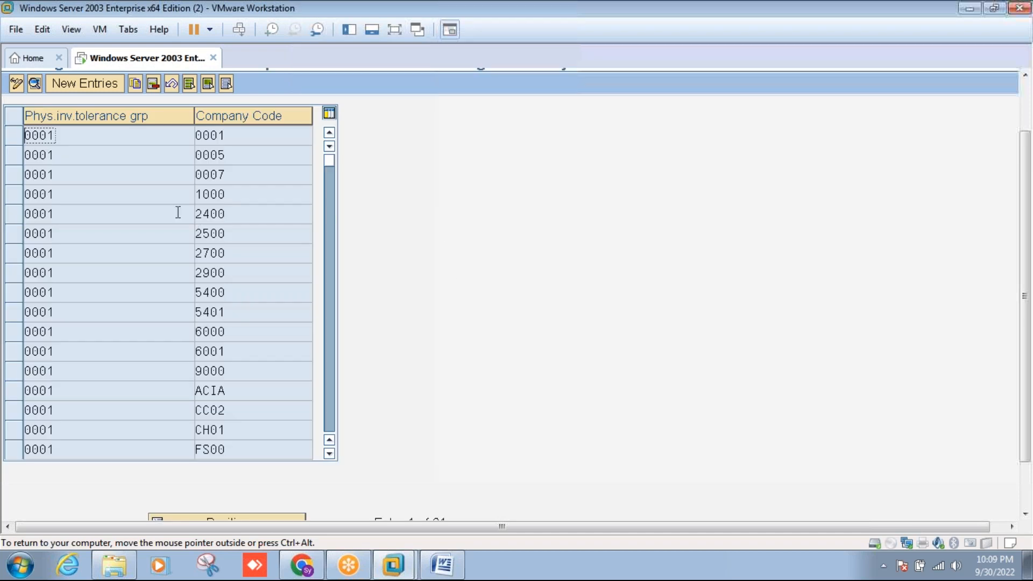
Add a new entry with tolerance group Y001 and company code 1000, and check the upper limits in the Word notes
{"action": "left_click", "coordinate": [101, 81]}
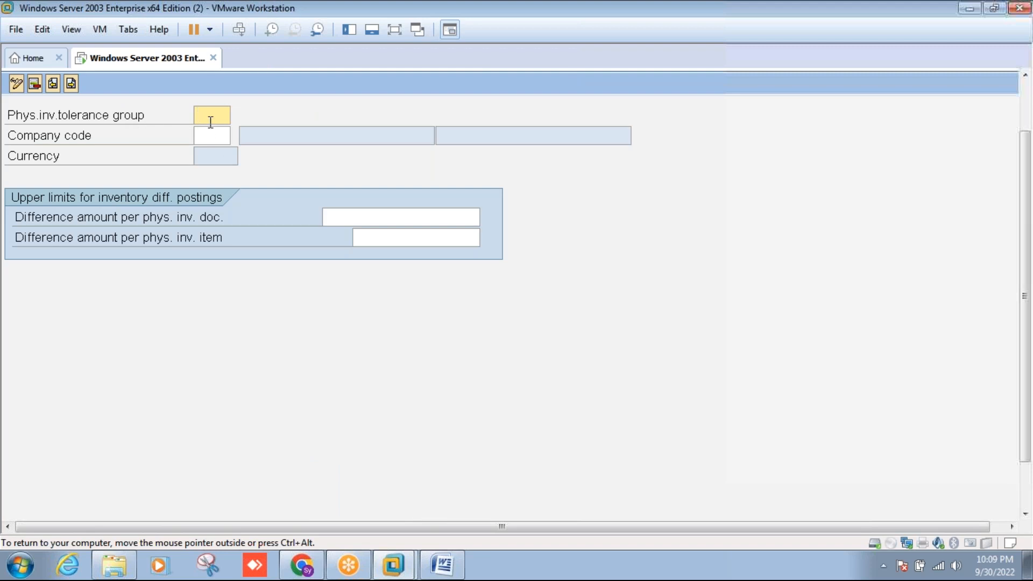
{"action": "type", "text": "y"}
{"action": "key", "text": "BackSpace"}
{"action": "type", "text": "Y001"}
{"action": "left_click", "coordinate": [215, 135]}
{"action": "type", "text": "1000"}
{"action": "left_click", "coordinate": [440, 564]}
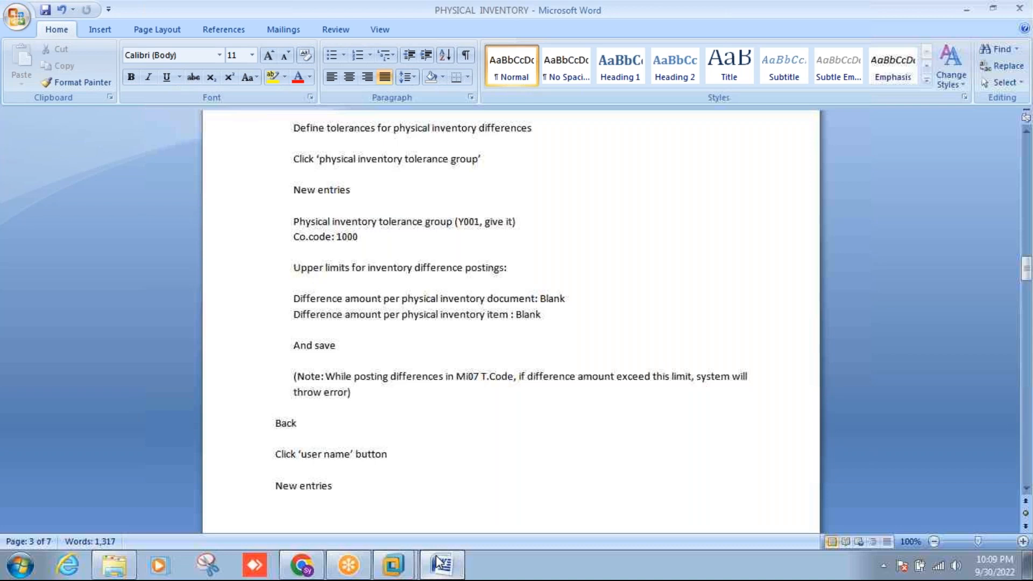
{"action": "left_click", "coordinate": [438, 562]}
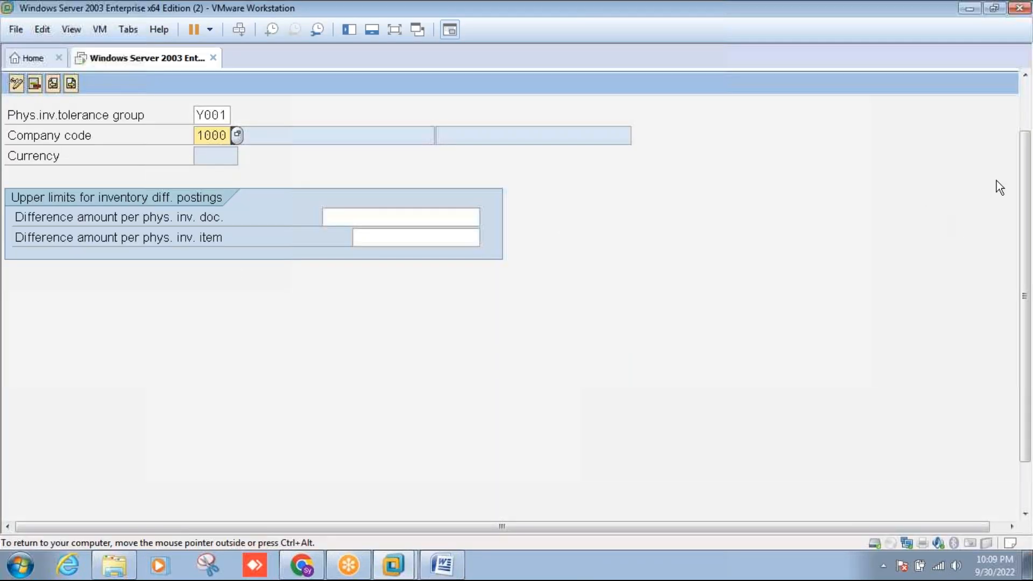
Save the new tolerance group with both difference amounts blank and accept the customizing request ECCK900040
{"action": "key", "text": "shift+Tab"}
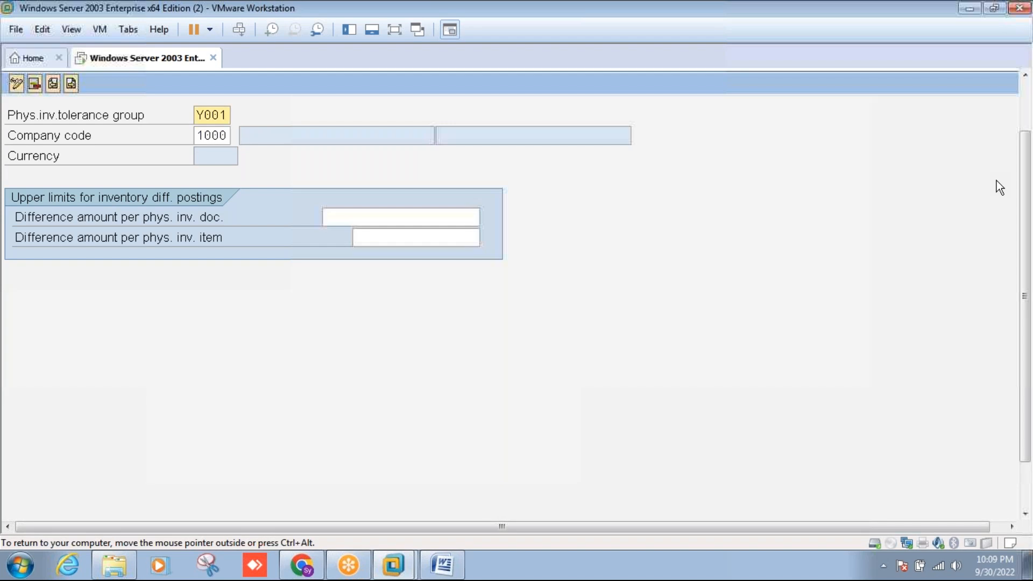
{"action": "left_click", "coordinate": [1025, 96]}
{"action": "left_click", "coordinate": [179, 102]}
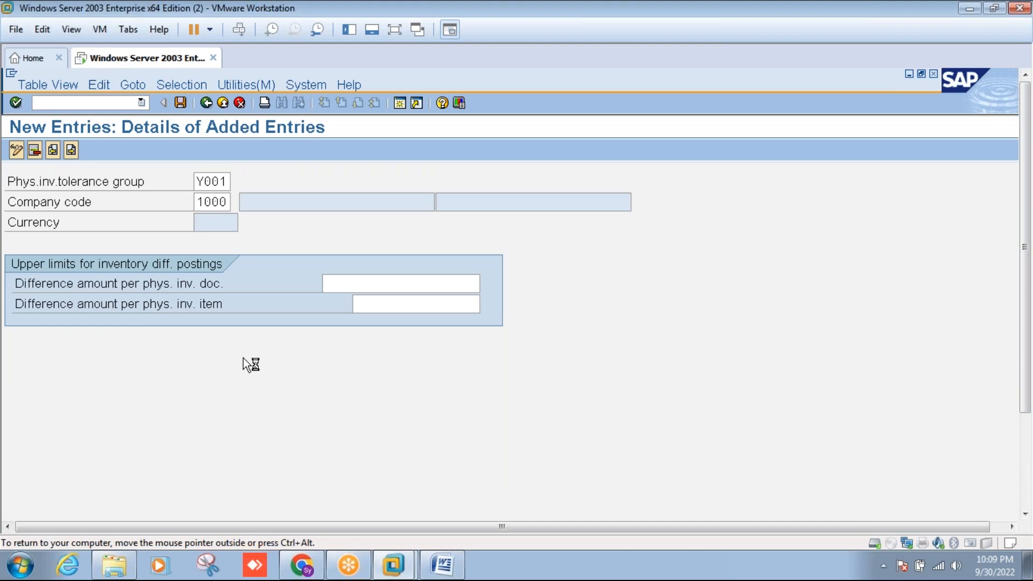
{"action": "left_click", "coordinate": [51, 335]}
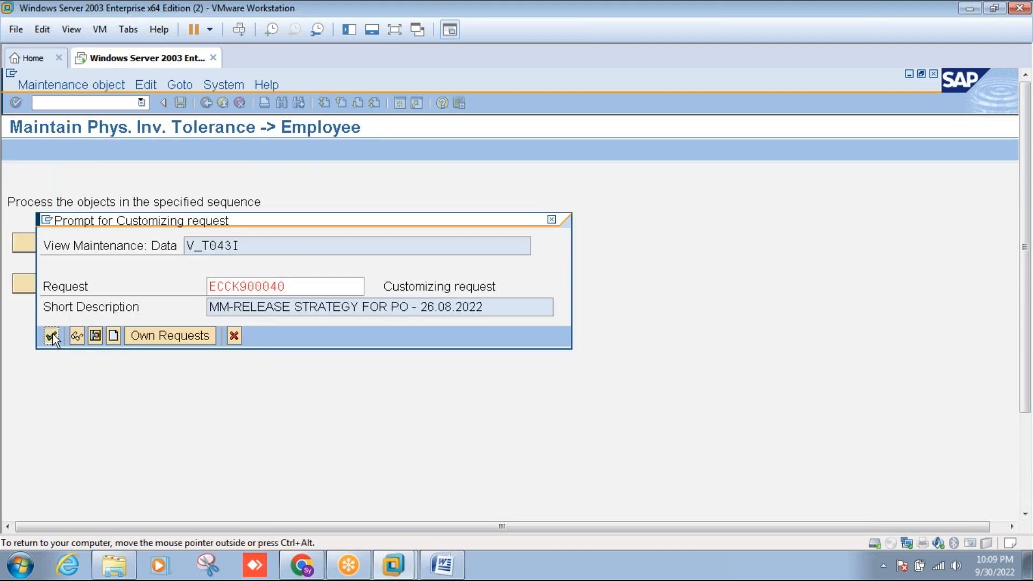
Read on in the Word notes about the user name entries for the physical inventory tolerance group
{"action": "left_click", "coordinate": [452, 569]}
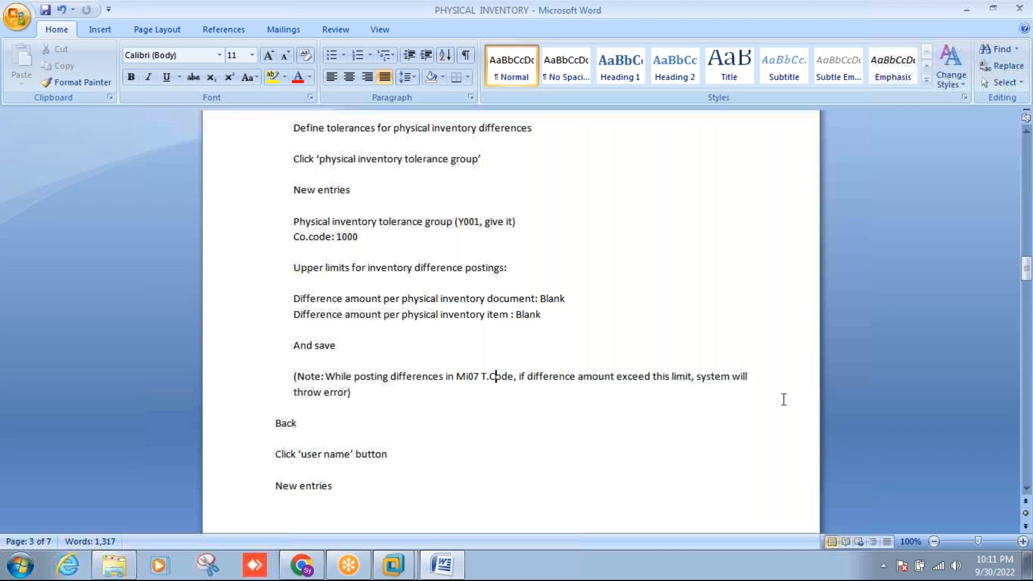
{"action": "left_click", "coordinate": [1026, 491]}
{"action": "left_click", "coordinate": [1026, 491]}
{"action": "left_click", "coordinate": [1026, 491]}
{"action": "left_click", "coordinate": [1026, 490]}
{"action": "left_click", "coordinate": [1026, 491]}
{"action": "left_click", "coordinate": [1026, 491]}
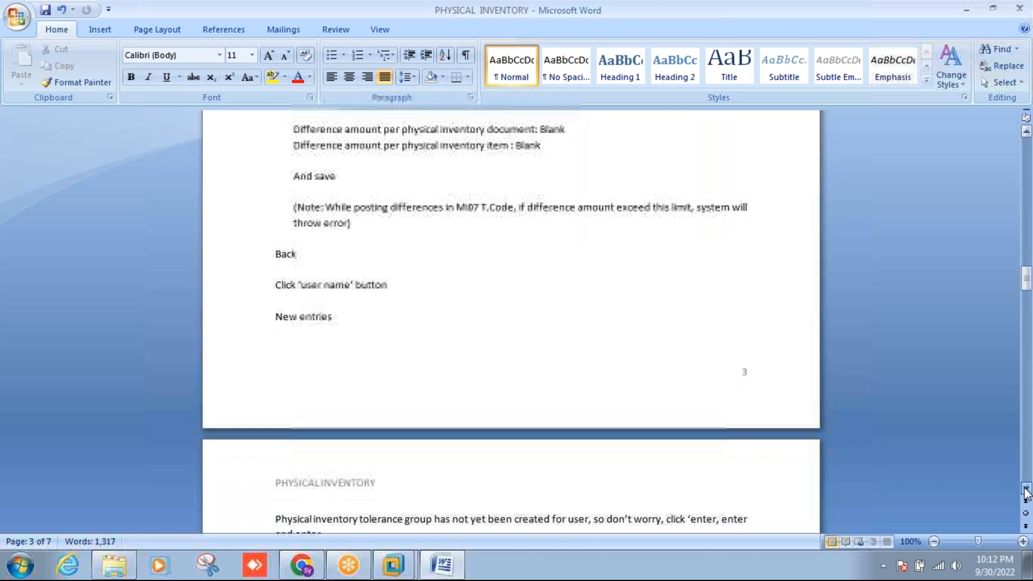
{"action": "left_click", "coordinate": [1026, 490]}
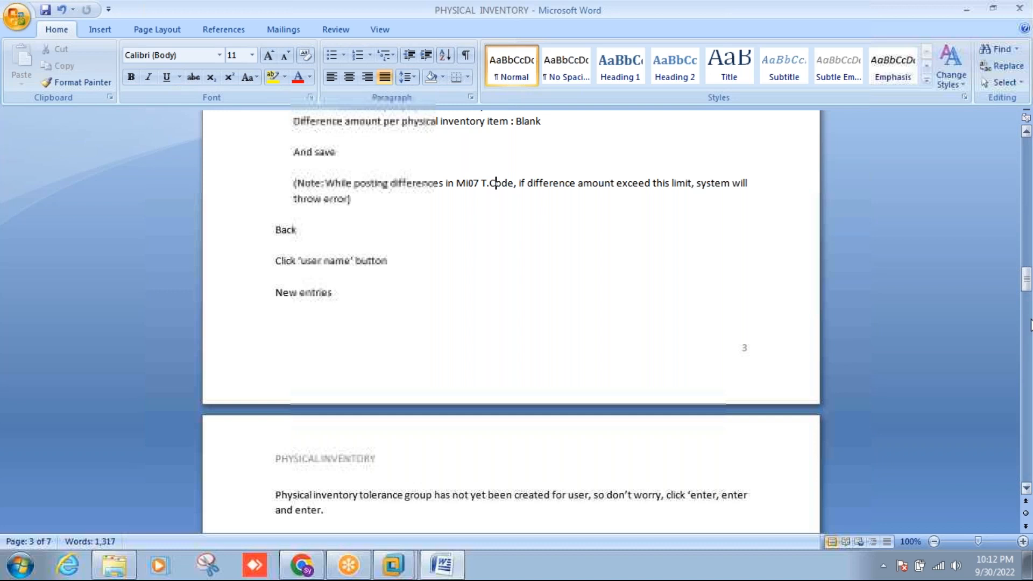
Recheck the tolerance group settings in the Word notes and return to the physical inventory tolerance maintenance overview in SAP
{"action": "left_click", "coordinate": [1027, 133]}
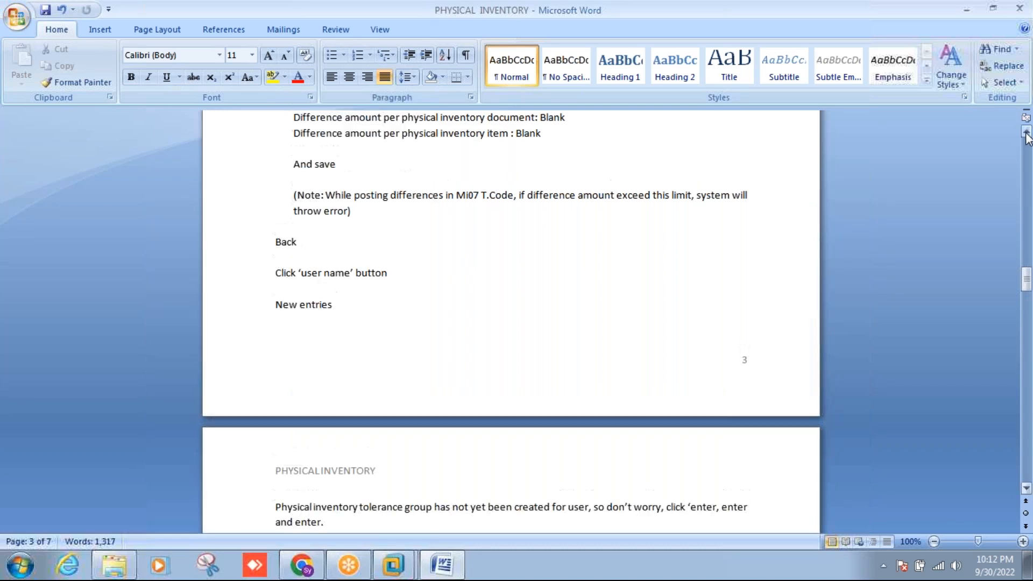
{"action": "left_click", "coordinate": [1027, 133]}
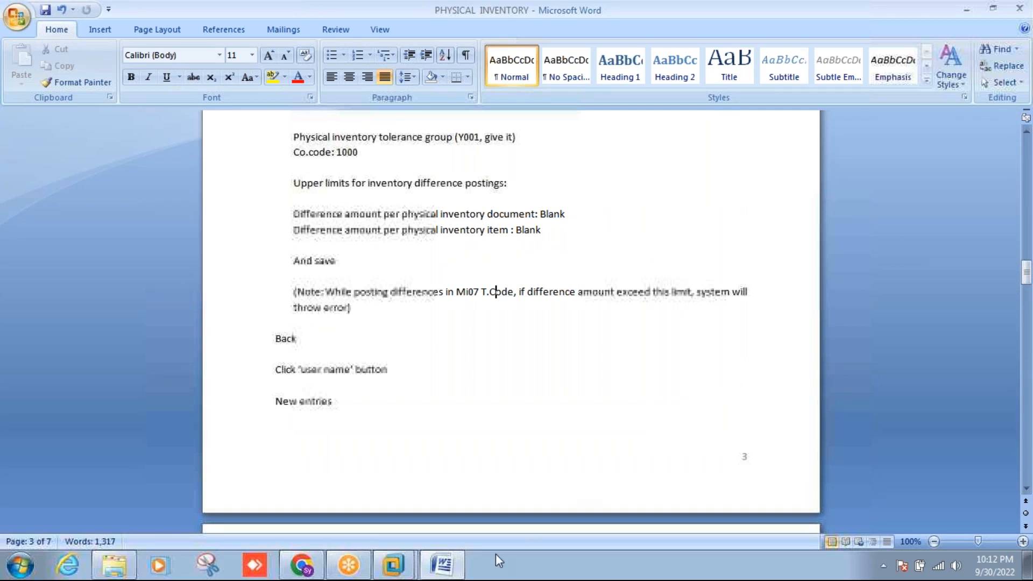
{"action": "left_click", "coordinate": [458, 571]}
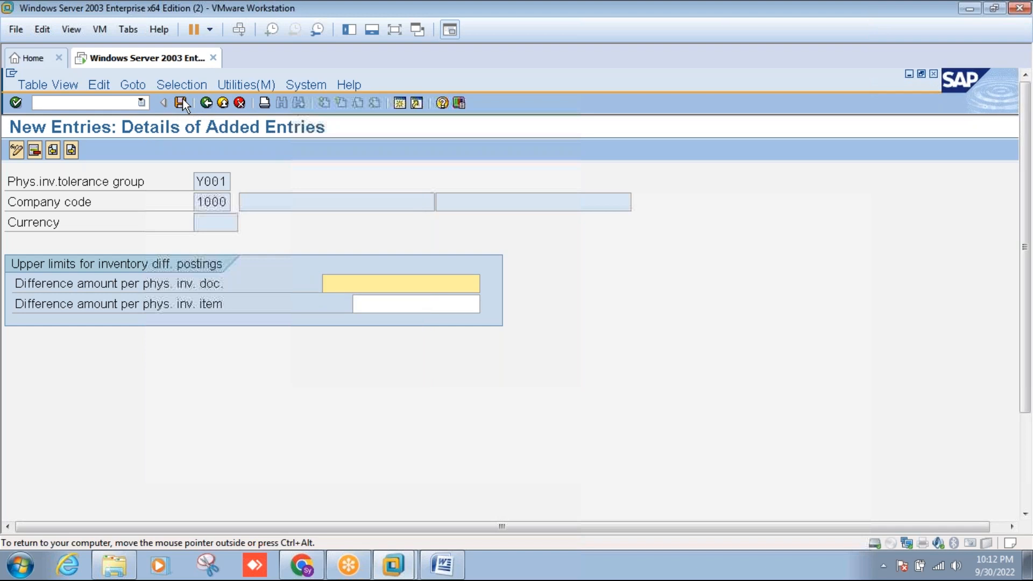
{"action": "left_click", "coordinate": [208, 104]}
{"action": "left_click", "coordinate": [208, 105]}
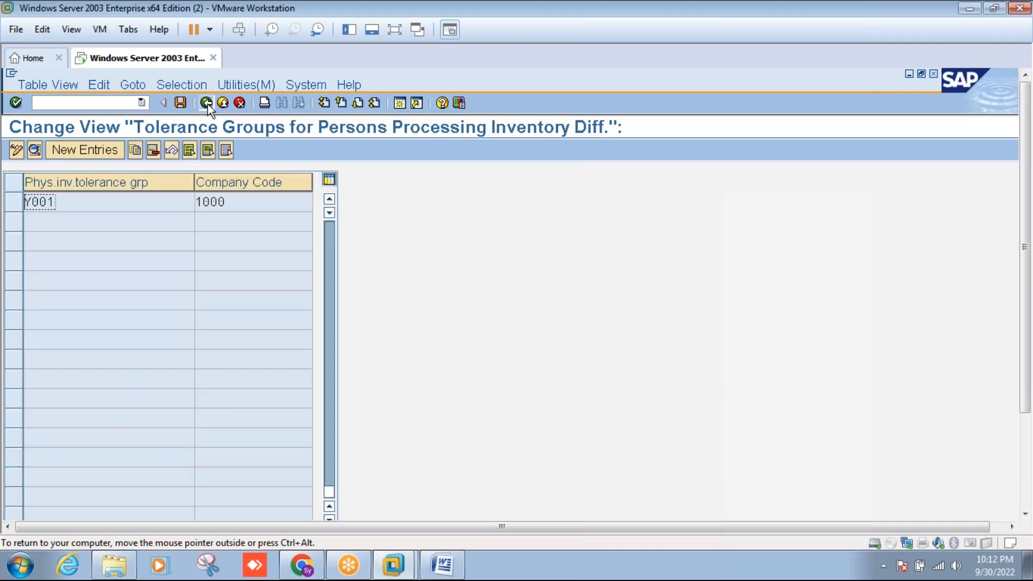
{"action": "left_click", "coordinate": [208, 104]}
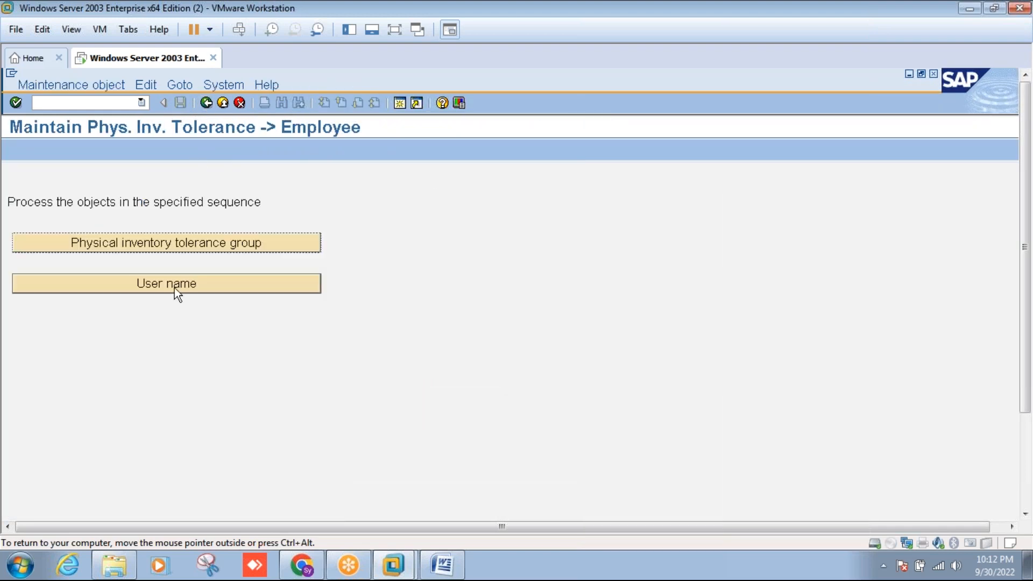
Read the Word notes on allocating a user name to the physical inventory tolerance group, and return to SAP
{"action": "left_click", "coordinate": [441, 566]}
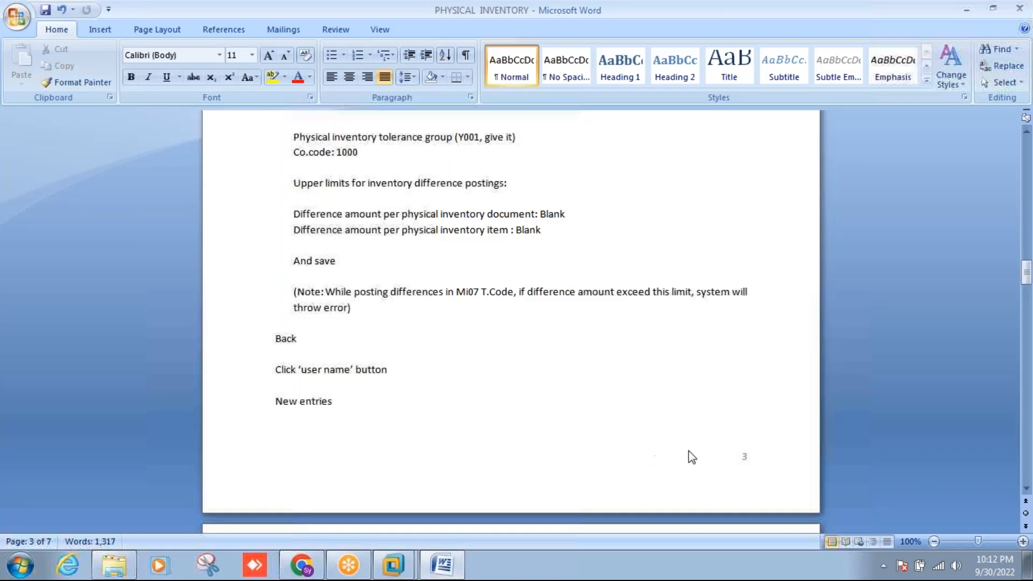
{"action": "left_click", "coordinate": [1027, 132]}
{"action": "left_click", "coordinate": [1027, 134]}
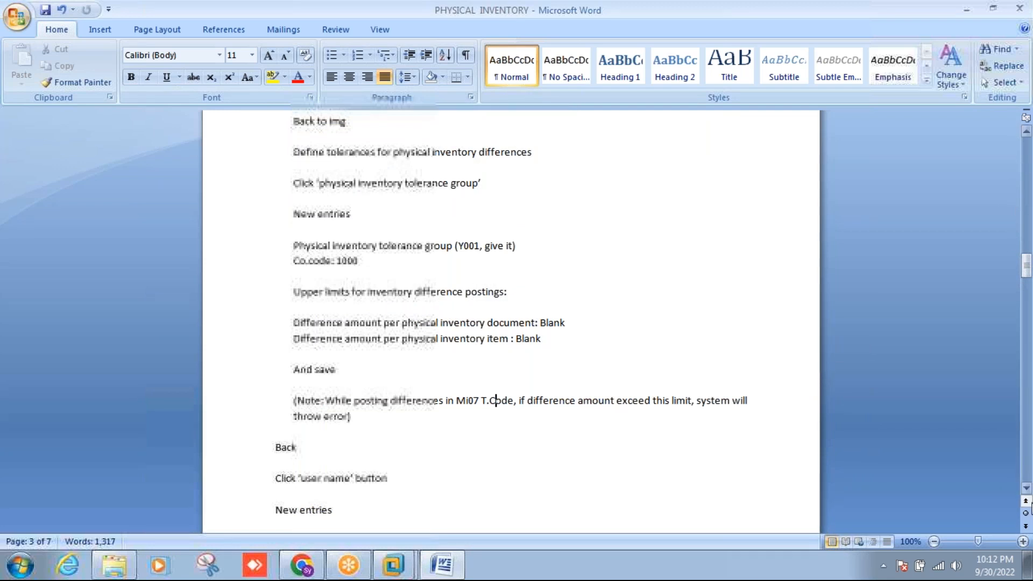
{"action": "left_click", "coordinate": [1027, 488]}
{"action": "left_click", "coordinate": [1027, 488]}
{"action": "left_click", "coordinate": [1027, 489]}
{"action": "left_click", "coordinate": [1027, 489]}
{"action": "left_click", "coordinate": [1027, 488]}
{"action": "left_click", "coordinate": [1027, 488]}
{"action": "left_click", "coordinate": [1027, 488]}
{"action": "left_click", "coordinate": [1027, 488]}
{"action": "left_click", "coordinate": [1027, 489]}
{"action": "left_click", "coordinate": [1027, 489]}
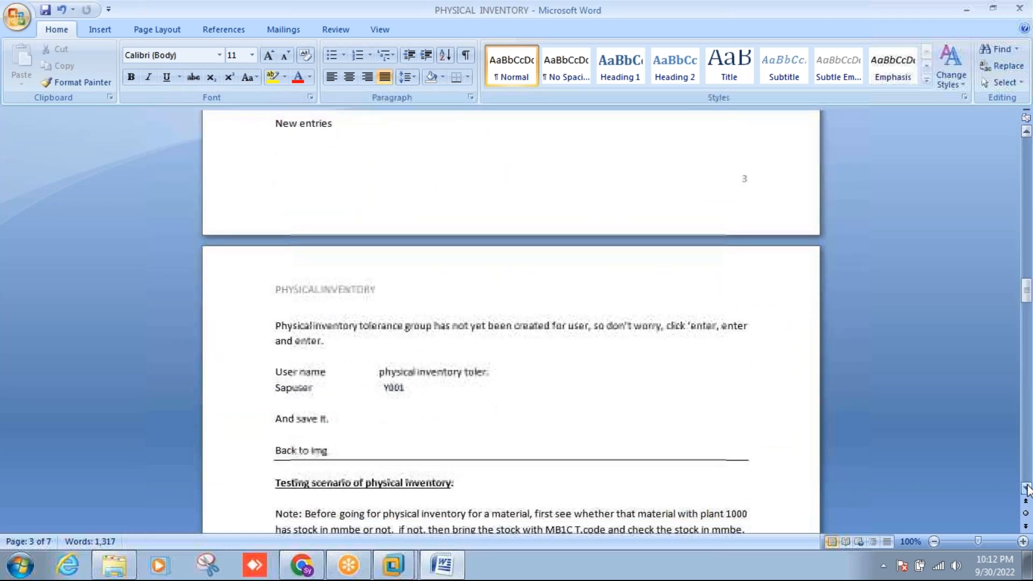
{"action": "left_click", "coordinate": [1027, 489]}
{"action": "left_click", "coordinate": [1027, 489]}
{"action": "left_click", "coordinate": [1027, 488]}
{"action": "left_click", "coordinate": [1027, 489]}
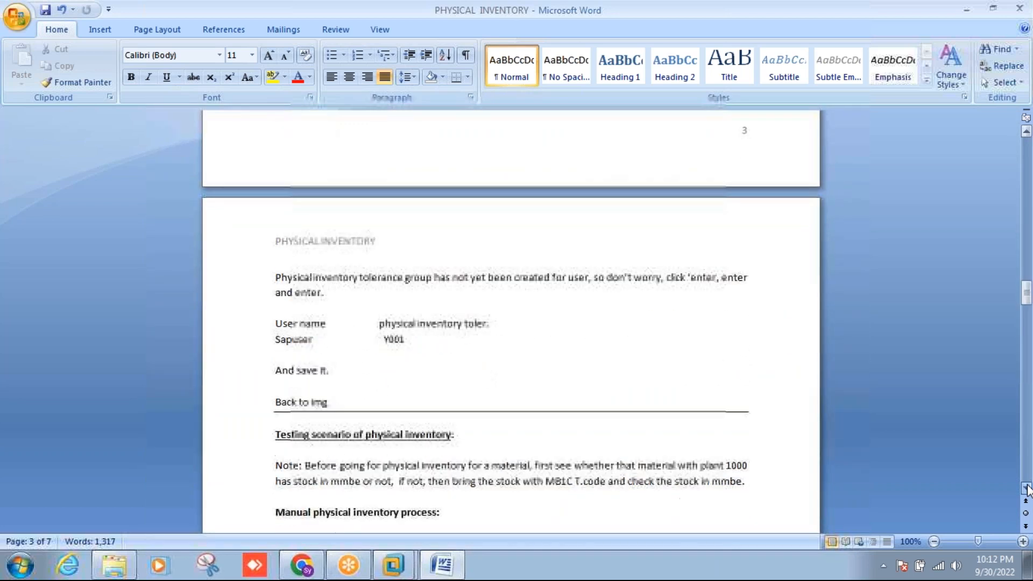
{"action": "left_click", "coordinate": [457, 568]}
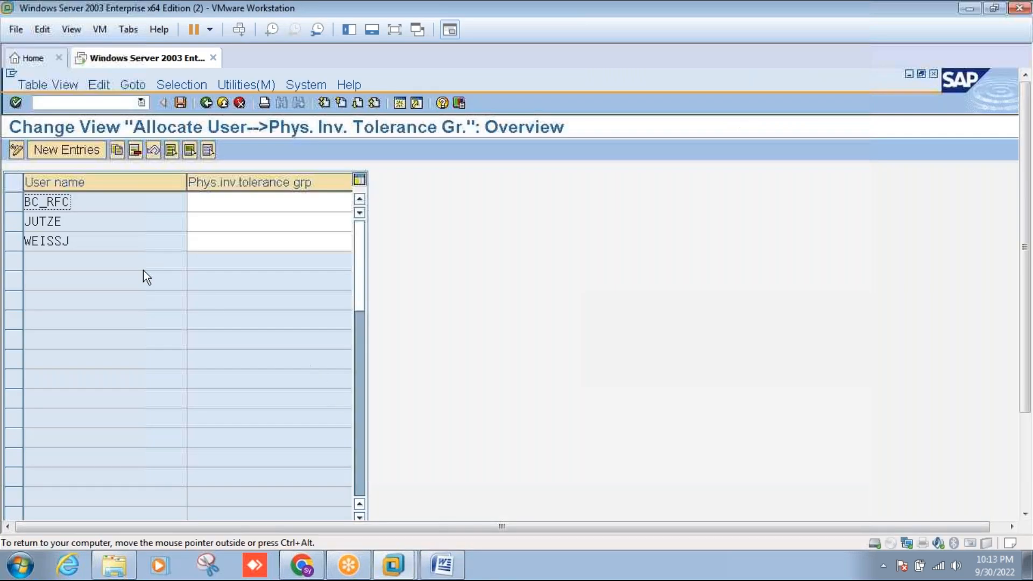
{"action": "left_click", "coordinate": [81, 156]}
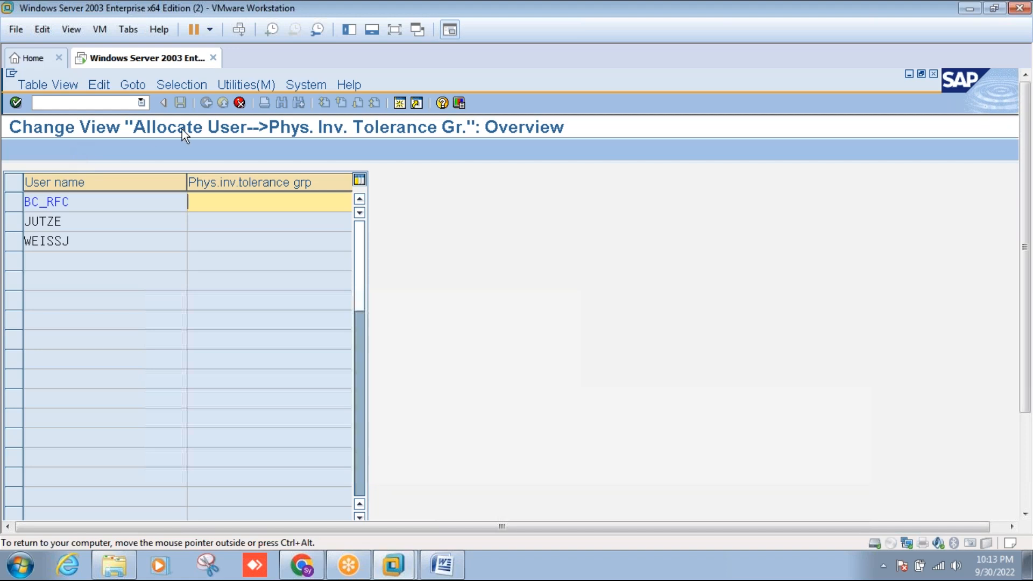
{"action": "left_click", "coordinate": [240, 104]}
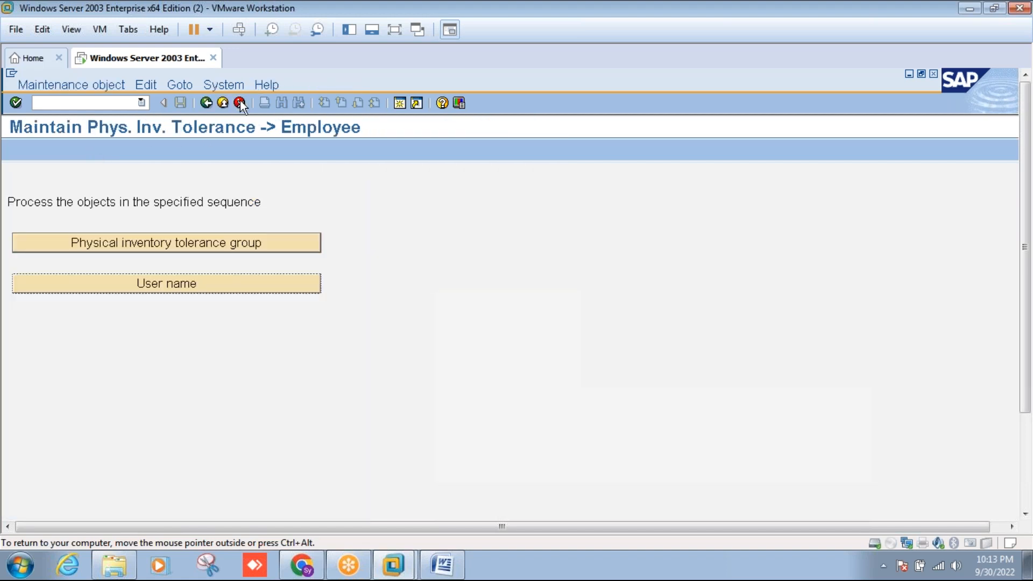
{"action": "left_click", "coordinate": [179, 280]}
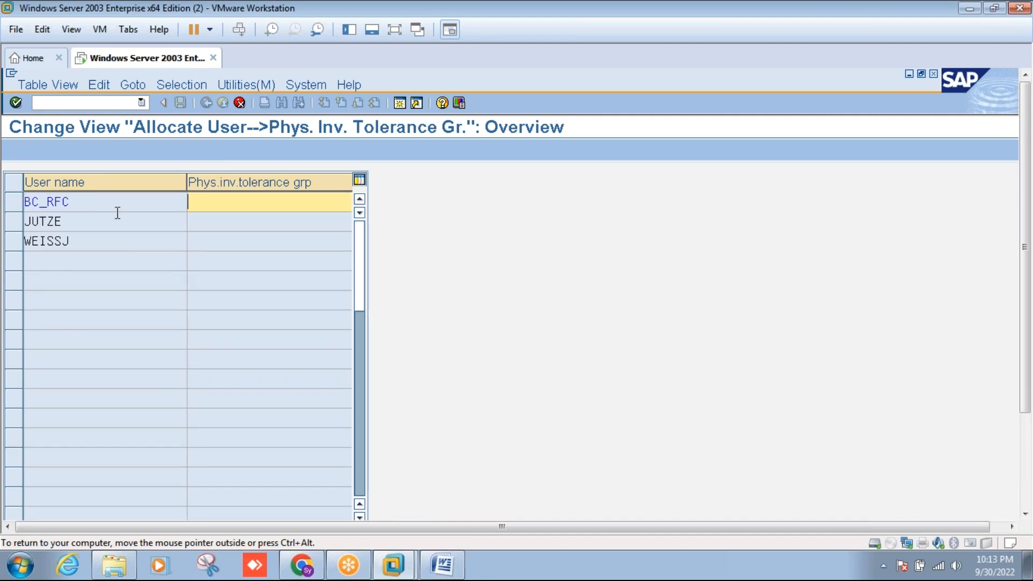
{"action": "left_click", "coordinate": [237, 104]}
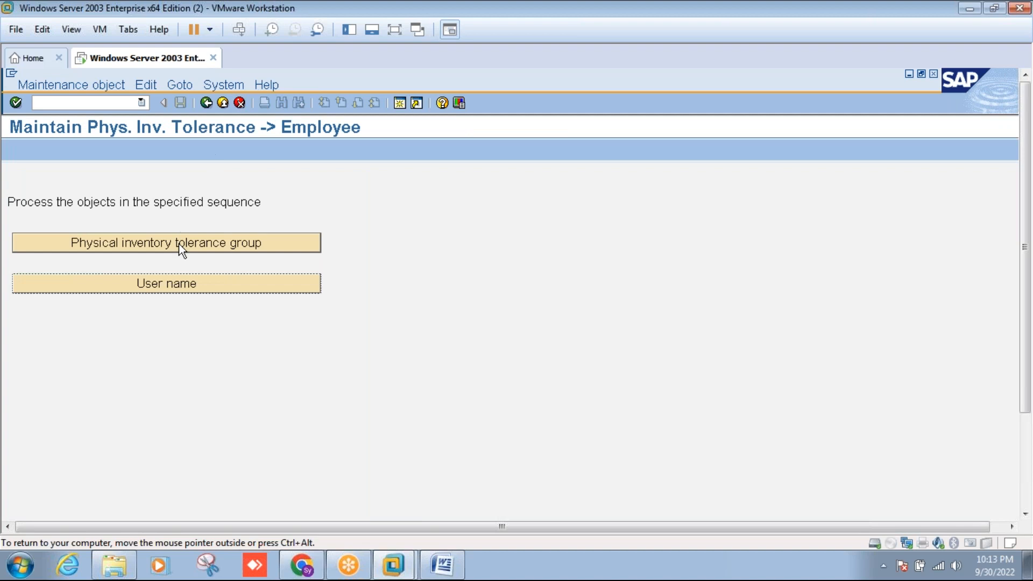
Add a new user name entry allocating SAPUSER to tolerance group Y001 and save it with customizing request ECCK900040
{"action": "left_click", "coordinate": [177, 282]}
{"action": "left_click", "coordinate": [81, 145]}
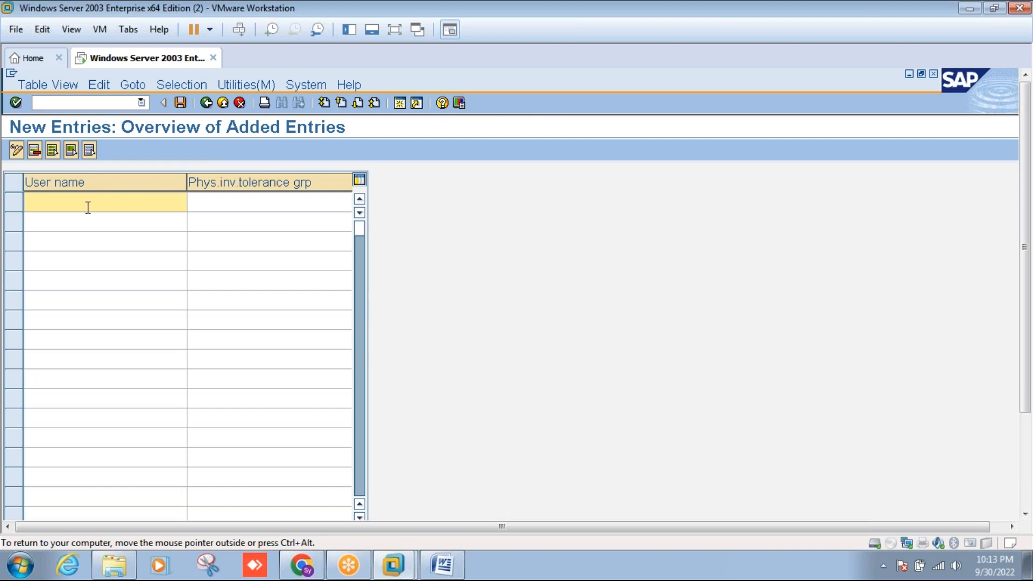
{"action": "type", "text": "SAPUSER"}
{"action": "left_click", "coordinate": [208, 200]}
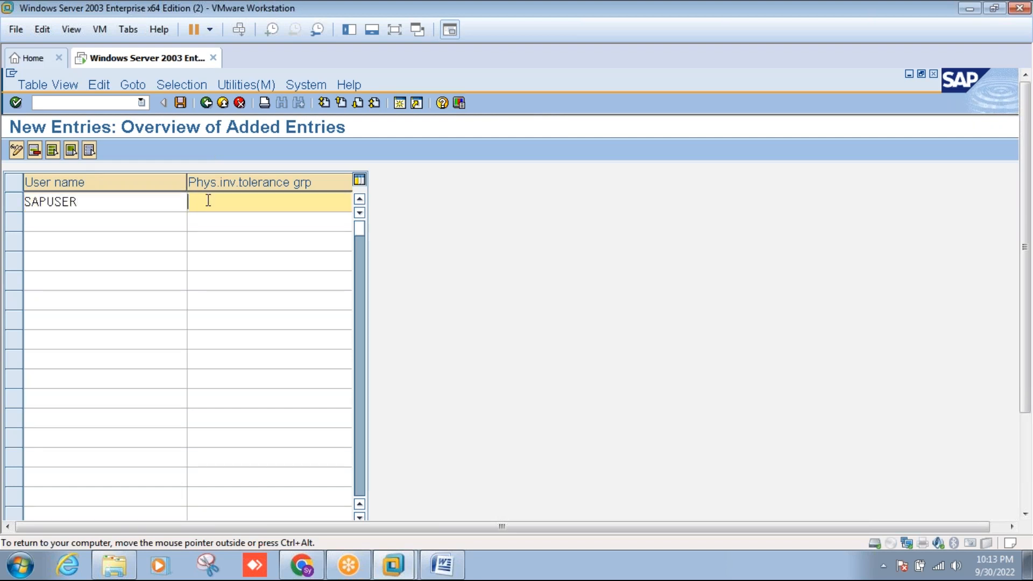
{"action": "left_click", "coordinate": [439, 565]}
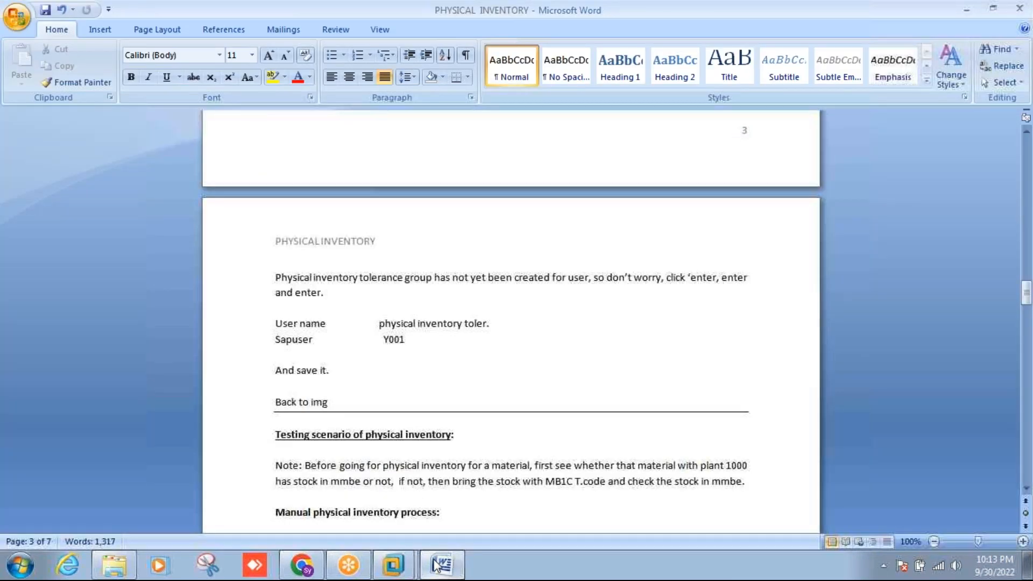
{"action": "left_click", "coordinate": [437, 565]}
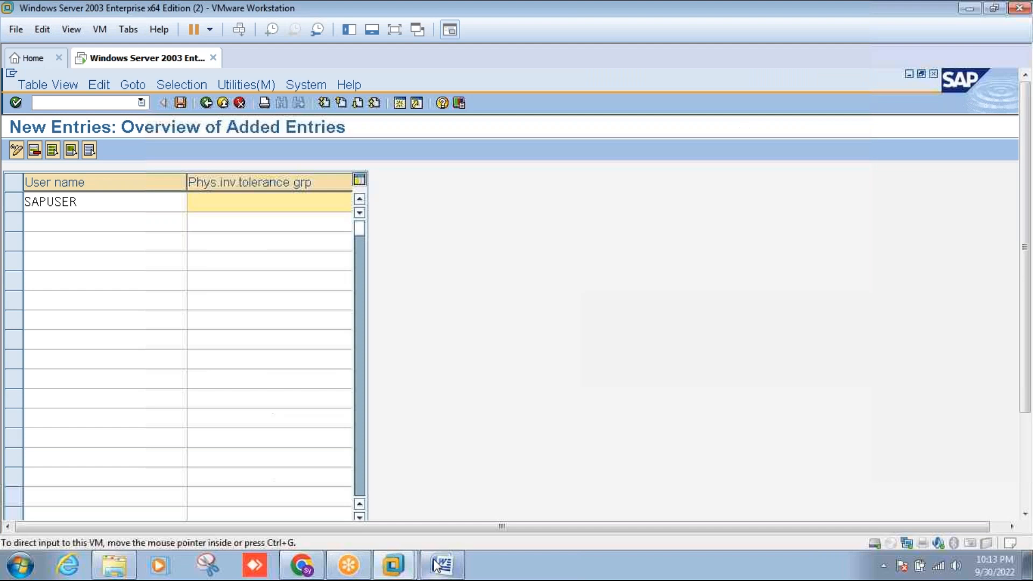
{"action": "type", "text": "Y001"}
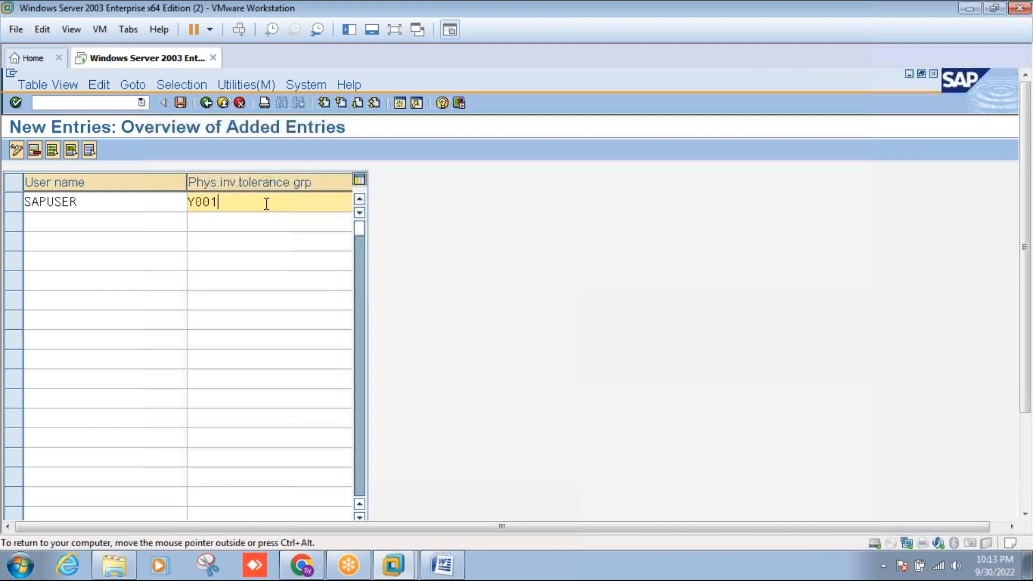
{"action": "key", "text": "Return"}
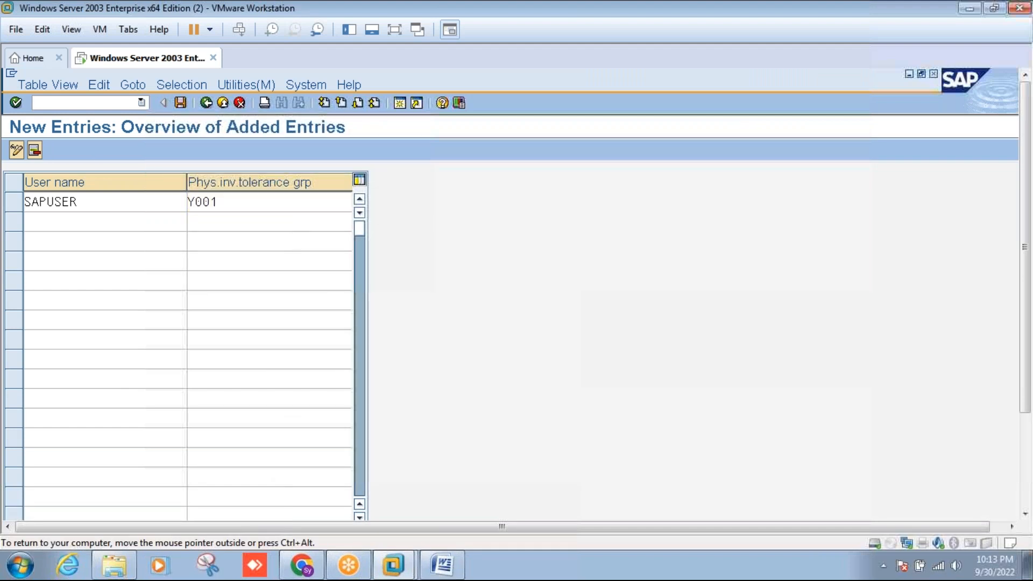
{"action": "left_click", "coordinate": [180, 105]}
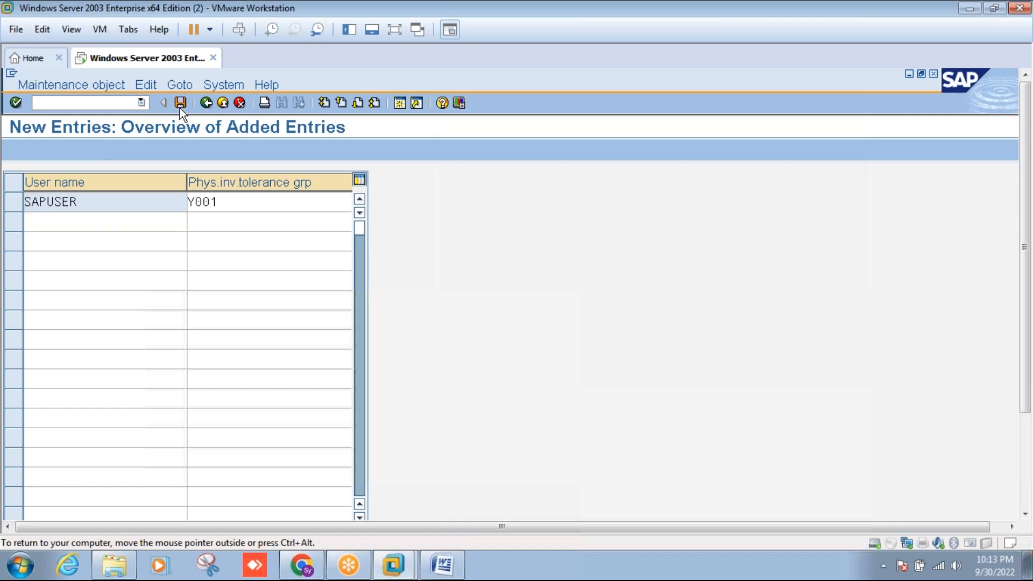
{"action": "left_click", "coordinate": [52, 336]}
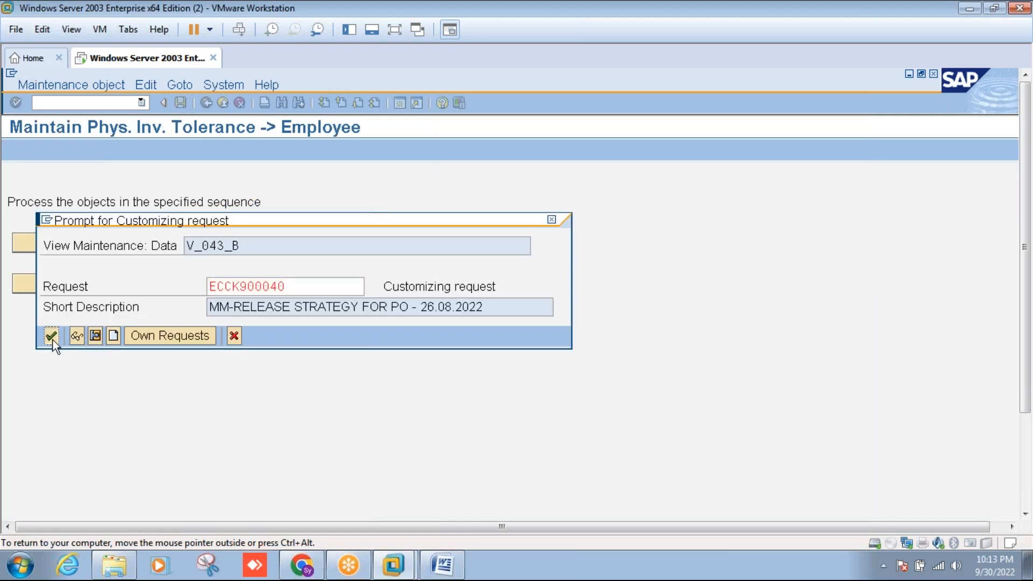
Read the physical inventory testing scenario and step 1 of the manual process in the Word notes
{"action": "left_click", "coordinate": [437, 571]}
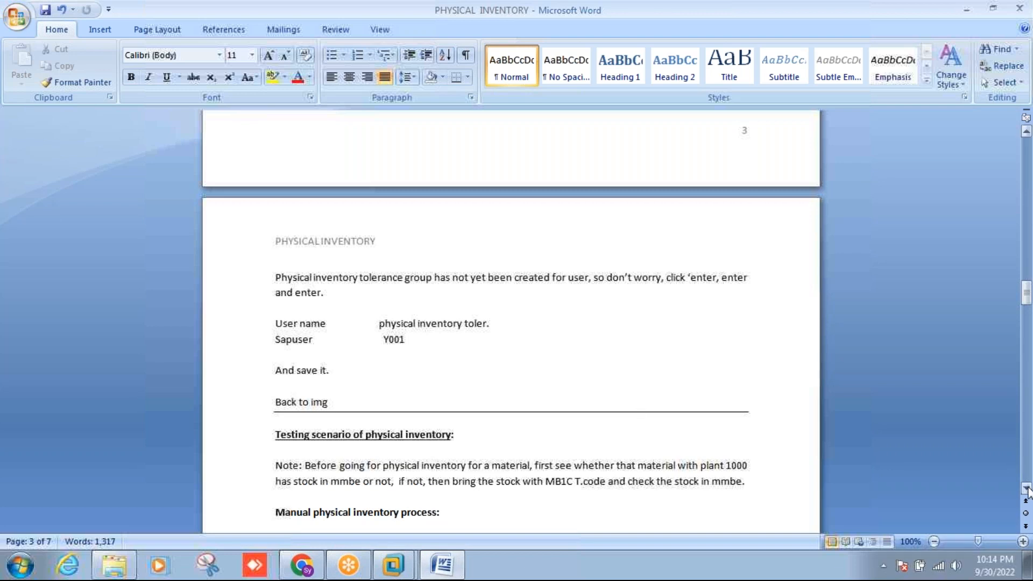
{"action": "left_click_drag", "start_coordinate": [1027, 489], "coordinate": [1026, 488]}
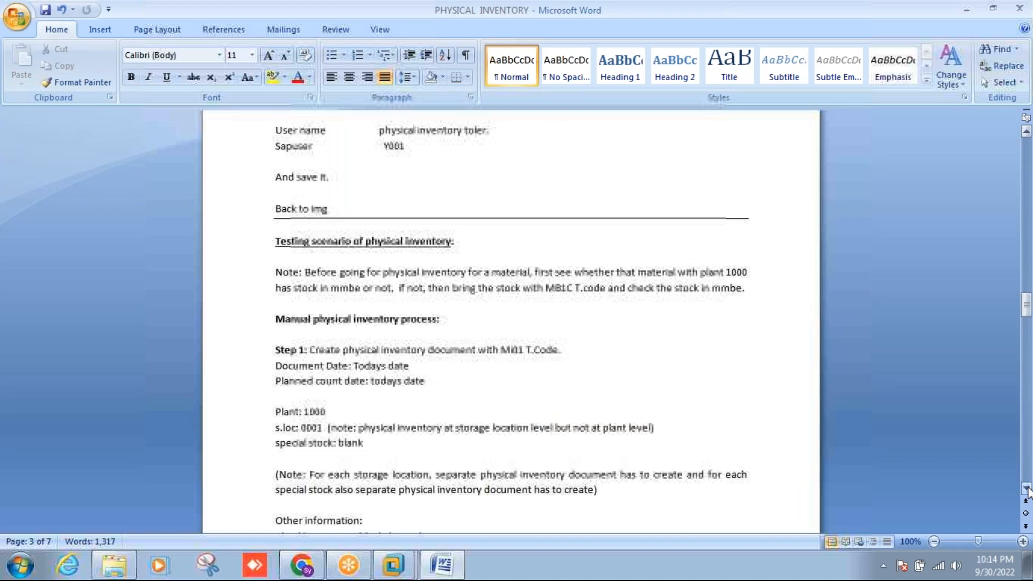
{"action": "left_click", "coordinate": [1027, 490]}
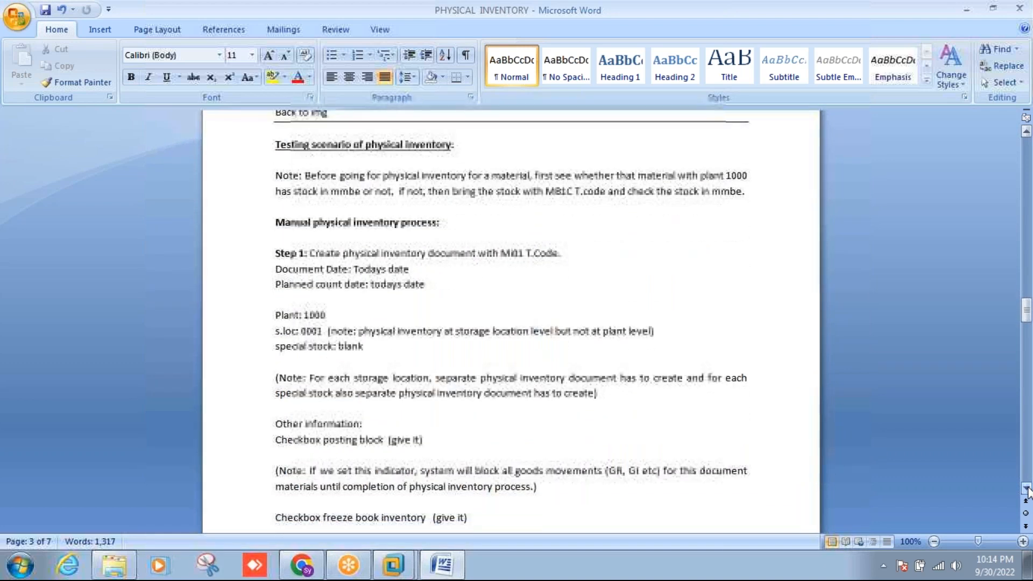
{"action": "left_click", "coordinate": [1027, 489]}
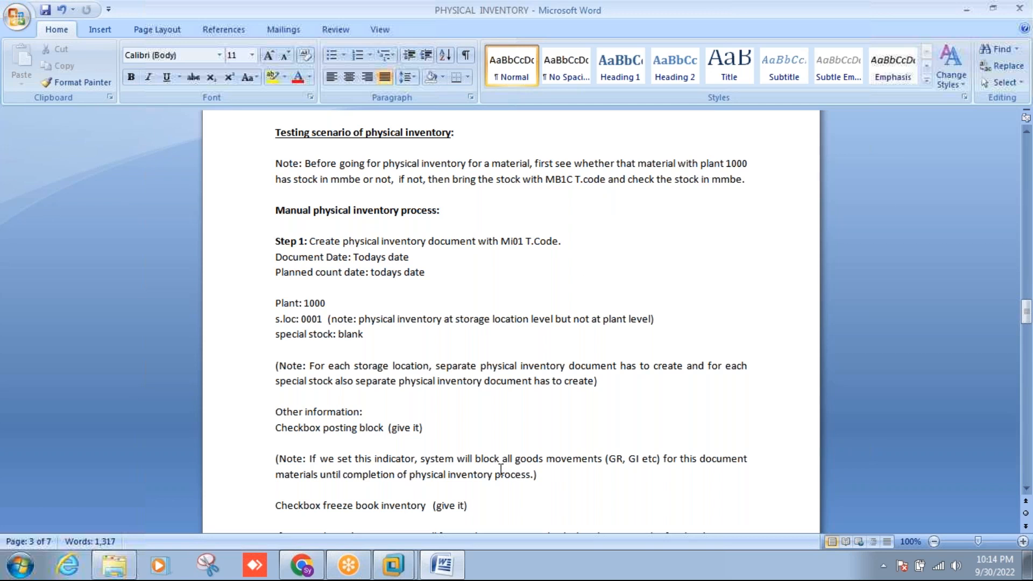
{"action": "left_click", "coordinate": [444, 565]}
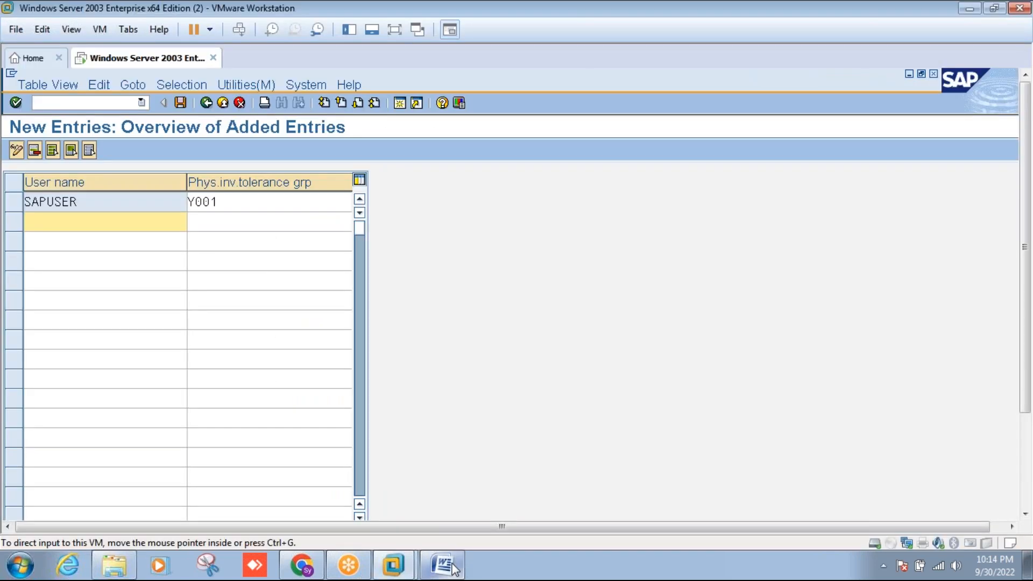
Leave customizing for the SAP Easy Access screen and open the Materials List report
{"action": "left_click", "coordinate": [182, 102]}
{"action": "left_click", "coordinate": [227, 108]}
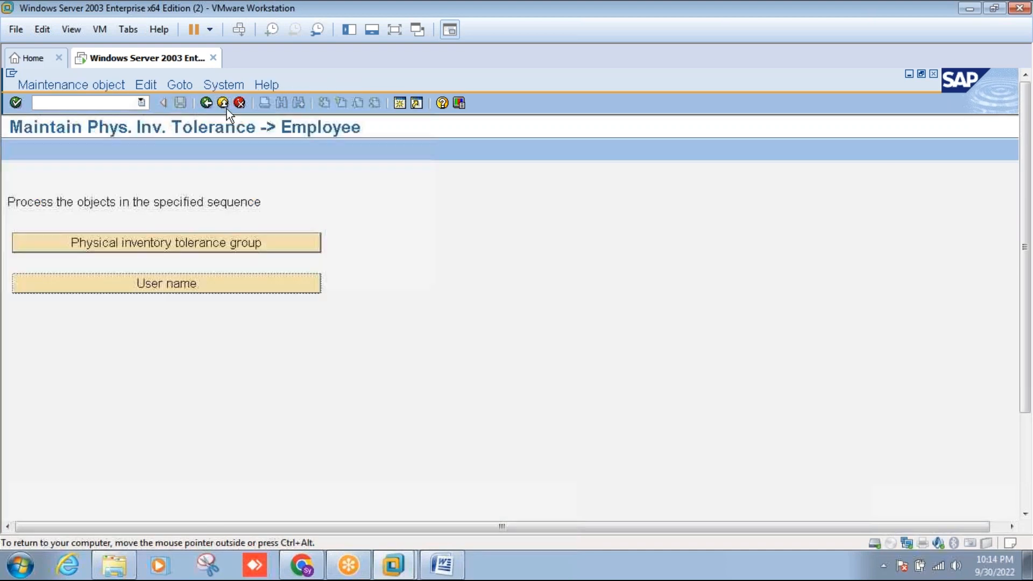
{"action": "left_click", "coordinate": [227, 109]}
{"action": "left_click", "coordinate": [227, 108]}
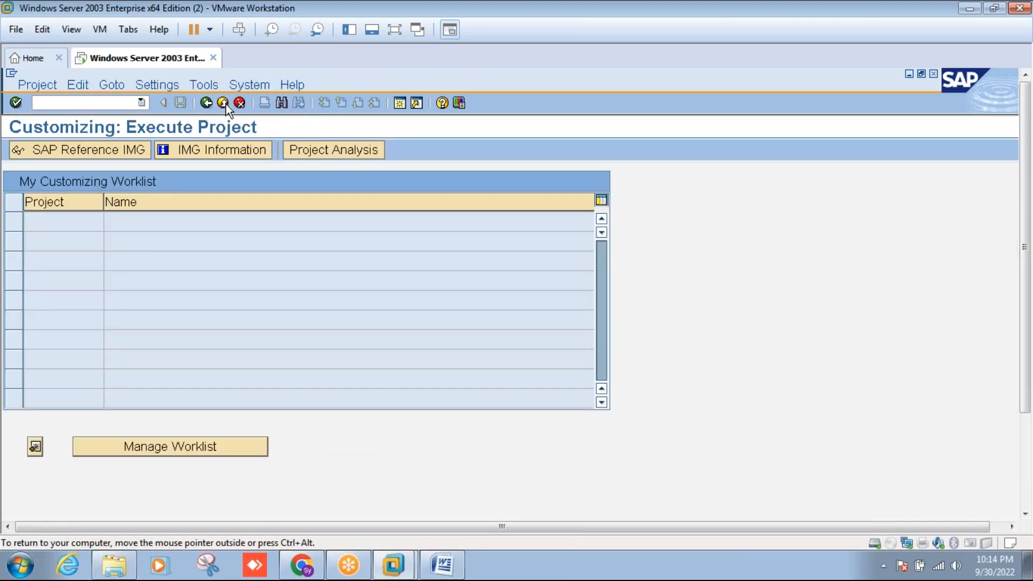
{"action": "left_click", "coordinate": [227, 109]}
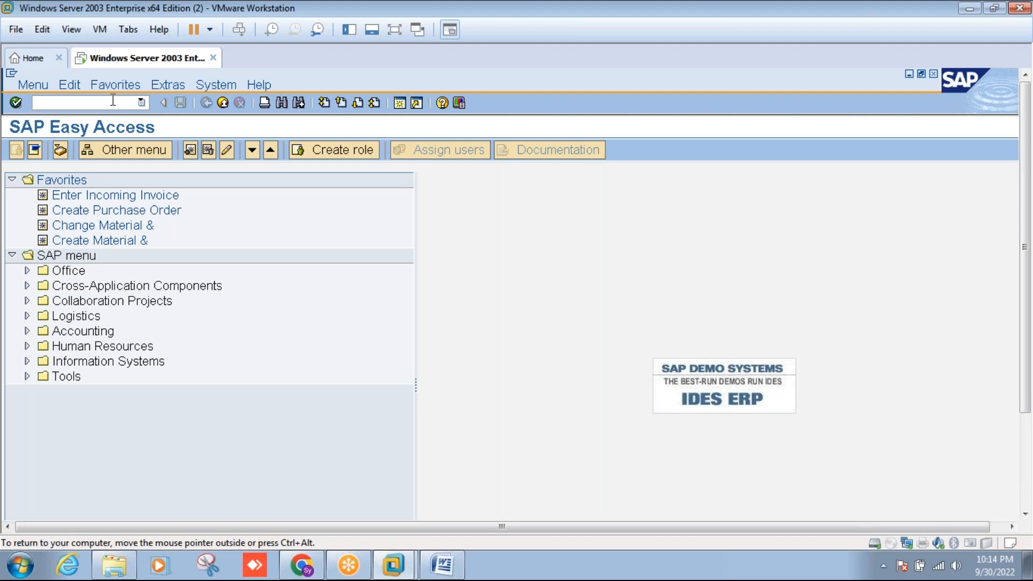
{"action": "type", "text": "MM"}
{"action": "type", "text": "01"}
{"action": "key", "text": "Return"}
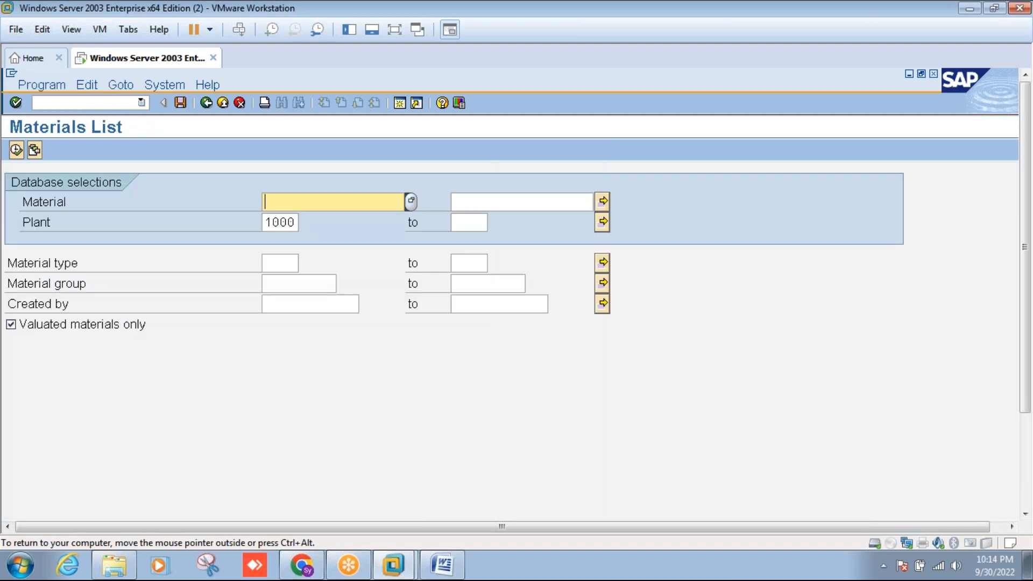
Run the Materials List for plant 1000 with material type ROH, material group 004 and creator SAPUSER
{"action": "left_click", "coordinate": [266, 223]}
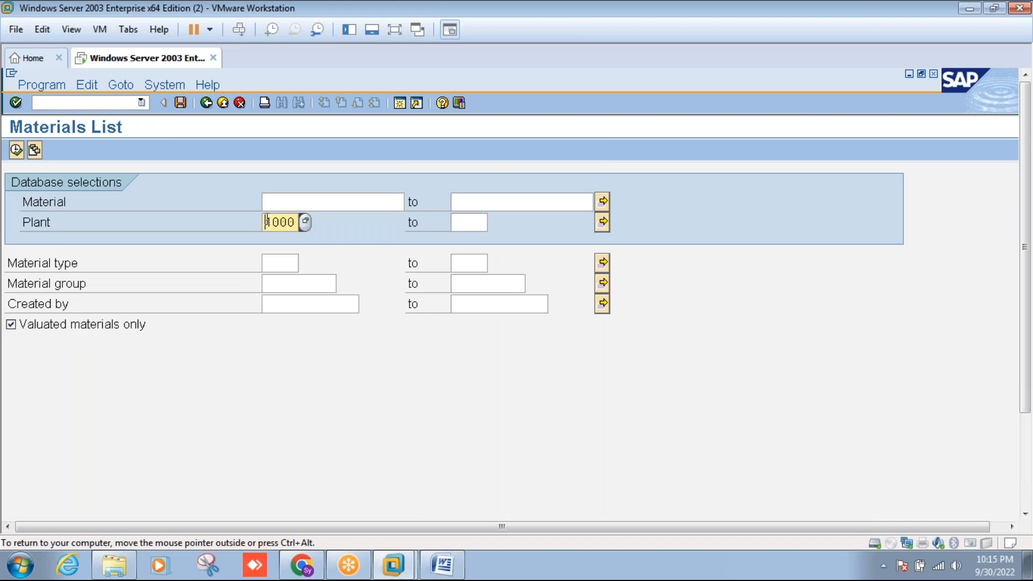
{"action": "left_click", "coordinate": [277, 261]}
{"action": "type", "text": "ROH"}
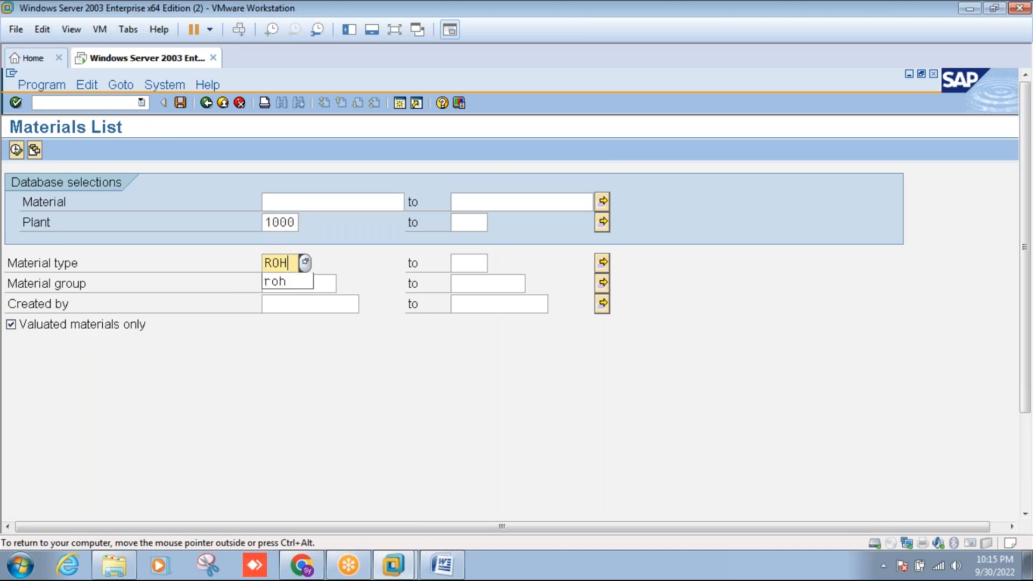
{"action": "left_click", "coordinate": [290, 282]}
{"action": "left_click", "coordinate": [299, 286]}
{"action": "type", "text": "004"}
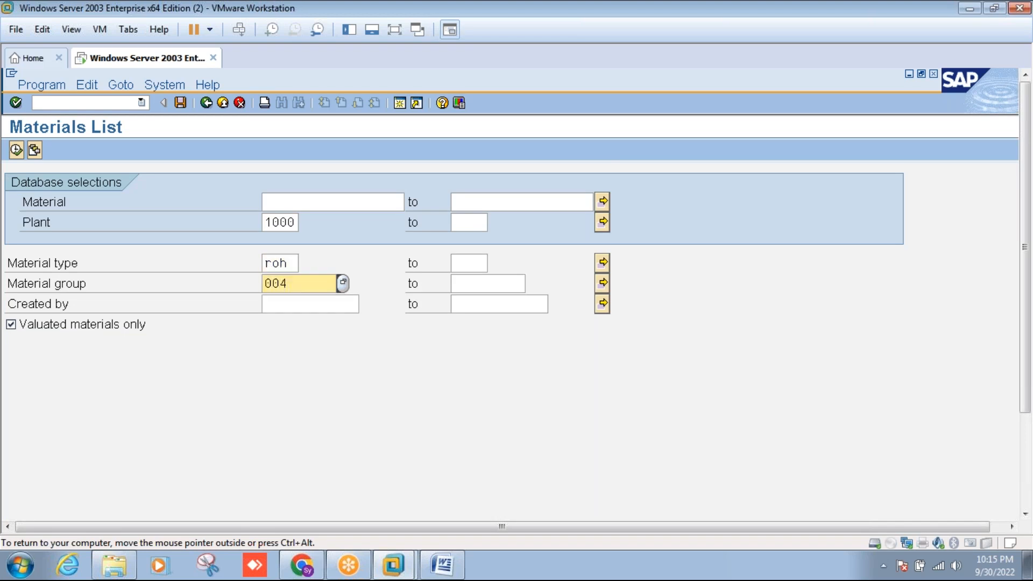
{"action": "left_click", "coordinate": [295, 306]}
{"action": "type", "text": "SAPUSER"}
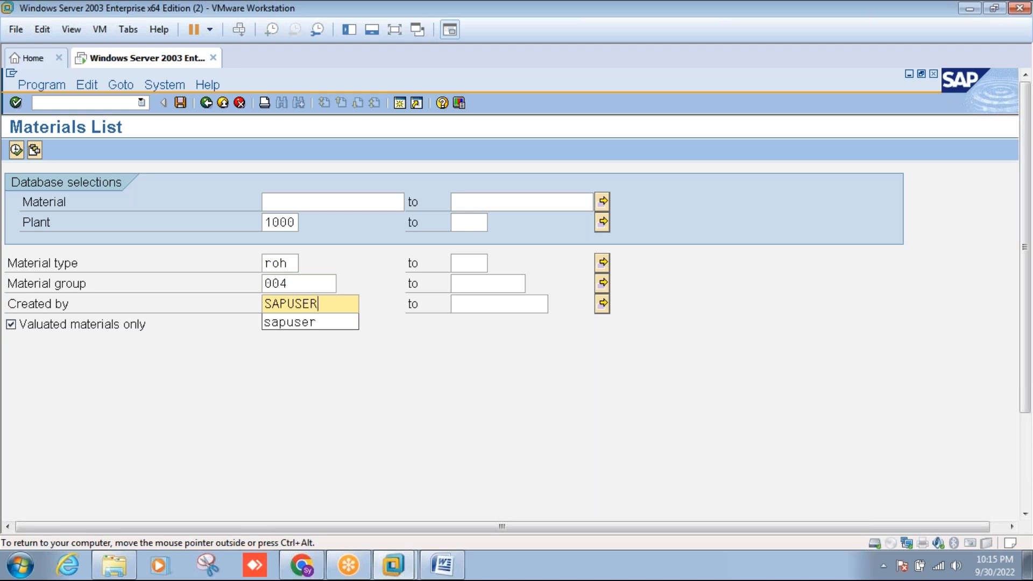
{"action": "left_click", "coordinate": [283, 322]}
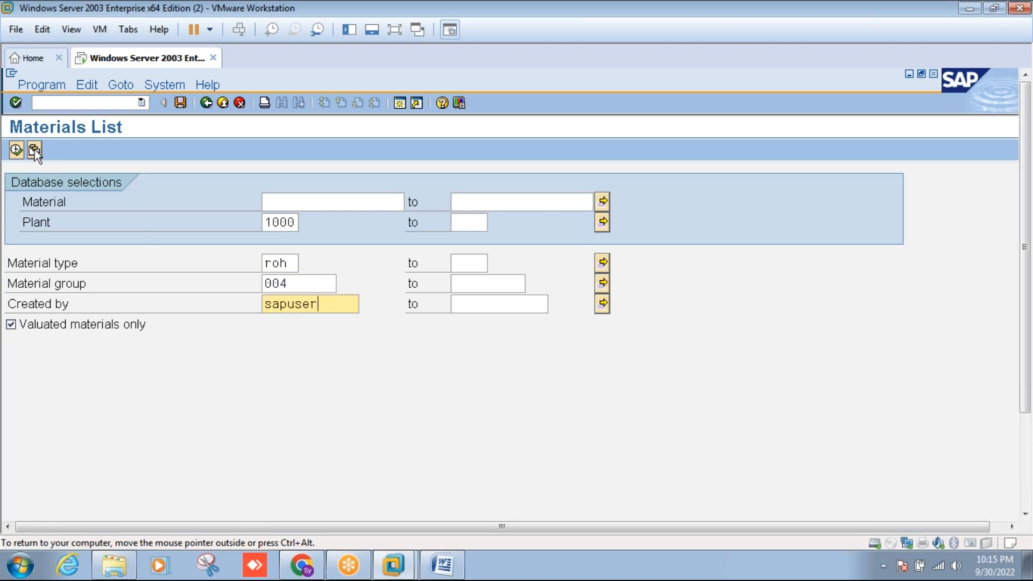
{"action": "left_click", "coordinate": [16, 150]}
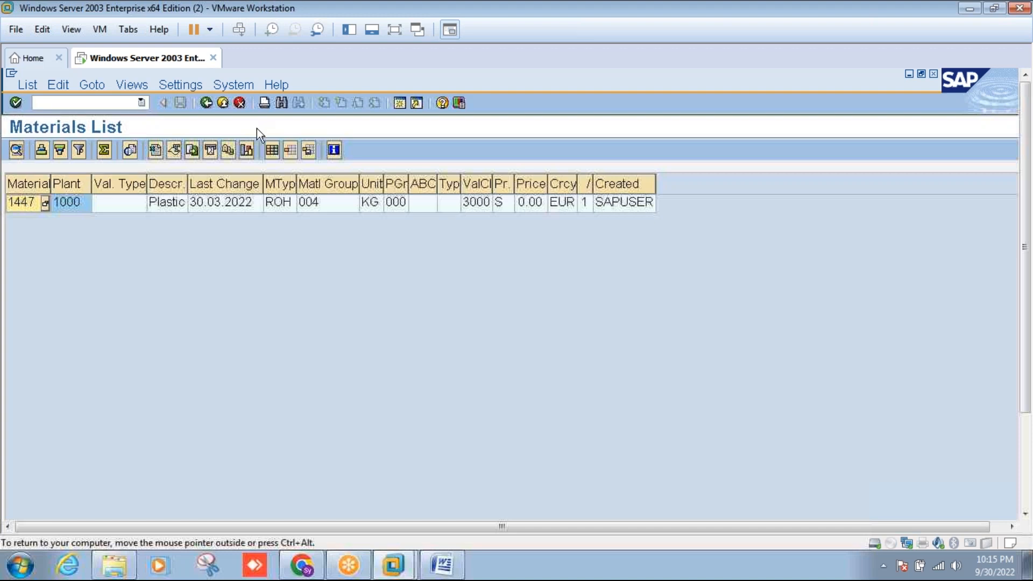
Open transaction MMBE in a new session and display the stock of material 1447 for plant 1000, storage location 0001
{"action": "left_click", "coordinate": [398, 107]}
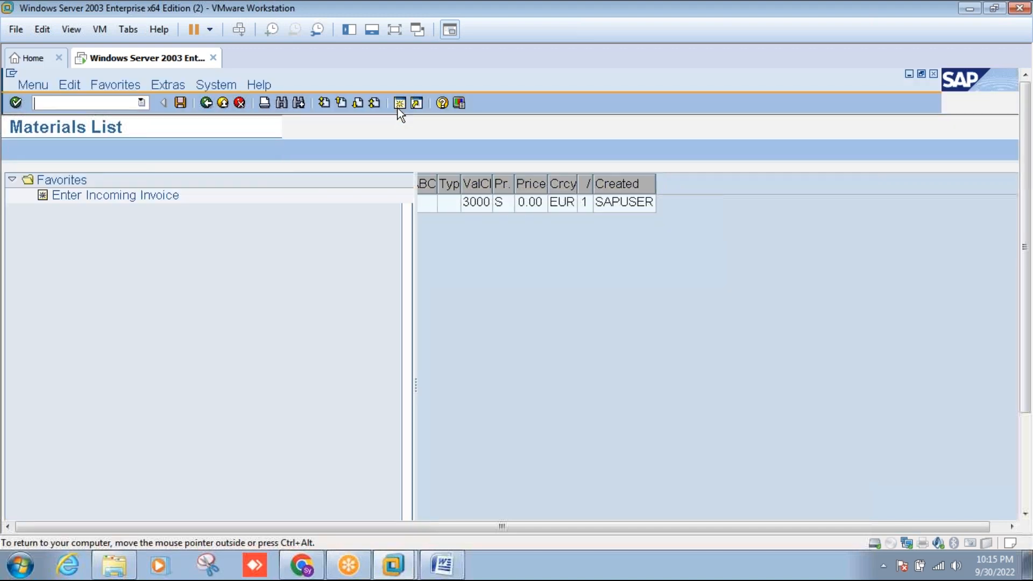
{"action": "type", "text": "MMBE"}
{"action": "key", "text": "Return"}
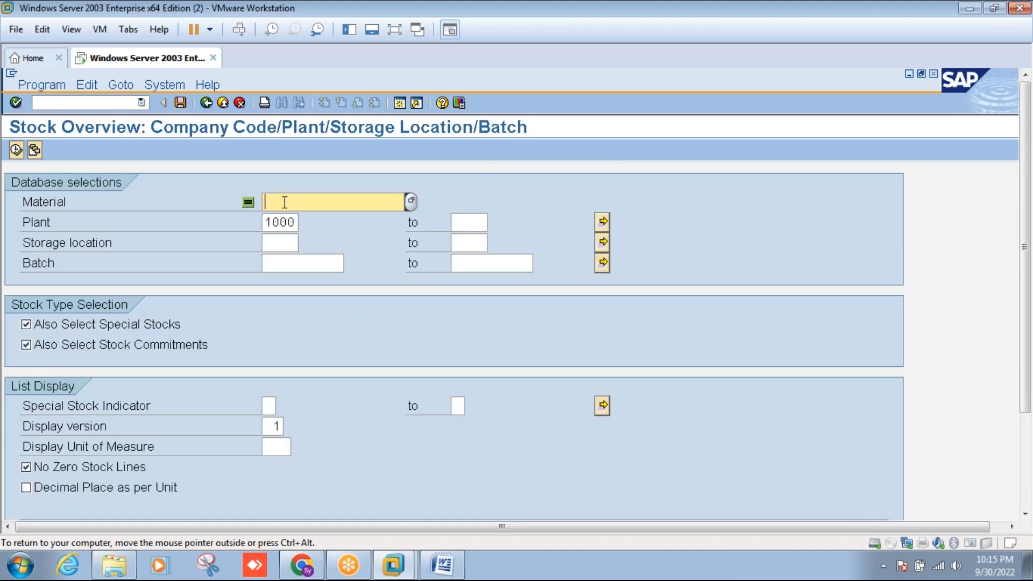
{"action": "type", "text": "1447"}
{"action": "left_click", "coordinate": [287, 243]}
{"action": "type", "text": "0001"}
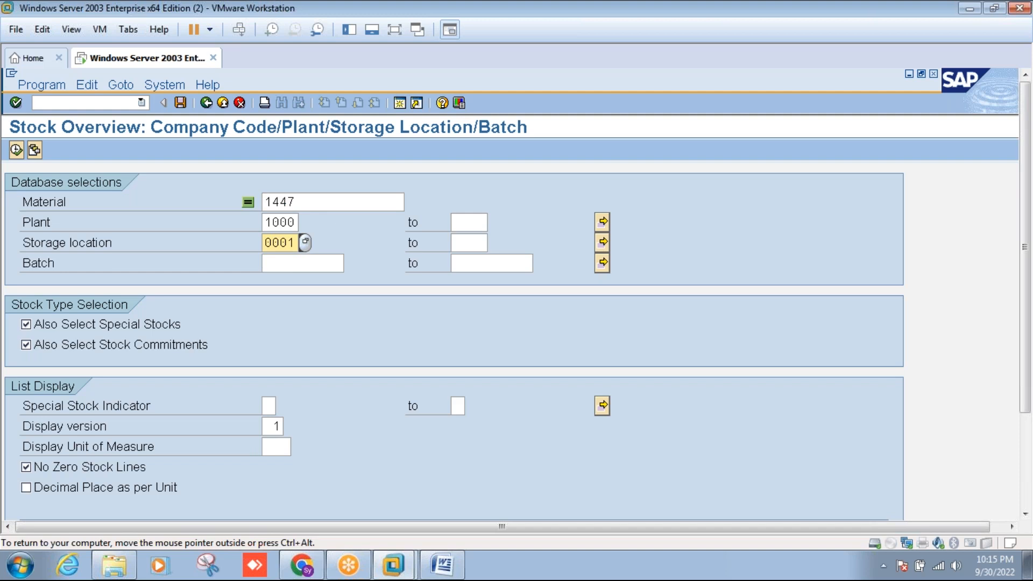
{"action": "left_click", "coordinate": [16, 150]}
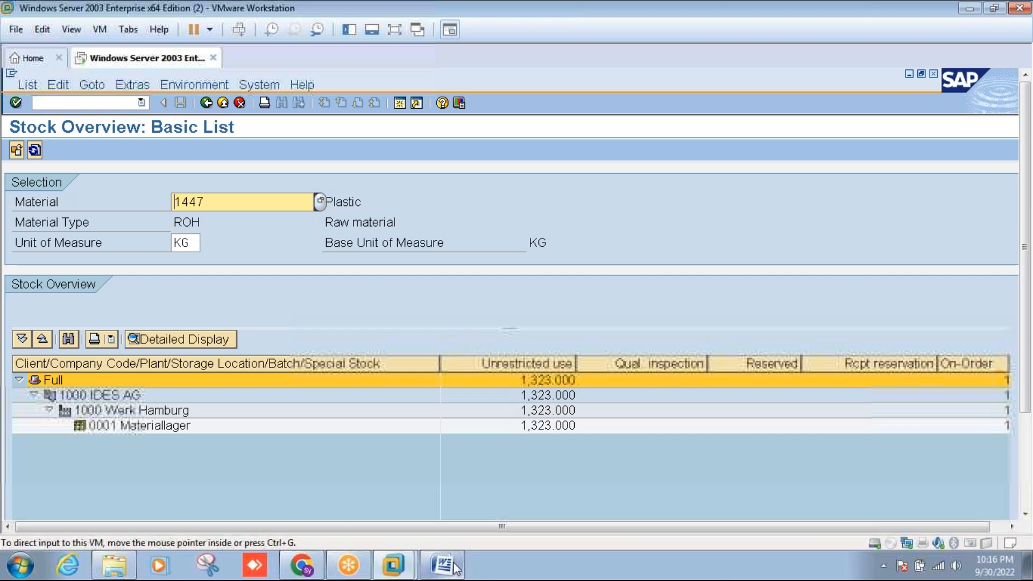
Read step 1 of the manual physical inventory process in the Word notes, including the storage location note, and return to SAP
{"action": "mouse_move", "coordinate": [457, 567]}
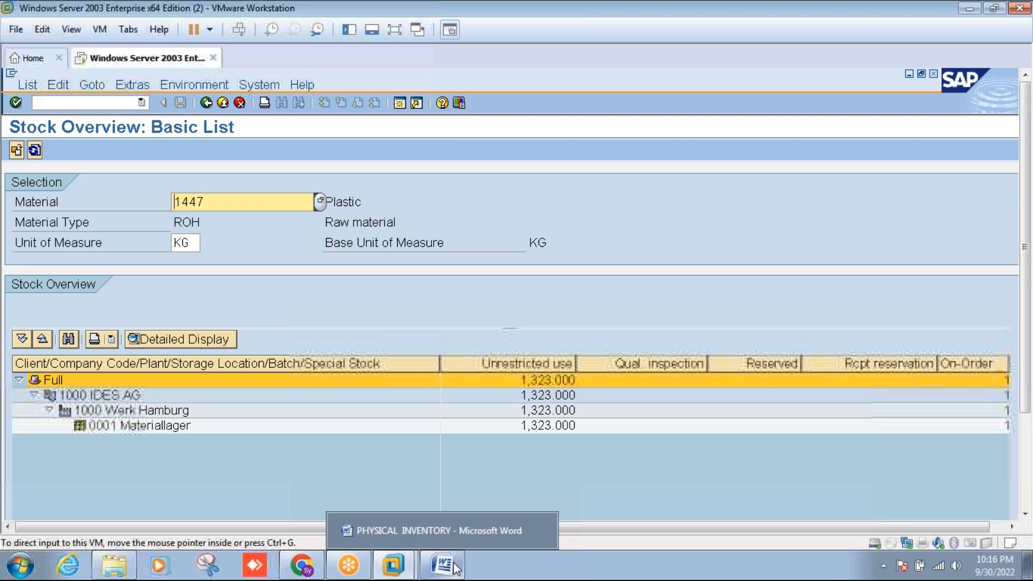
{"action": "left_click", "coordinate": [457, 568]}
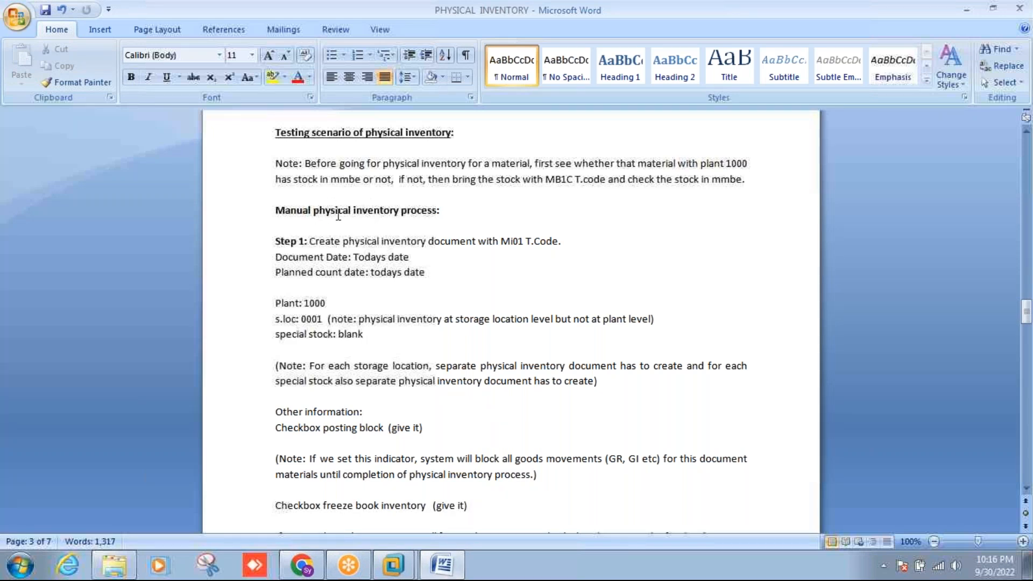
{"action": "left_click", "coordinate": [437, 210]}
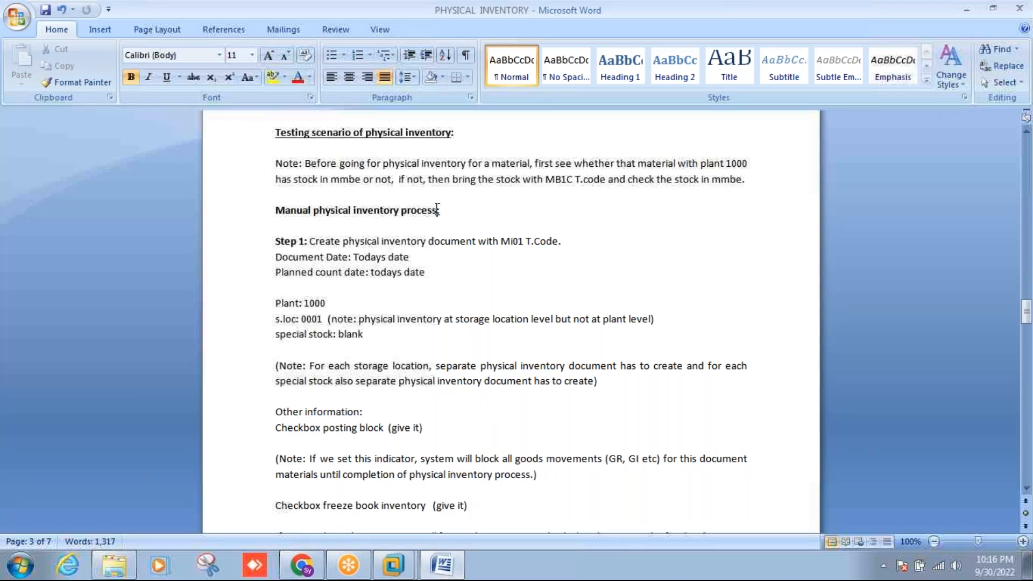
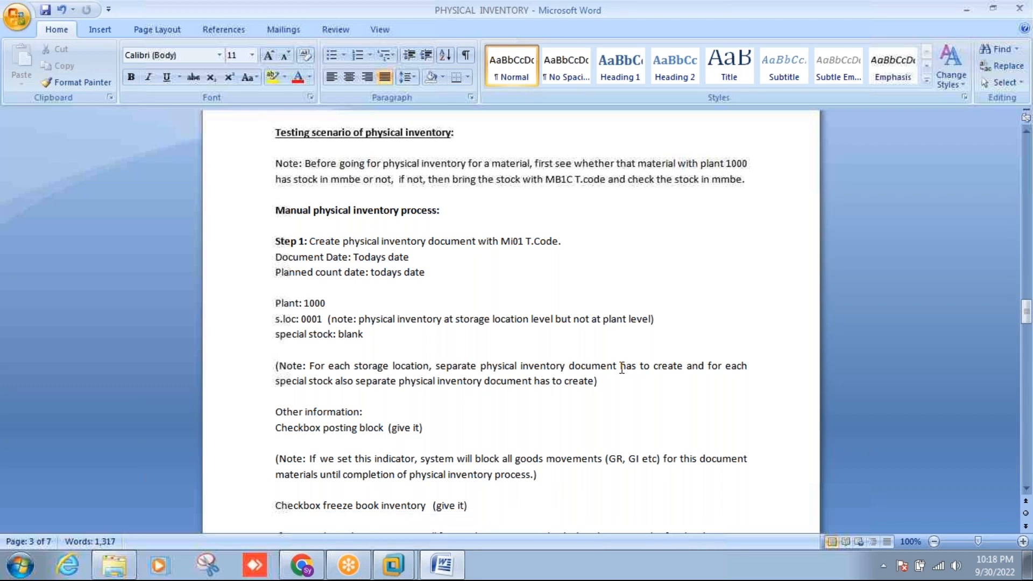
{"action": "left_click", "coordinate": [677, 366]}
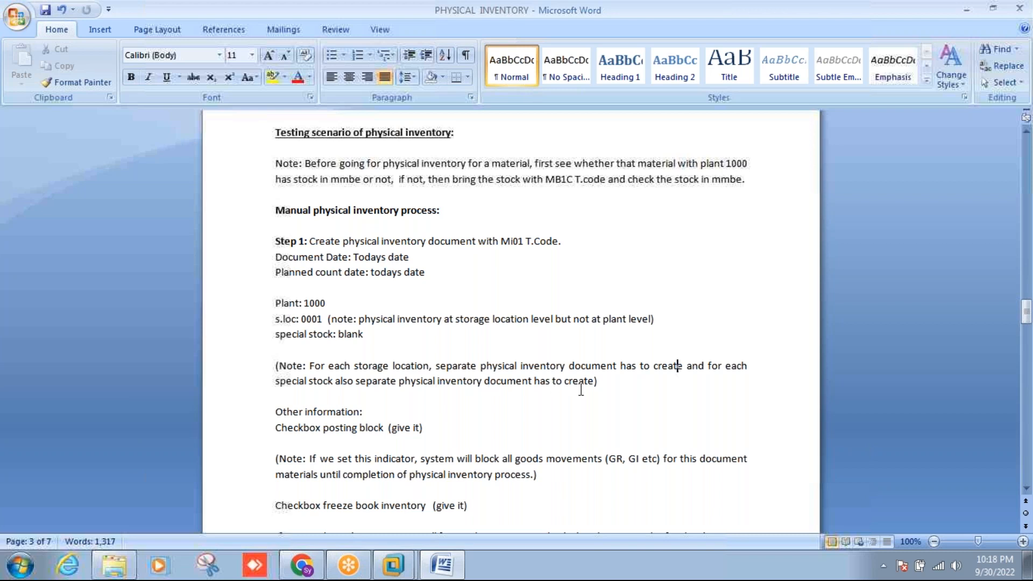
{"action": "left_click", "coordinate": [561, 365]}
{"action": "left_click", "coordinate": [451, 564]}
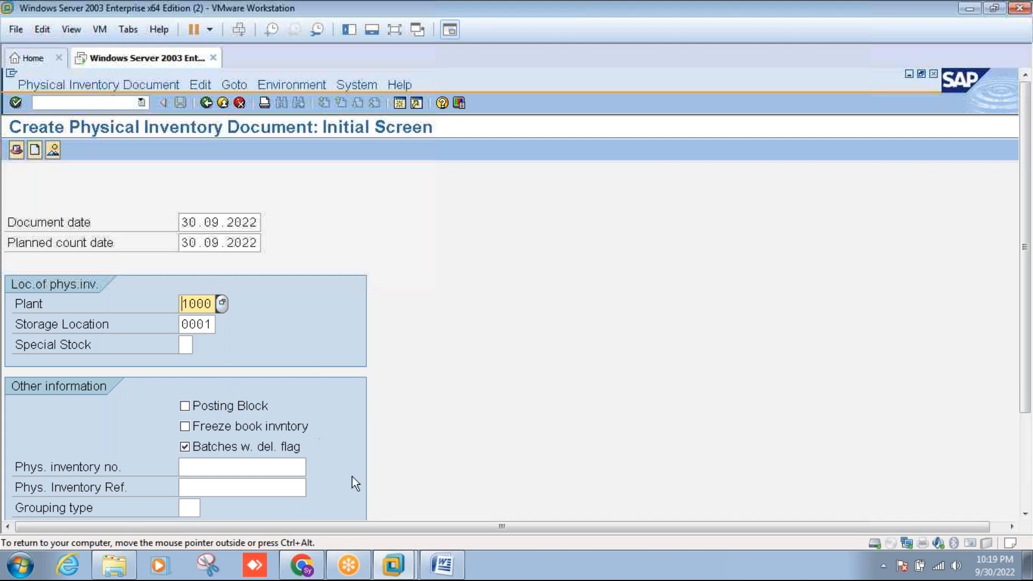
Read the indicator notes in Word, and enable Posting Block and Freeze book inventory on the physical inventory document's initial screen in SAP
{"action": "left_click", "coordinate": [441, 565]}
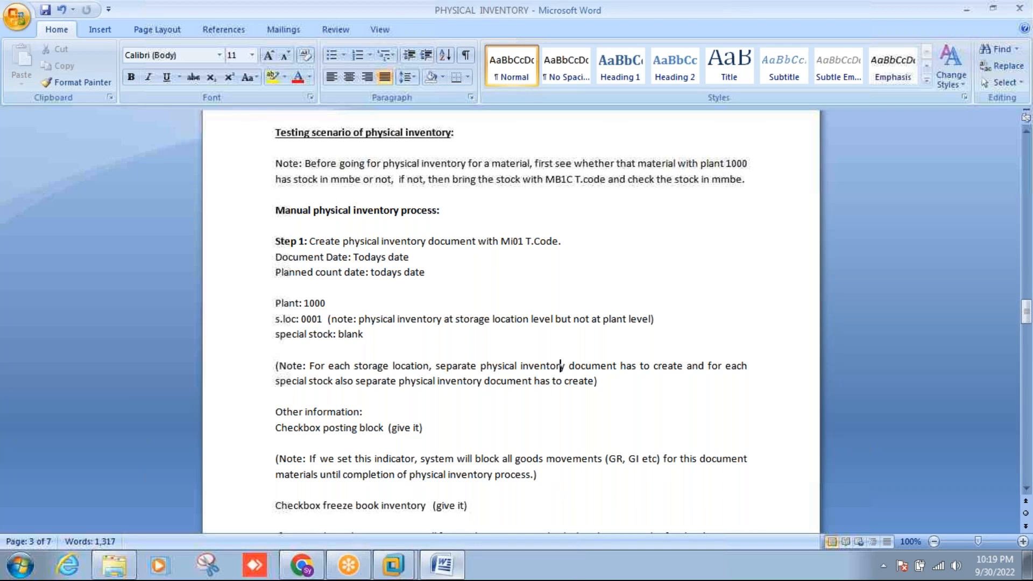
{"action": "left_click", "coordinate": [1027, 488]}
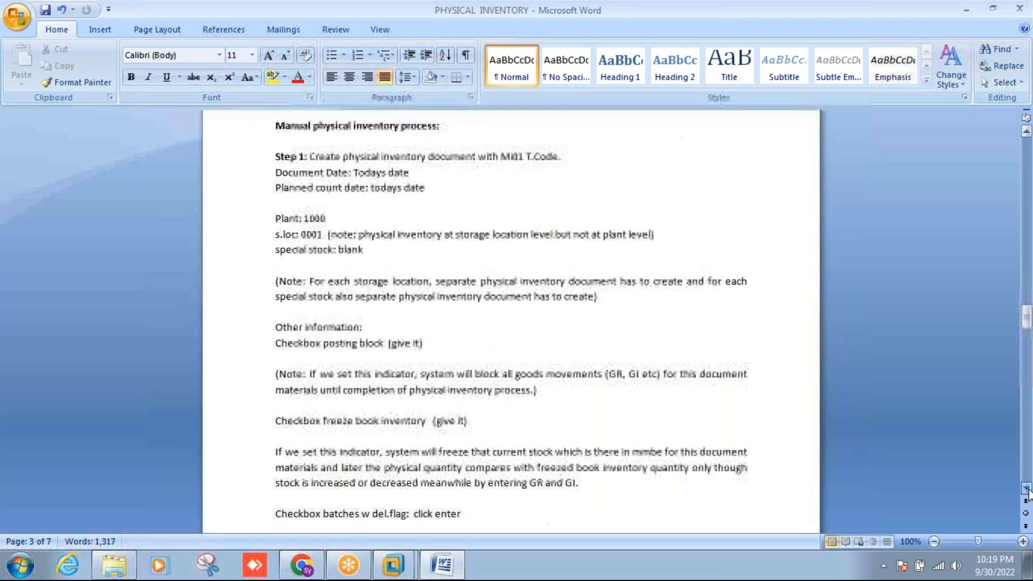
{"action": "left_click", "coordinate": [1027, 488]}
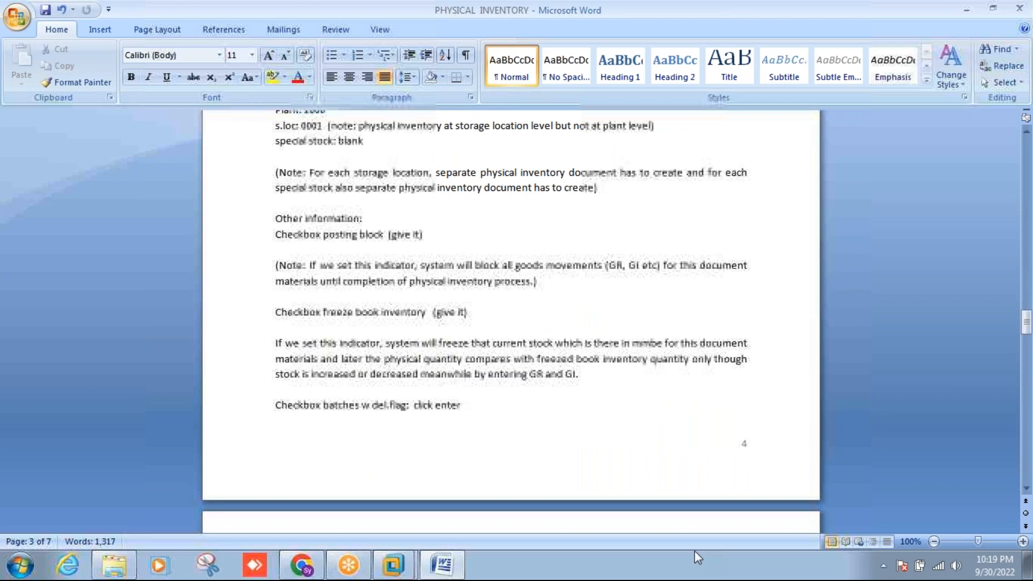
{"action": "left_click", "coordinate": [450, 563]}
{"action": "left_click", "coordinate": [185, 407]}
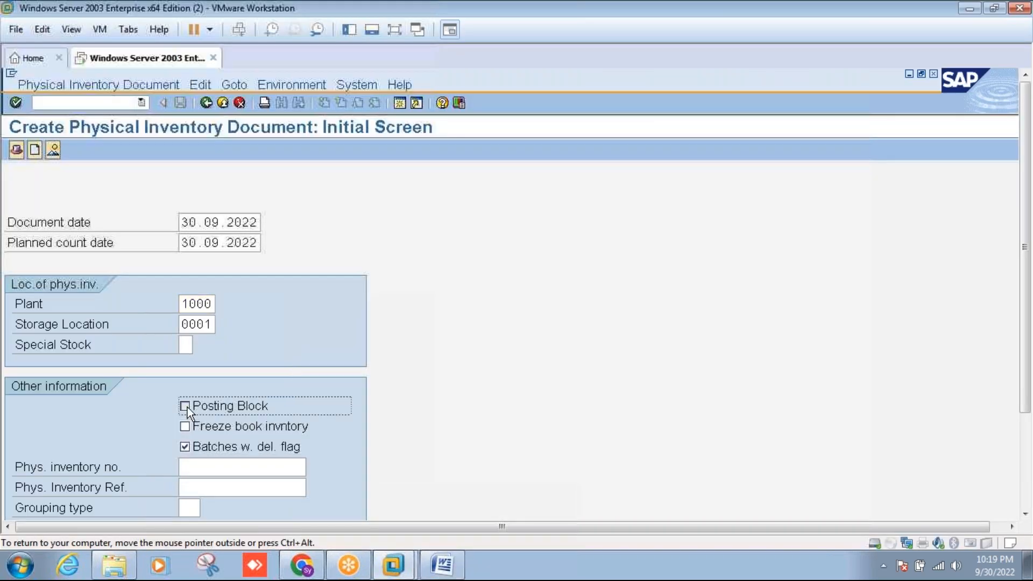
{"action": "left_click", "coordinate": [186, 426]}
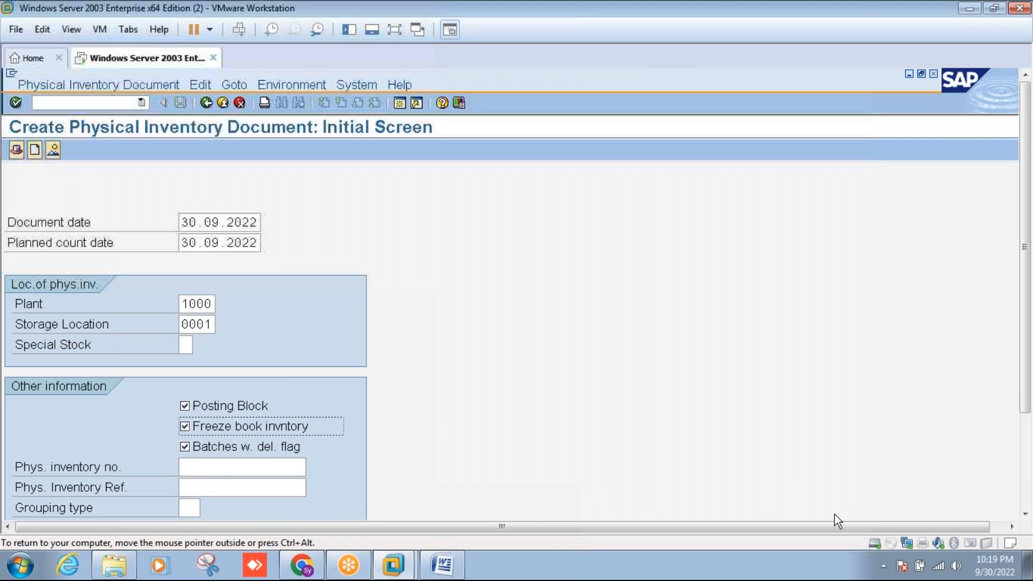
Review the freeze book inventory note in Word and the stock overview of material 1447 in SAP
{"action": "left_click", "coordinate": [1025, 514]}
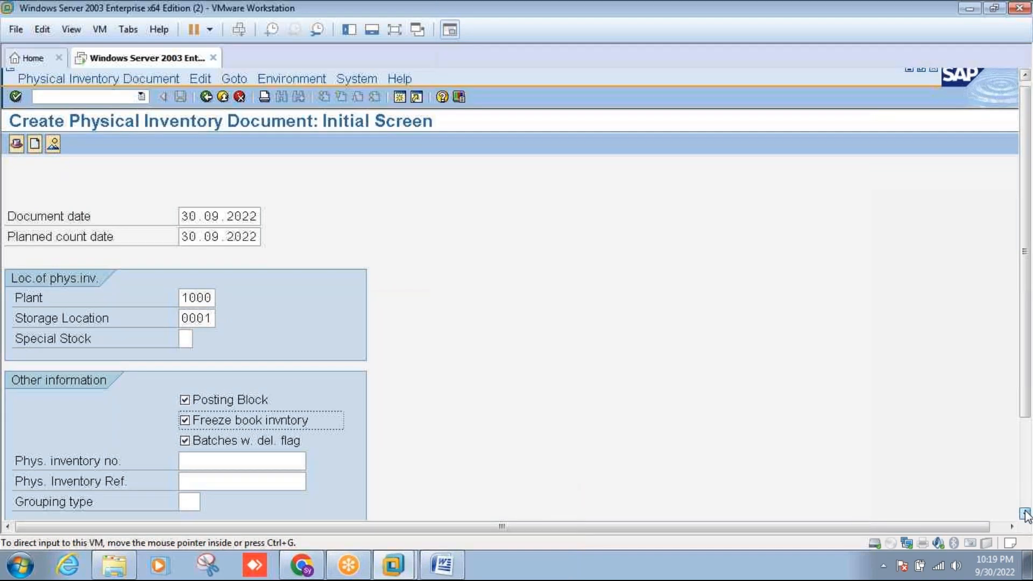
{"action": "left_click", "coordinate": [1025, 513]}
{"action": "left_click", "coordinate": [1025, 513]}
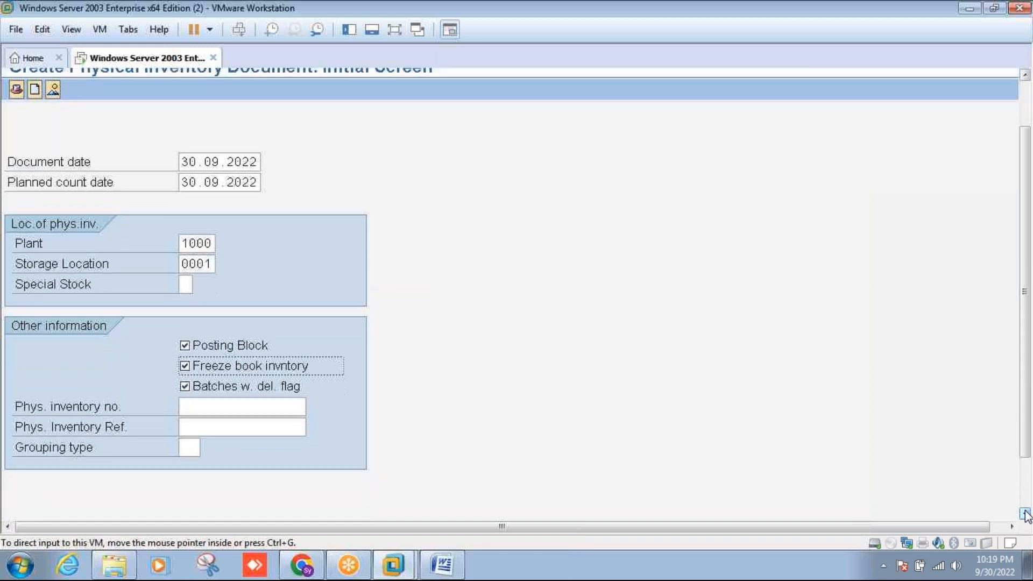
{"action": "left_click", "coordinate": [1024, 514]}
{"action": "left_click", "coordinate": [1025, 514]}
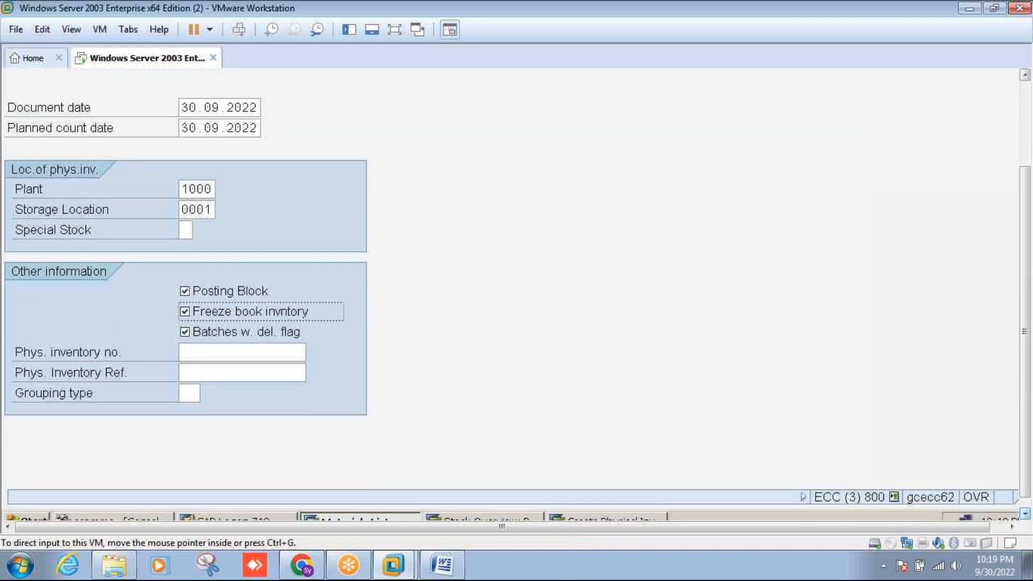
{"action": "left_click", "coordinate": [461, 569]}
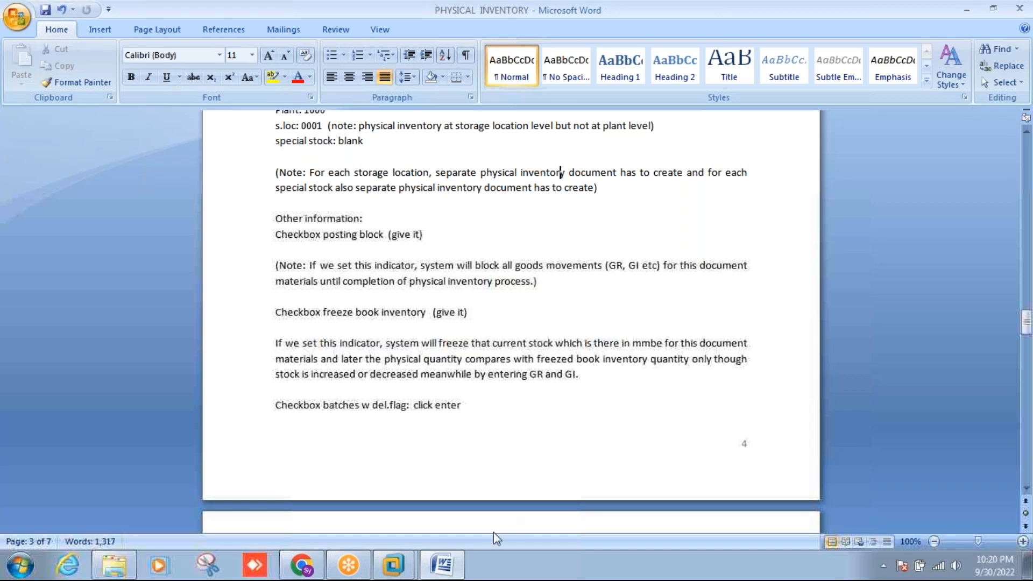
{"action": "left_click", "coordinate": [405, 565]}
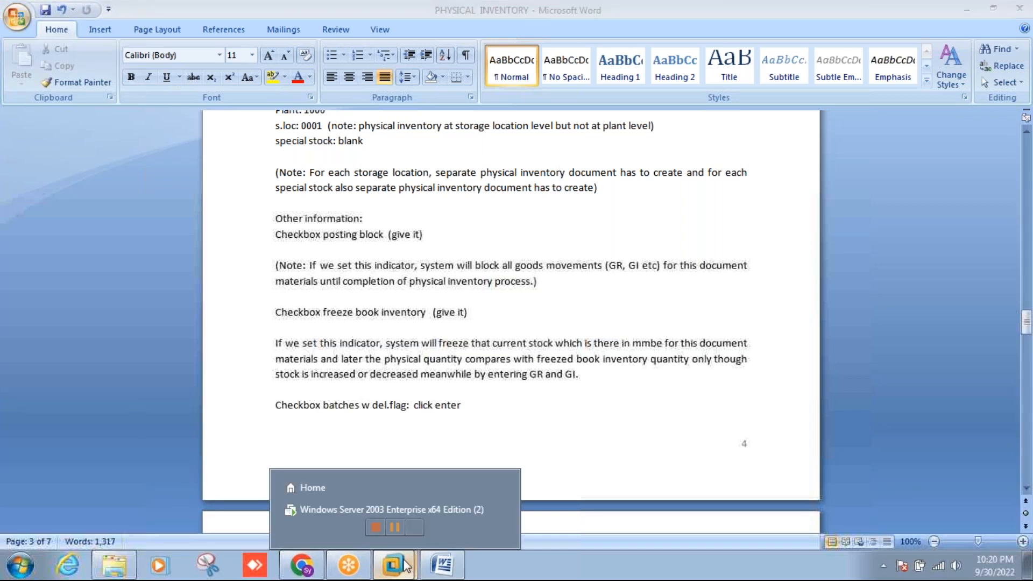
{"action": "left_click", "coordinate": [323, 510]}
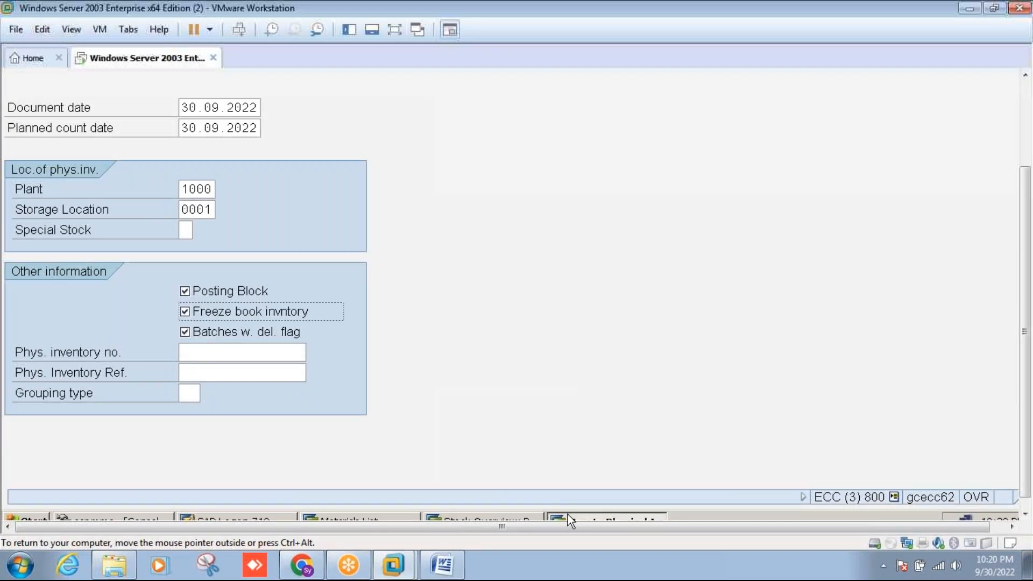
{"action": "left_click", "coordinate": [524, 513]}
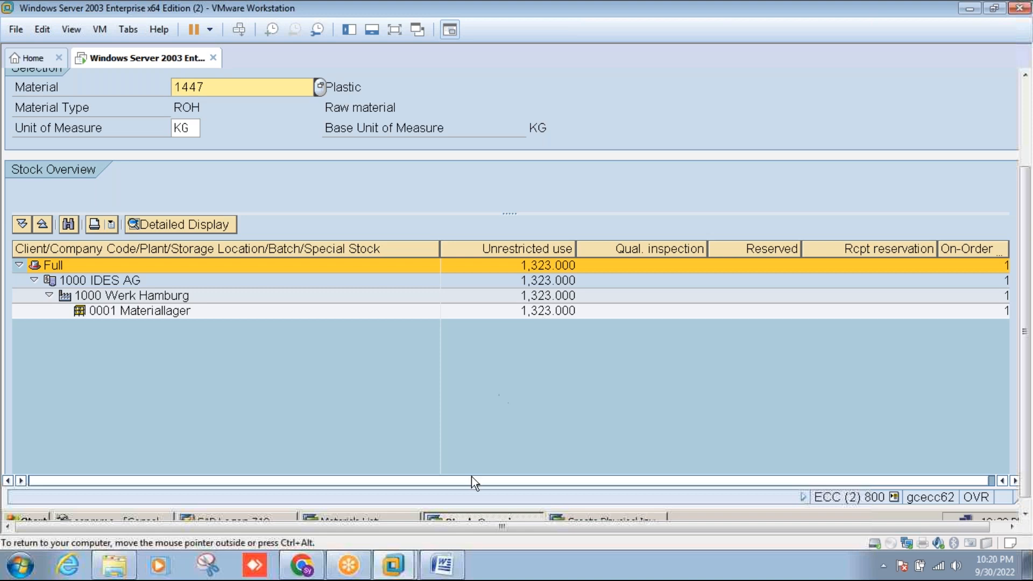
Change the group year in the OMBT solution line of the Word notes to 2022 and save the document
{"action": "left_click", "coordinate": [451, 566]}
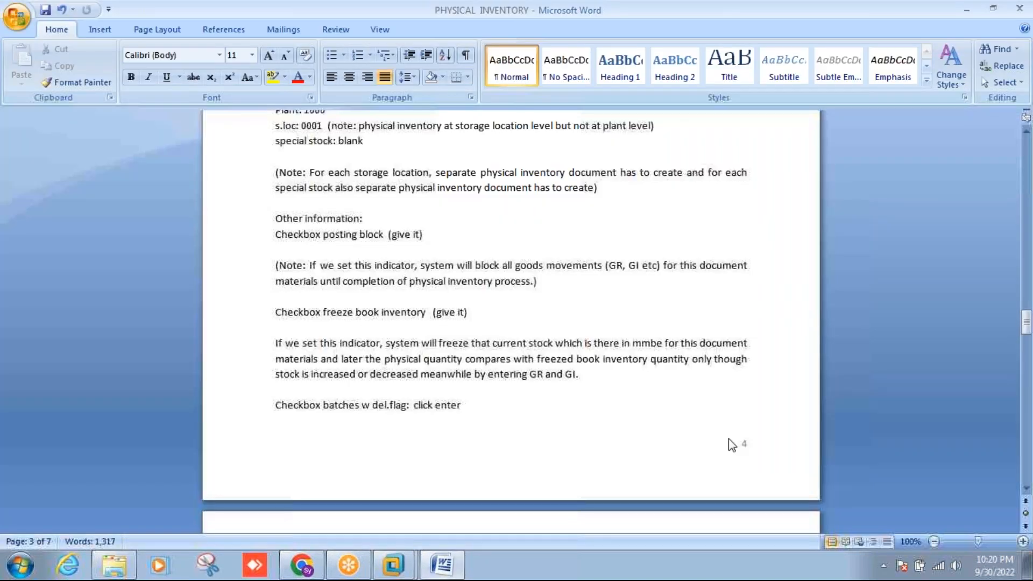
{"action": "left_click", "coordinate": [1026, 489]}
{"action": "left_click", "coordinate": [1026, 489]}
{"action": "left_click_drag", "start_coordinate": [1026, 489], "coordinate": [1025, 493]}
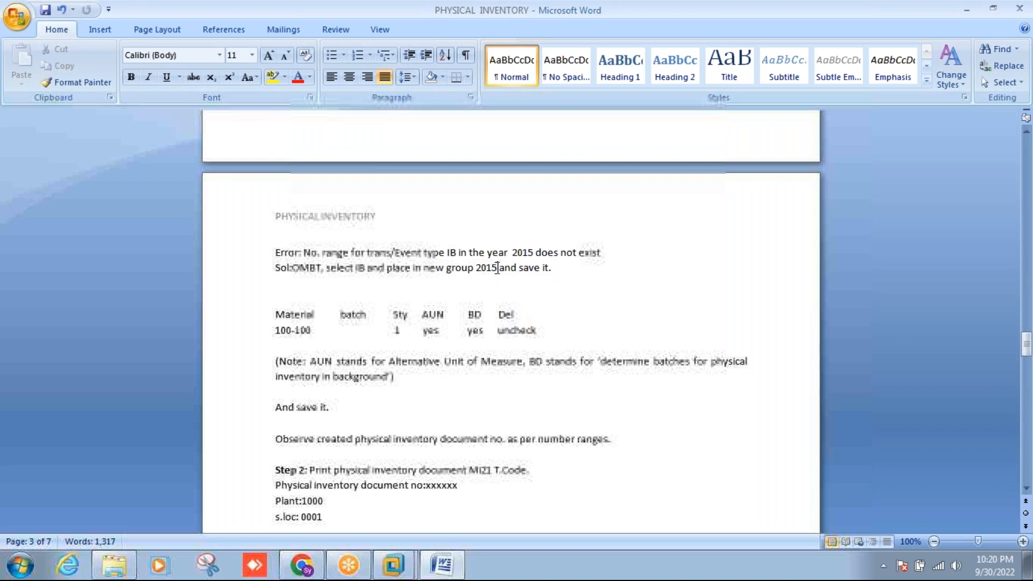
{"action": "left_click", "coordinate": [498, 267]}
{"action": "key", "text": "BackSpace"}
{"action": "key", "text": "BackSpace"}
{"action": "type", "text": "22"}
{"action": "left_click", "coordinate": [103, 83]}
{"action": "left_click", "coordinate": [45, 11]}
Return to the physical inventory document in SAP, proceed to its item list and enter material 1447 as item 1
{"action": "left_click", "coordinate": [403, 557]}
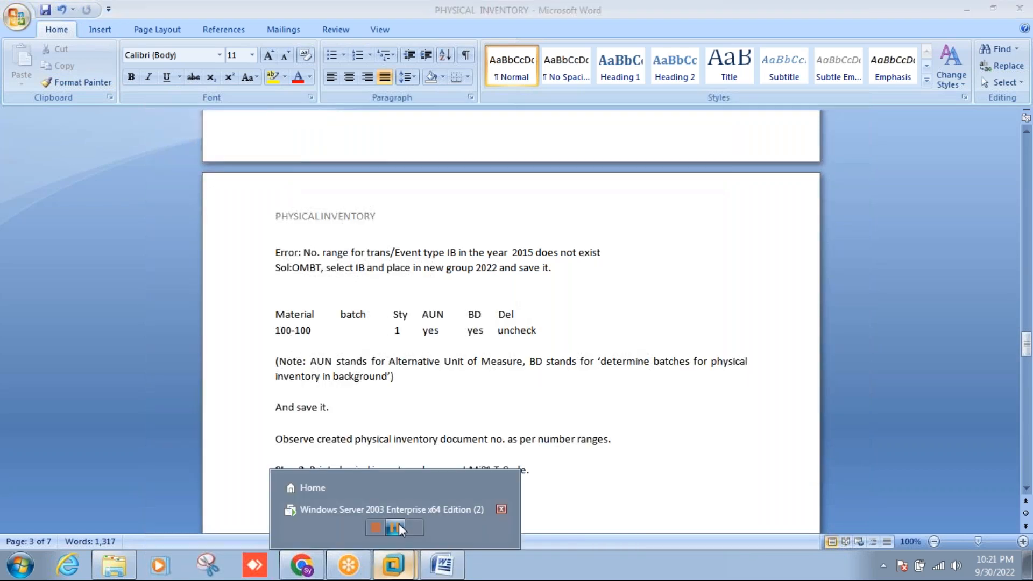
{"action": "left_click", "coordinate": [398, 508]}
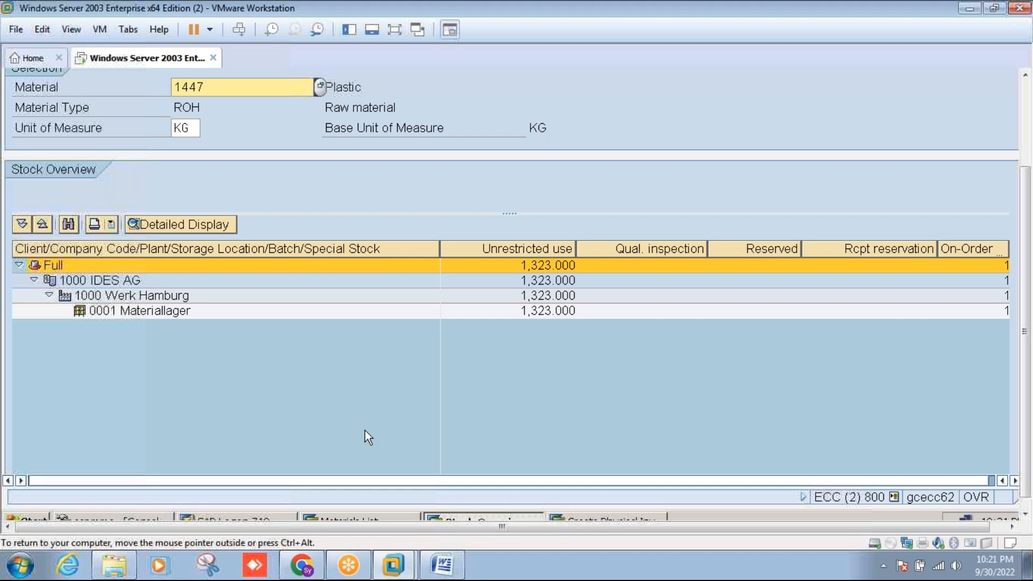
{"action": "left_click", "coordinate": [577, 513]}
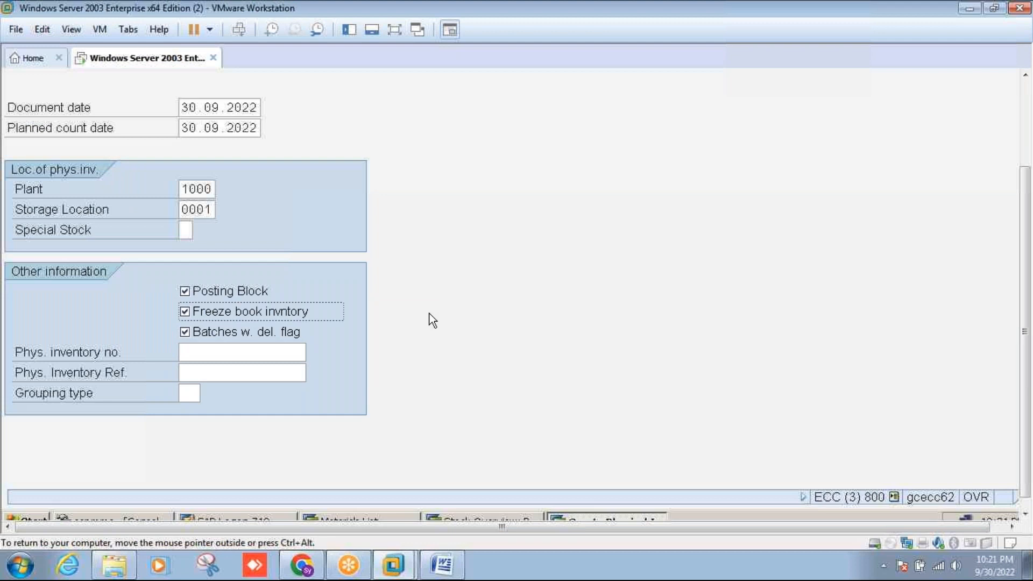
{"action": "key", "text": "Return"}
{"action": "key", "text": "Return"}
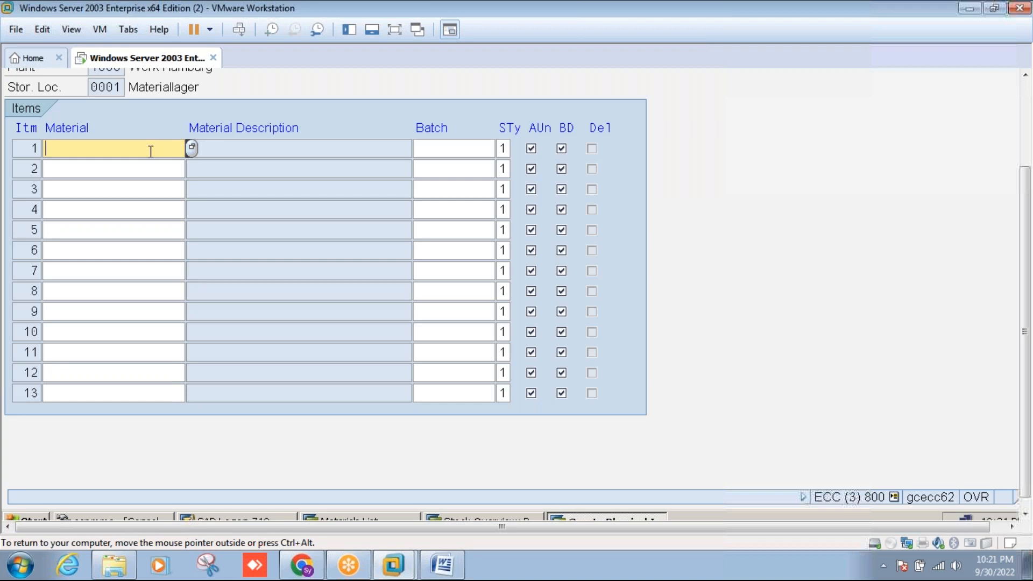
{"action": "type", "text": "1447"}
{"action": "key", "text": "Return"}
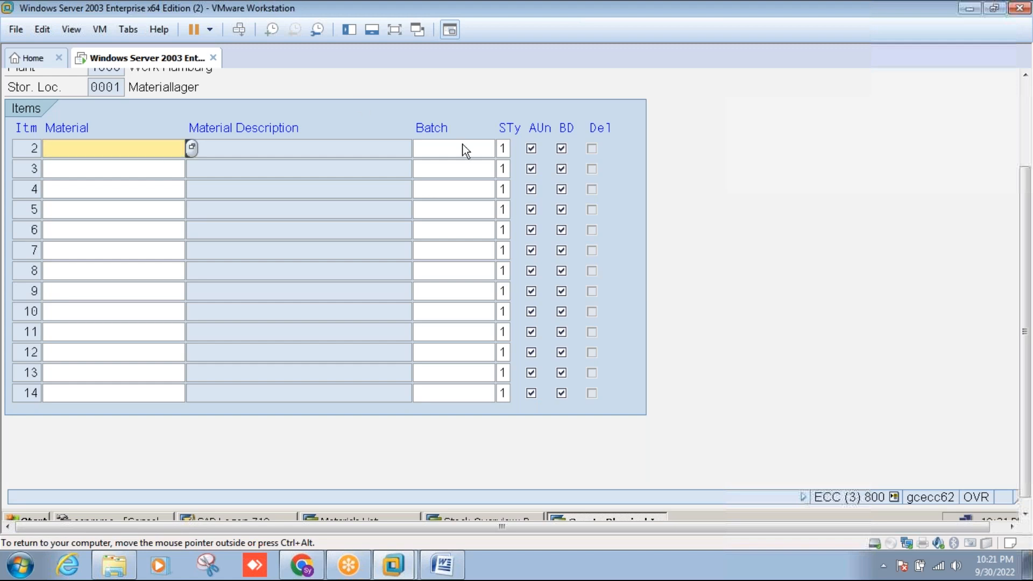
Compare the physical inventory document's item list with the Word notes, and save the document in SAP
{"action": "left_click", "coordinate": [1024, 103]}
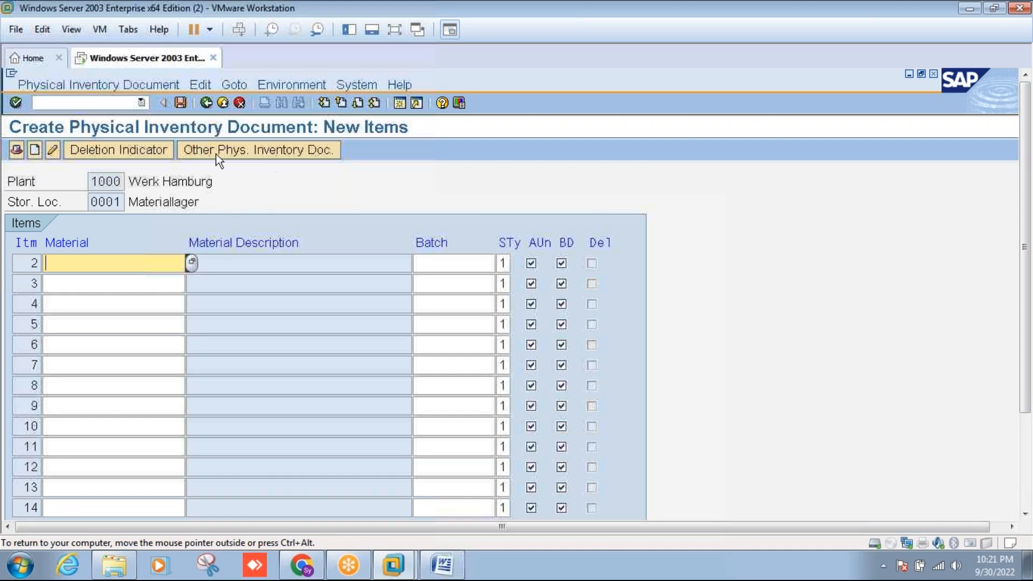
{"action": "left_click", "coordinate": [442, 572]}
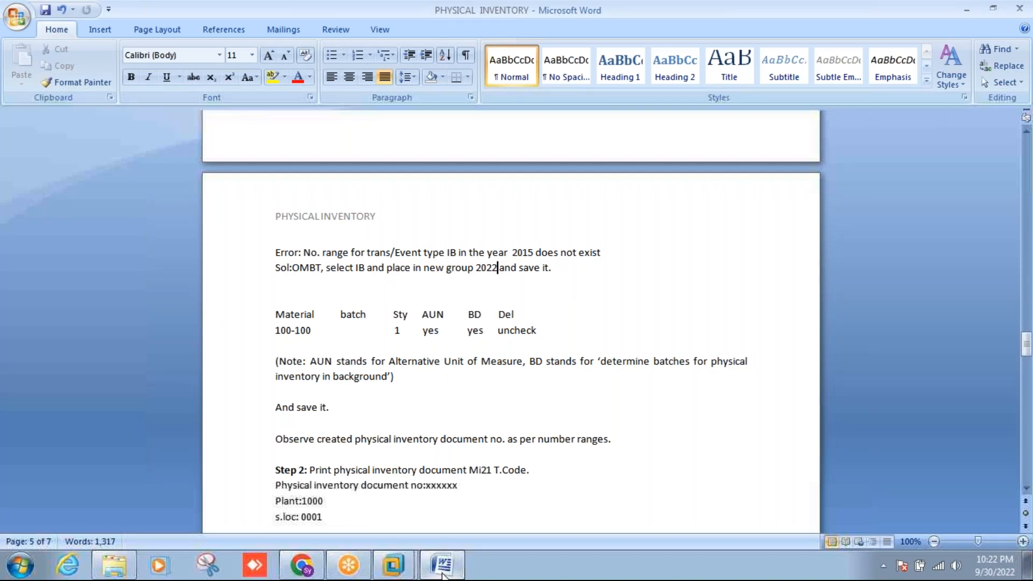
{"action": "left_click", "coordinate": [442, 572]}
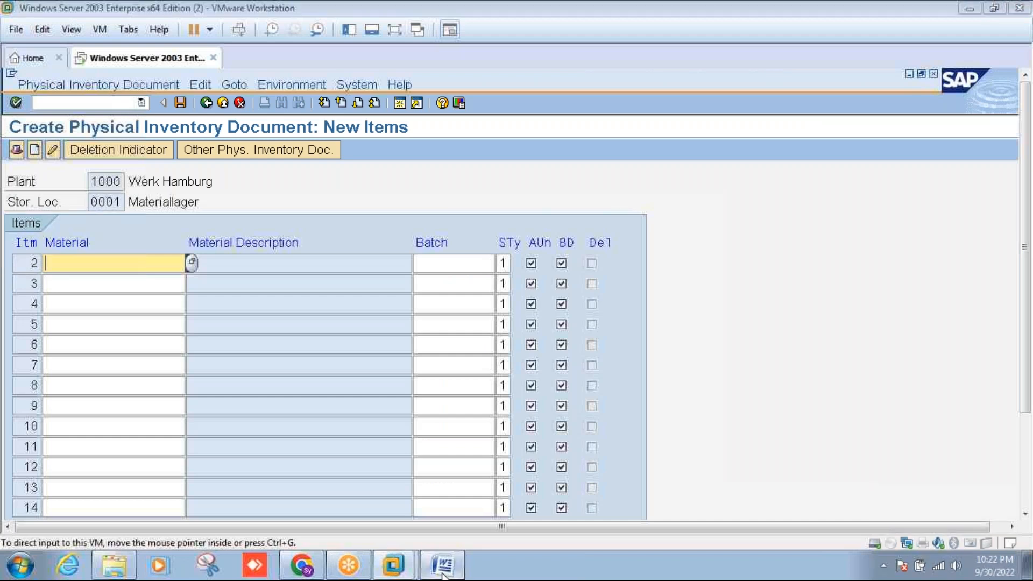
{"action": "left_click", "coordinate": [442, 572]}
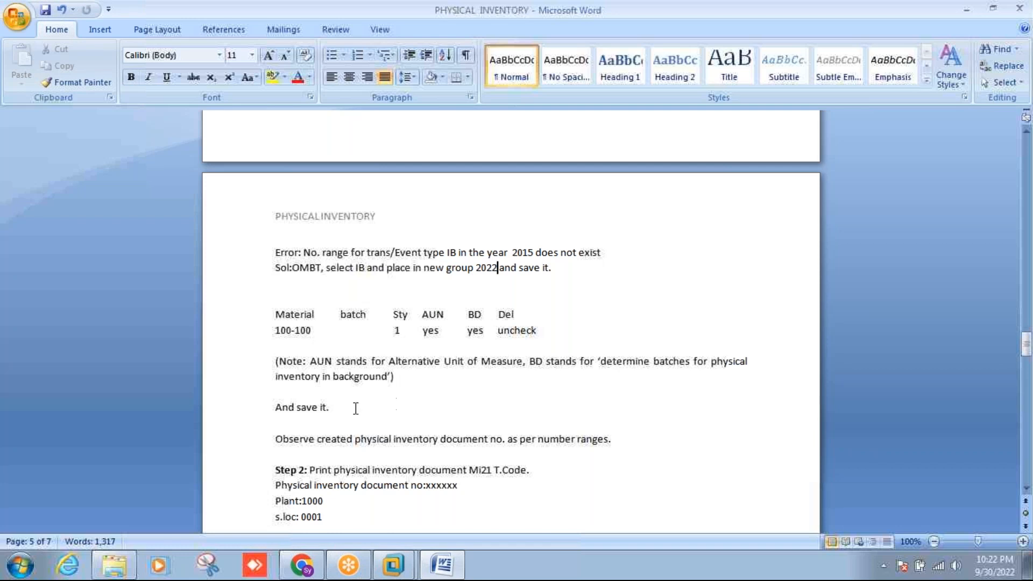
{"action": "left_click", "coordinate": [439, 569]}
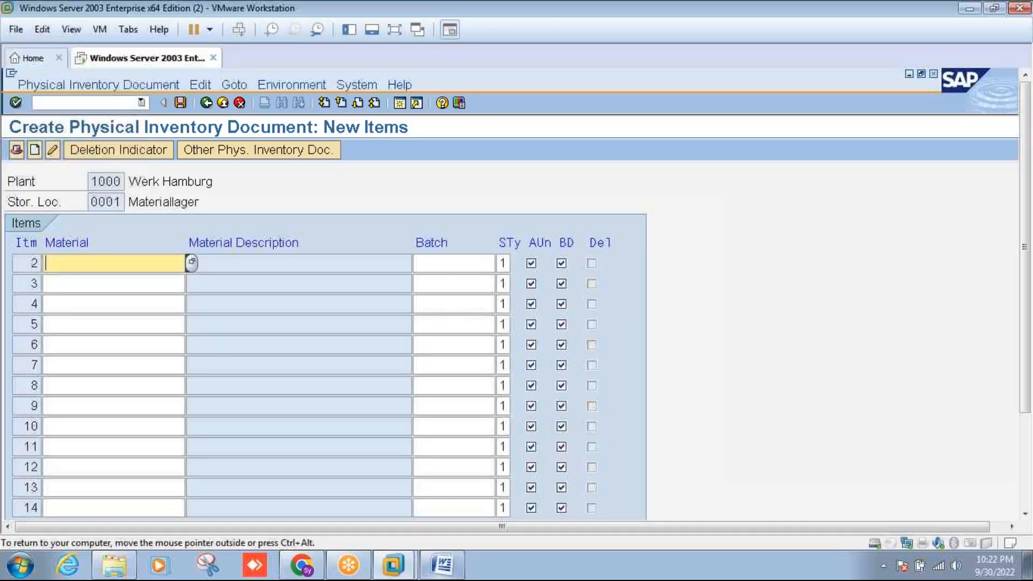
{"action": "left_click", "coordinate": [180, 102]}
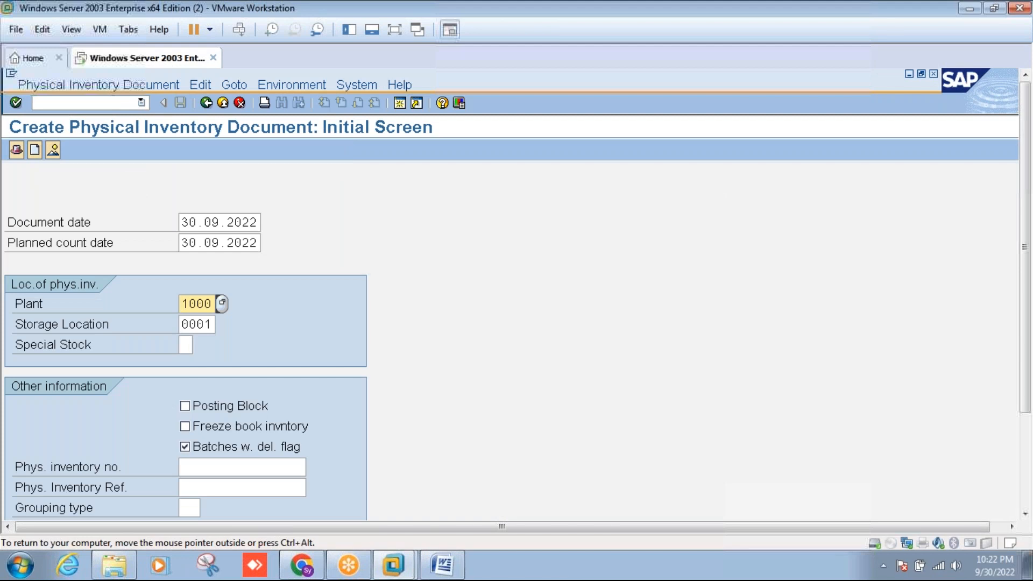
Check the creation message of the physical inventory document and the stock overview of material 1447
{"action": "left_click", "coordinate": [394, 31]}
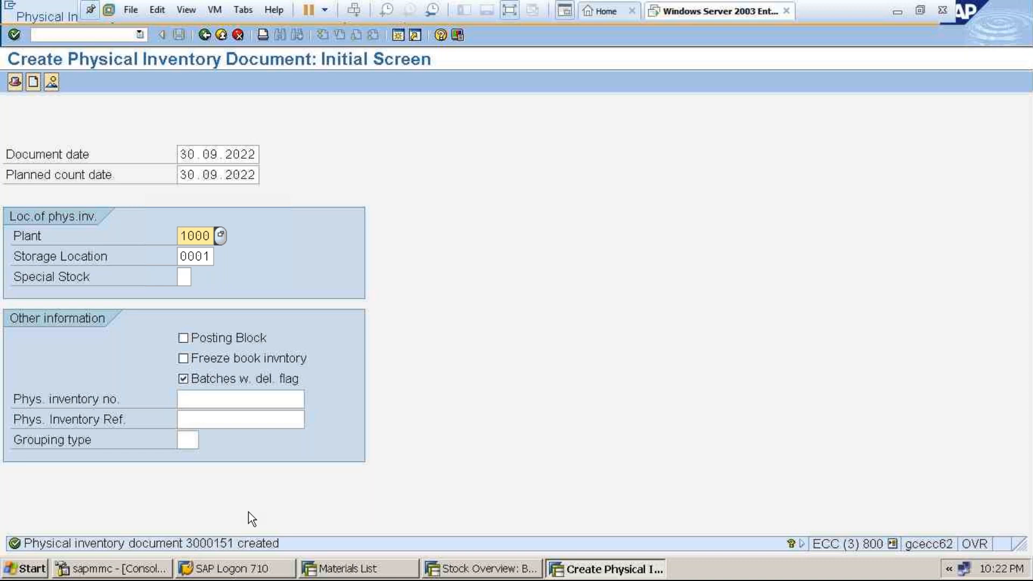
{"action": "left_click", "coordinate": [454, 573]}
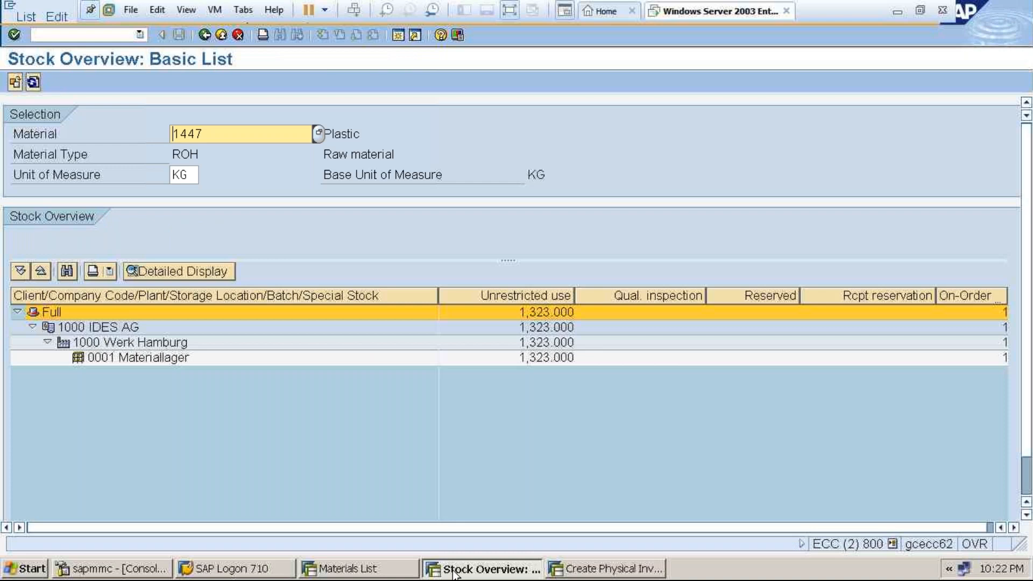
{"action": "left_click", "coordinate": [453, 572]}
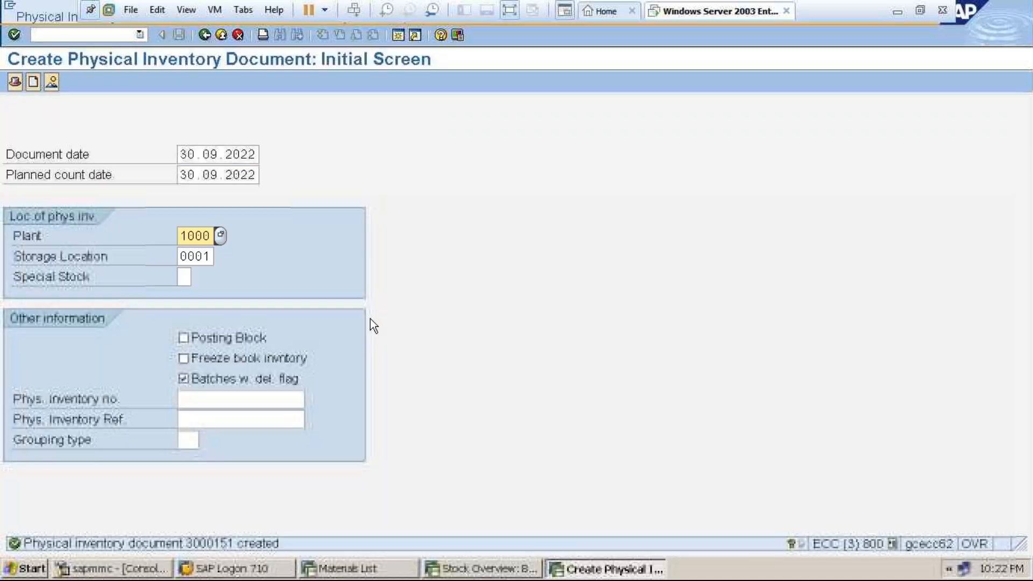
{"action": "left_click", "coordinate": [509, 9]}
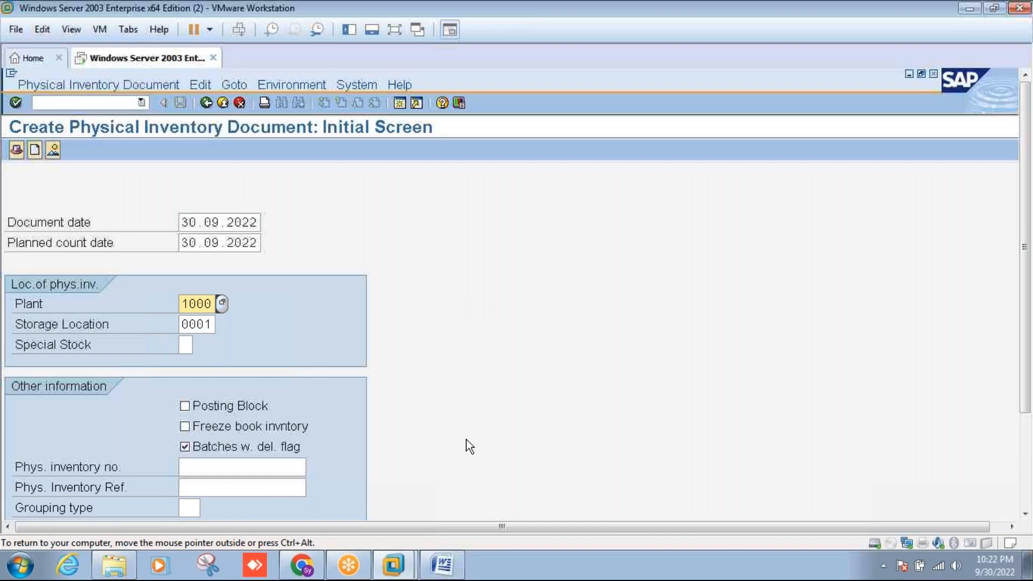
Read Step 2 on printing with MI21 and Step 3 on count entry with MI04 in the Word notes
{"action": "left_click", "coordinate": [445, 565]}
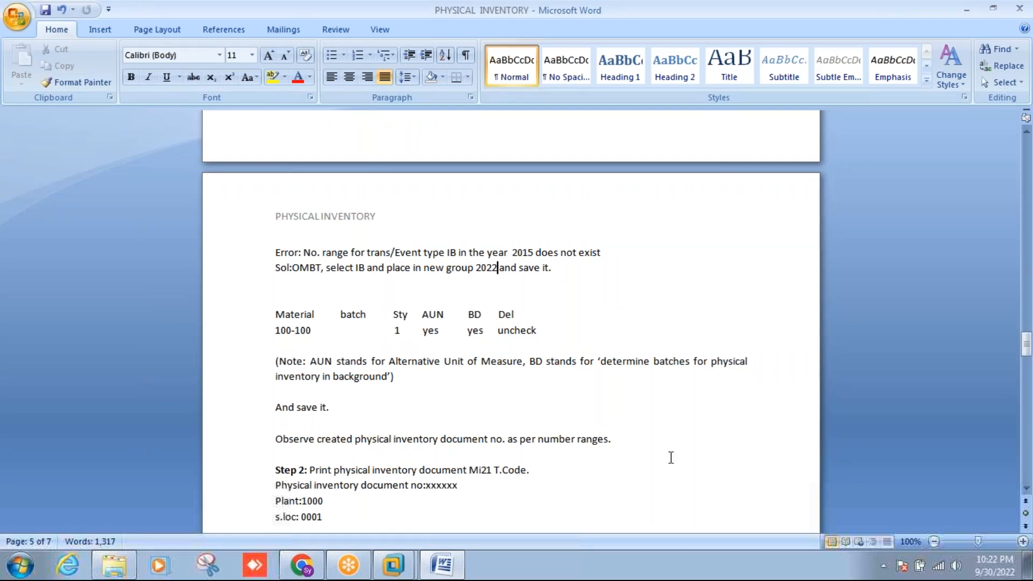
{"action": "left_click", "coordinate": [1026, 488]}
{"action": "left_click", "coordinate": [1026, 490]}
{"action": "left_click", "coordinate": [1026, 490]}
{"action": "left_click", "coordinate": [1026, 490]}
{"action": "left_click", "coordinate": [1026, 489]}
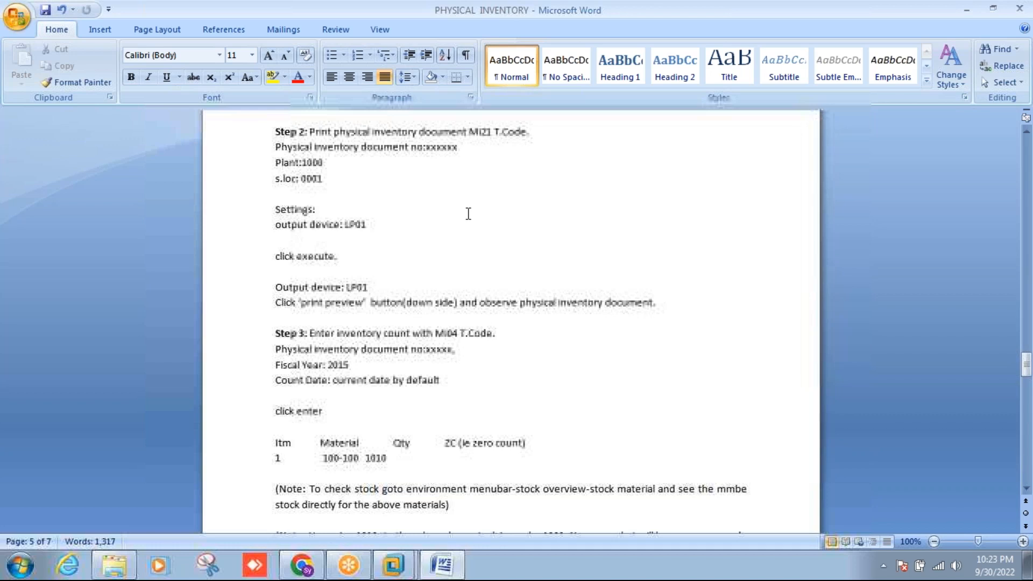
{"action": "left_click", "coordinate": [451, 569]}
{"action": "left_click", "coordinate": [451, 569]}
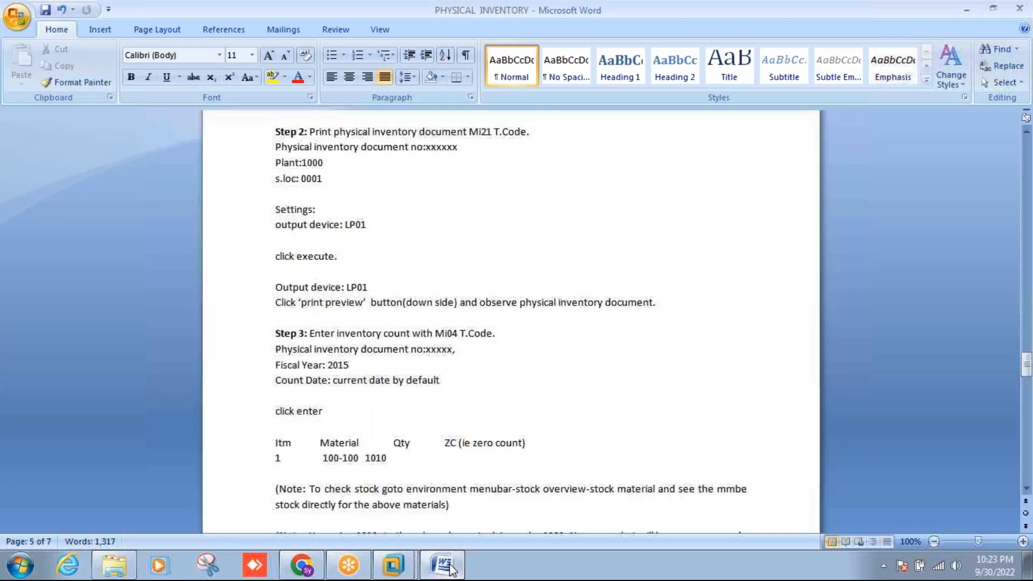
{"action": "left_click", "coordinate": [451, 570]}
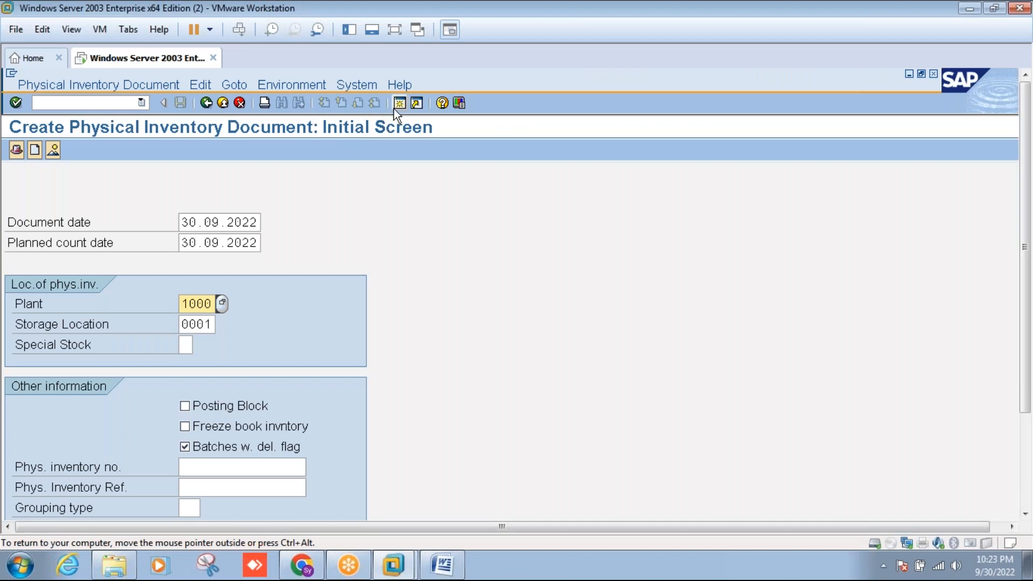
Exit the document creation and materials list in SAP, and open Print Physical Inventory Document (MI21) following the notes
{"action": "left_click", "coordinate": [224, 106]}
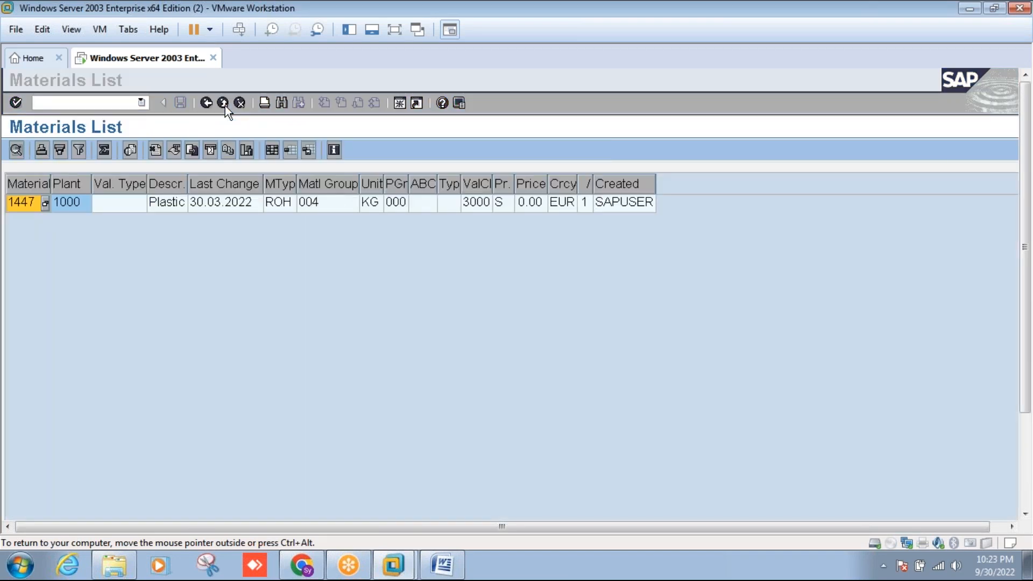
{"action": "left_click", "coordinate": [224, 105]}
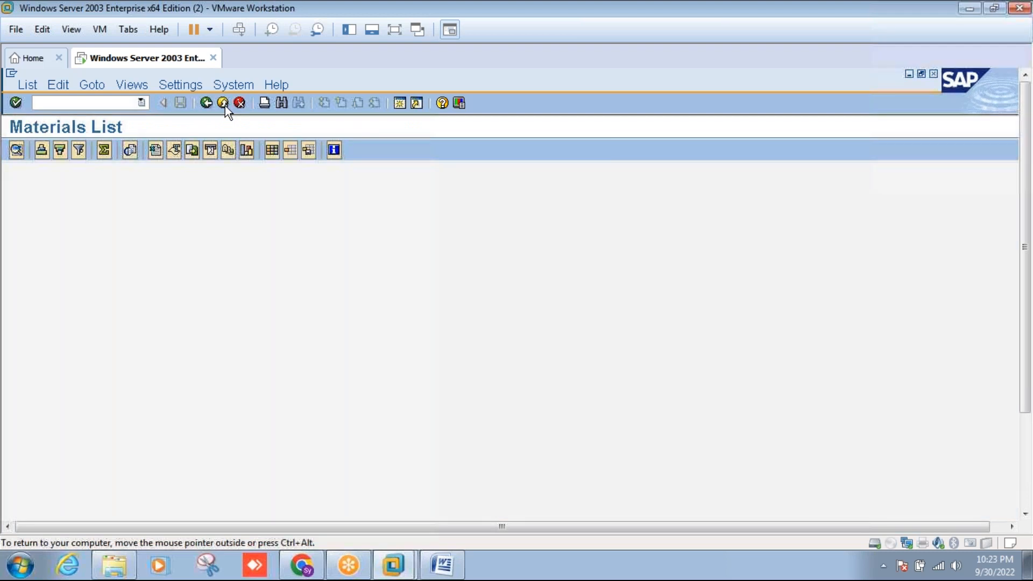
{"action": "left_click", "coordinate": [225, 105]}
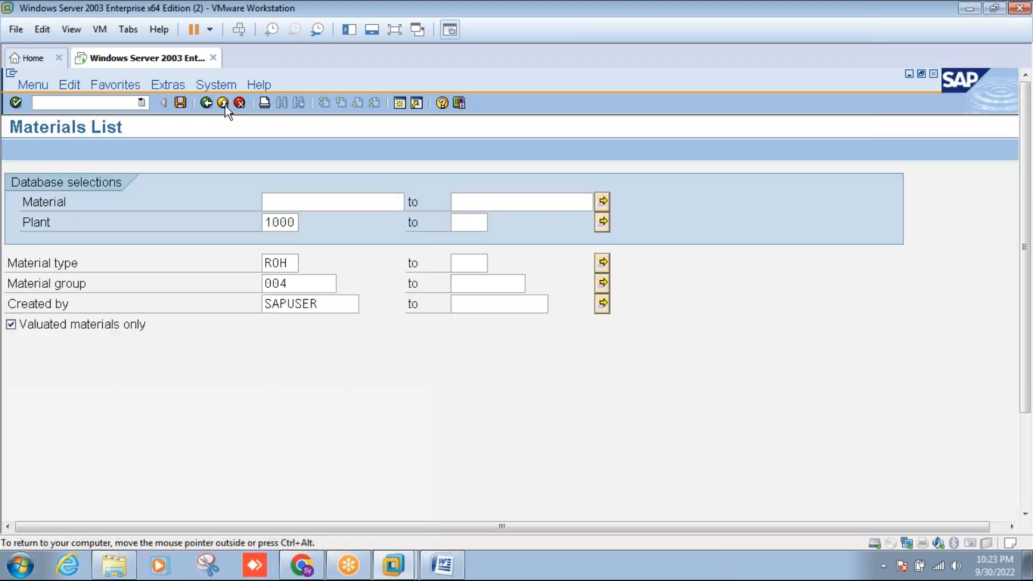
{"action": "type", "text": "mm03"}
{"action": "key", "text": "Return"}
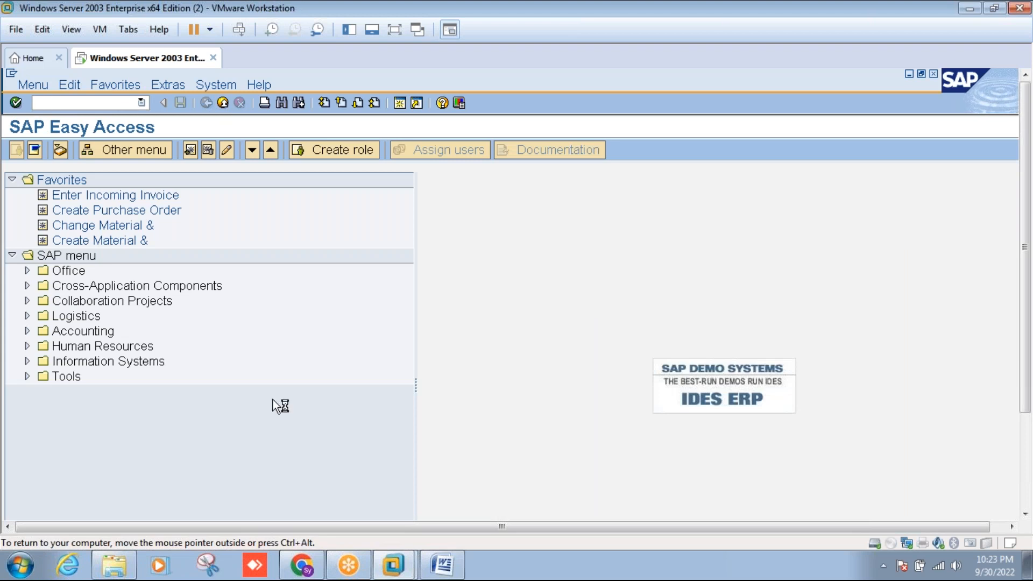
{"action": "left_click", "coordinate": [442, 565]}
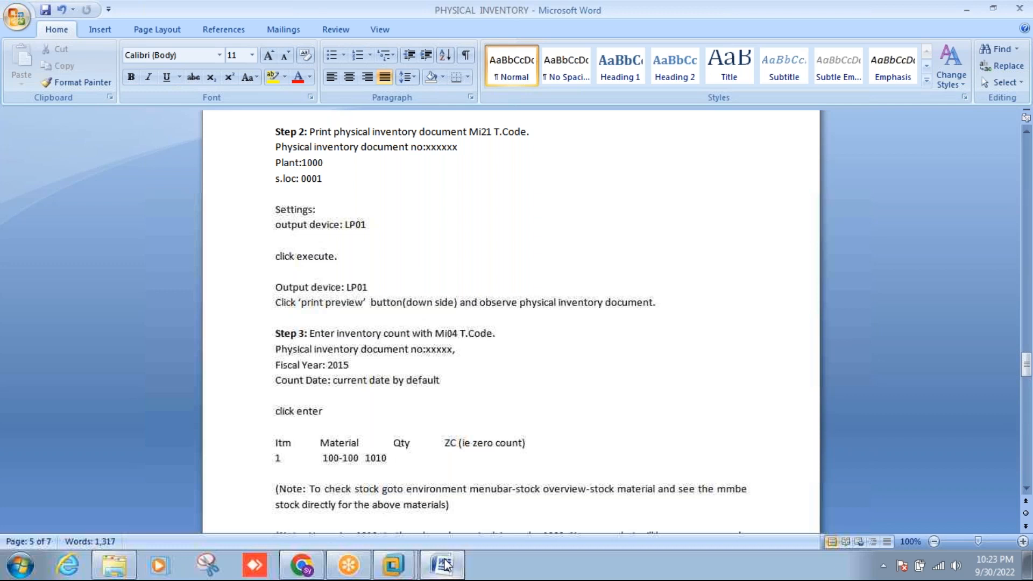
{"action": "left_click", "coordinate": [444, 564]}
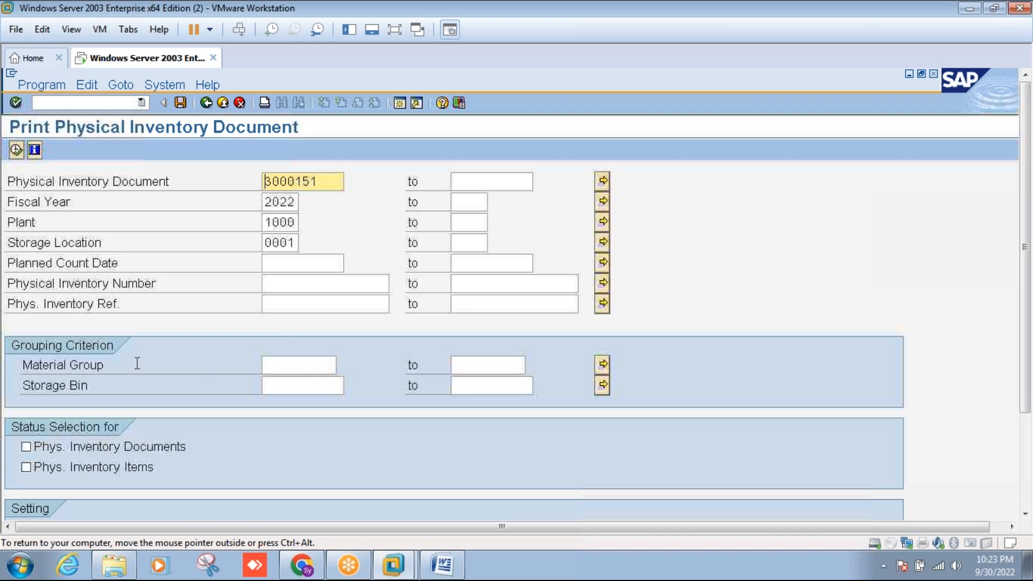
Try executing the print with Phys. Inventory Documents status selection enabled and the Not yet Counted, Partially Counted and All Counted statuses accepted
{"action": "left_click", "coordinate": [27, 446]}
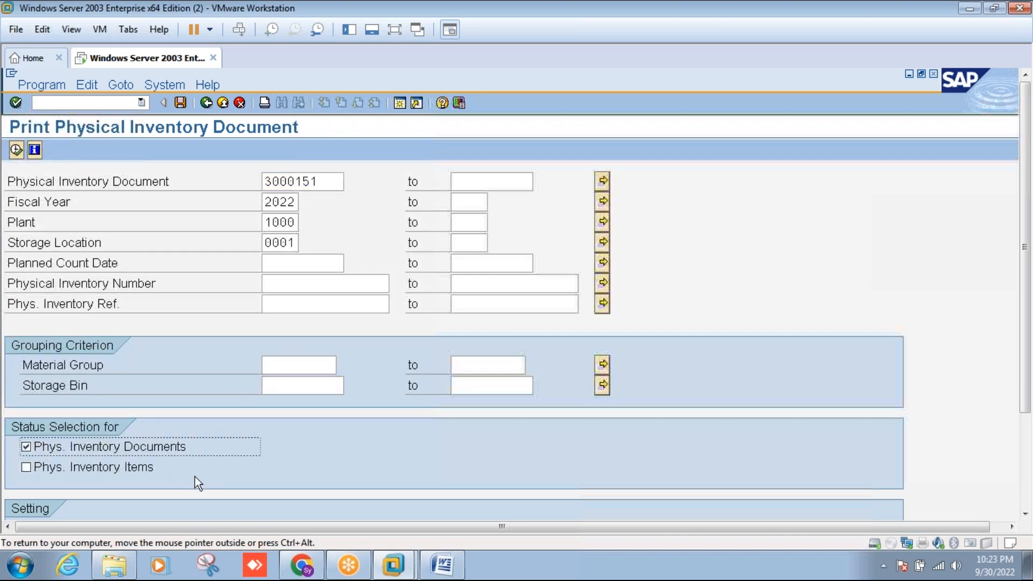
{"action": "left_click", "coordinate": [437, 560]}
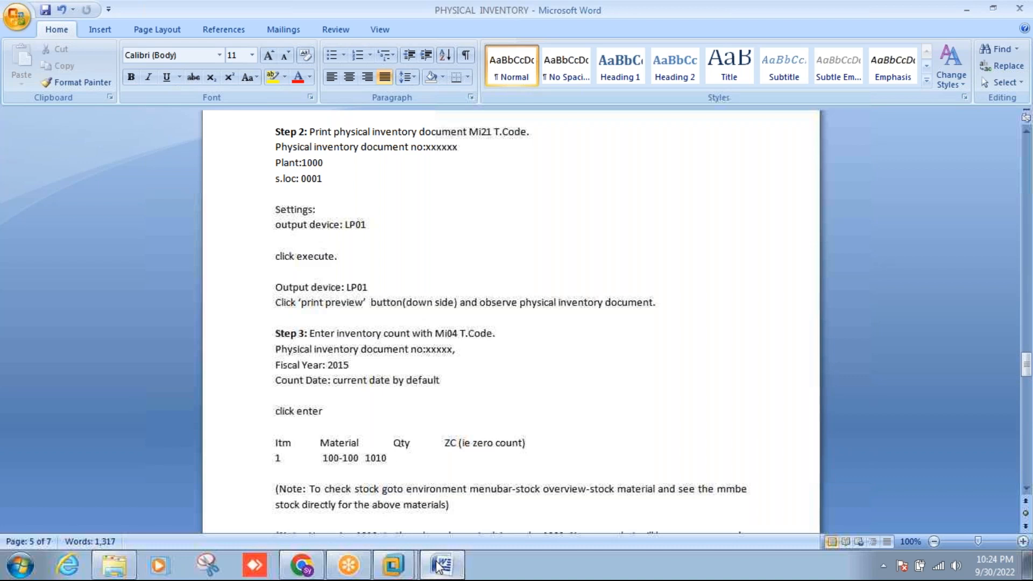
{"action": "left_click", "coordinate": [439, 566]}
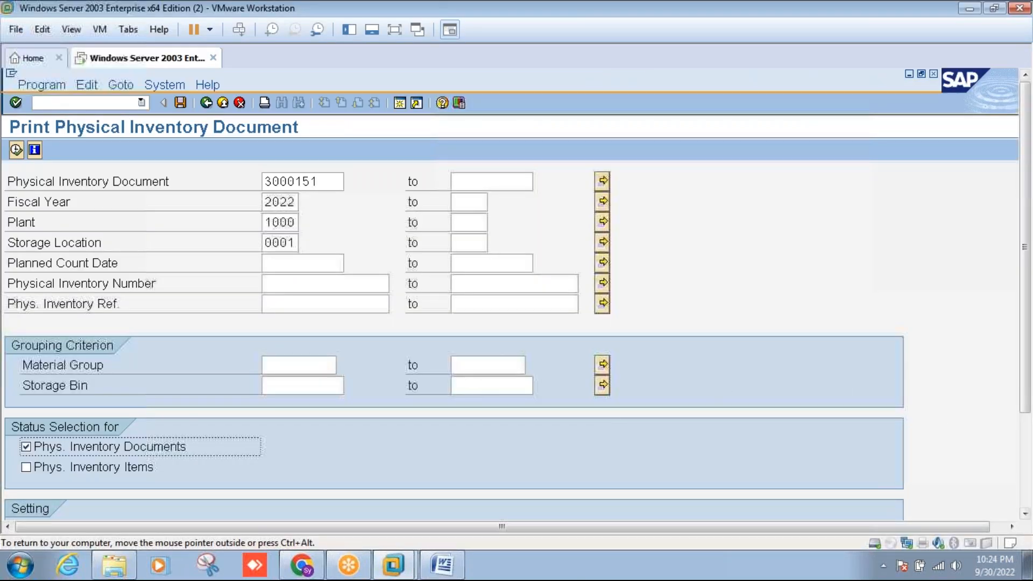
{"action": "left_click", "coordinate": [1024, 513]}
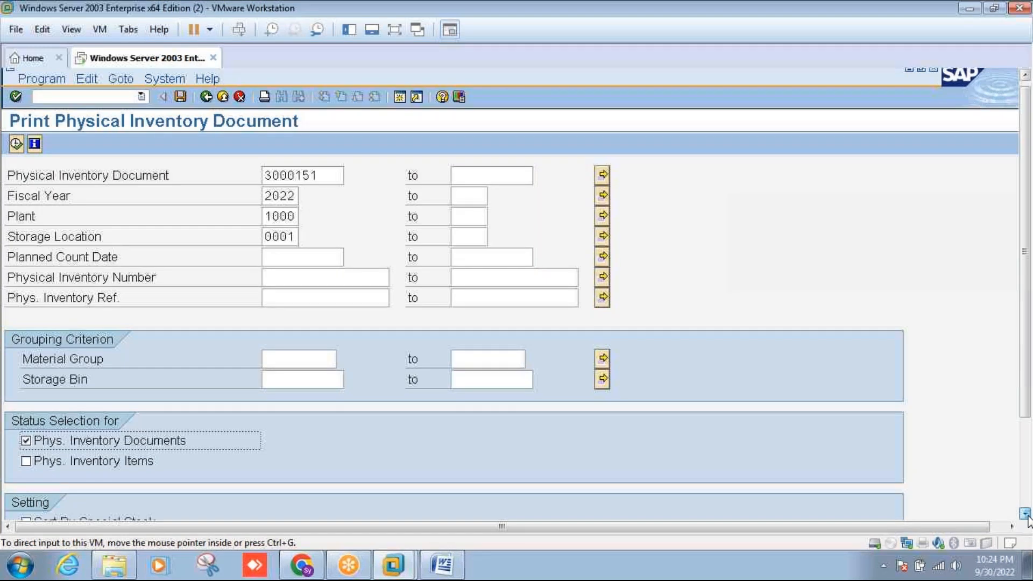
{"action": "left_click", "coordinate": [1025, 514]}
{"action": "left_click", "coordinate": [1025, 514]}
{"action": "left_click", "coordinate": [1025, 513]}
{"action": "left_click", "coordinate": [1025, 514]}
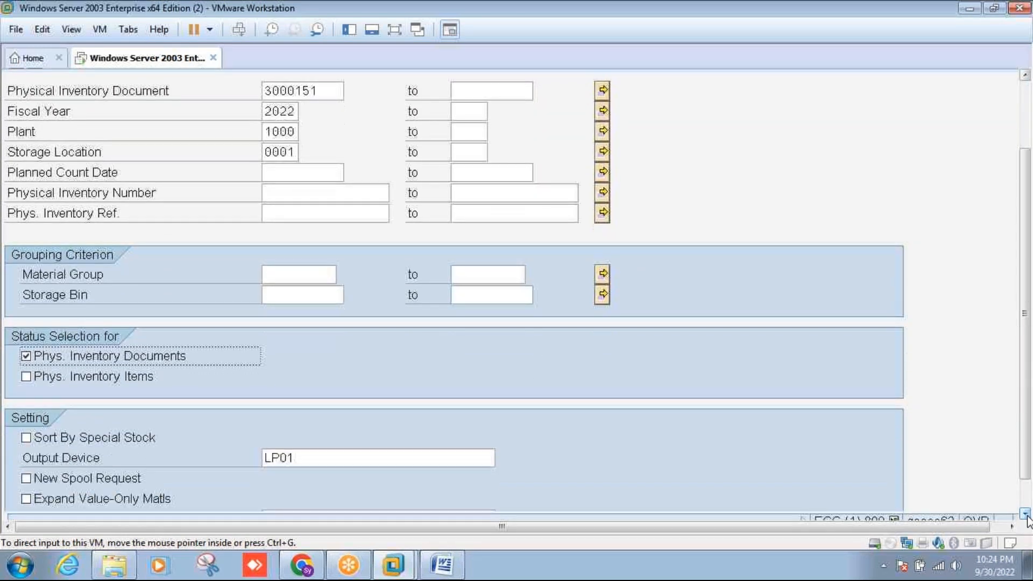
{"action": "left_click", "coordinate": [1025, 514]}
{"action": "left_click", "coordinate": [1025, 129]}
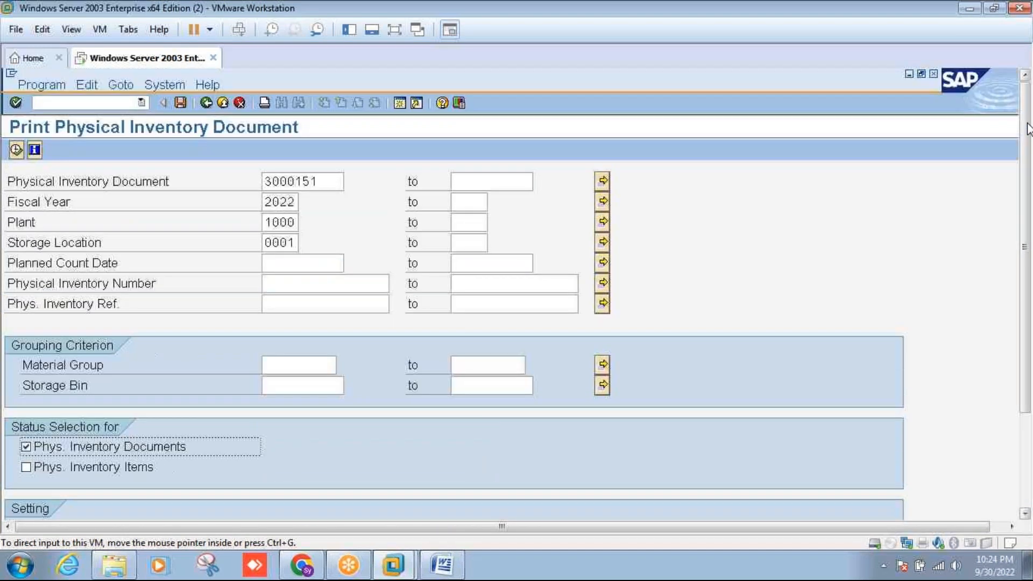
{"action": "left_click", "coordinate": [16, 150]}
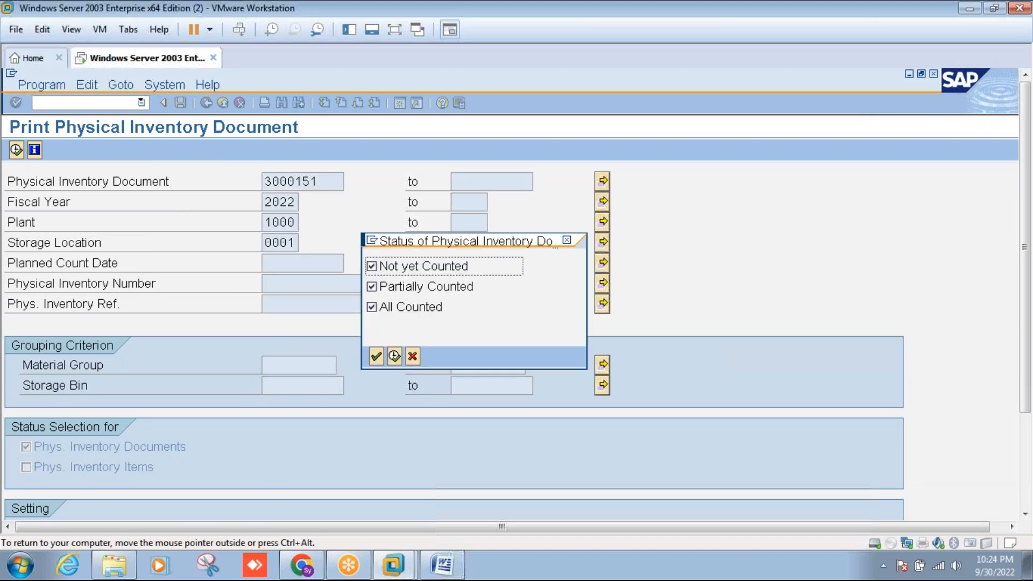
{"action": "left_click", "coordinate": [376, 356]}
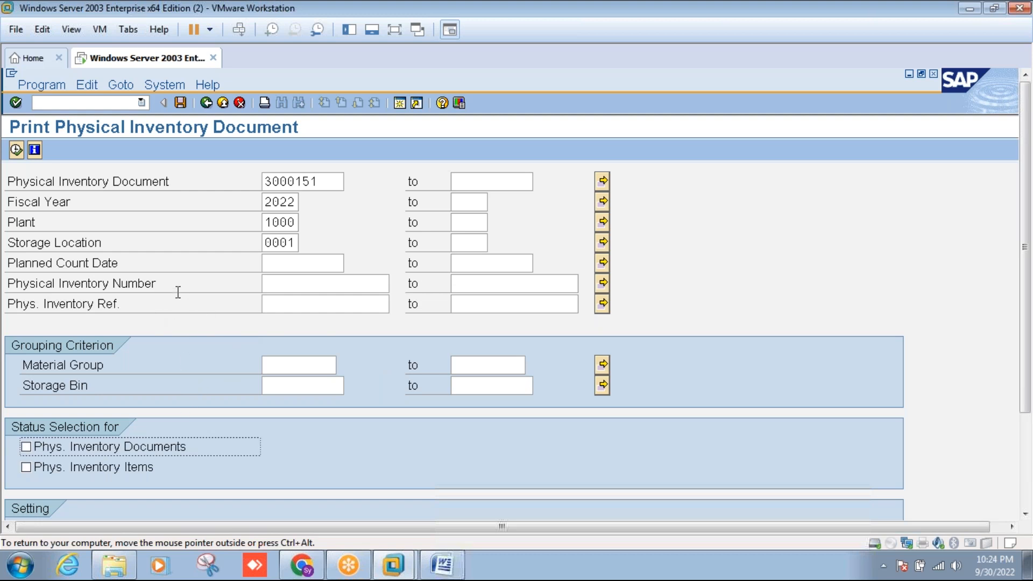
Execute the print without any status selection, examine the Print dialog's output and spool settings, and cancel the output
{"action": "left_click", "coordinate": [441, 565]}
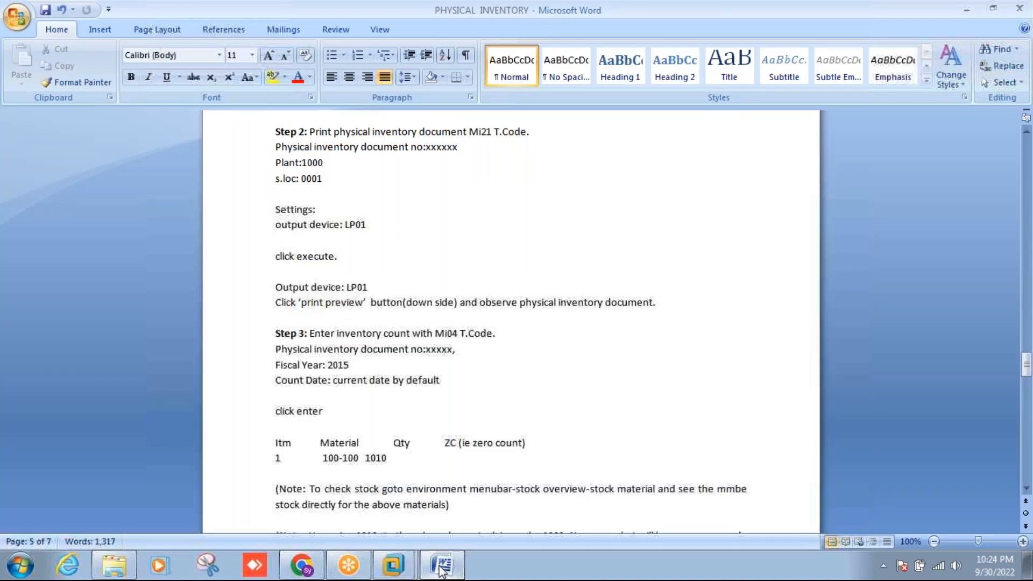
{"action": "left_click", "coordinate": [441, 566]}
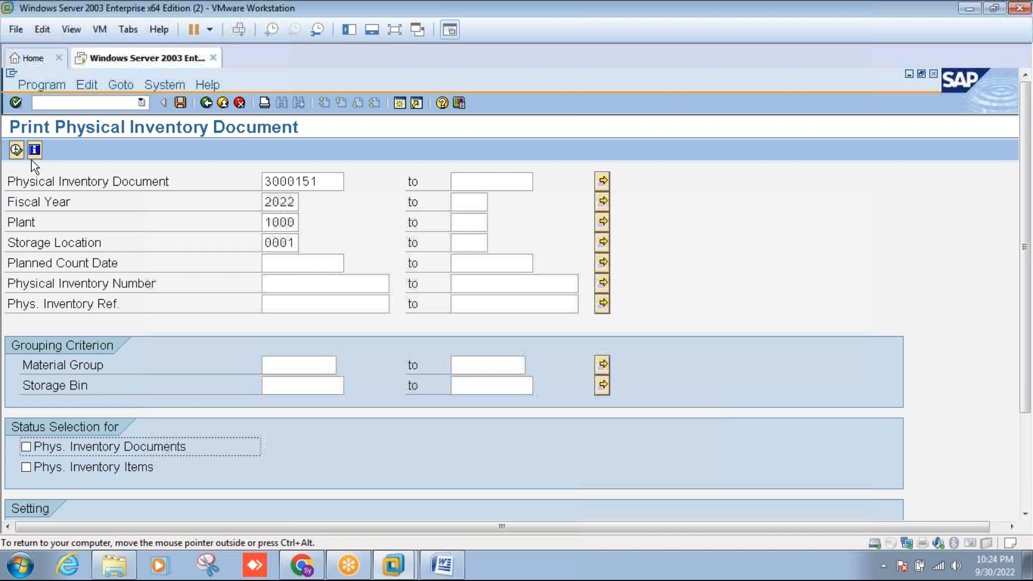
{"action": "left_click", "coordinate": [16, 150]}
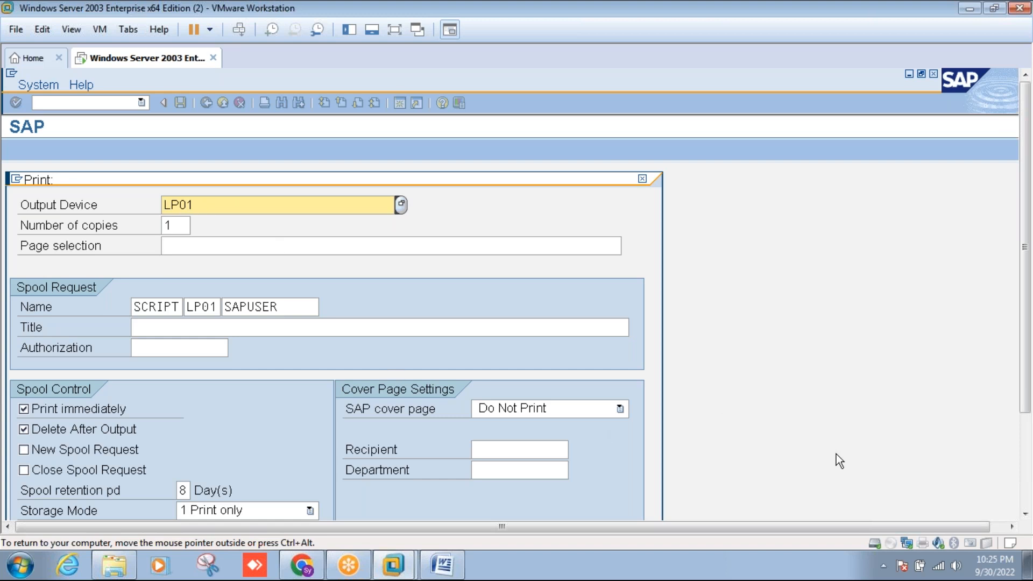
{"action": "left_click", "coordinate": [1025, 513]}
{"action": "left_click", "coordinate": [1025, 513]}
{"action": "left_click", "coordinate": [1026, 514]}
{"action": "left_click", "coordinate": [1025, 514]}
{"action": "left_click", "coordinate": [1025, 513]}
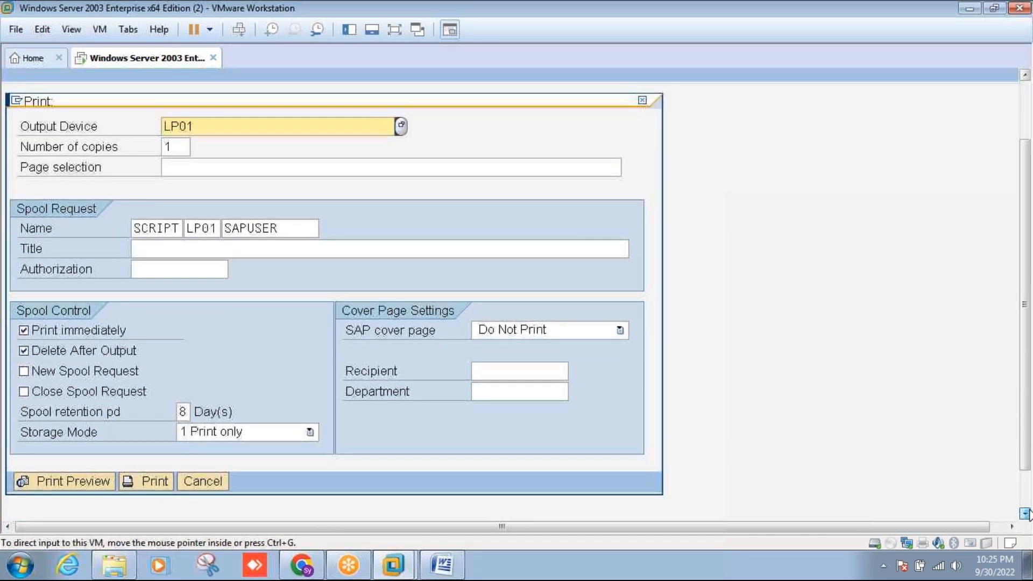
{"action": "left_click", "coordinate": [1026, 513]}
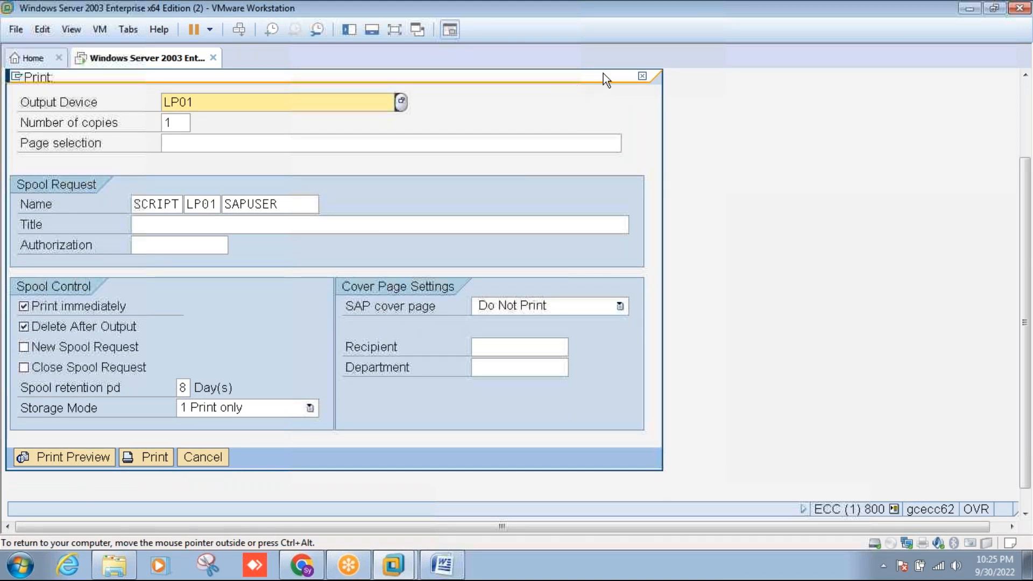
{"action": "left_click", "coordinate": [642, 76]}
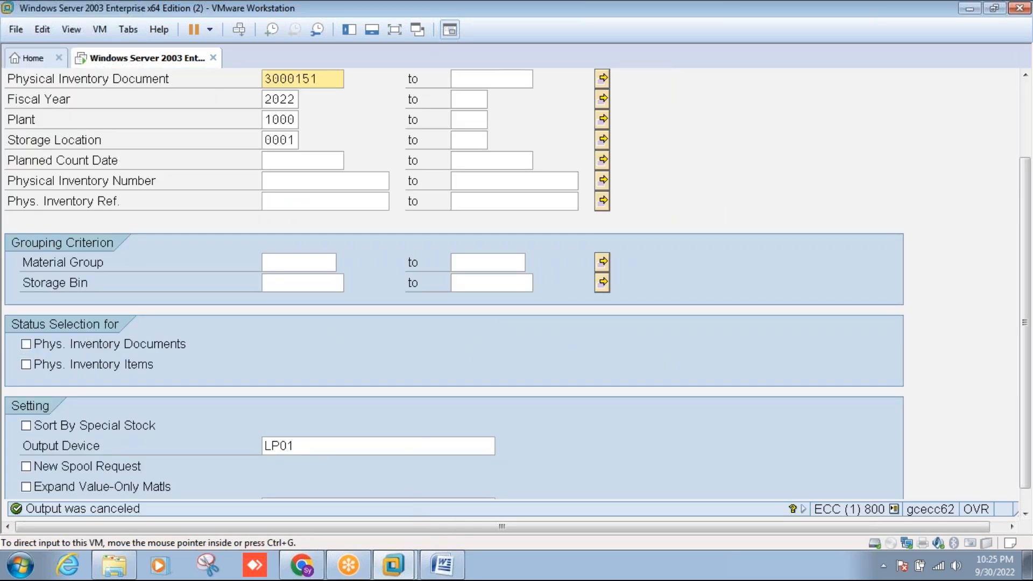
{"action": "left_click", "coordinate": [441, 564]}
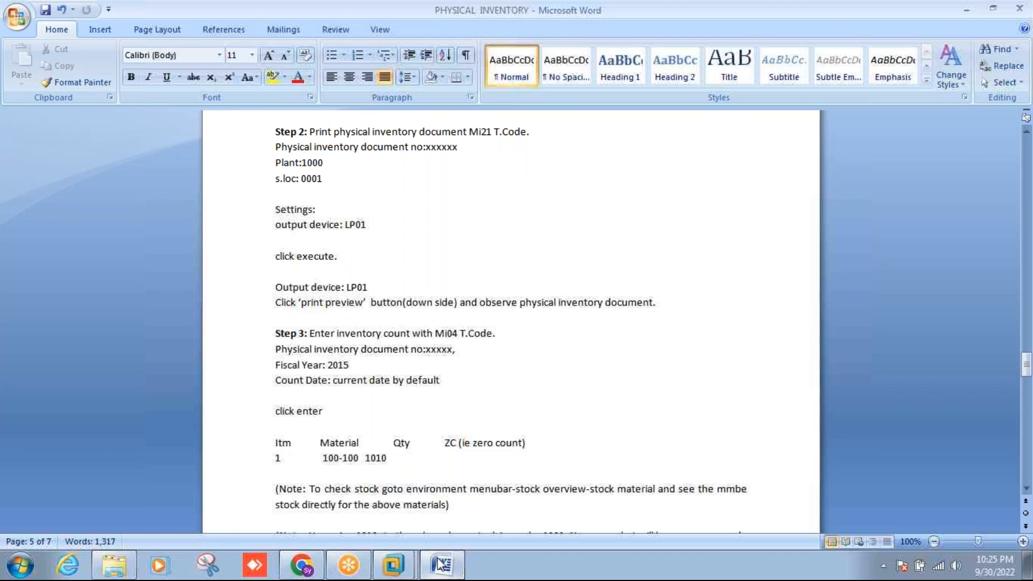
Execute the physical inventory document print in SAP with output device LP01 and open its print preview for review
{"action": "left_click", "coordinate": [441, 564]}
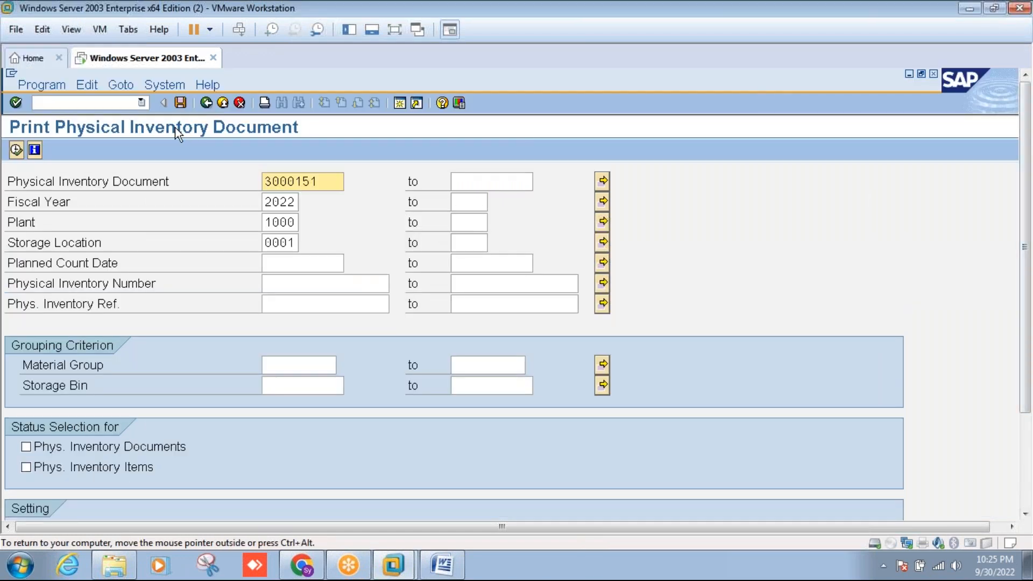
{"action": "left_click", "coordinate": [17, 151]}
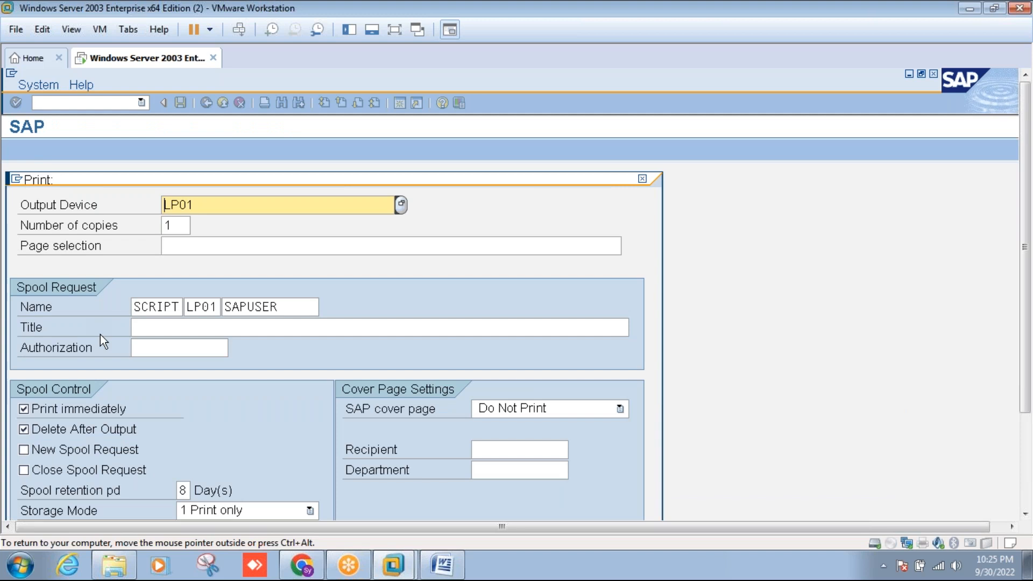
{"action": "left_click", "coordinate": [1027, 490]}
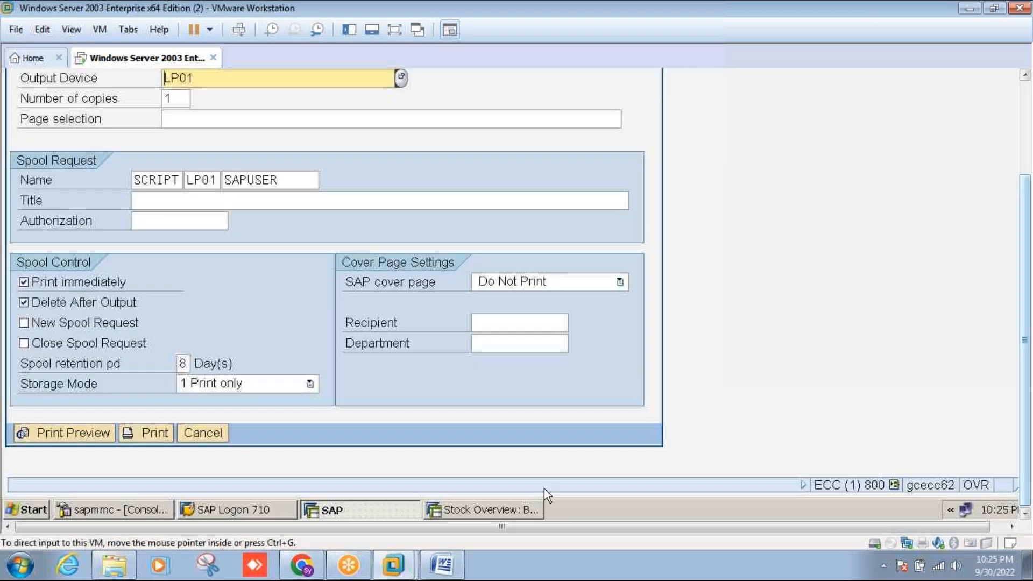
{"action": "left_click", "coordinate": [89, 433]}
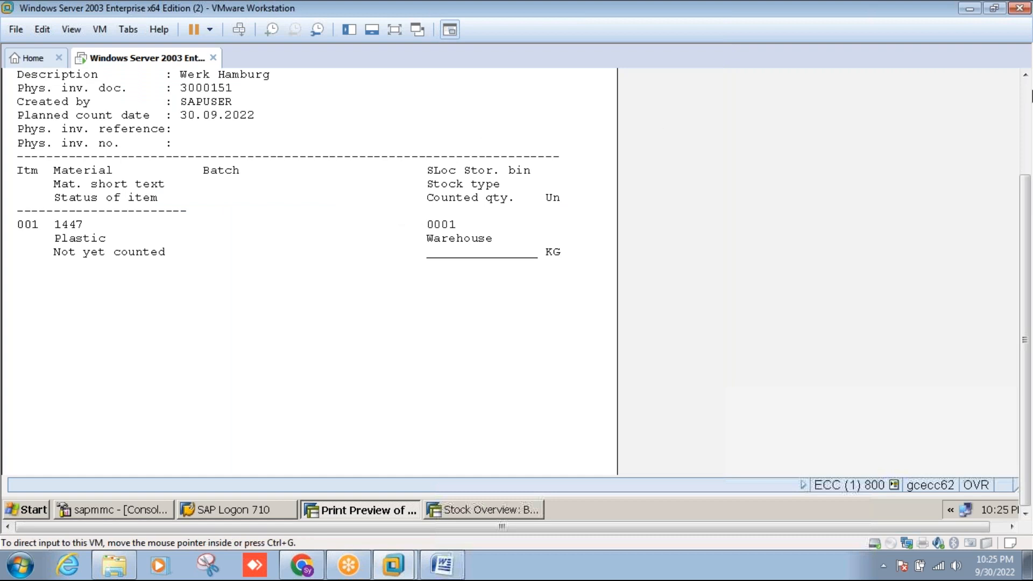
{"action": "left_click", "coordinate": [1025, 76]}
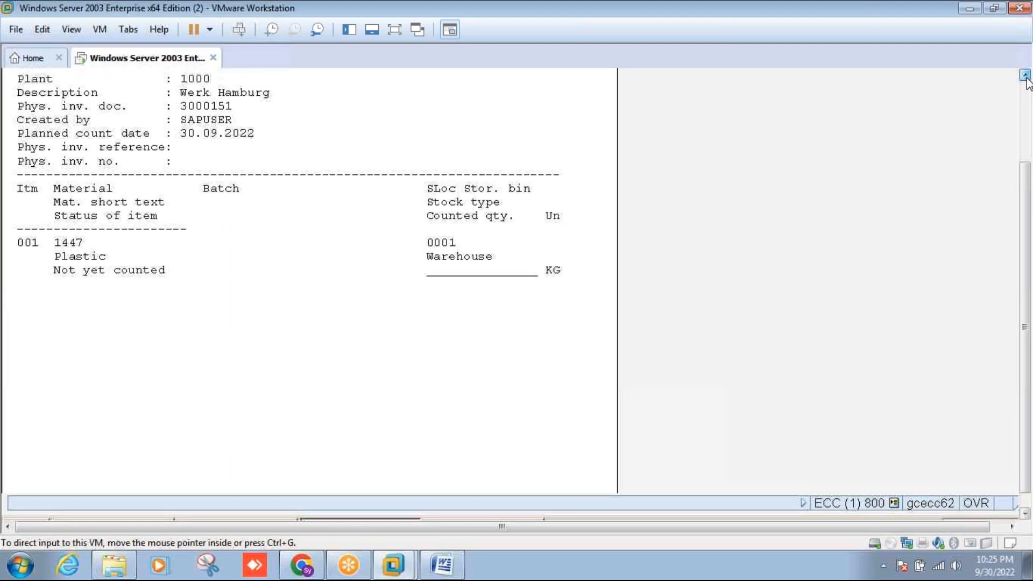
{"action": "left_click", "coordinate": [1025, 76]}
{"action": "left_click", "coordinate": [1025, 77]}
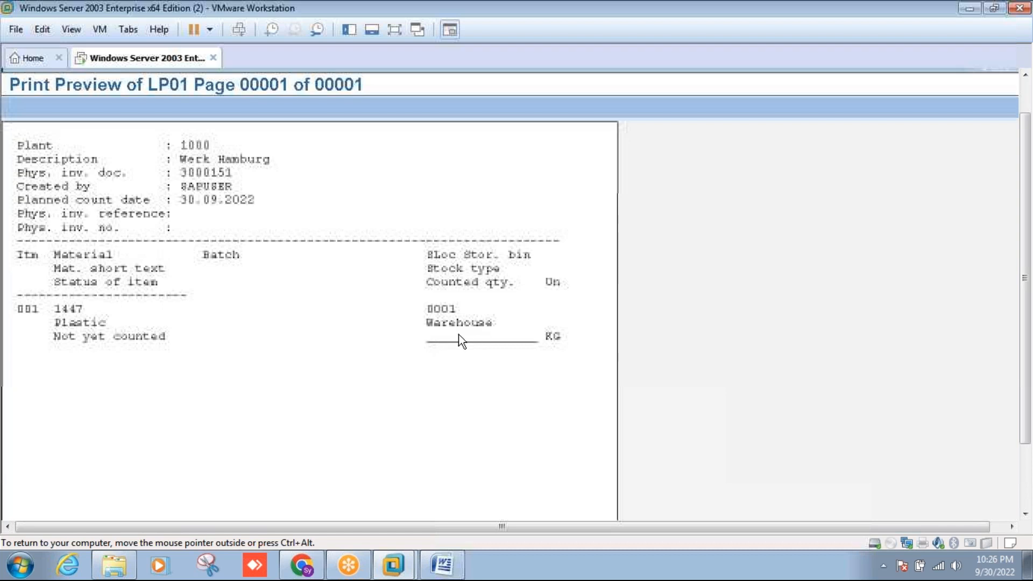
Check the print preview against the Step 2 instructions in the Word notes
{"action": "left_click", "coordinate": [443, 577]}
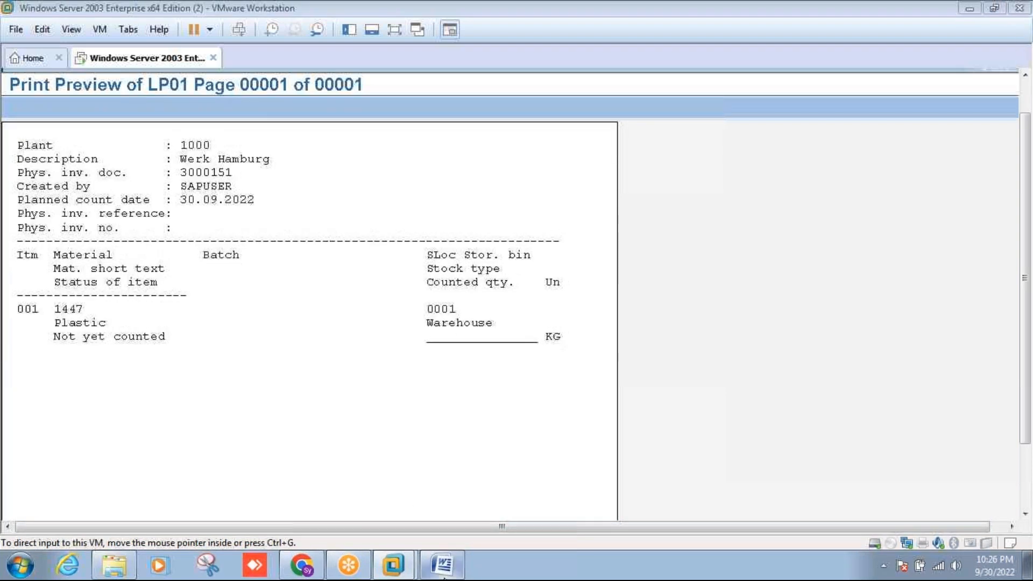
{"action": "left_click", "coordinate": [444, 578]}
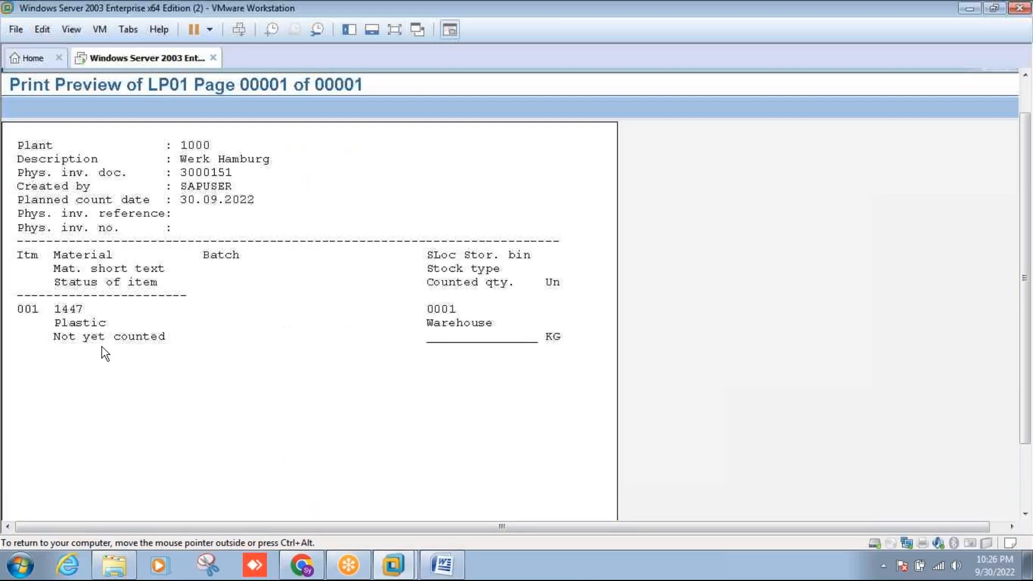
{"action": "left_click", "coordinate": [446, 575]}
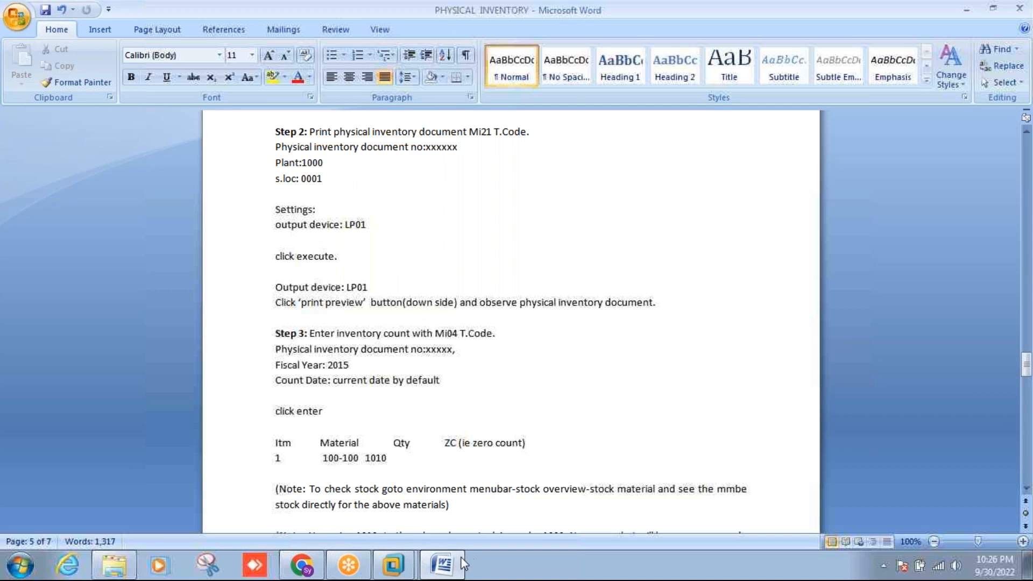
{"action": "left_click", "coordinate": [444, 565]}
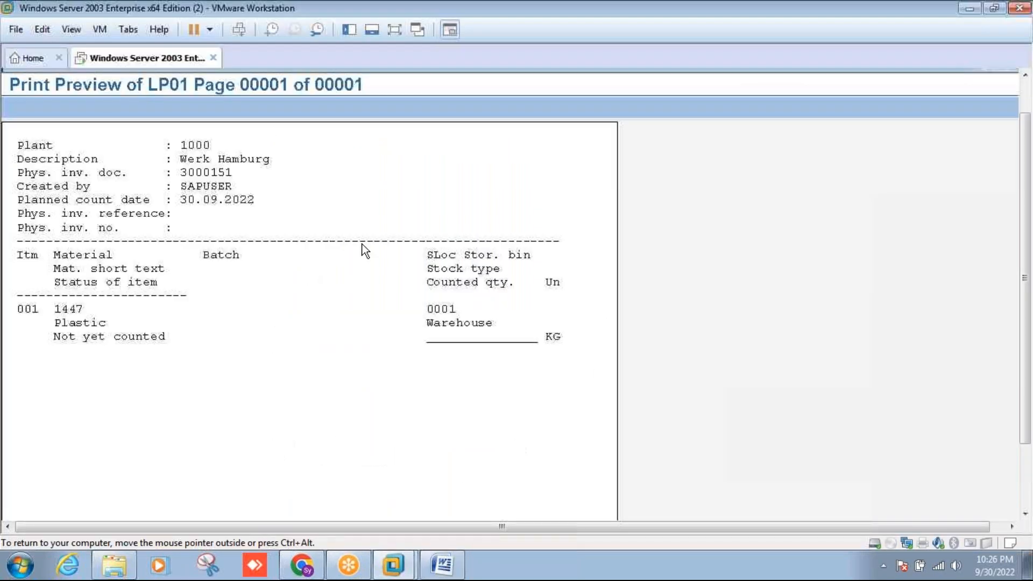
Leave the print preview in SAP and exit Print Physical Inventory Document to the SAP Easy Access screen
{"action": "left_click", "coordinate": [396, 31]}
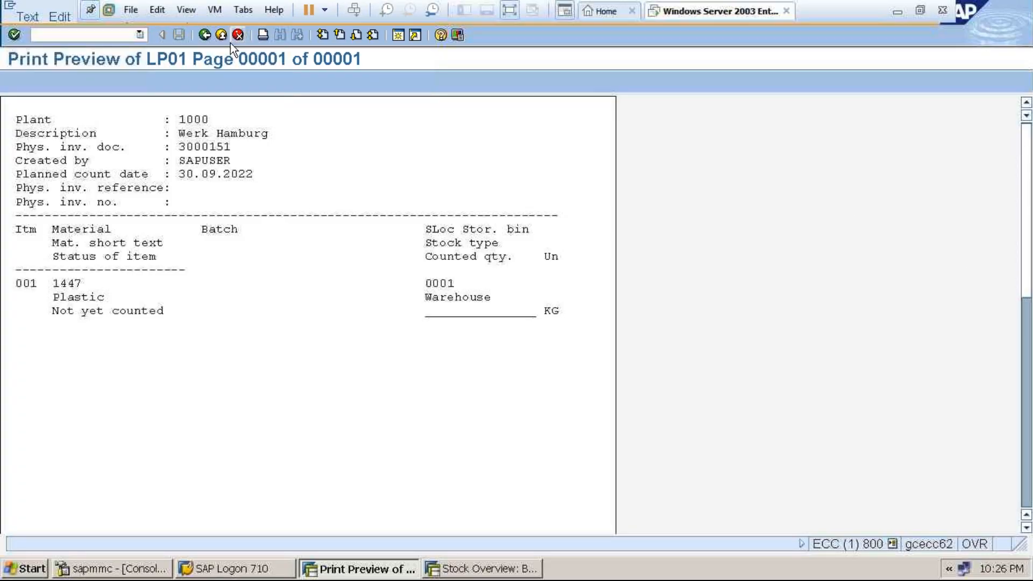
{"action": "left_click", "coordinate": [209, 34]}
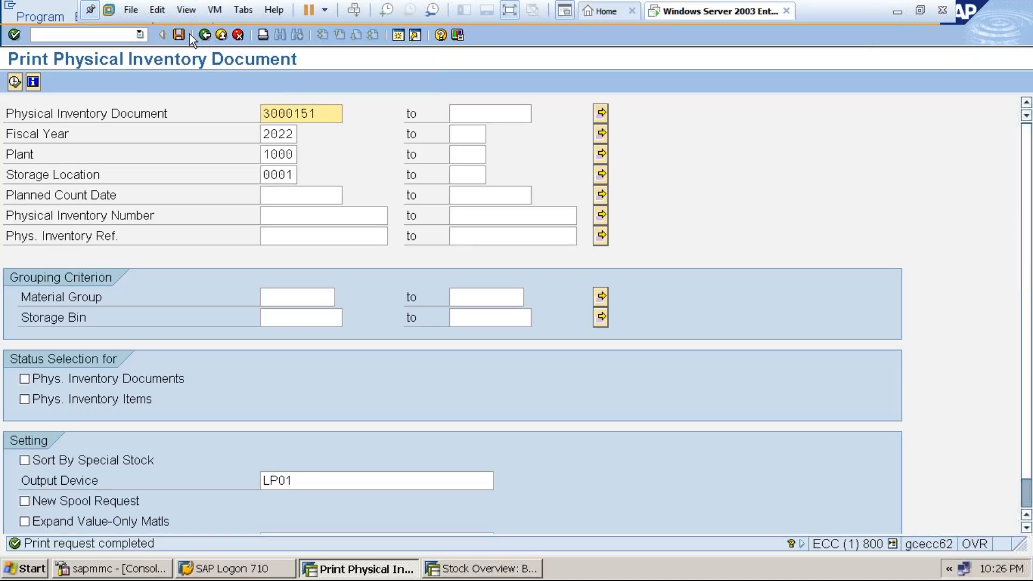
{"action": "left_click", "coordinate": [183, 34]}
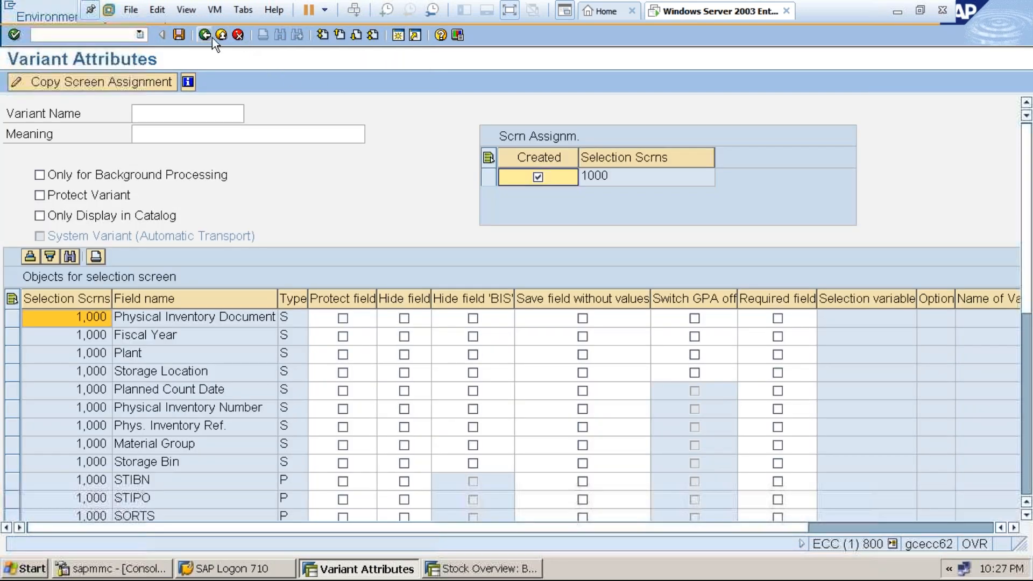
{"action": "left_click", "coordinate": [209, 38]}
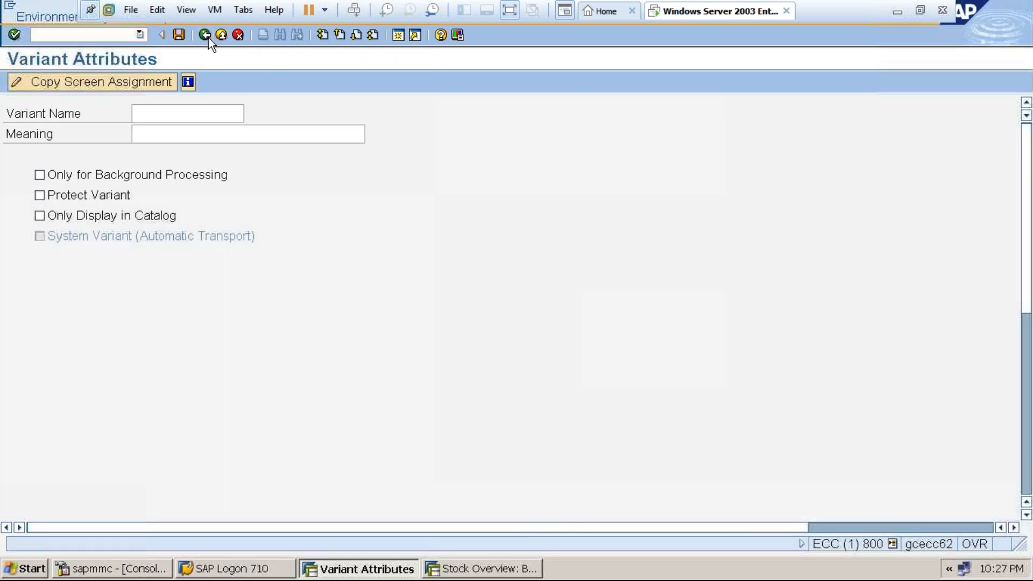
{"action": "left_click", "coordinate": [208, 37]}
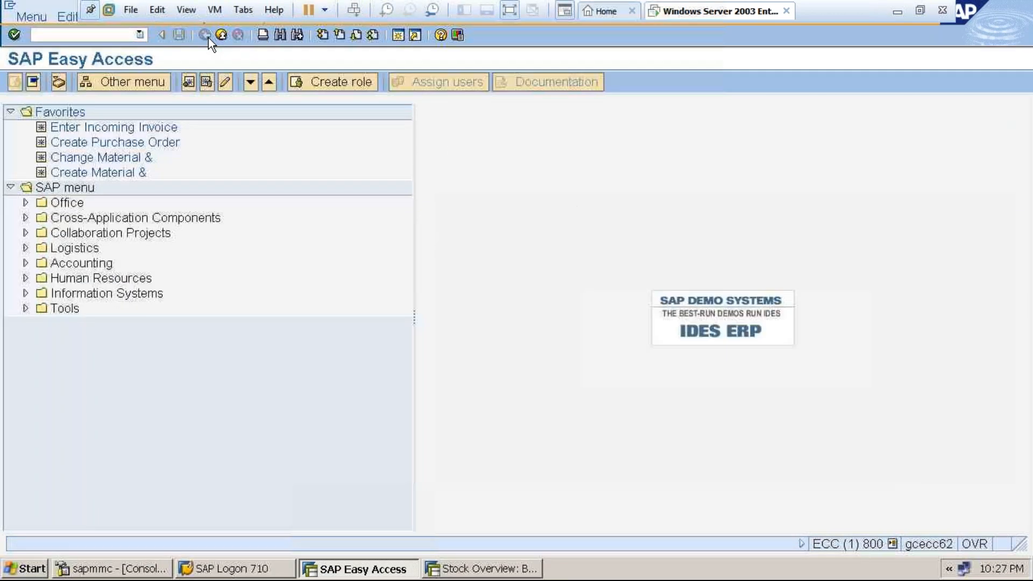
Move the quantity 1010 under the Qty heading in the Step 3 table of the Word notes
{"action": "left_click", "coordinate": [512, 14]}
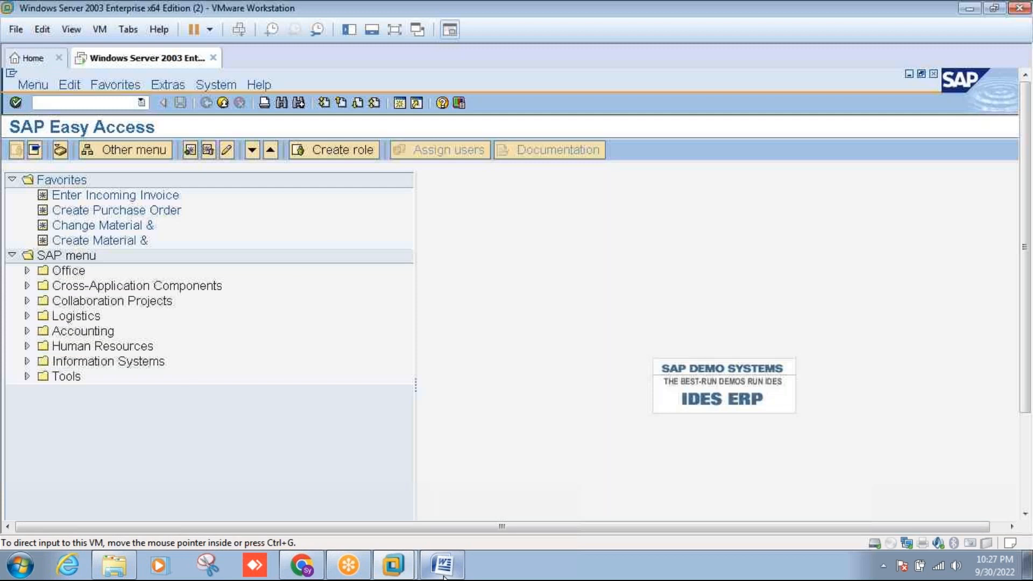
{"action": "left_click", "coordinate": [444, 571]}
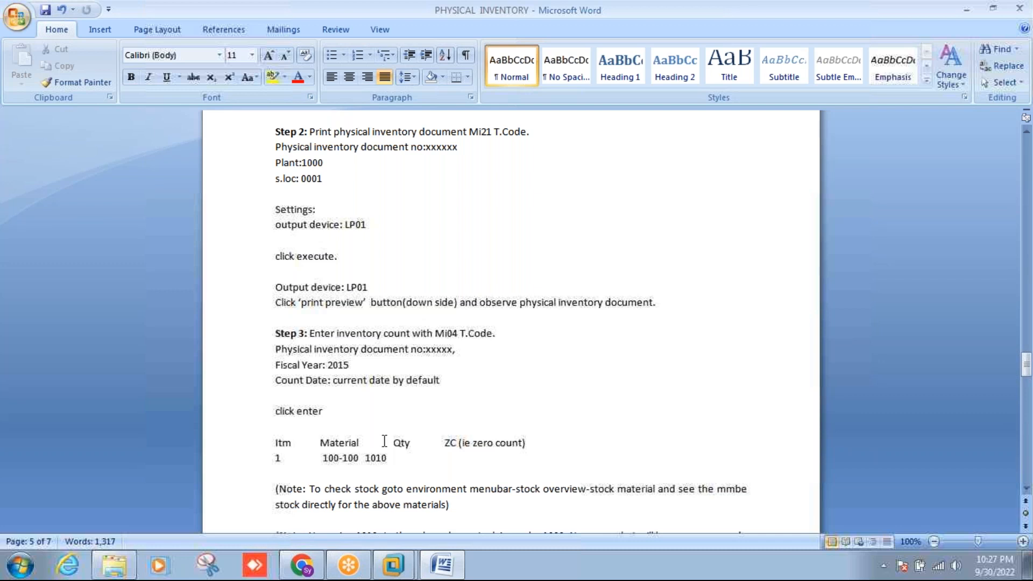
{"action": "left_click", "coordinate": [366, 457]}
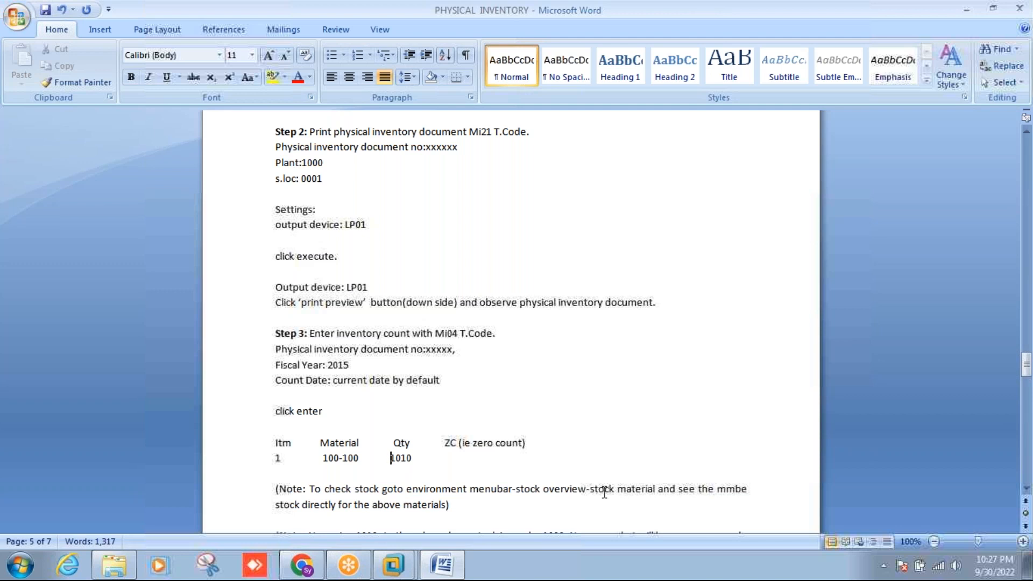
Open Enter Inventory Count (MI04) in SAP and try to proceed with fiscal year 2022 and count date 30.09.2022
{"action": "left_click", "coordinate": [441, 569]}
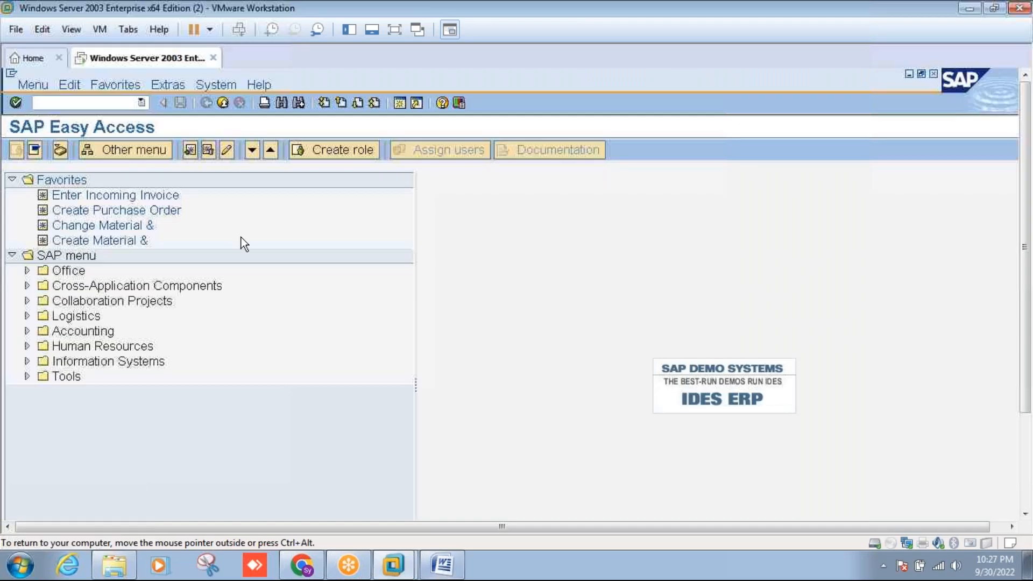
{"action": "type", "text": "migo"}
{"action": "key", "text": "Return"}
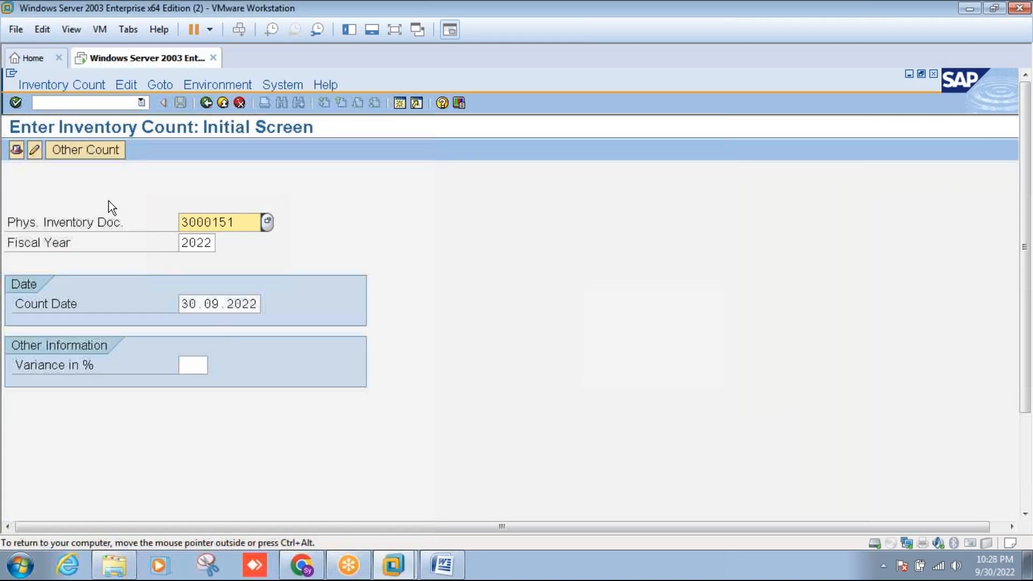
{"action": "key", "text": "Return"}
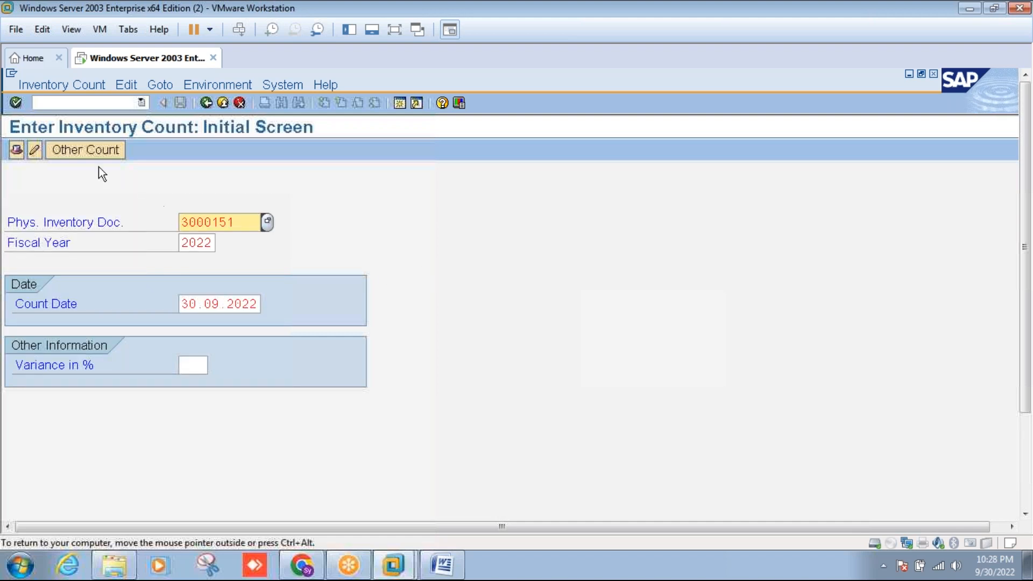
{"action": "left_click", "coordinate": [19, 103]}
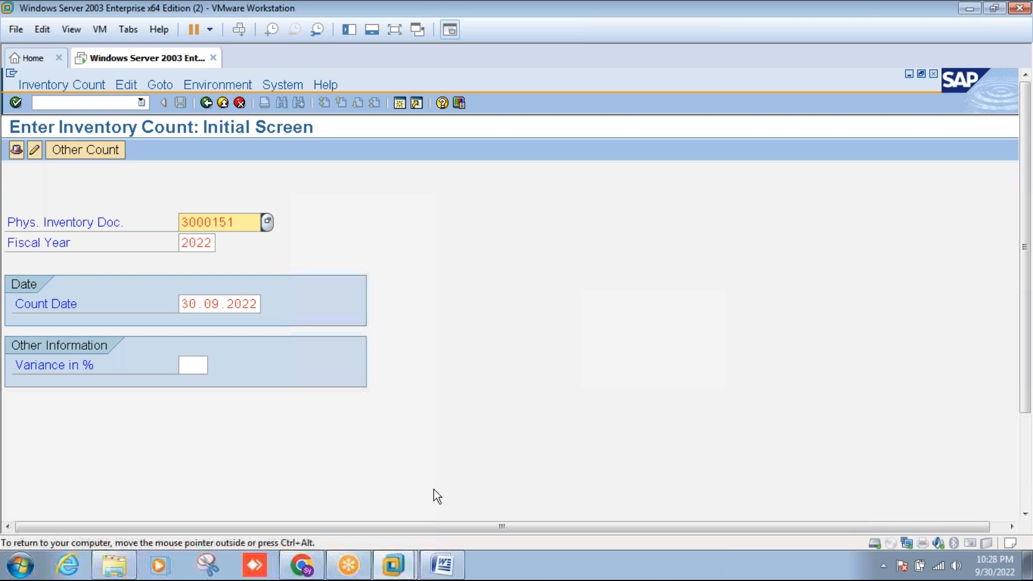
Check the Word notes, read the detailed SAP help on the posting period error, and close the help
{"action": "left_click", "coordinate": [448, 571]}
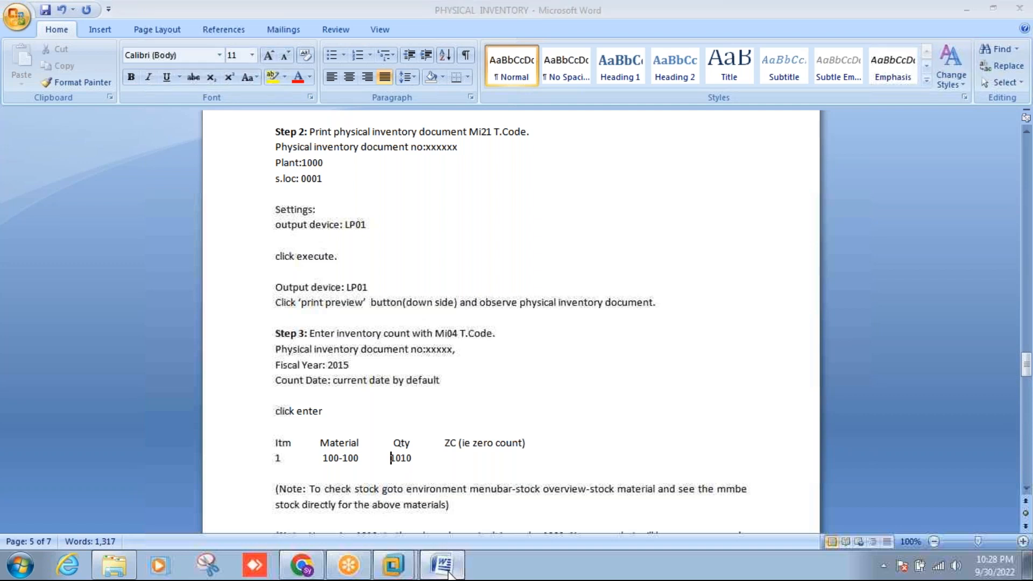
{"action": "left_click", "coordinate": [448, 573]}
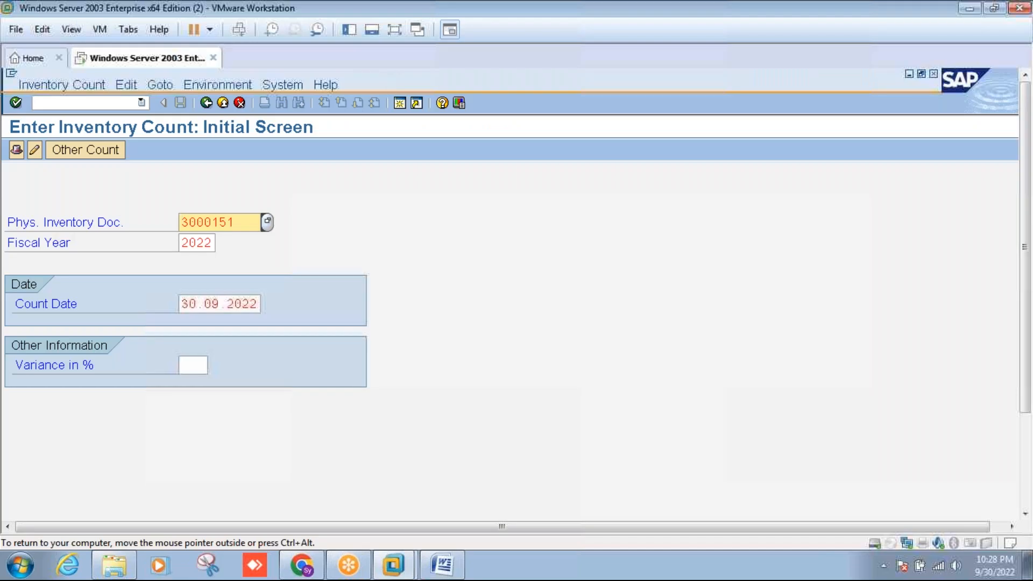
{"action": "left_click", "coordinate": [394, 31]}
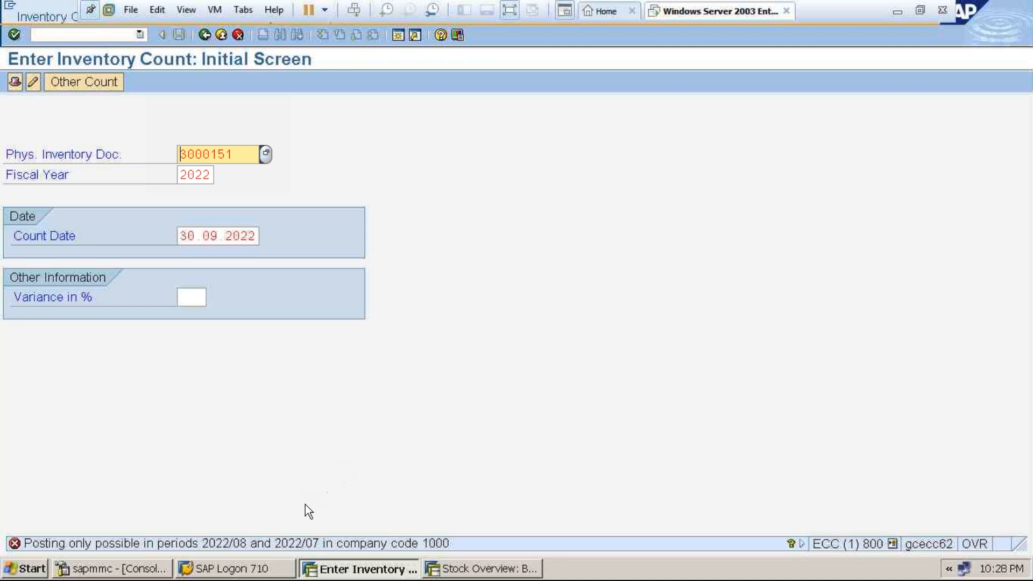
{"action": "key", "text": "Return"}
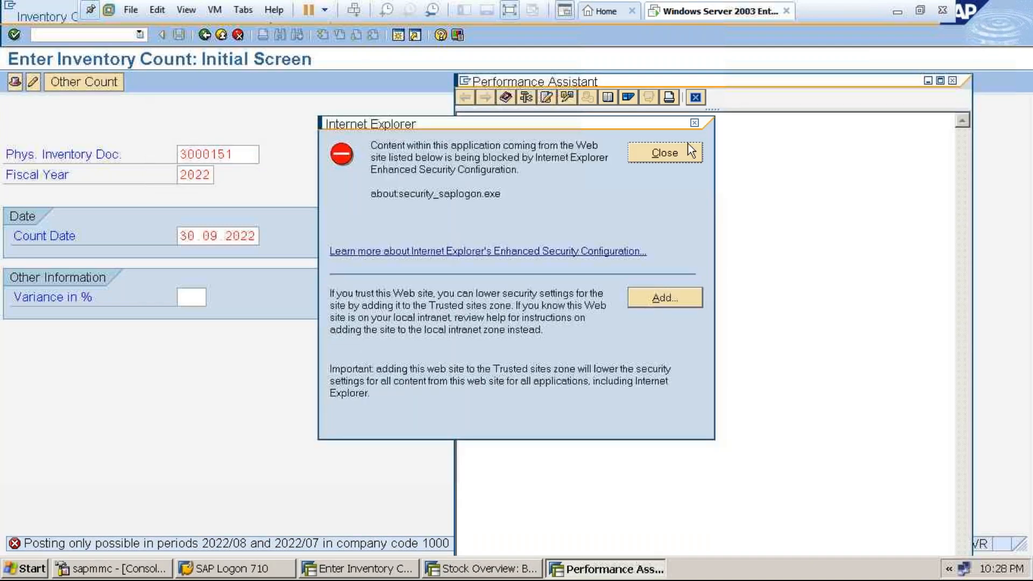
{"action": "left_click", "coordinate": [694, 124]}
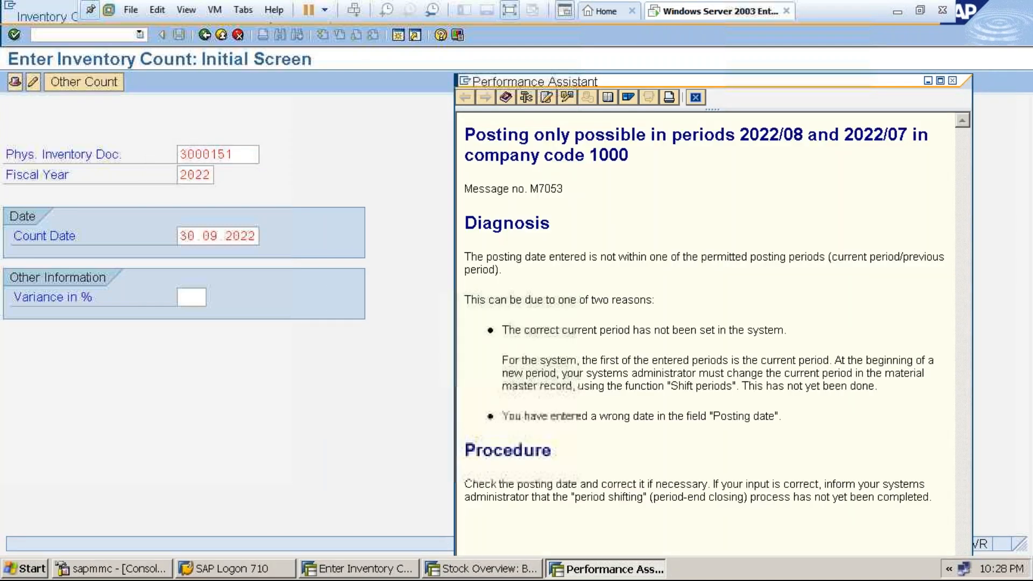
{"action": "left_click", "coordinate": [954, 80]}
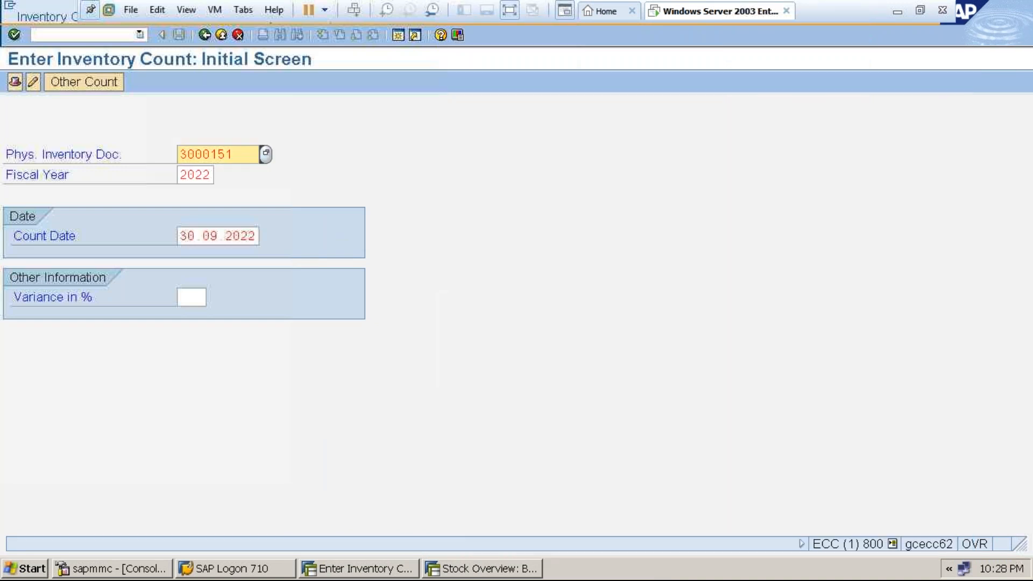
Open General Table Display (SE16N) in a new SAP session and load the table MARV
{"action": "left_click", "coordinate": [398, 35]}
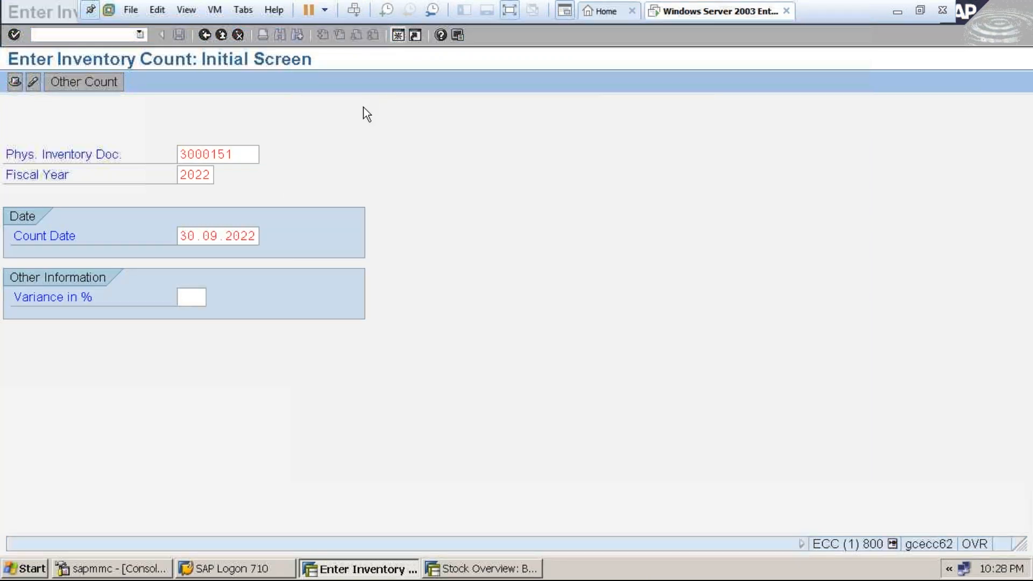
{"action": "type", "text": "SE16N"}
{"action": "key", "text": "Return"}
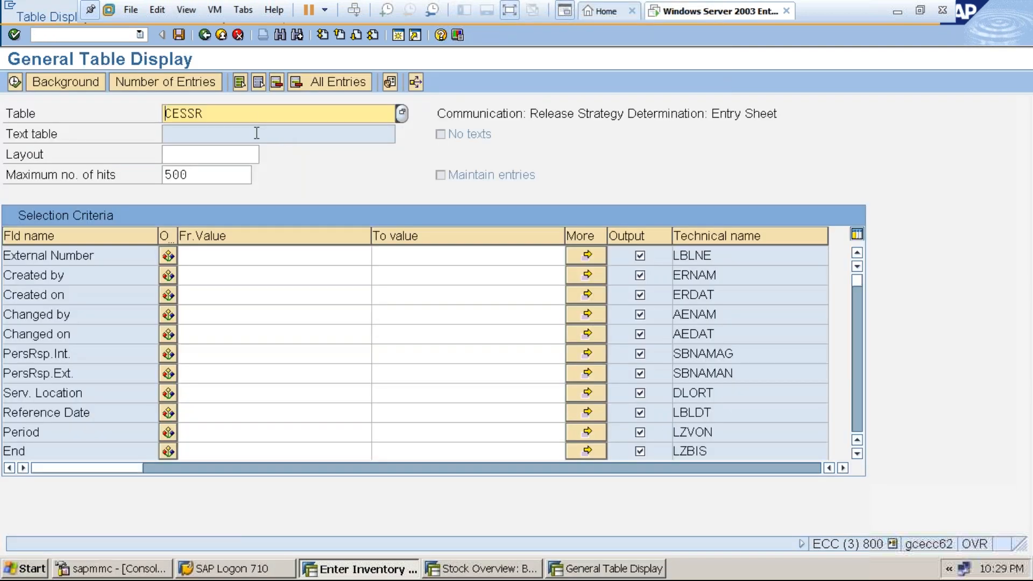
{"action": "left_click", "coordinate": [247, 116]}
{"action": "key", "text": "BackSpace"}
{"action": "key", "text": "BackSpace"}
{"action": "key", "text": "BackSpace"}
{"action": "key", "text": "BackSpace"}
{"action": "key", "text": "BackSpace"}
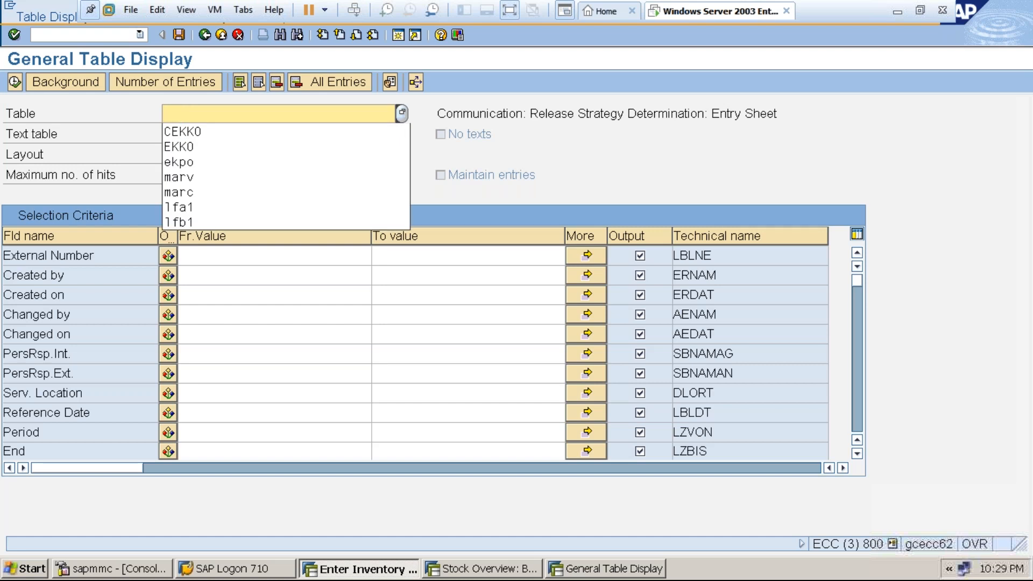
{"action": "type", "text": "MARV"}
{"action": "key", "text": "Return"}
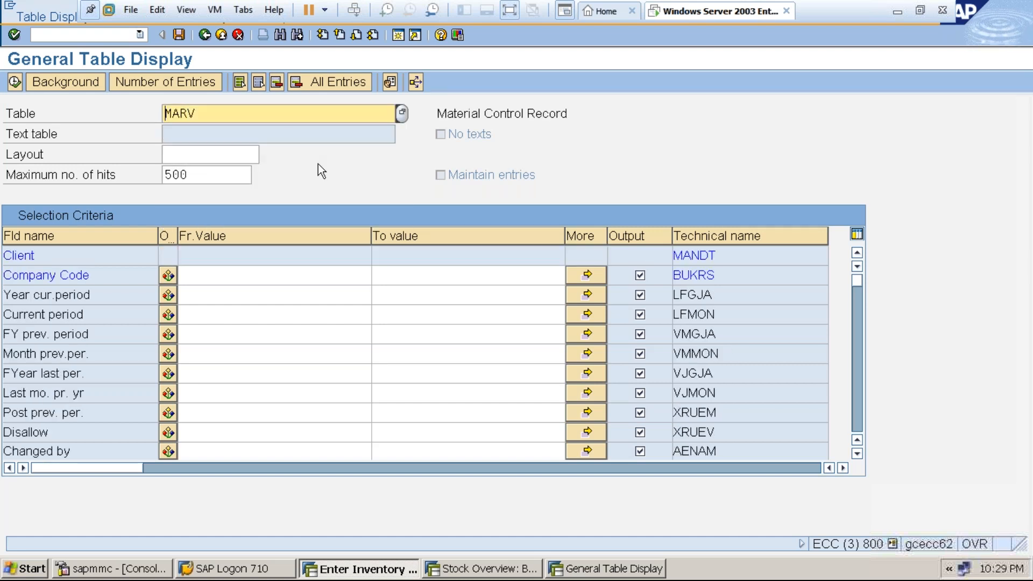
Restrict table MARV to company code 1000, activate the editing function with &SAP EDIT, and display the matching entries
{"action": "left_click", "coordinate": [227, 275]}
{"action": "type", "text": "1000"}
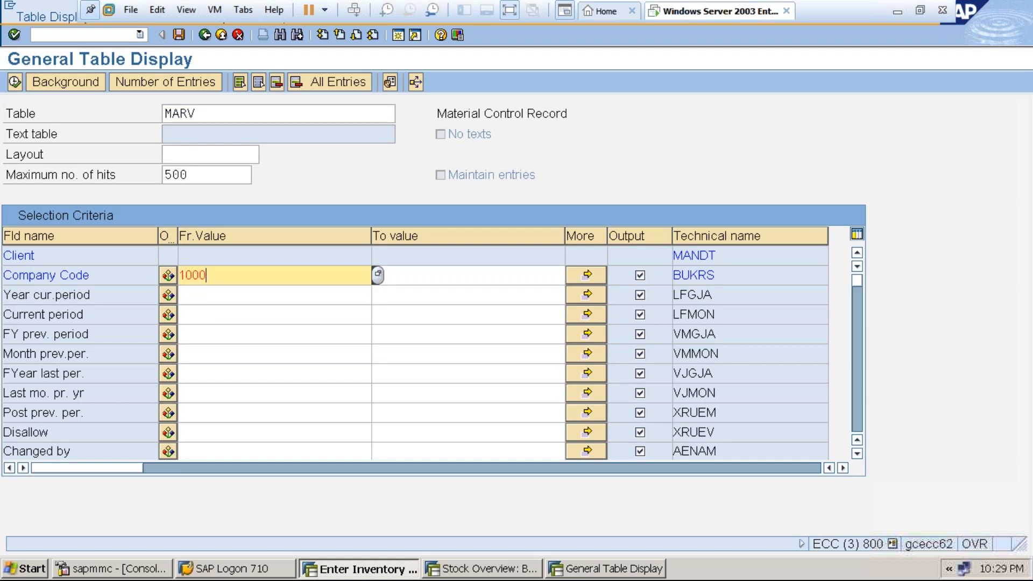
{"action": "key", "text": "Return"}
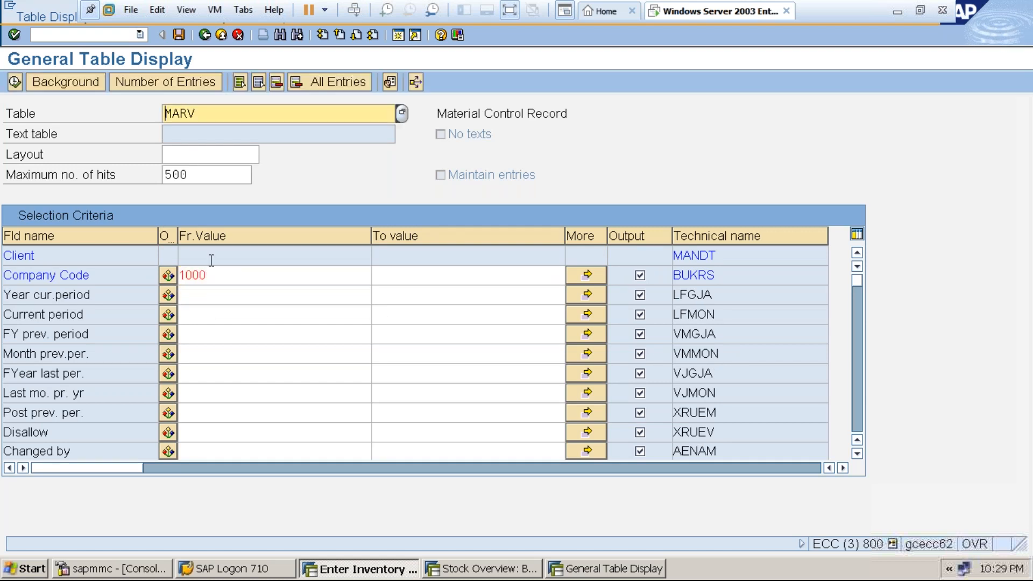
{"action": "left_click", "coordinate": [85, 34]}
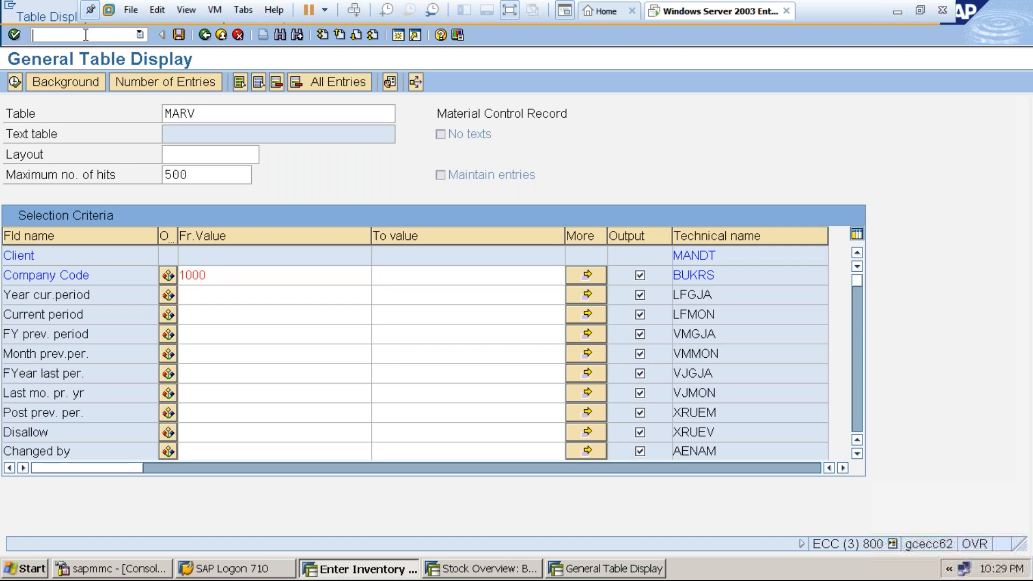
{"action": "type", "text": "&SAP EDIT"}
{"action": "key", "text": "Return"}
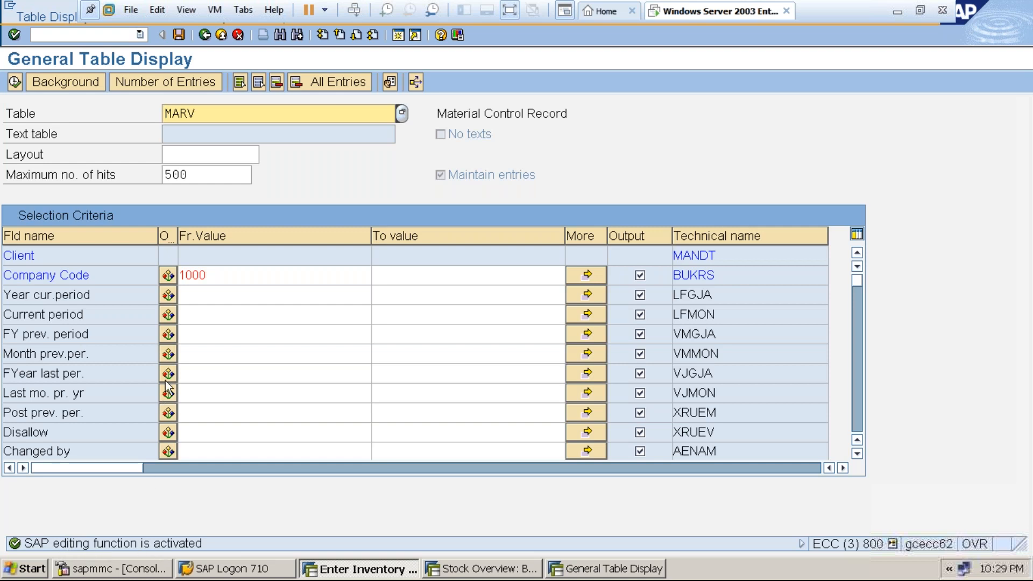
{"action": "left_click", "coordinate": [17, 83]}
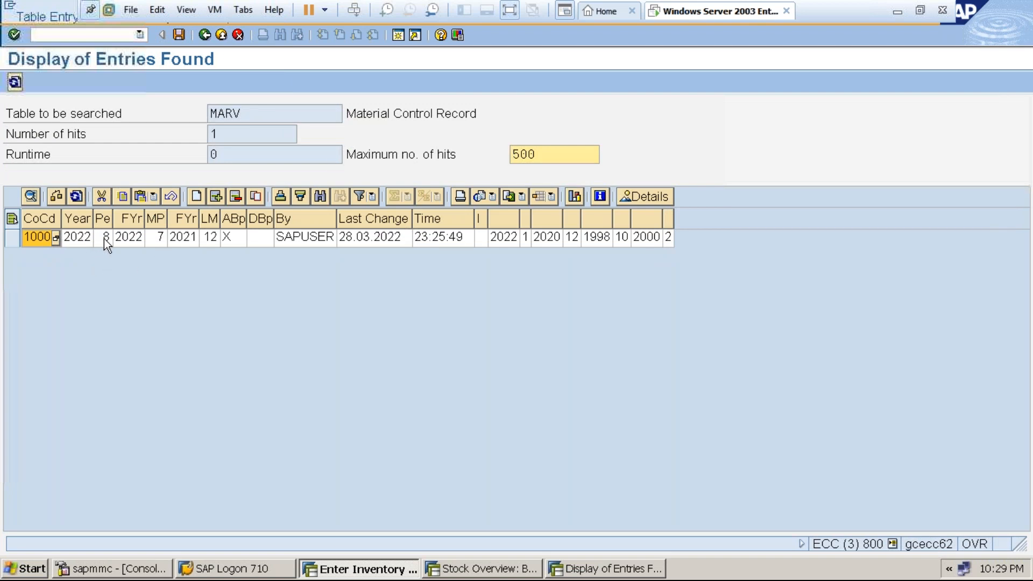
Set the current period to 9 and the previous period's month to 8 for company code 1000, save, and leave the table display
{"action": "left_click", "coordinate": [105, 237]}
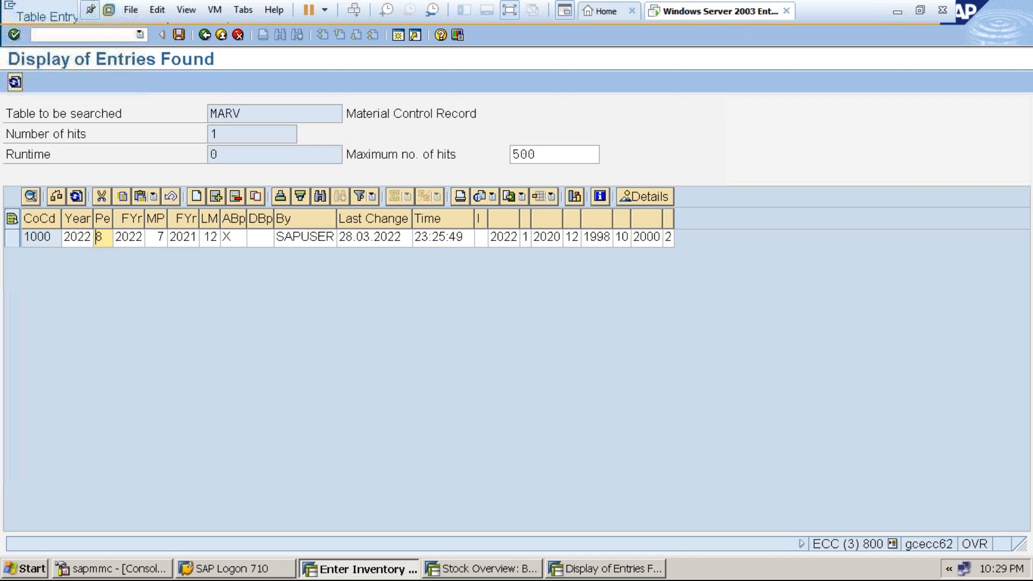
{"action": "key", "text": "Delete"}
{"action": "type", "text": "9"}
{"action": "left_click", "coordinate": [156, 239]}
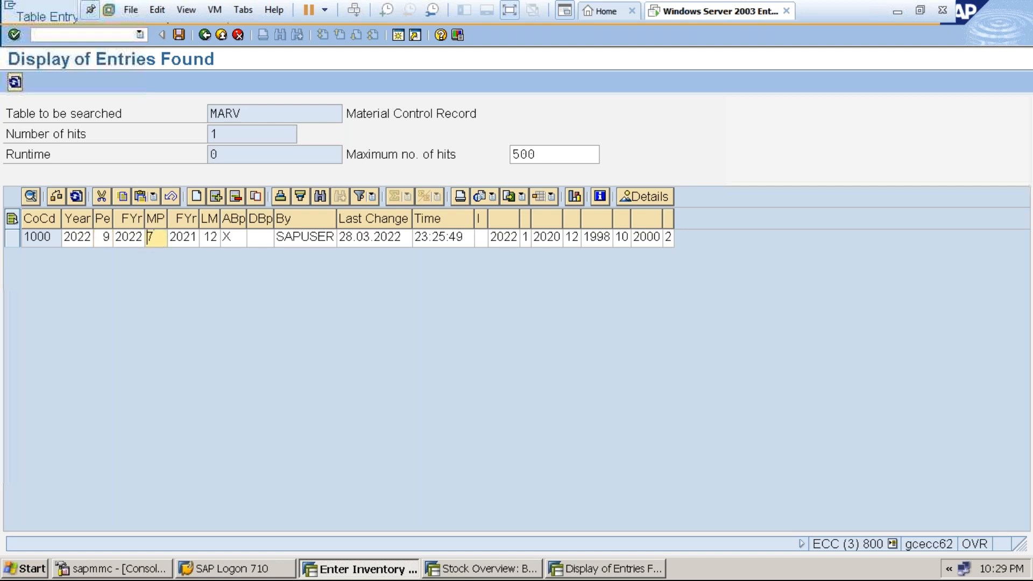
{"action": "key", "text": "Delete"}
{"action": "type", "text": "8"}
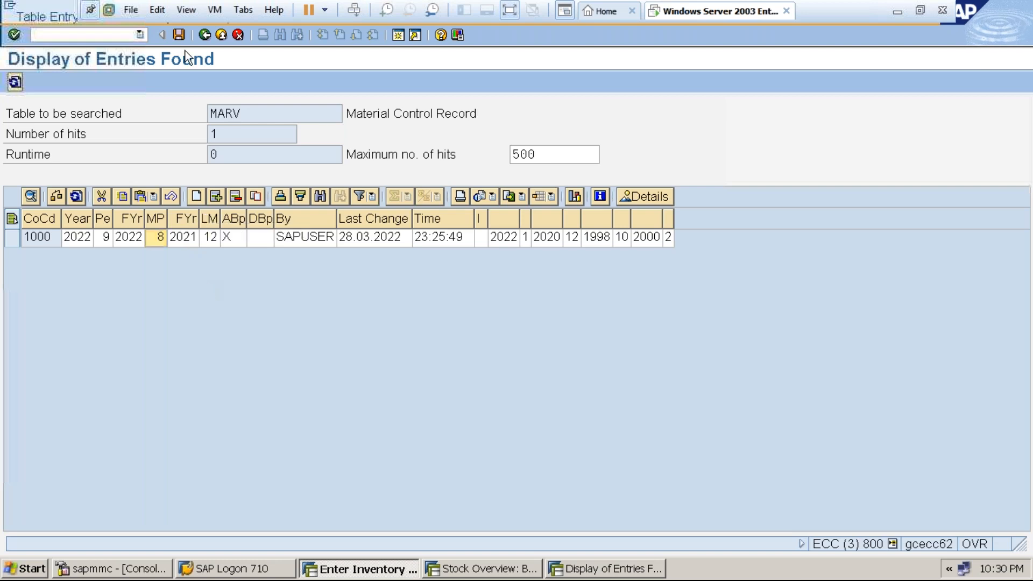
{"action": "left_click", "coordinate": [179, 35]}
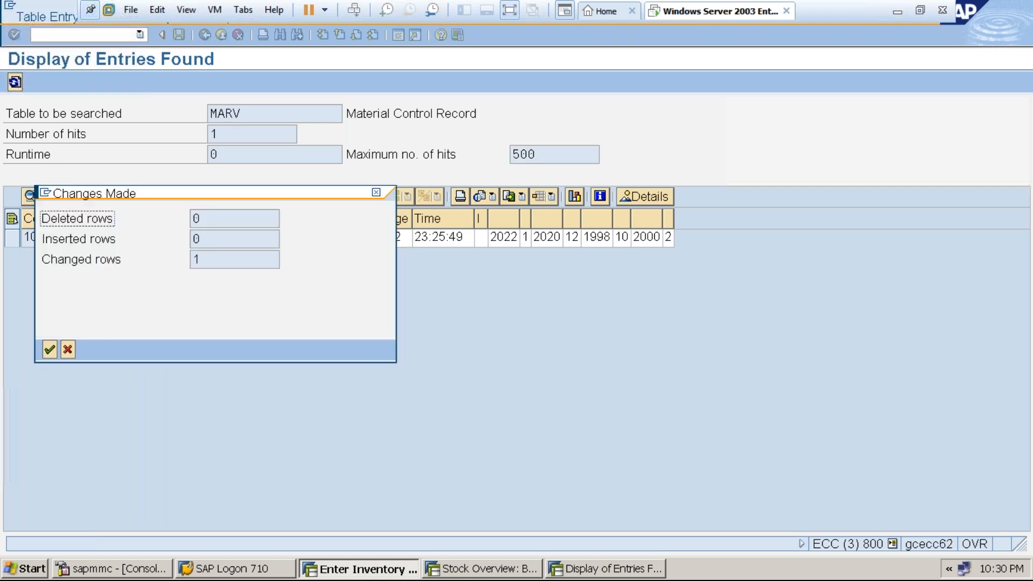
{"action": "left_click", "coordinate": [50, 350]}
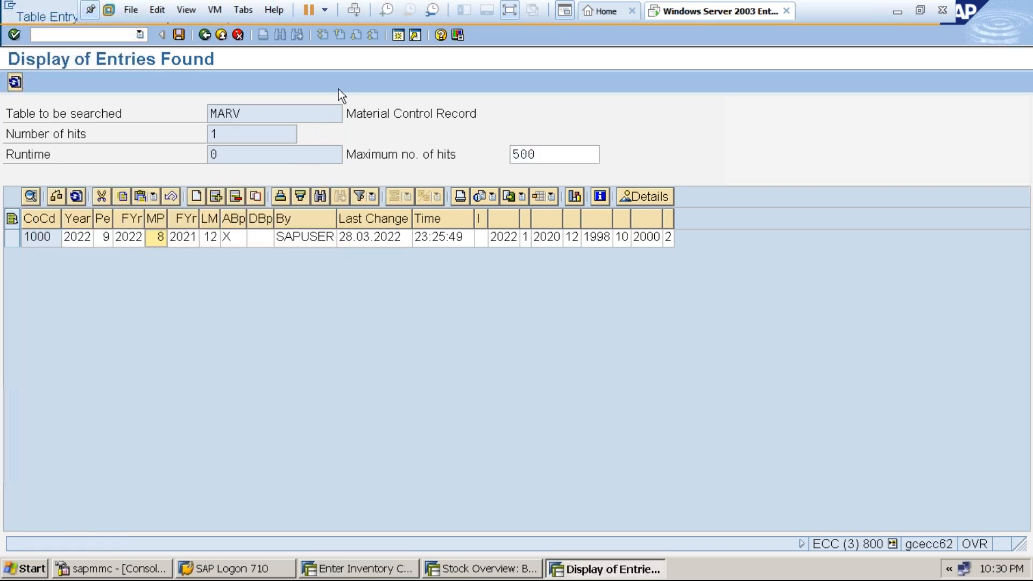
{"action": "left_click", "coordinate": [203, 35]}
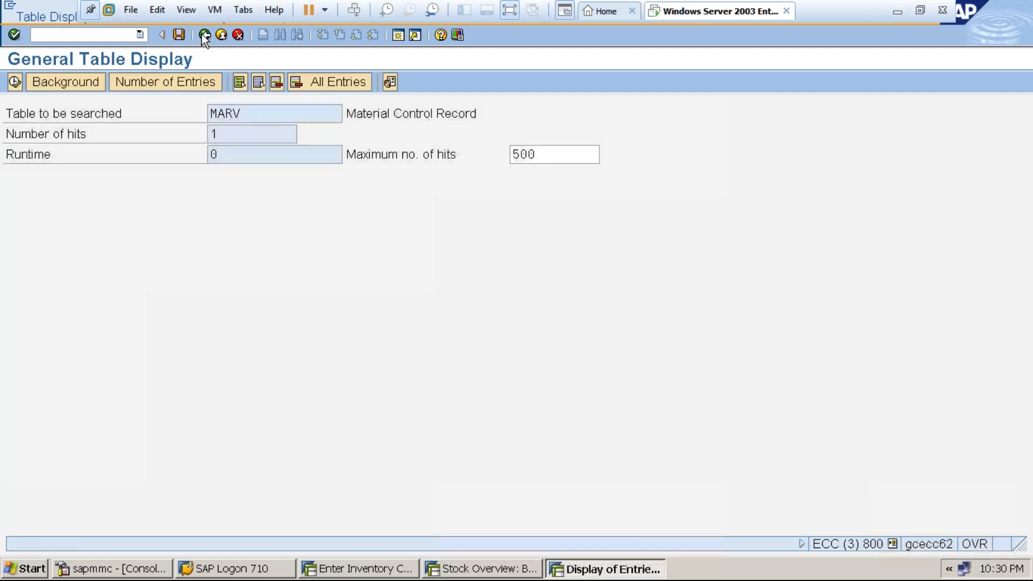
{"action": "left_click", "coordinate": [204, 34]}
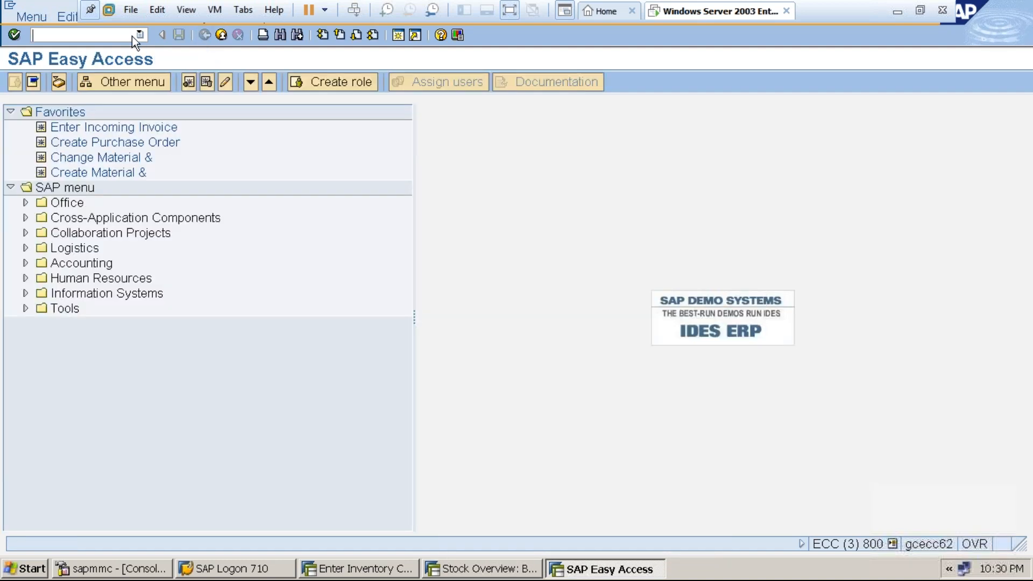
Open Close Period for Material Master Records (MMPV), look over its period and date fields, and close that session
{"action": "type", "text": "MMPV"}
{"action": "key", "text": "Return"}
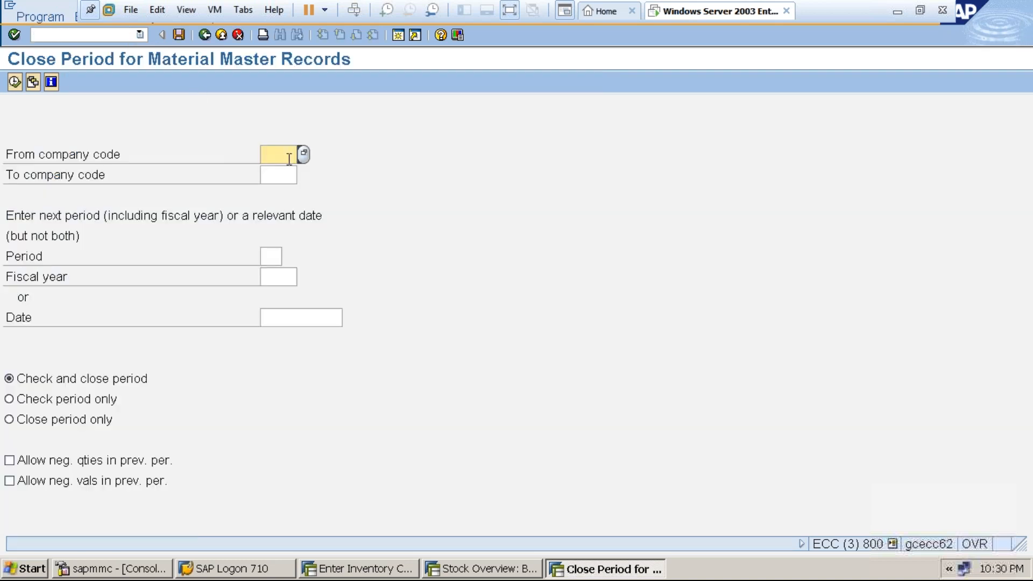
{"action": "left_click", "coordinate": [293, 316]}
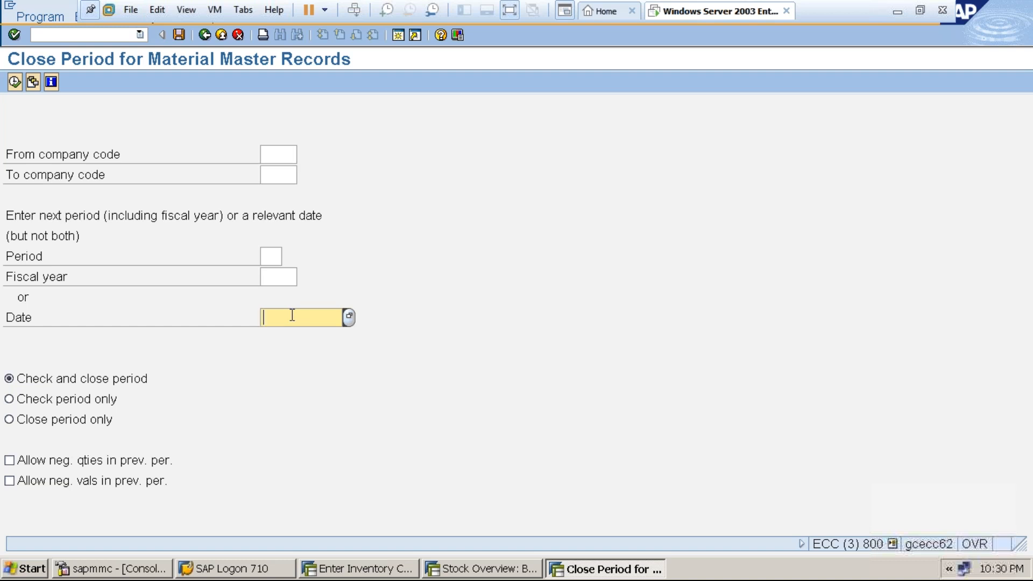
{"action": "left_click", "coordinate": [205, 34]}
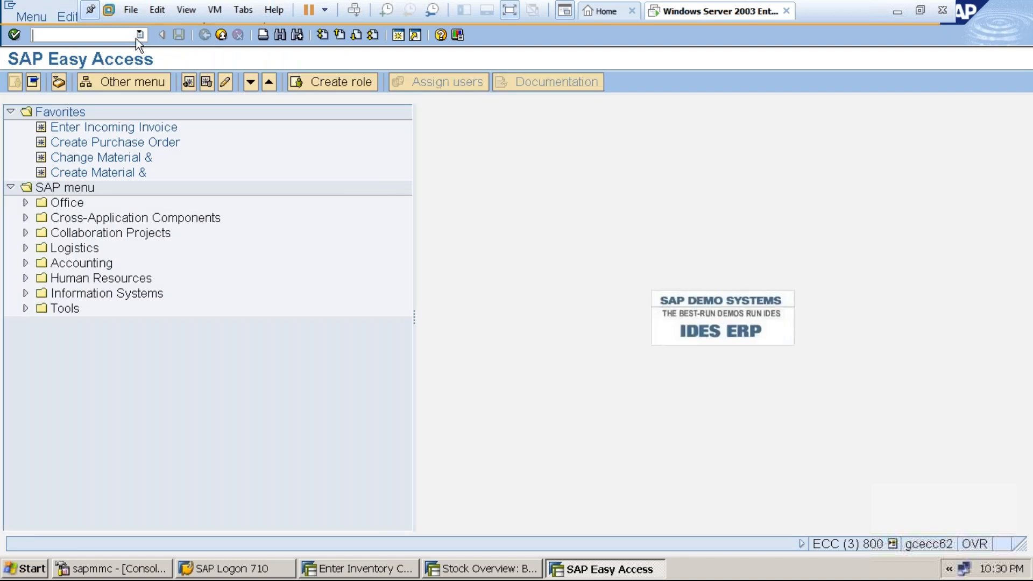
{"action": "left_click", "coordinate": [219, 39]}
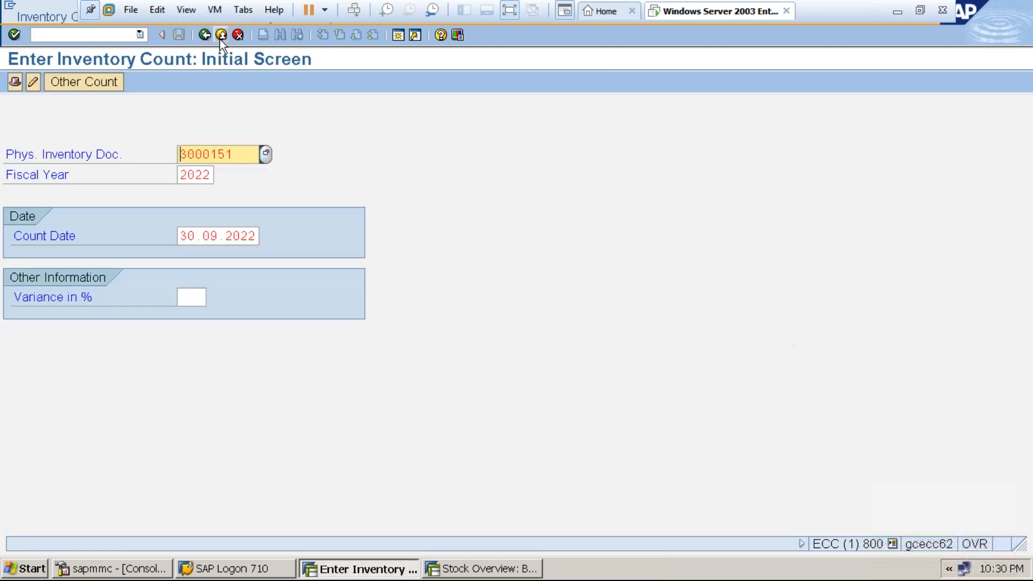
Retry the inventory count, restart Enter Inventory Count, and proceed to the items with fiscal year 2022 and count date 30.09.2022
{"action": "key", "text": "Return"}
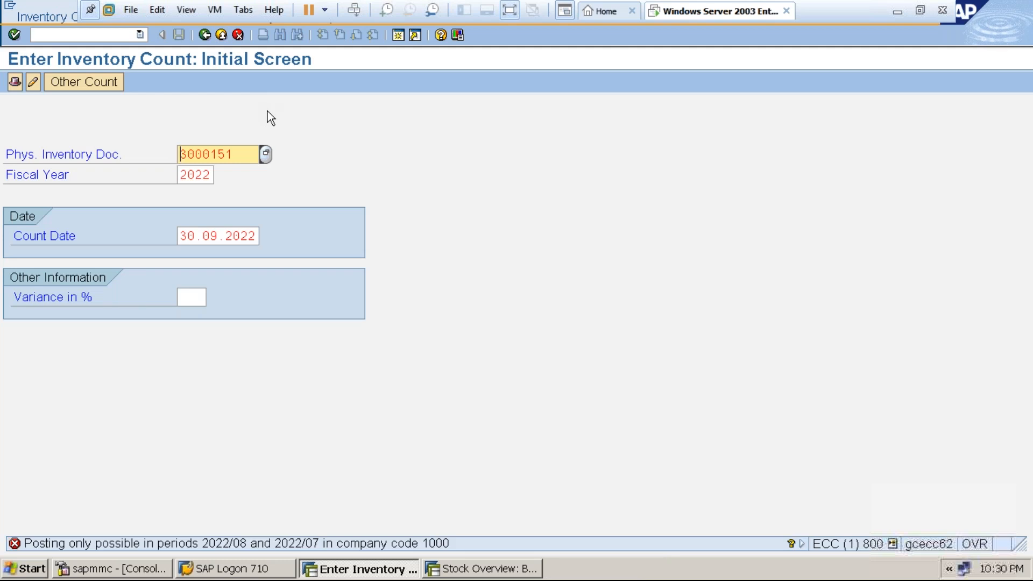
{"action": "left_click", "coordinate": [222, 34]}
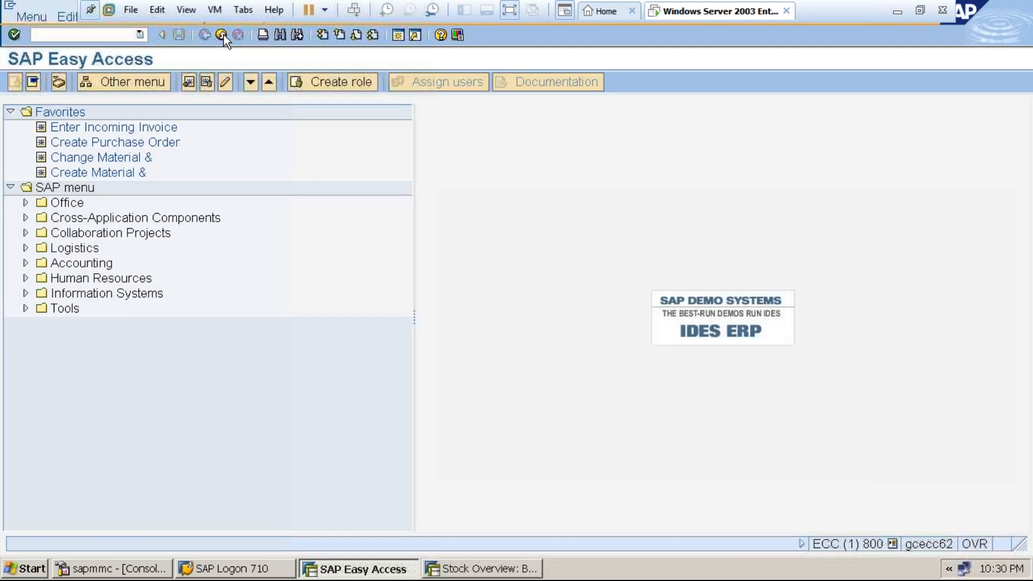
{"action": "type", "text": "mmpv"}
{"action": "key", "text": "Return"}
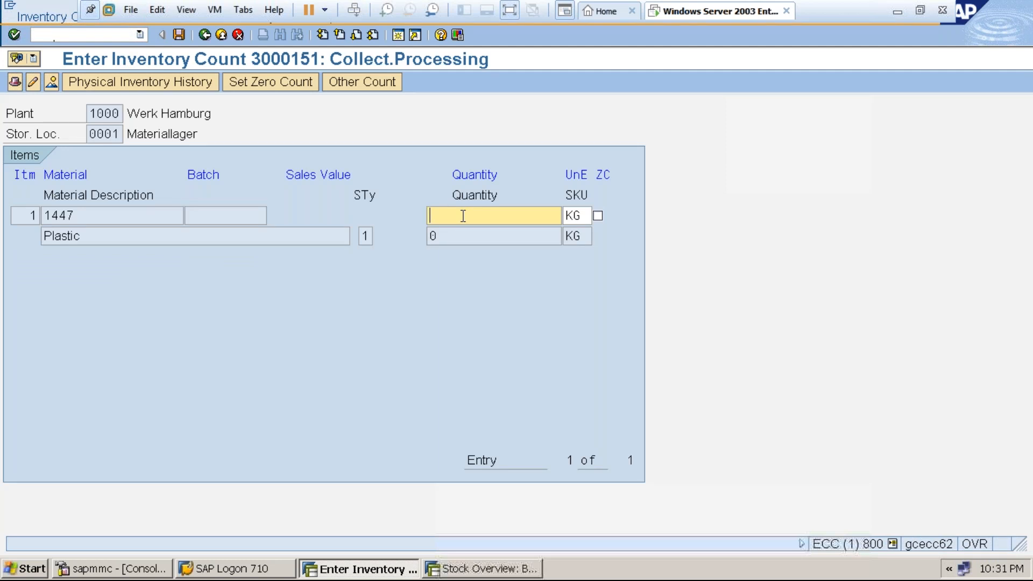
Enter 1300 KG as the counted quantity for material 1447, comparing it with the stock overview, and save the count
{"action": "left_click", "coordinate": [467, 570]}
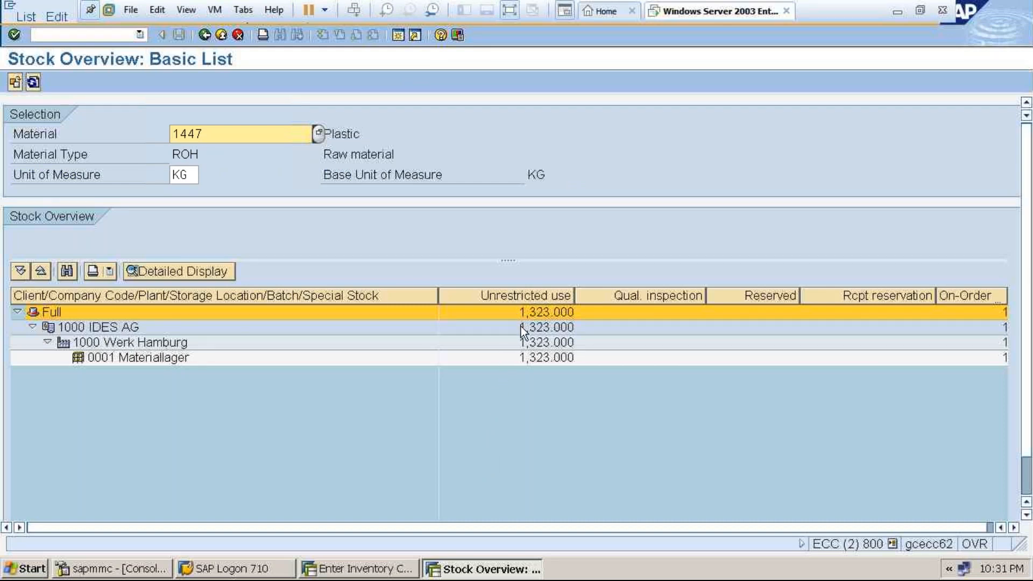
{"action": "left_click", "coordinate": [481, 569]}
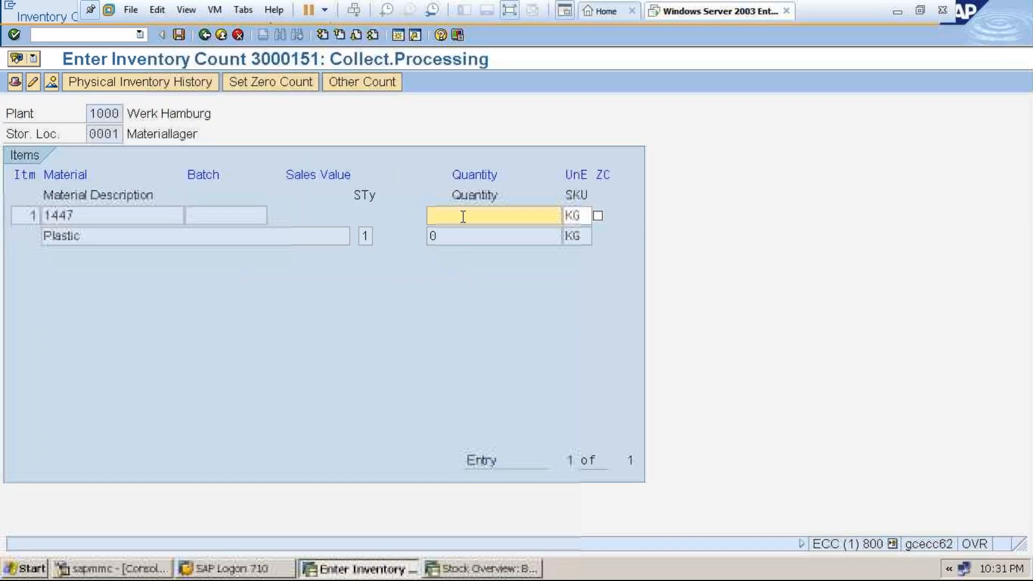
{"action": "type", "text": "1300"}
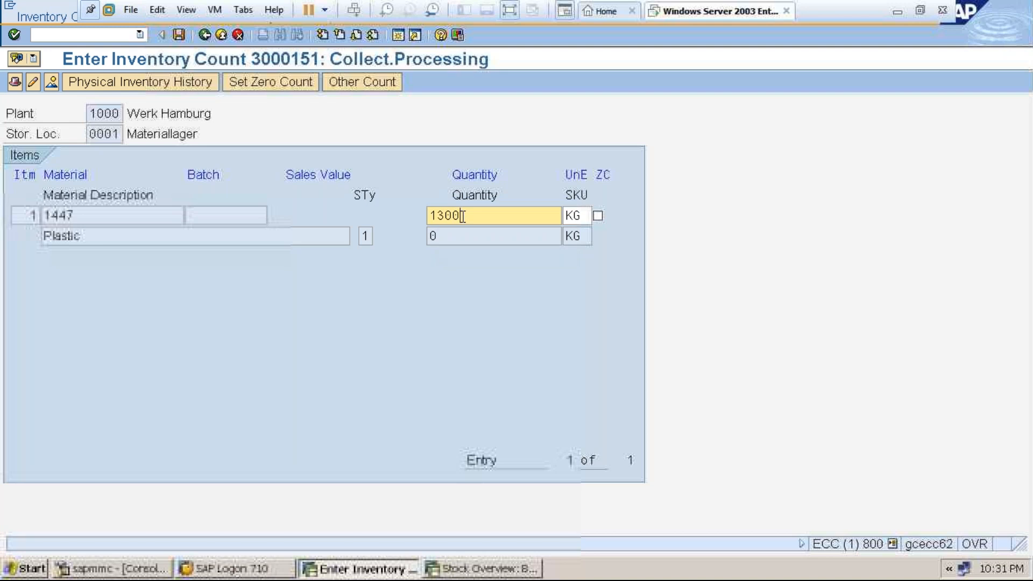
{"action": "left_click", "coordinate": [480, 563]}
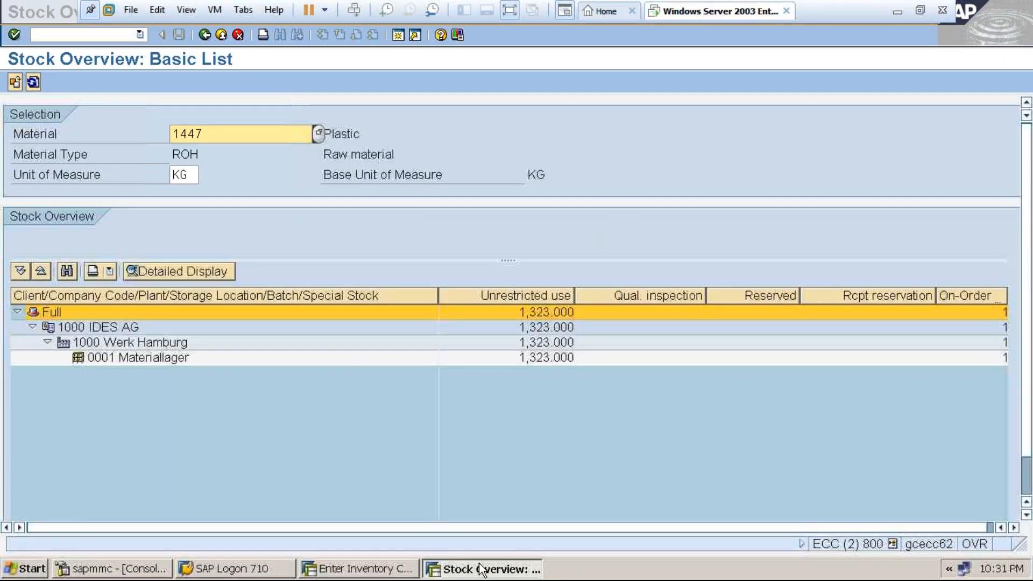
{"action": "left_click", "coordinate": [480, 569]}
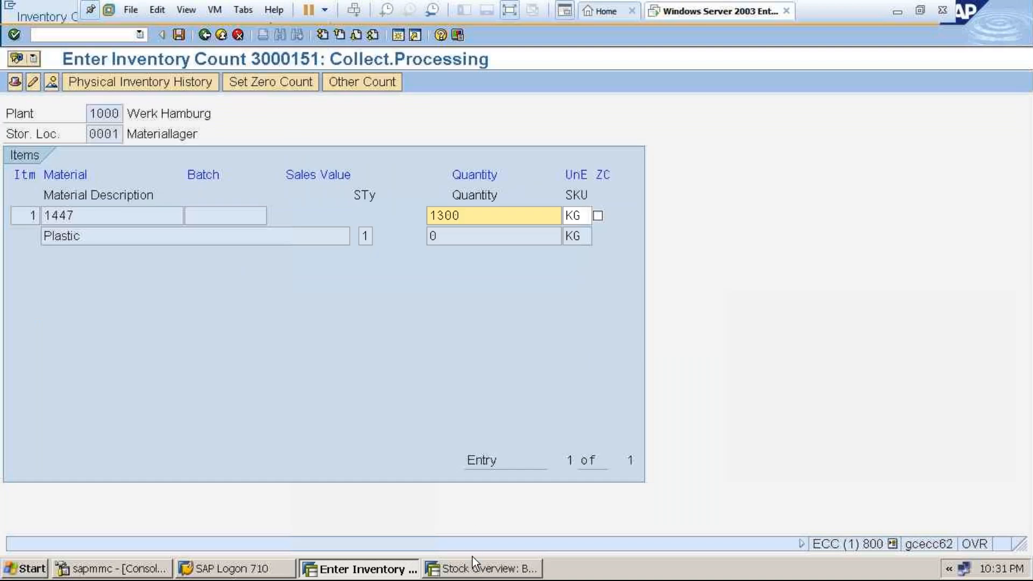
{"action": "left_click", "coordinate": [471, 565]}
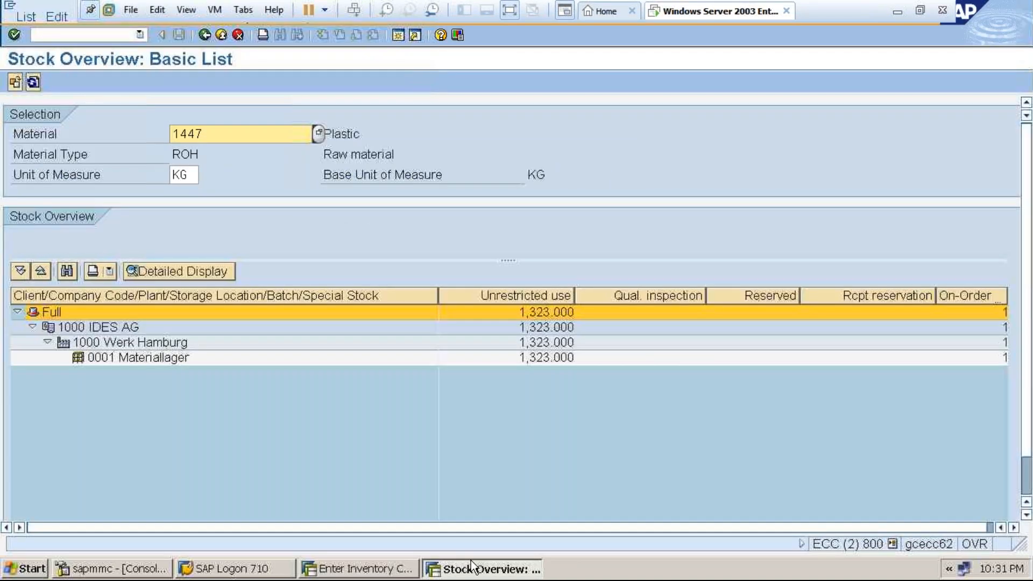
{"action": "left_click", "coordinate": [357, 569]}
{"action": "key", "text": "Return"}
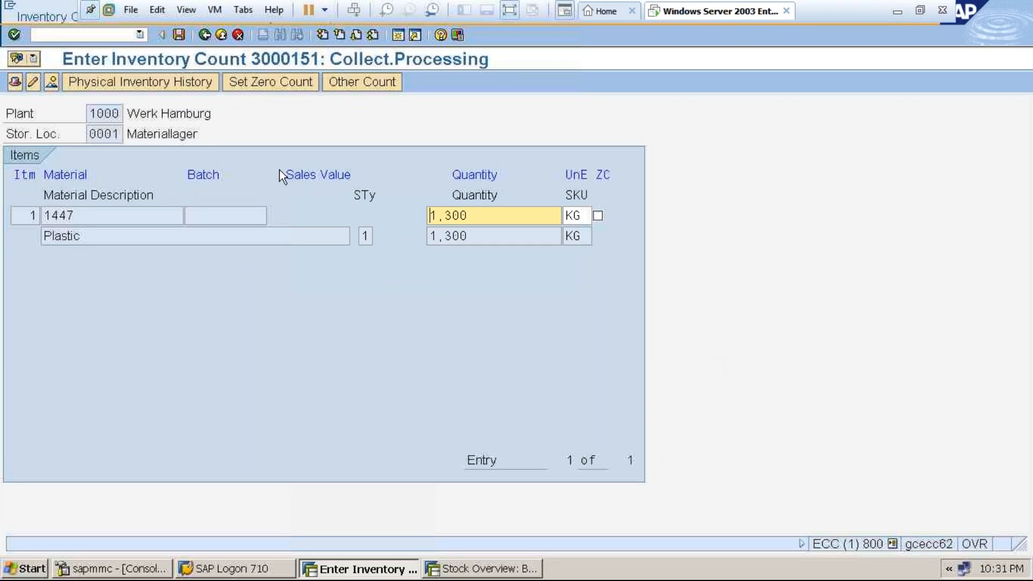
{"action": "left_click", "coordinate": [178, 35]}
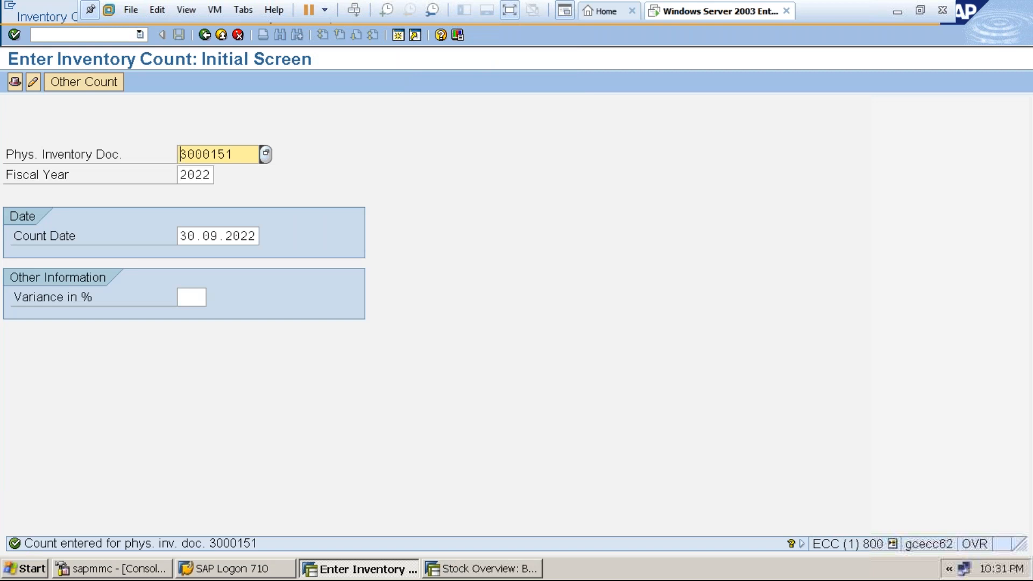
{"action": "left_click", "coordinate": [491, 574]}
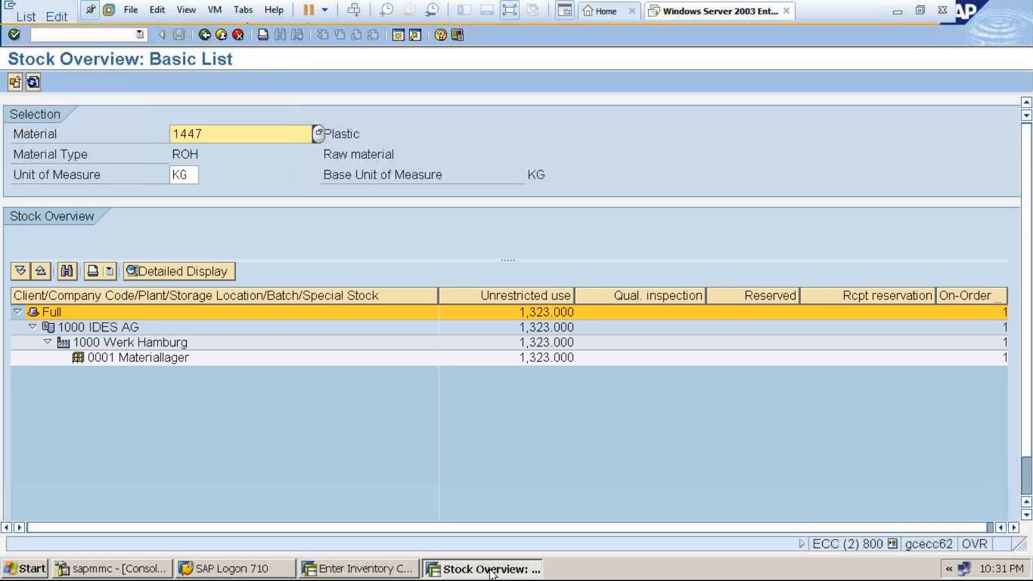
{"action": "left_click", "coordinate": [490, 570]}
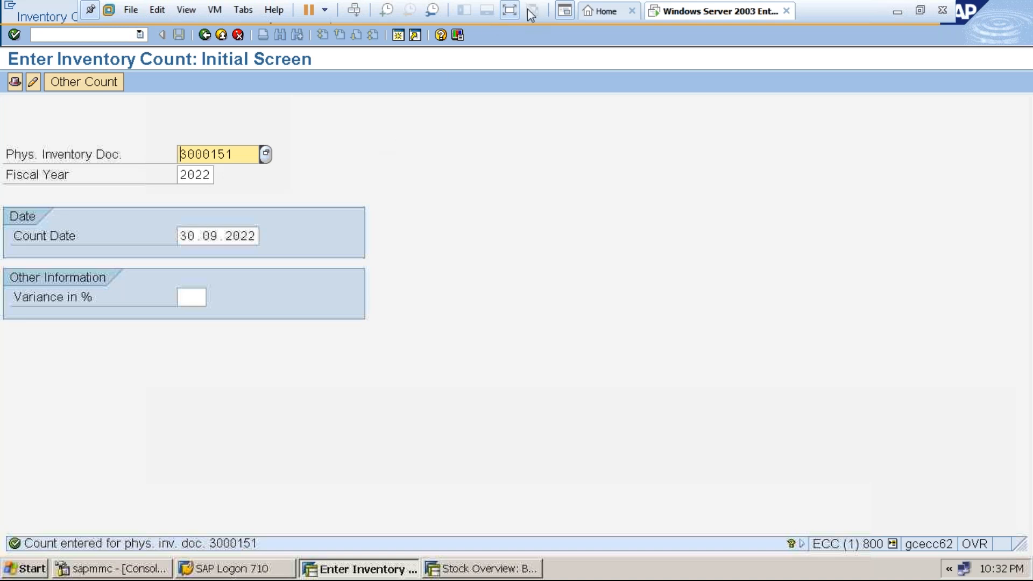
Switch to the Word notes and read the Step 4 instructions on posting differences and recording reasons for movement
{"action": "left_click", "coordinate": [510, 11]}
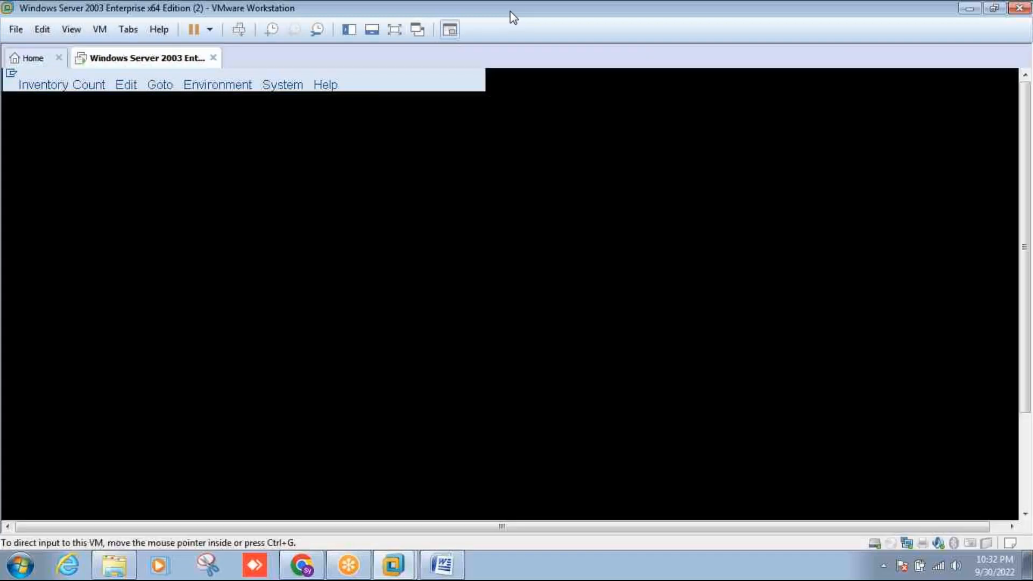
{"action": "left_click", "coordinate": [439, 566]}
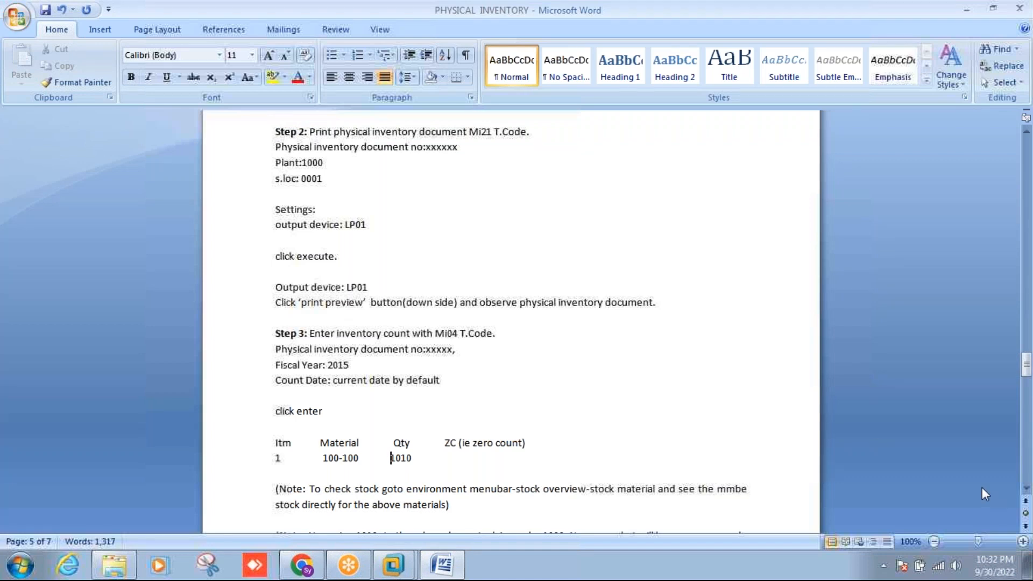
{"action": "left_click", "coordinate": [1026, 490]}
{"action": "left_click", "coordinate": [1026, 490]}
{"action": "left_click", "coordinate": [1027, 489]}
{"action": "left_click", "coordinate": [1027, 491]}
{"action": "left_click", "coordinate": [1027, 490]}
{"action": "left_click", "coordinate": [1026, 490]}
{"action": "left_click", "coordinate": [1027, 490]}
{"action": "left_click", "coordinate": [1026, 491]}
{"action": "left_click", "coordinate": [1026, 491]}
{"action": "left_click", "coordinate": [1027, 490]}
{"action": "left_click", "coordinate": [1027, 490]}
{"action": "left_click", "coordinate": [1027, 489]}
{"action": "left_click", "coordinate": [1026, 489]}
{"action": "left_click", "coordinate": [1026, 490]}
{"action": "left_click", "coordinate": [1027, 489]}
{"action": "left_click", "coordinate": [1027, 489]}
{"action": "left_click", "coordinate": [1027, 490]}
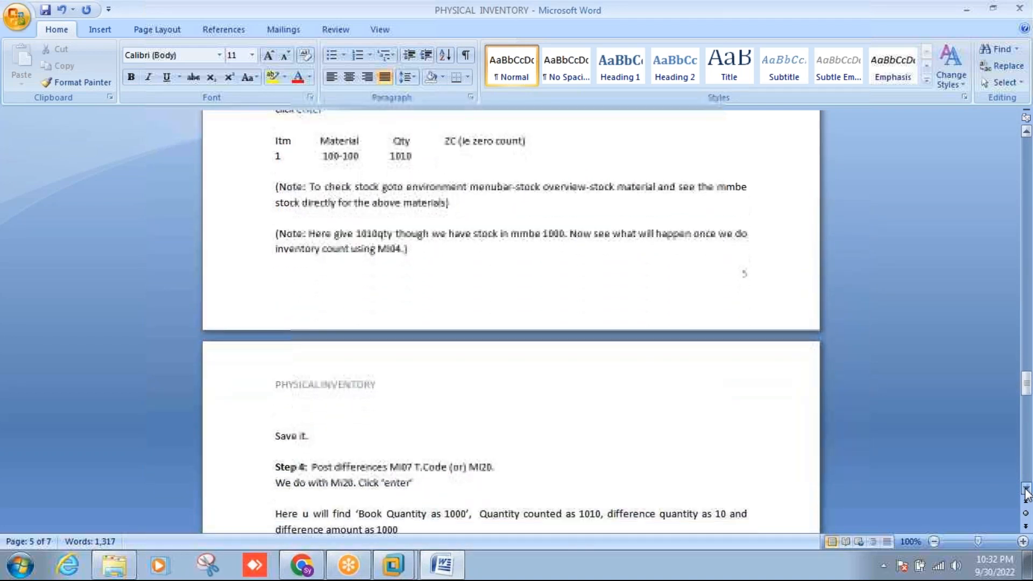
{"action": "left_click", "coordinate": [1026, 490]}
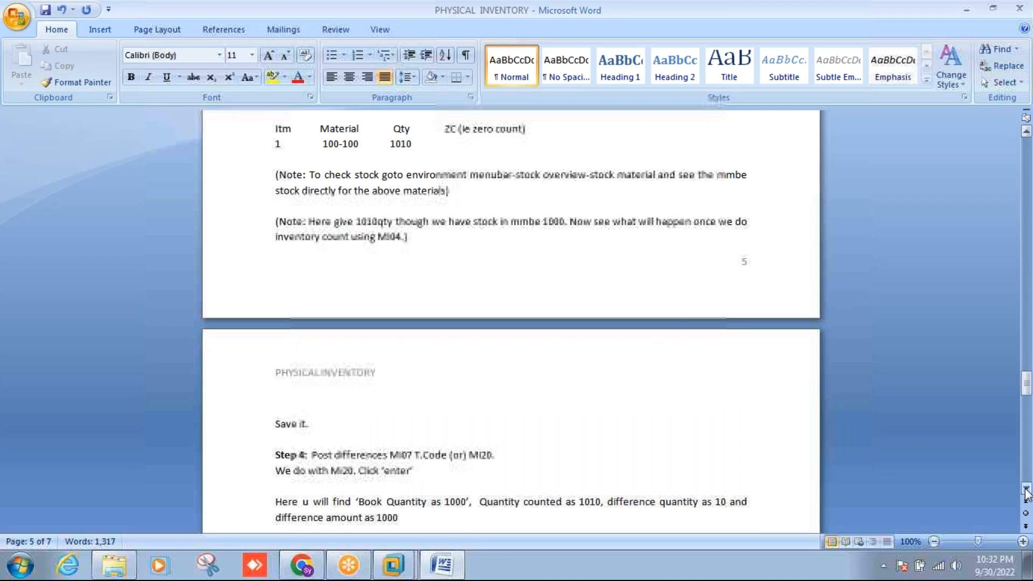
{"action": "left_click", "coordinate": [1027, 491]}
{"action": "left_click", "coordinate": [1026, 490]}
{"action": "left_click", "coordinate": [1026, 490]}
{"action": "left_click", "coordinate": [1027, 491]}
{"action": "left_click", "coordinate": [1026, 491]}
{"action": "left_click", "coordinate": [1026, 491]}
{"action": "left_click", "coordinate": [1027, 491]}
{"action": "left_click", "coordinate": [1026, 490]}
{"action": "left_click", "coordinate": [1027, 491]}
{"action": "left_click", "coordinate": [1027, 490]}
{"action": "left_click", "coordinate": [1026, 491]}
{"action": "left_click", "coordinate": [1027, 491]}
{"action": "left_click", "coordinate": [1027, 490]}
{"action": "left_click", "coordinate": [1027, 491]}
{"action": "left_click", "coordinate": [1027, 491]}
{"action": "left_click", "coordinate": [1027, 491]}
{"action": "left_click", "coordinate": [1027, 490]}
{"action": "left_click", "coordinate": [1027, 491]}
{"action": "left_click", "coordinate": [1026, 491]}
{"action": "left_click", "coordinate": [1026, 491]}
{"action": "left_click", "coordinate": [1027, 490]}
{"action": "left_click", "coordinate": [1026, 490]}
{"action": "left_click", "coordinate": [1026, 491]}
{"action": "left_click", "coordinate": [1027, 491]}
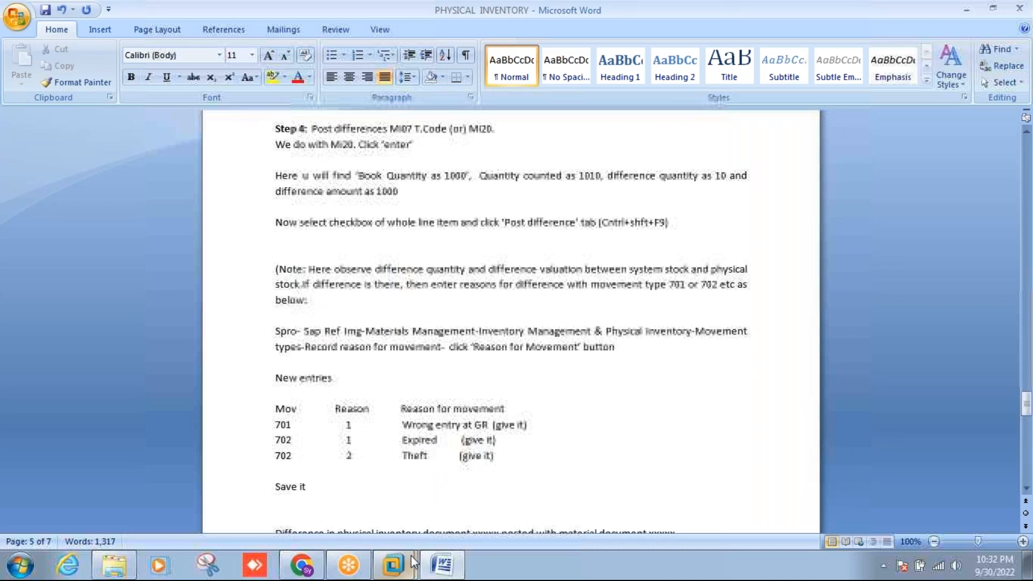
{"action": "mouse_move", "coordinate": [413, 562]}
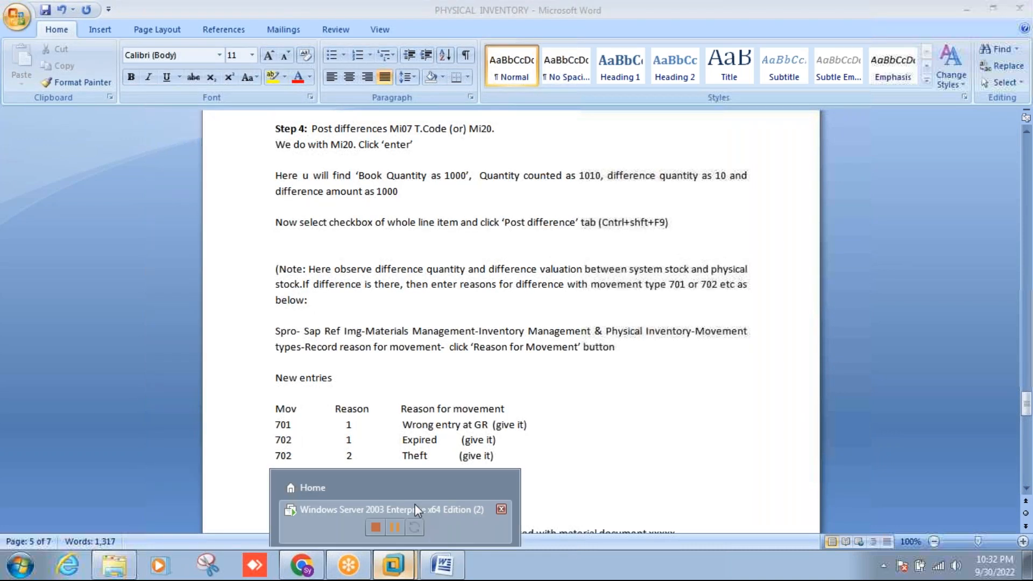
Switch back to SAP, leave the inventory count, and open List of Inventory Differences (MI20) with material 1447 in plant 1000
{"action": "left_click", "coordinate": [415, 504]}
{"action": "left_click", "coordinate": [220, 102]}
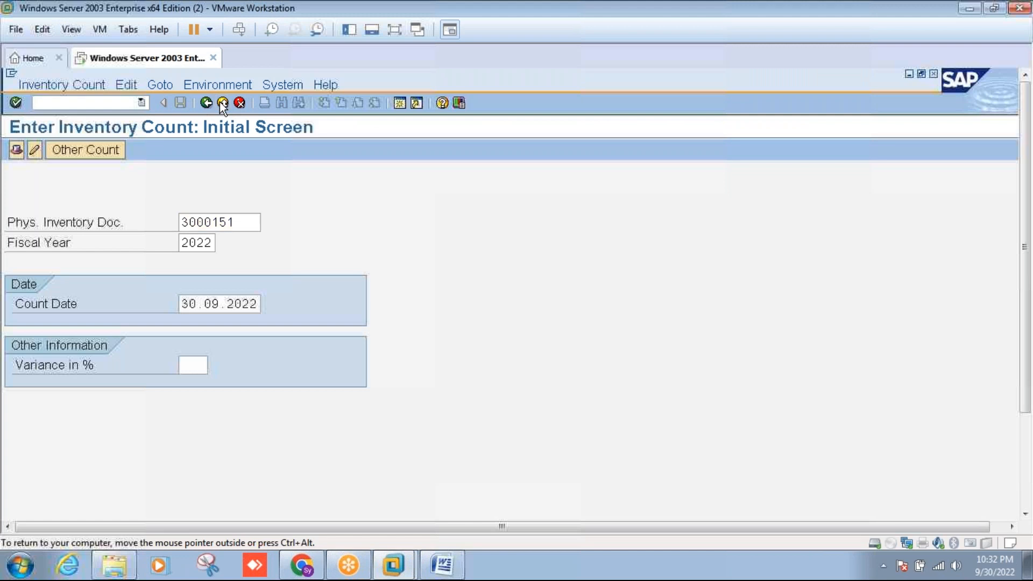
{"action": "left_click", "coordinate": [111, 104]}
{"action": "type", "text": "MI20"}
{"action": "key", "text": "Return"}
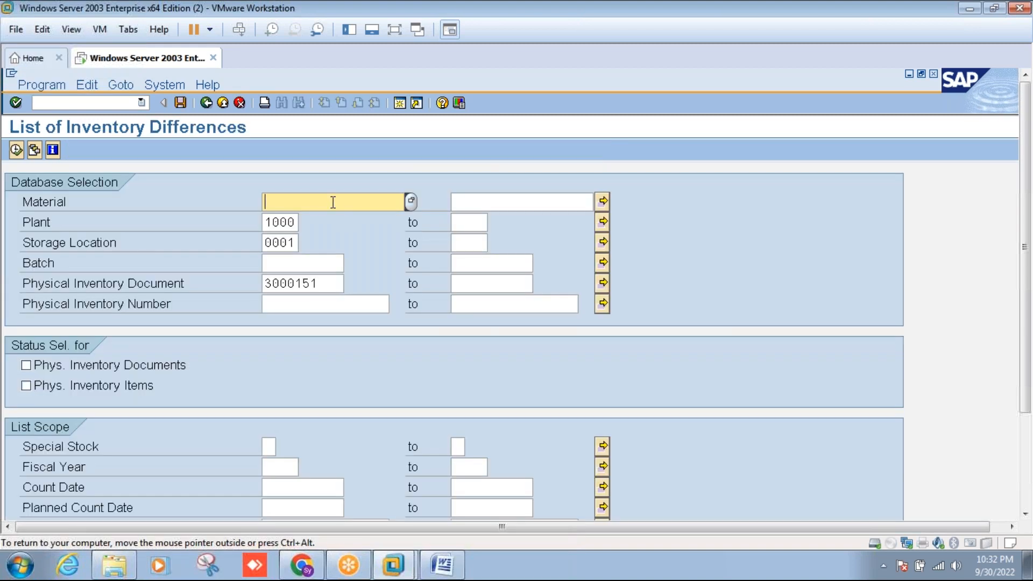
{"action": "type", "text": "1447"}
{"action": "key", "text": "Return"}
Check the Step 4 instructions in the Word notes and run the list of inventory differences for material 1447
{"action": "left_click", "coordinate": [444, 565]}
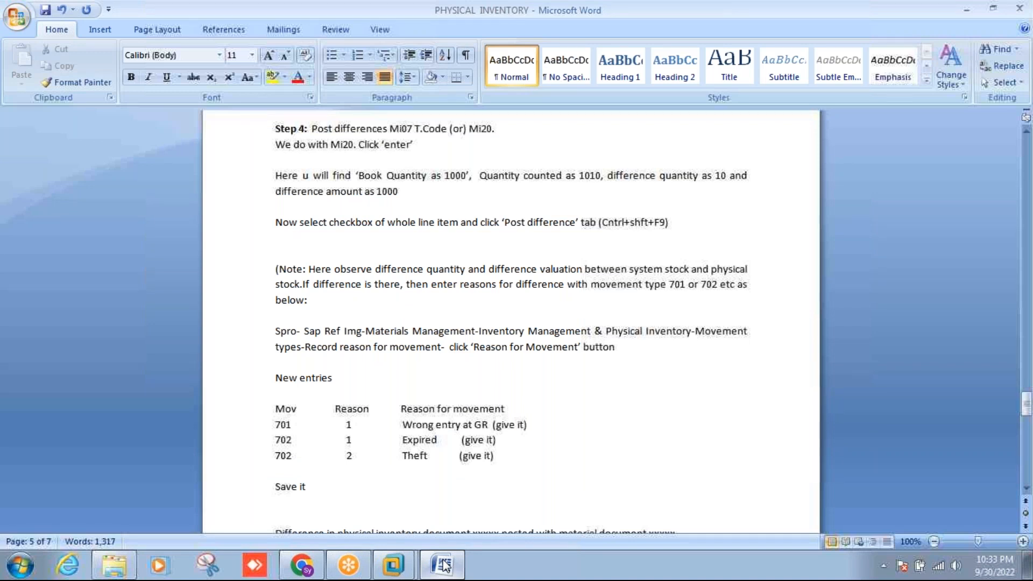
{"action": "left_click", "coordinate": [443, 560]}
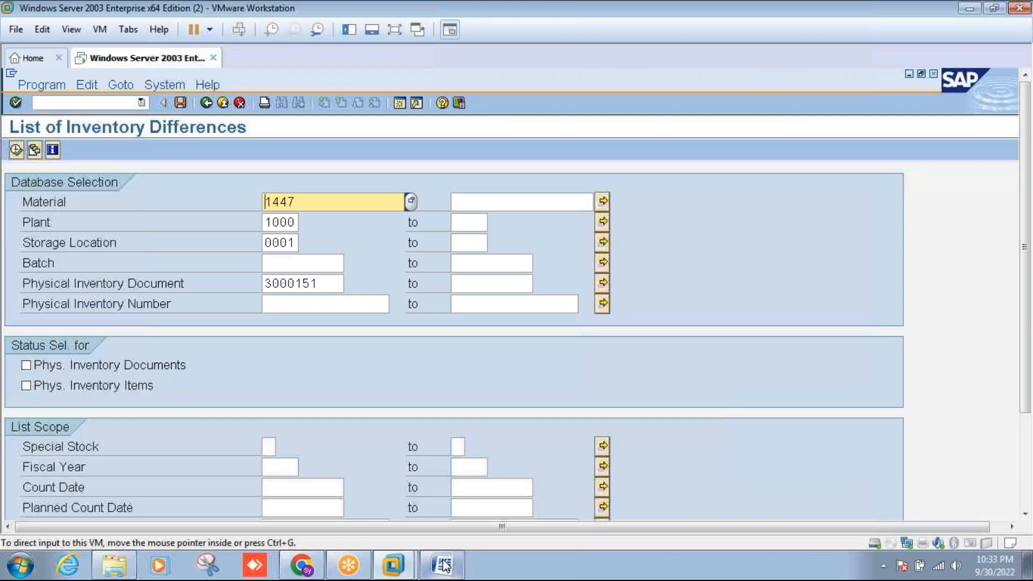
{"action": "left_click", "coordinate": [443, 563]}
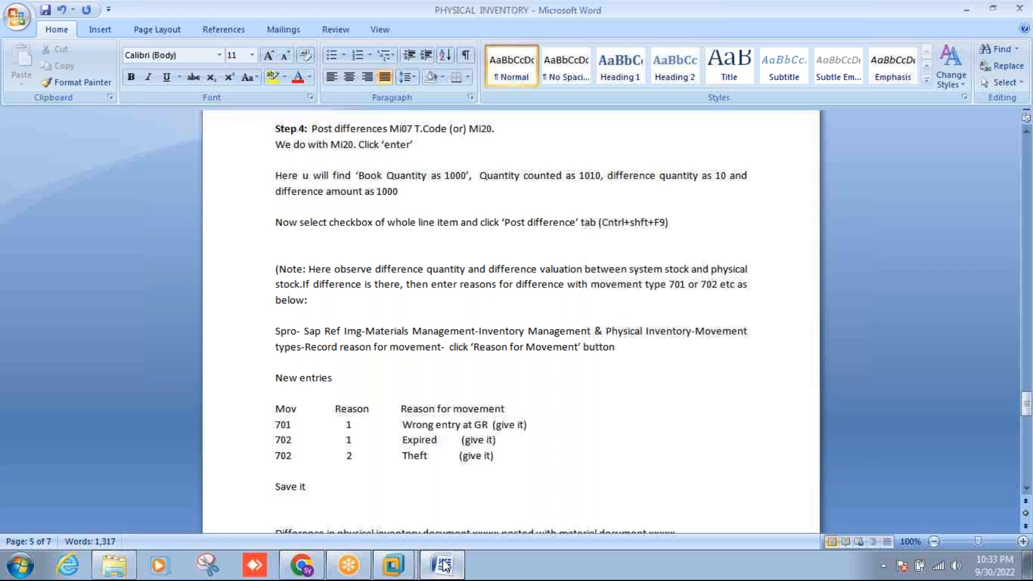
{"action": "left_click", "coordinate": [443, 565]}
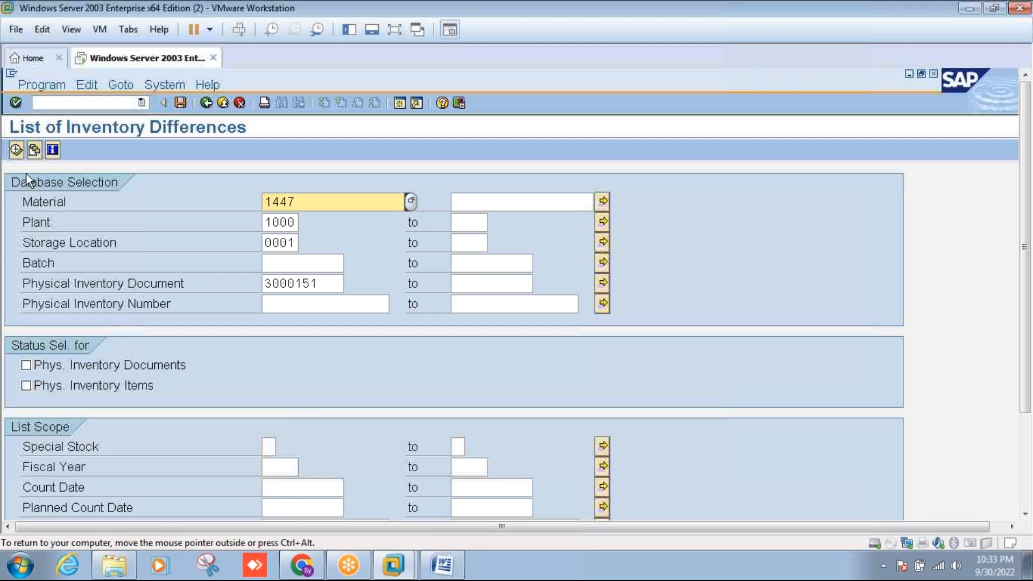
{"action": "left_click", "coordinate": [16, 150]}
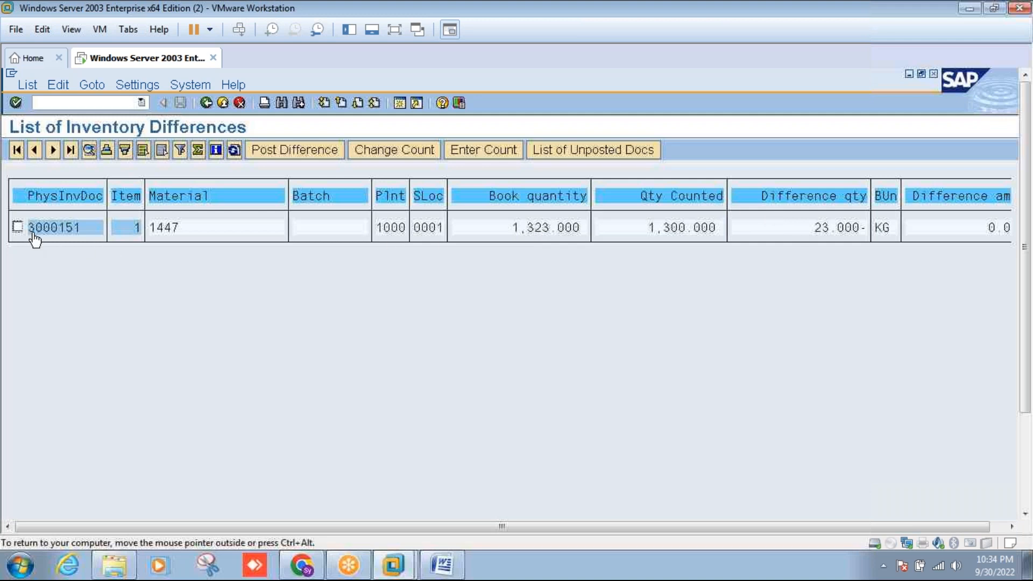
Try to post the inventory difference for material 1447 with reason 0004, delivered wrong prod
{"action": "left_click", "coordinate": [291, 150]}
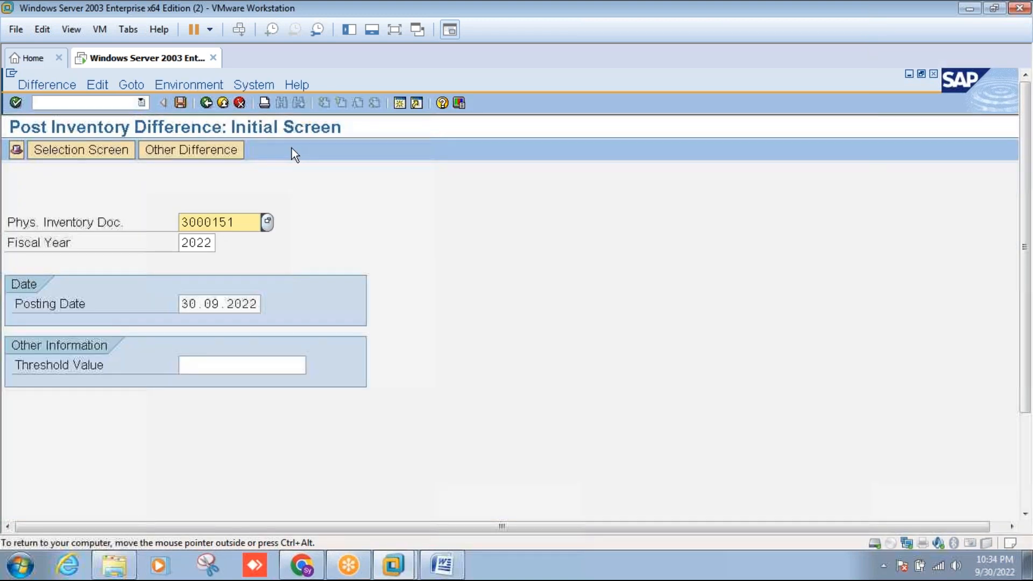
{"action": "key", "text": "Return"}
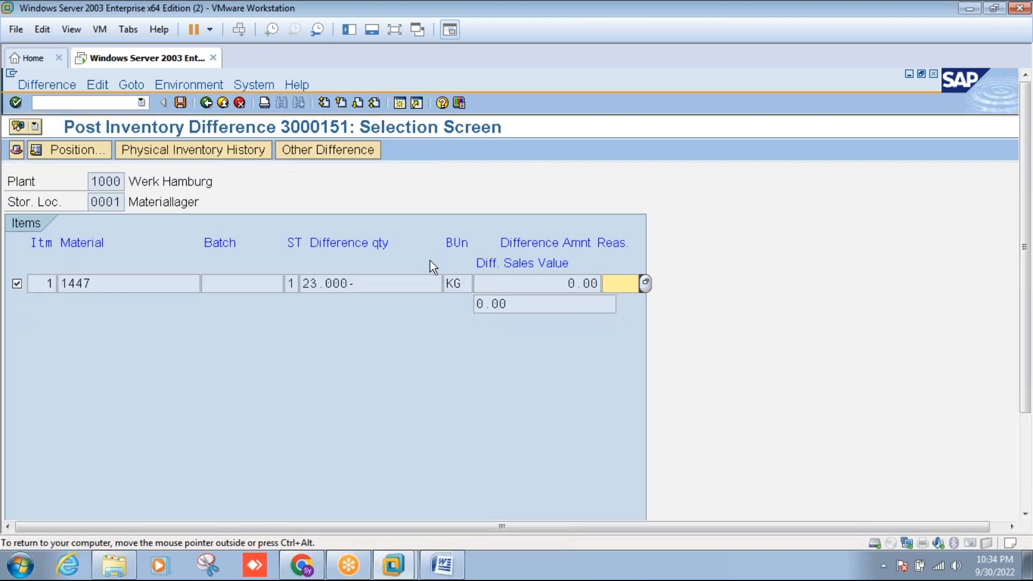
{"action": "left_click", "coordinate": [644, 283]}
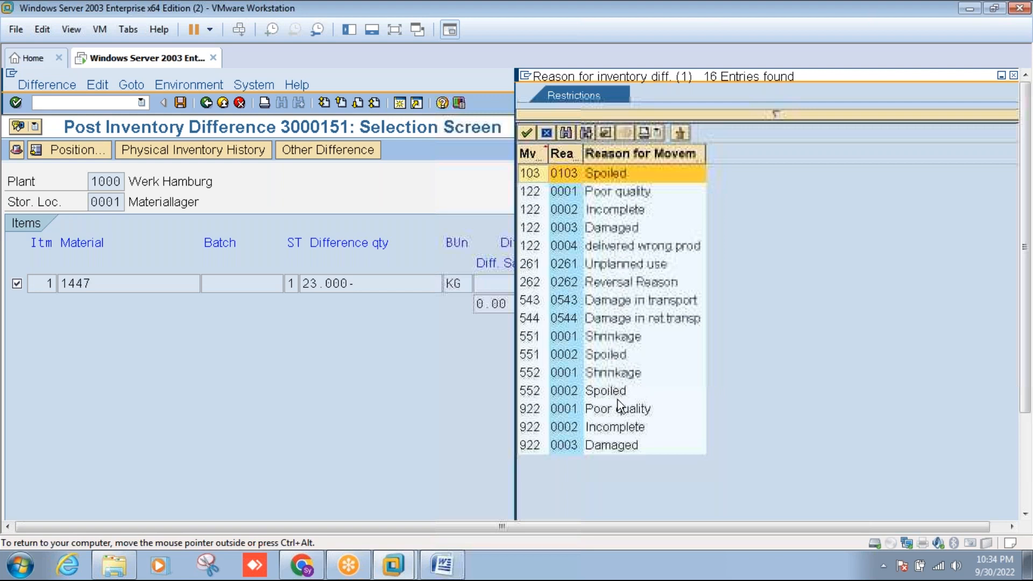
{"action": "double_click", "coordinate": [609, 248]}
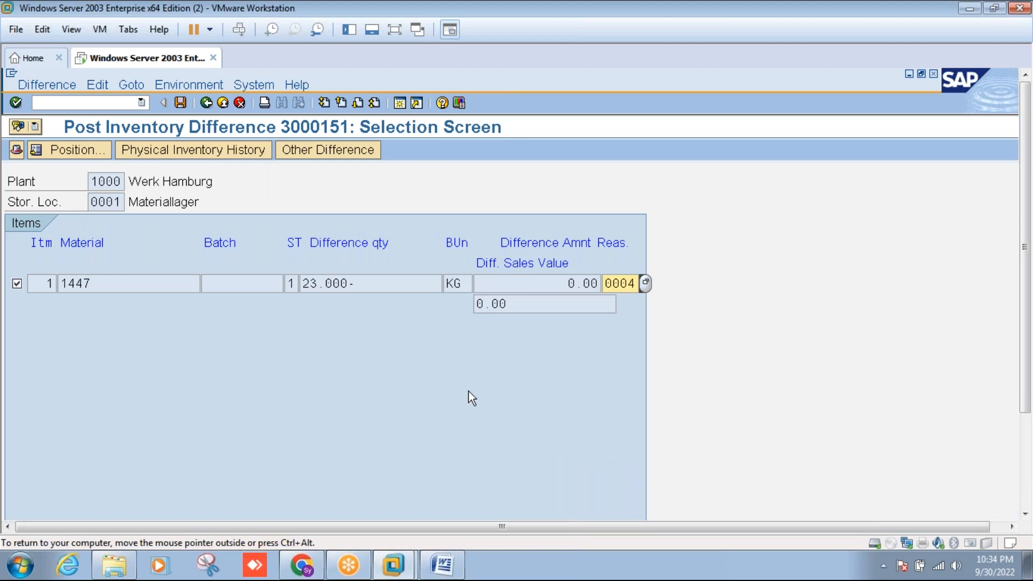
{"action": "key", "text": "Return"}
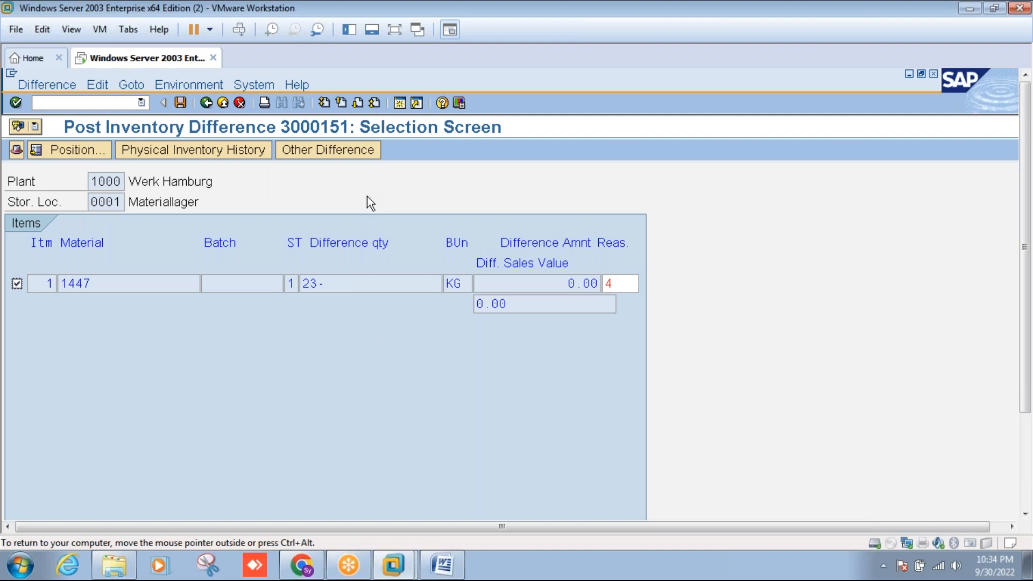
{"action": "left_click", "coordinate": [181, 103]}
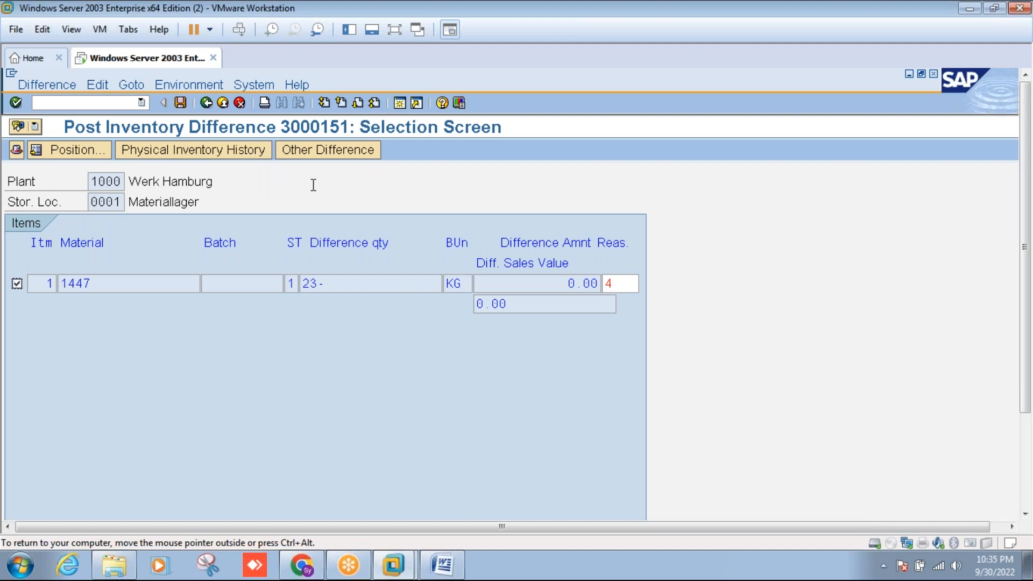
Consult the Word notes, exit the difference posting in SAP without posting the document, and return to SAP Easy Access
{"action": "left_click", "coordinate": [442, 565]}
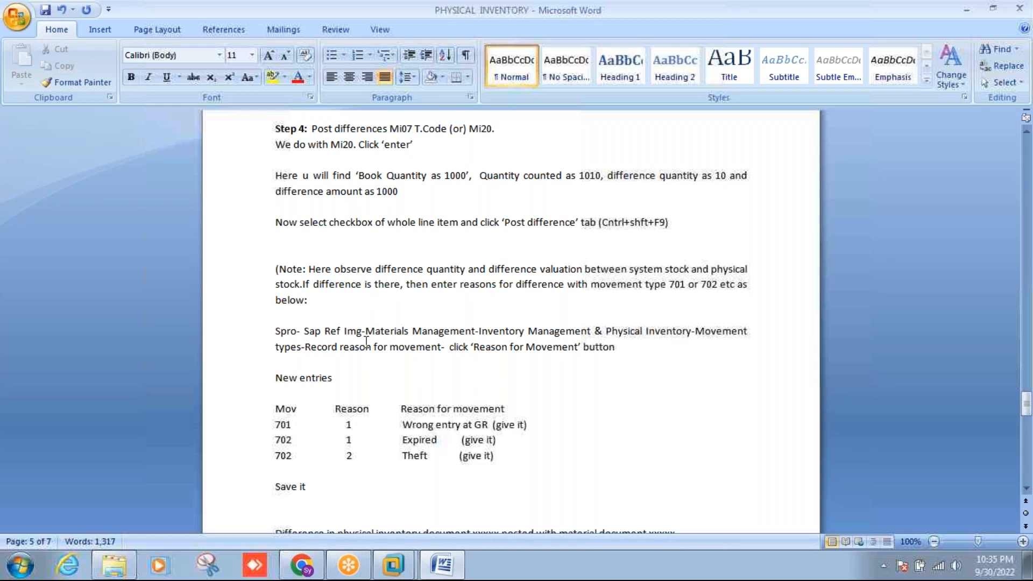
{"action": "mouse_move", "coordinate": [403, 571]}
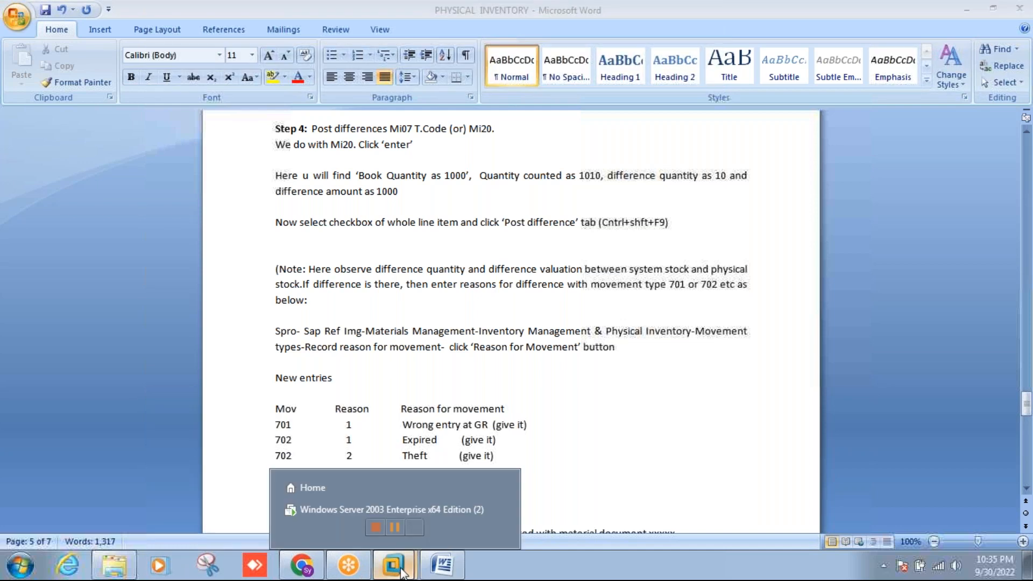
{"action": "left_click", "coordinate": [346, 511]}
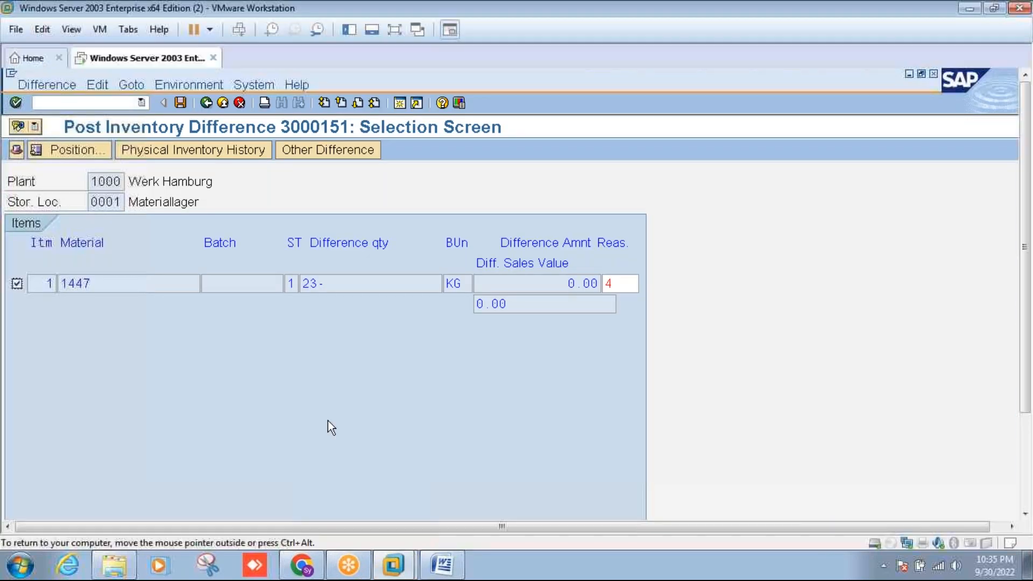
{"action": "left_click", "coordinate": [227, 102]}
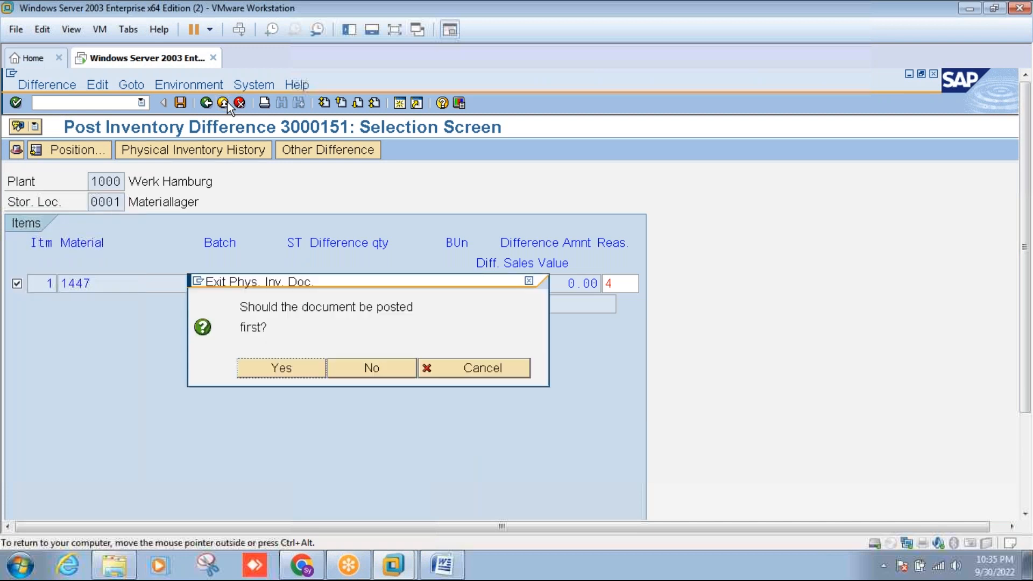
{"action": "left_click", "coordinate": [365, 368]}
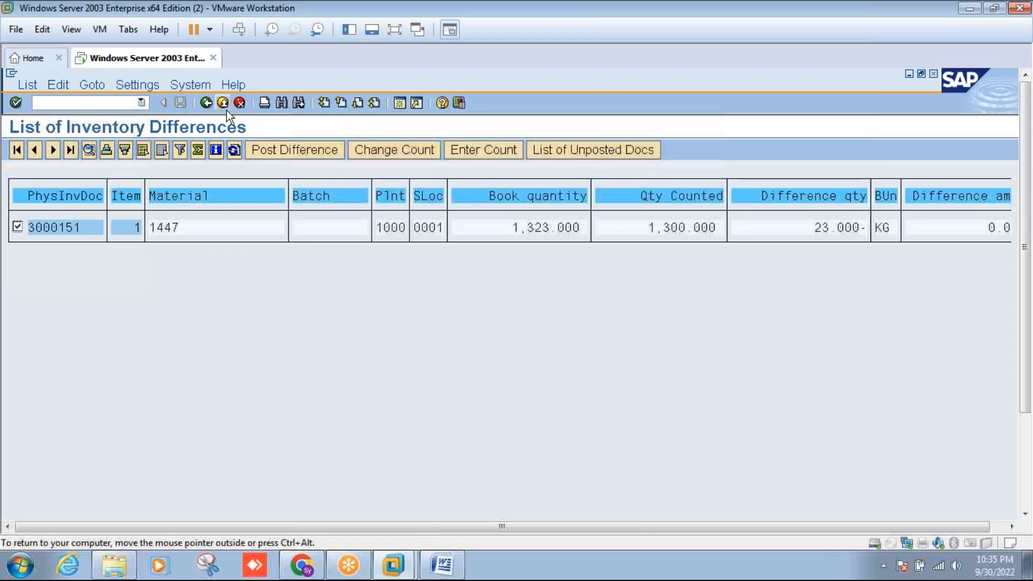
{"action": "left_click", "coordinate": [223, 103]}
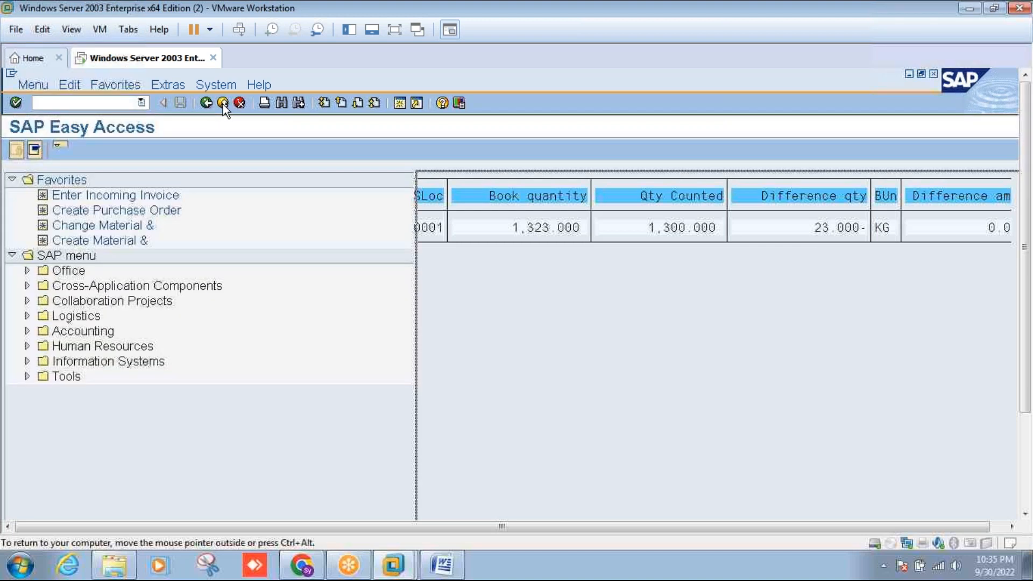
Open the SAP Reference IMG through SPRO and check the customizing path in the Word notes
{"action": "type", "text": "spro"}
{"action": "key", "text": "Return"}
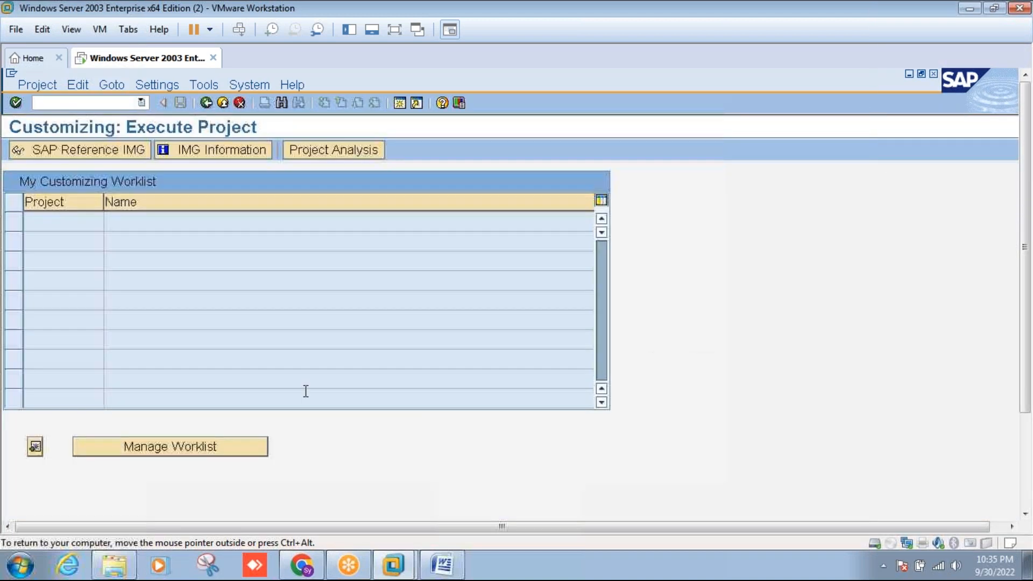
{"action": "left_click", "coordinate": [98, 146]}
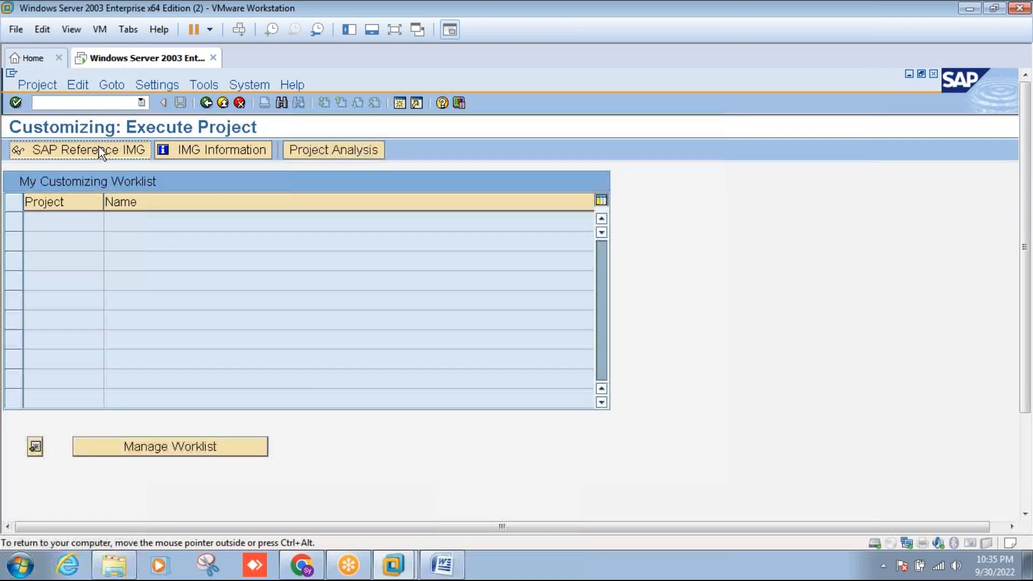
{"action": "left_click", "coordinate": [440, 569]}
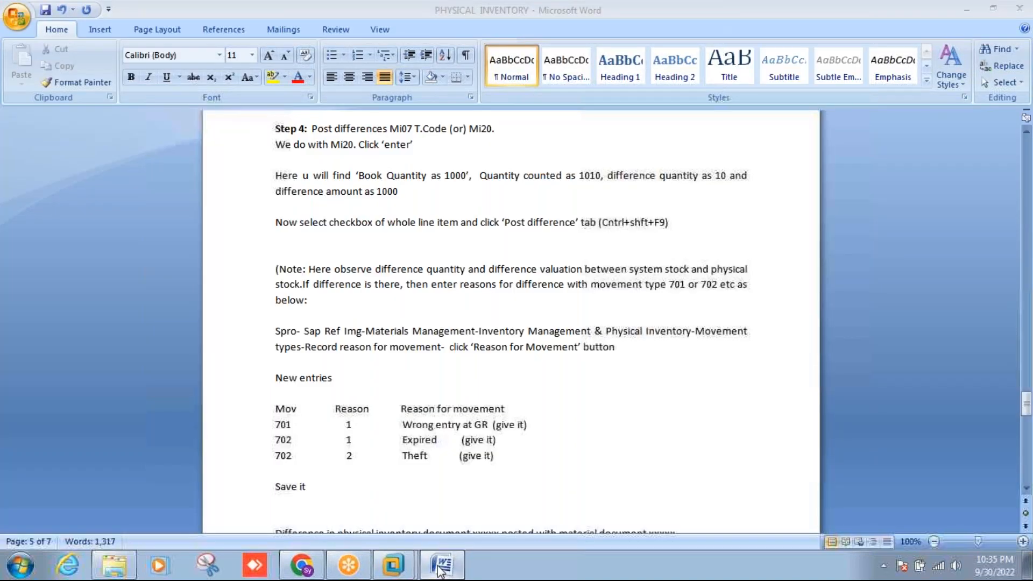
{"action": "left_click", "coordinate": [440, 569]}
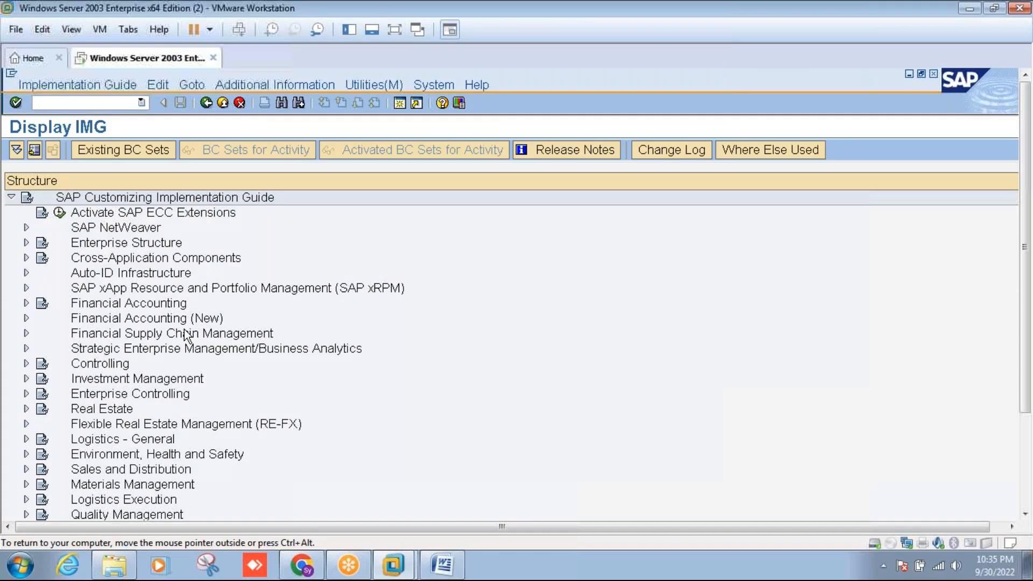
Expand Materials Management and its Inventory Management and Physical Inventory node in the implementation guide
{"action": "left_click", "coordinate": [26, 483]}
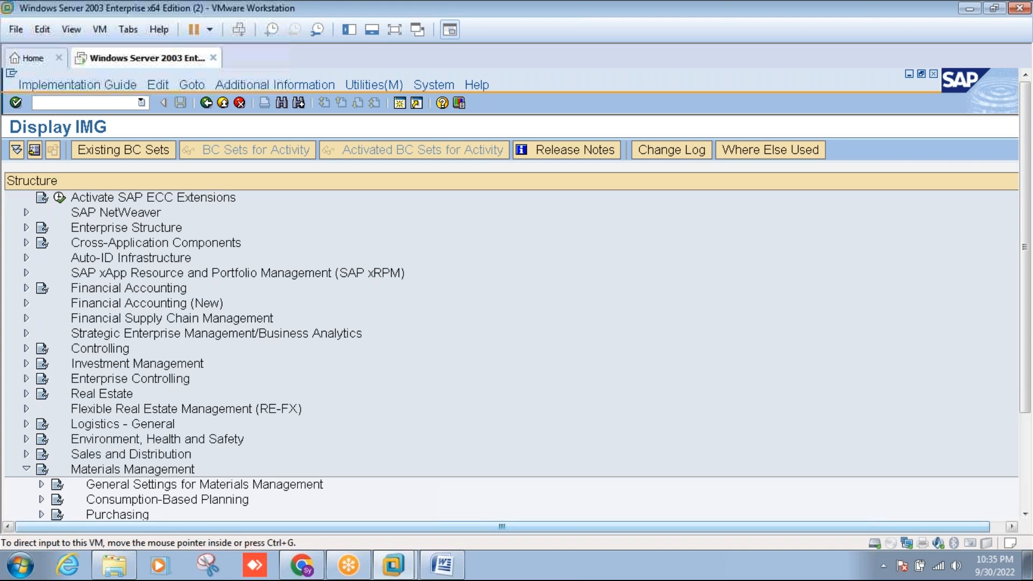
{"action": "left_click", "coordinate": [1025, 514]}
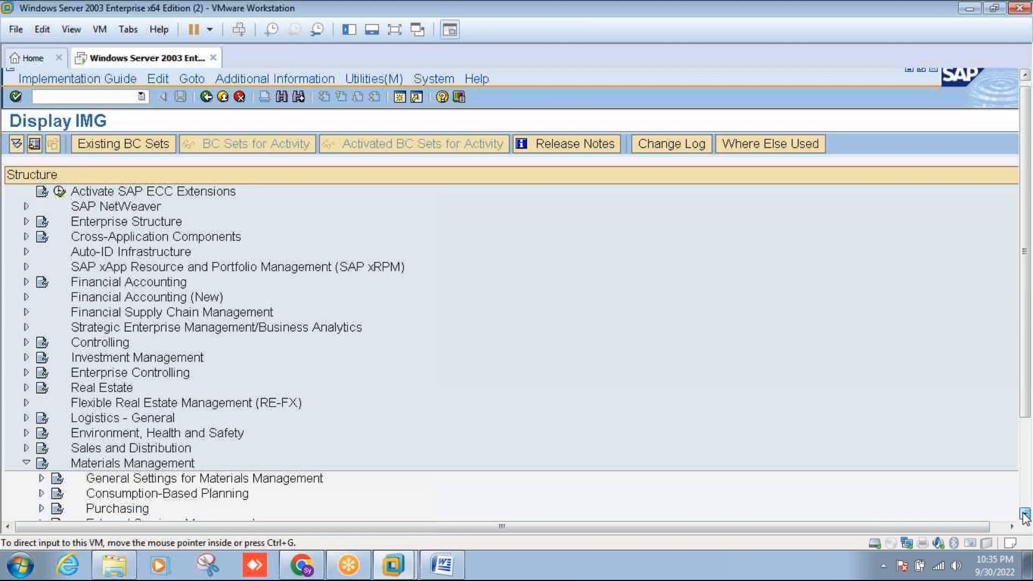
{"action": "left_click", "coordinate": [1024, 515]}
{"action": "left_click", "coordinate": [1025, 515]}
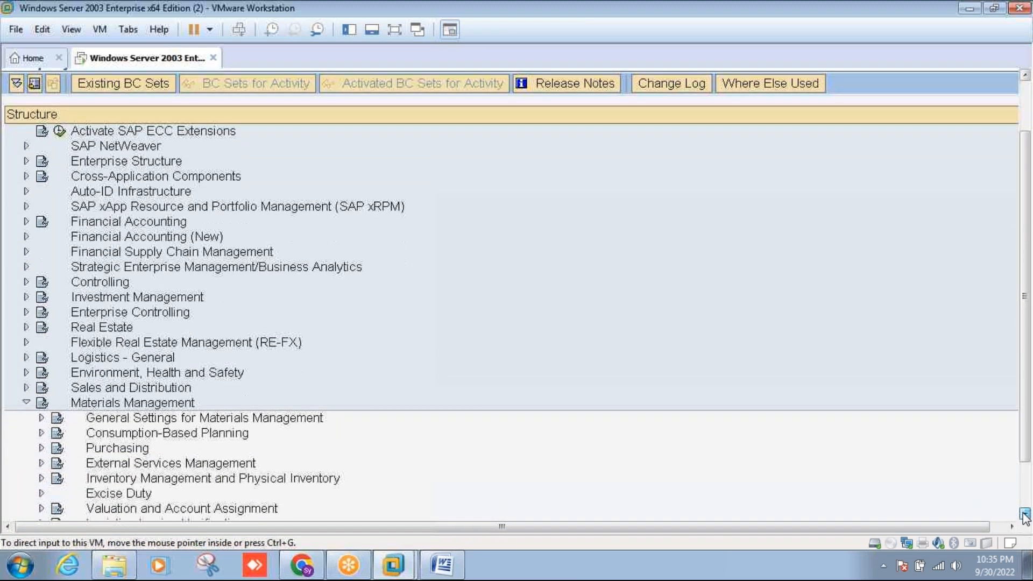
{"action": "left_click", "coordinate": [1025, 515]}
{"action": "left_click", "coordinate": [43, 448]}
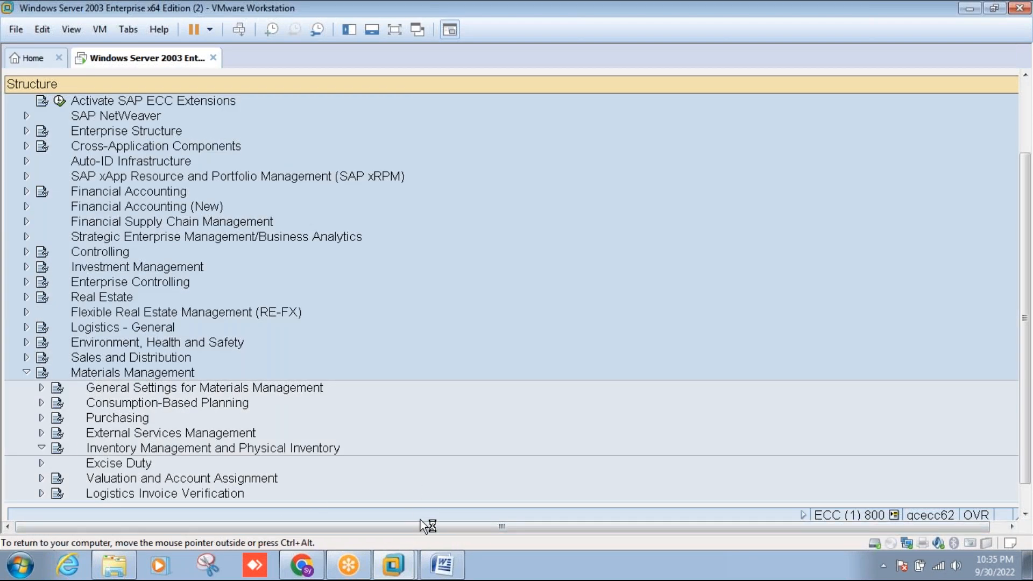
Following the Word notes, open Record Reason for Goods Movements under Movement Types and choose Reason for Movement
{"action": "left_click", "coordinate": [442, 570]}
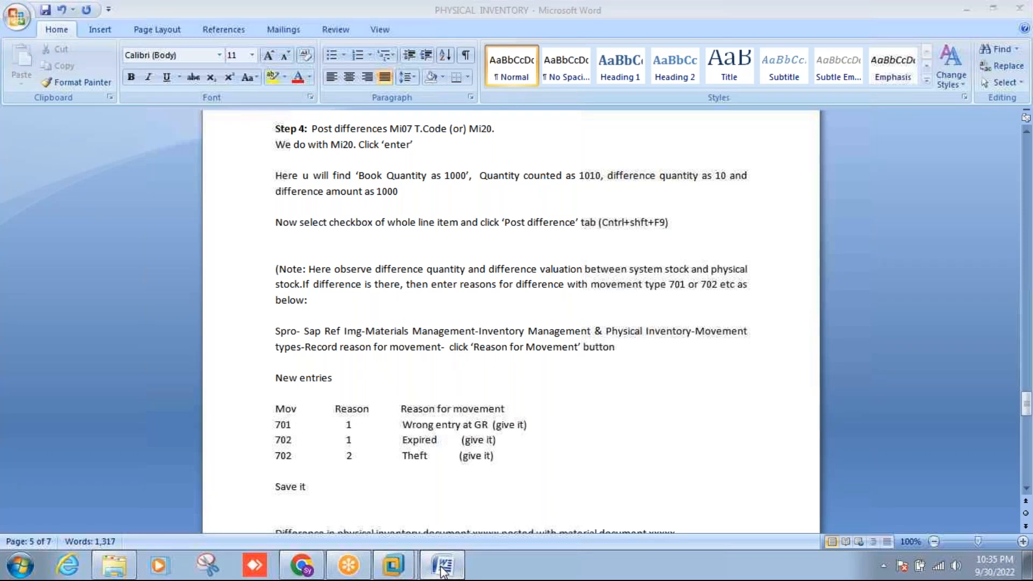
{"action": "left_click", "coordinate": [443, 570]}
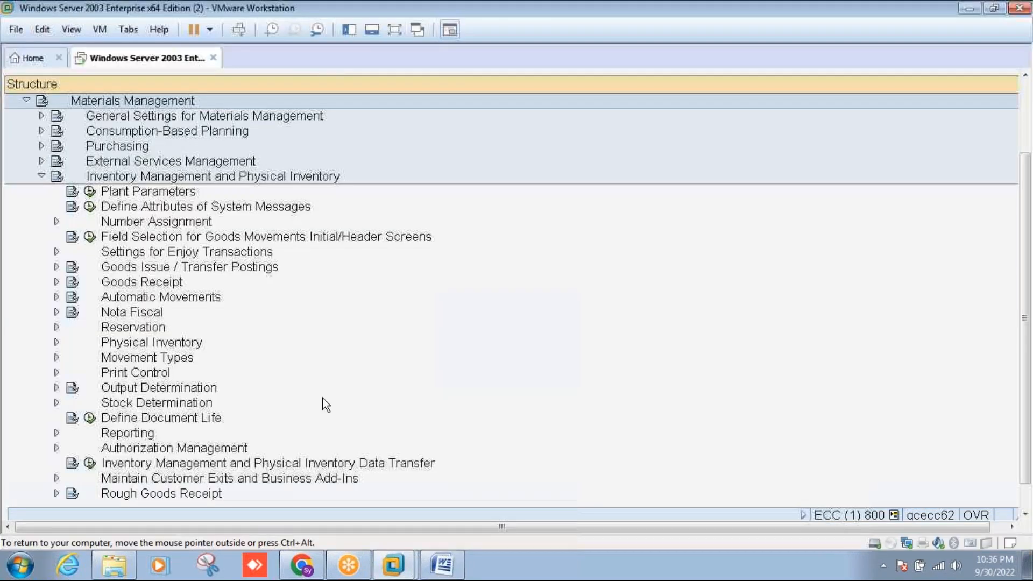
{"action": "left_click", "coordinate": [58, 357]}
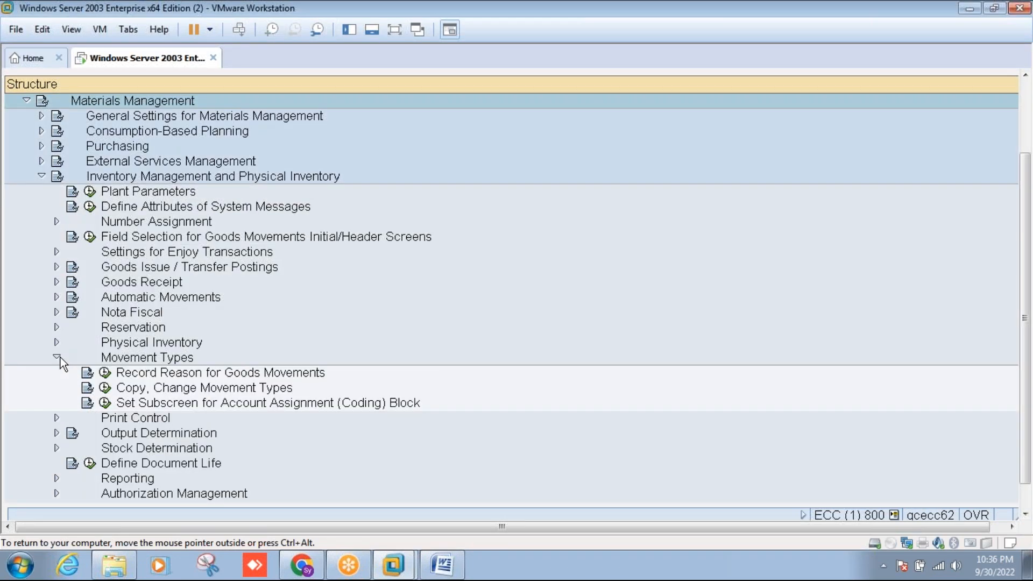
{"action": "left_click", "coordinate": [105, 373]}
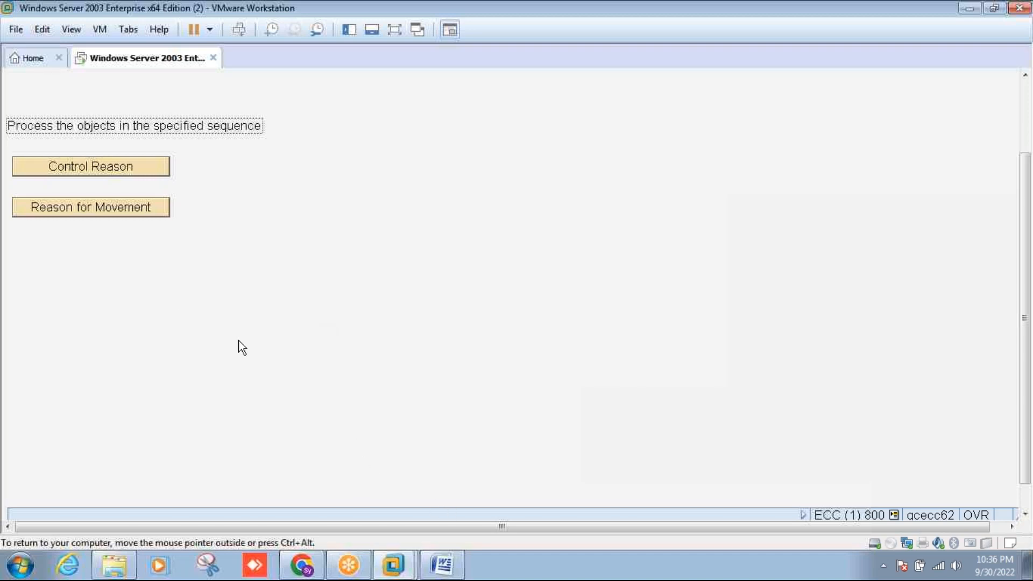
{"action": "left_click", "coordinate": [105, 212]}
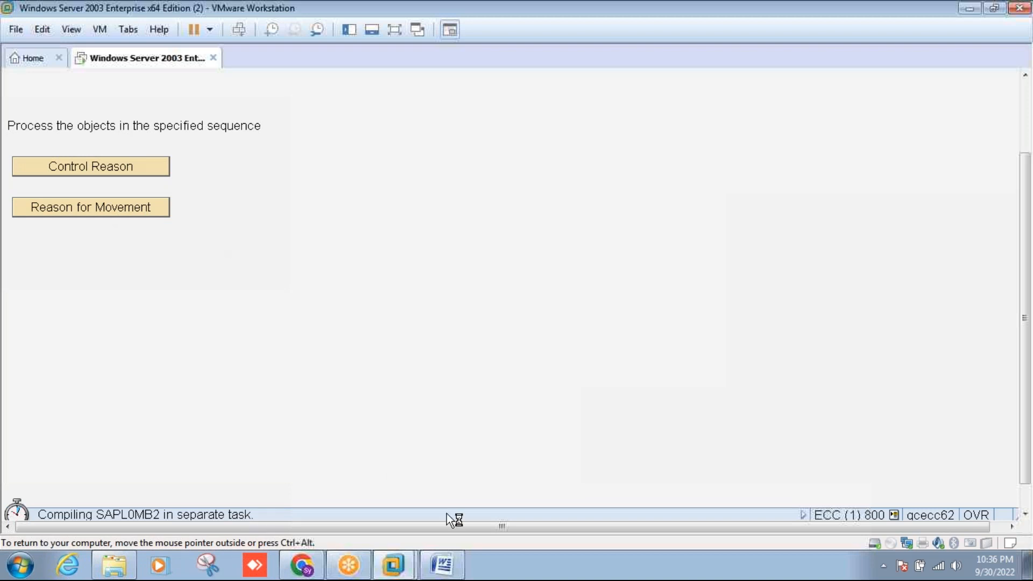
Compare the existing reasons for movement in SAP with the new entries for movement types 701 and 702 in the Word notes
{"action": "left_click", "coordinate": [440, 569]}
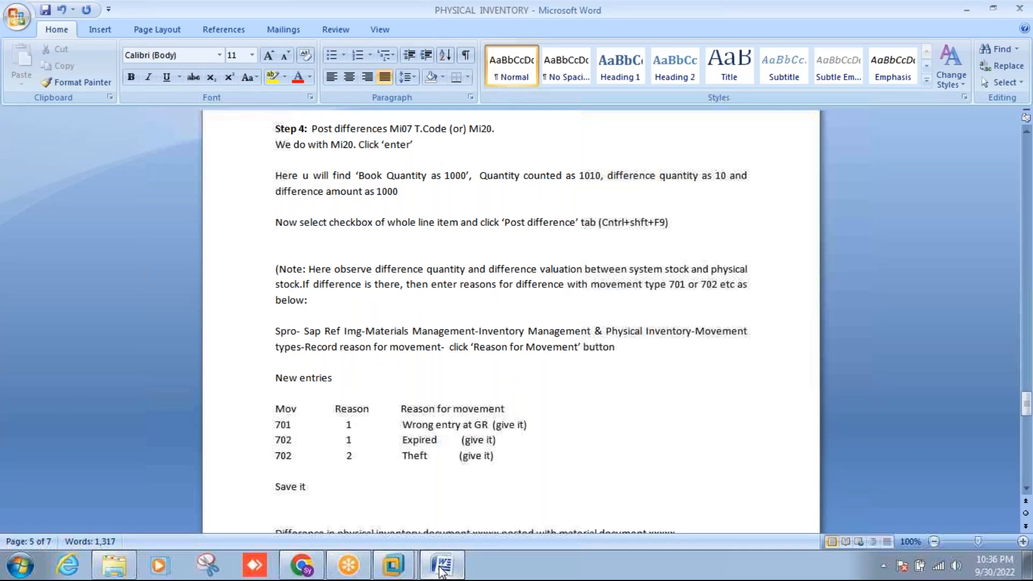
{"action": "left_click", "coordinate": [440, 566]}
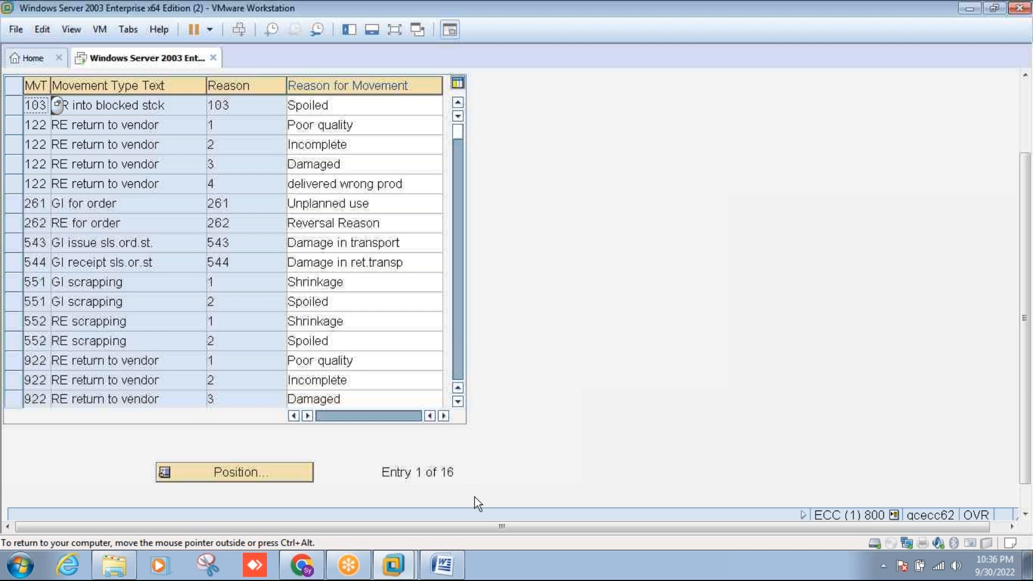
{"action": "left_click", "coordinate": [445, 563]}
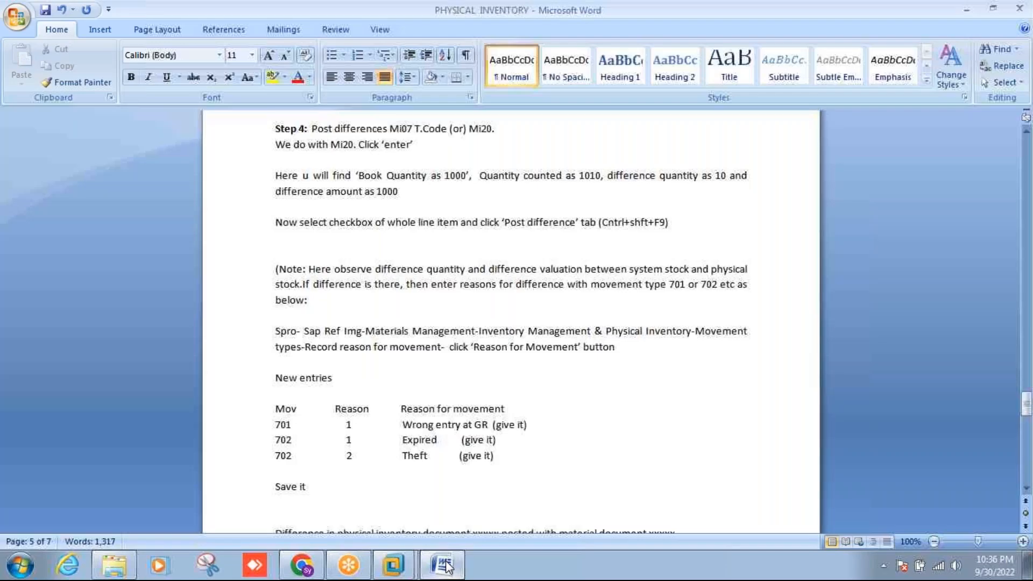
Back in SAP, create a new reason for movement entry: movement type 701, reason 1, Wrong Entry at GR
{"action": "left_click", "coordinate": [444, 566]}
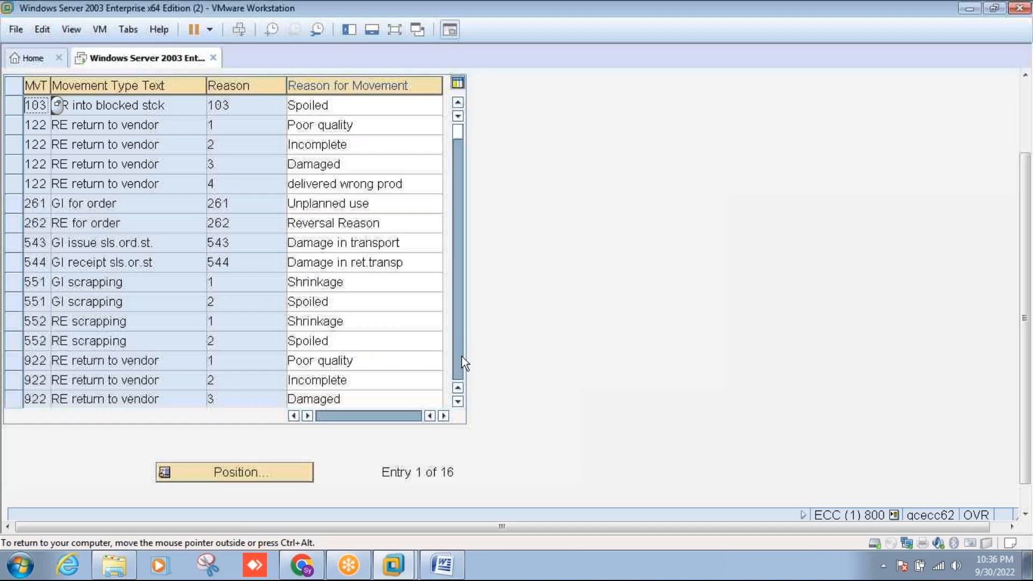
{"action": "left_click", "coordinate": [461, 357]}
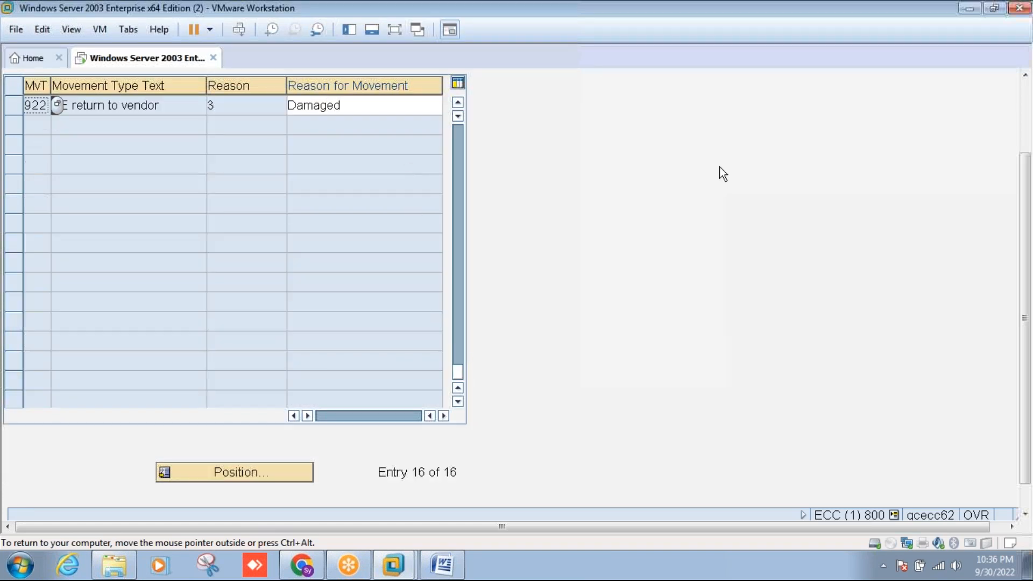
{"action": "left_click", "coordinate": [1027, 102]}
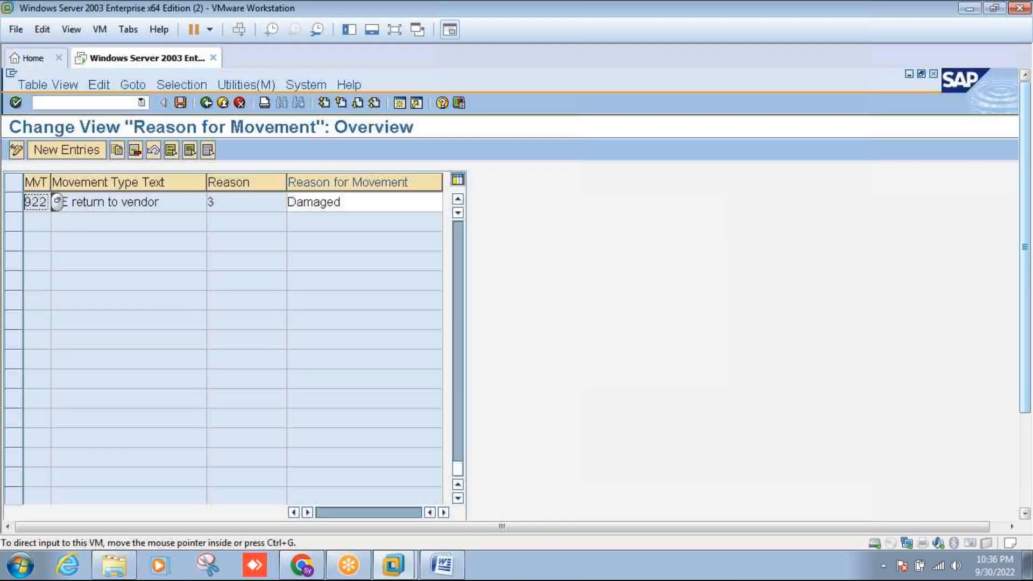
{"action": "left_click", "coordinate": [69, 151]}
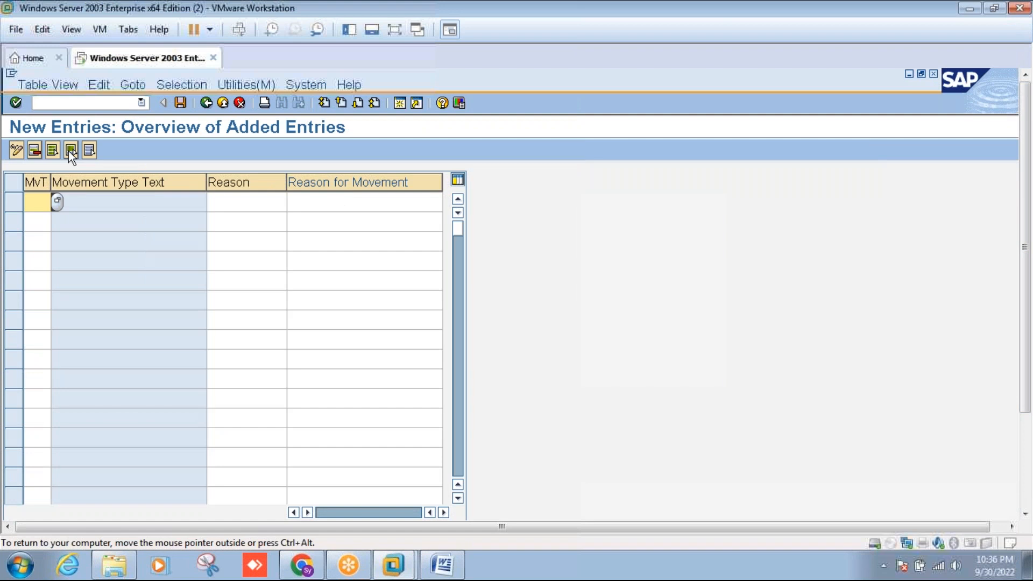
{"action": "type", "text": "78"}
{"action": "left_click", "coordinate": [245, 203]}
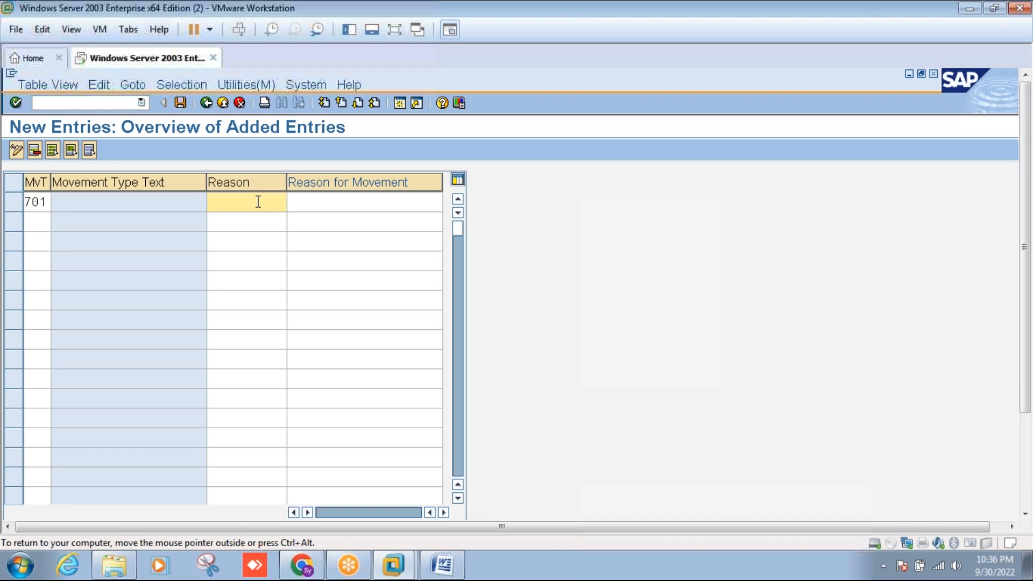
{"action": "left_click", "coordinate": [443, 565]}
{"action": "left_click", "coordinate": [443, 565]}
{"action": "left_click", "coordinate": [305, 209]}
{"action": "type", "text": "Wrong Entry at GR"}
{"action": "key", "text": "Return"}
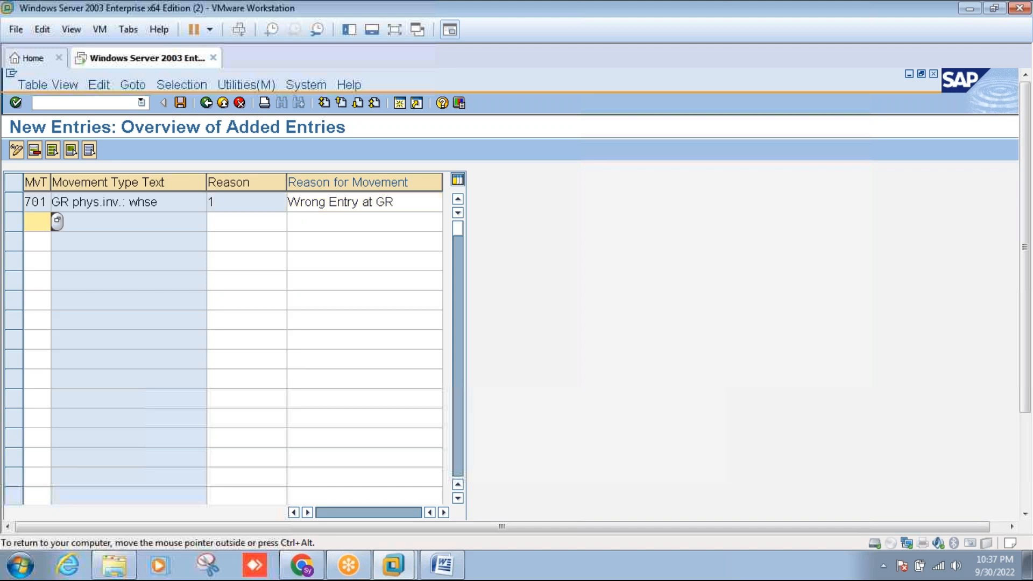
Save the new reason for movement under customizing request ECCK900040 and leave the customizing screens
{"action": "left_click", "coordinate": [181, 103]}
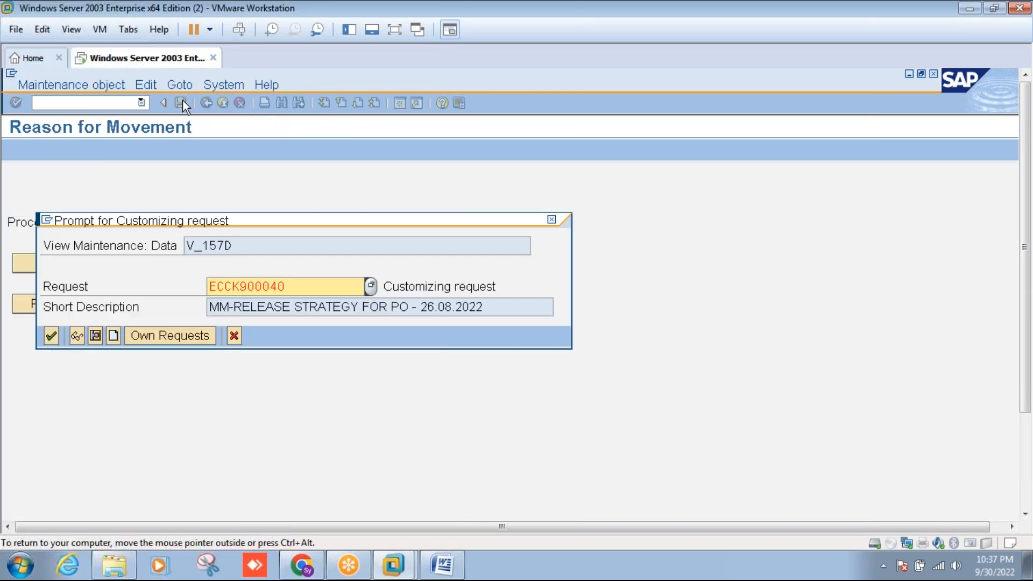
{"action": "left_click", "coordinate": [50, 339]}
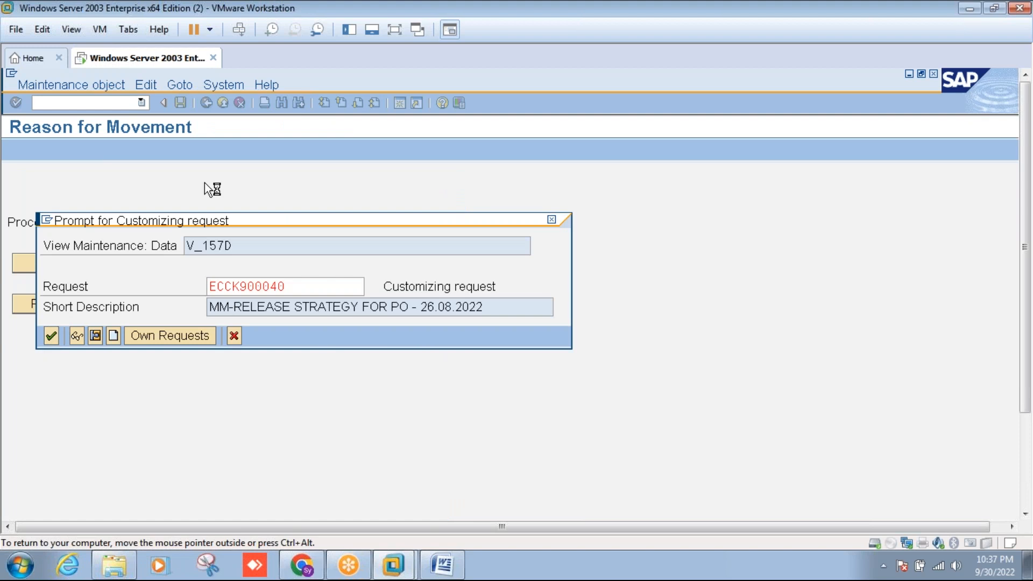
{"action": "left_click", "coordinate": [236, 102]}
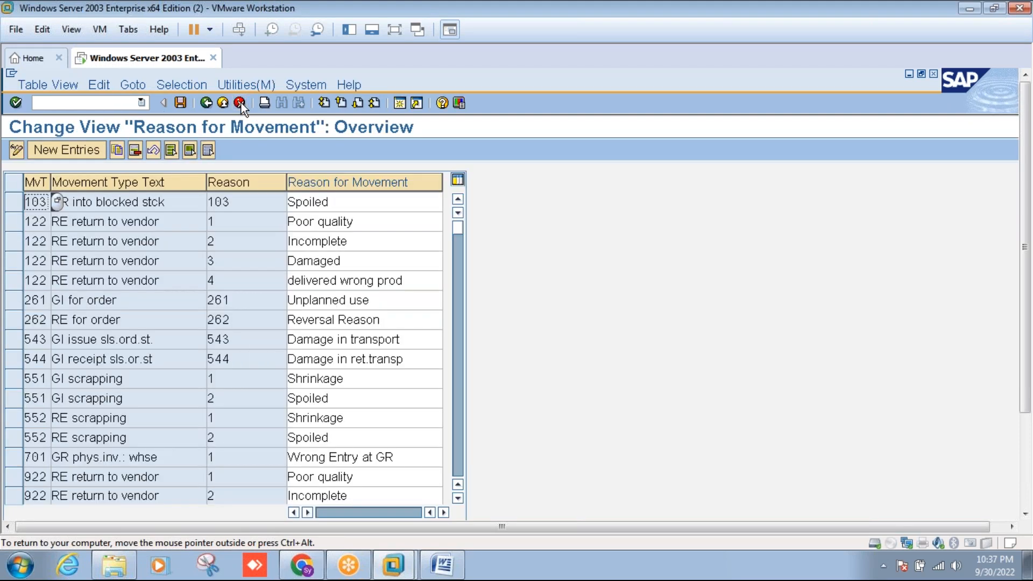
{"action": "left_click", "coordinate": [241, 103]}
{"action": "left_click", "coordinate": [222, 103]}
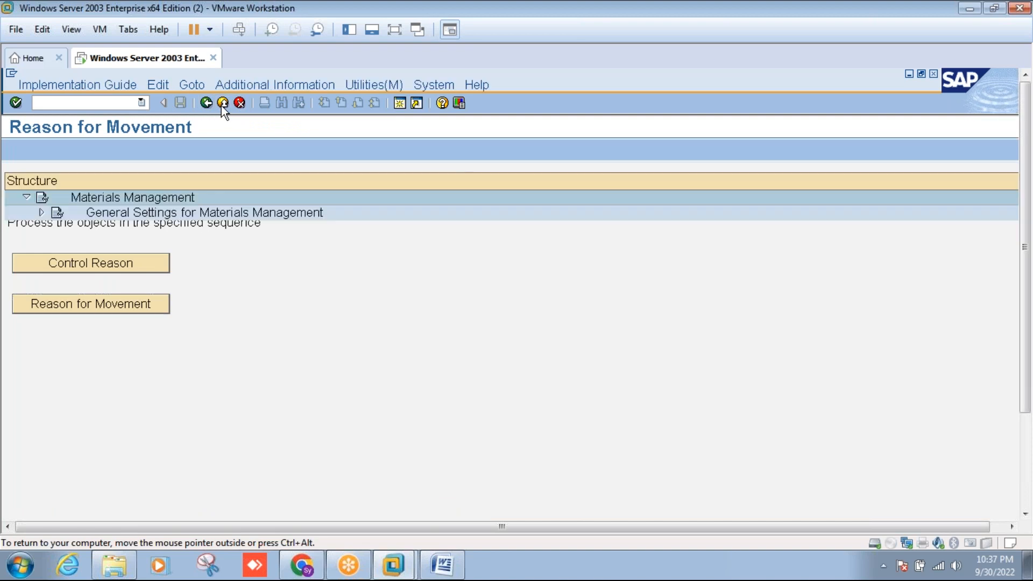
{"action": "left_click", "coordinate": [222, 103]}
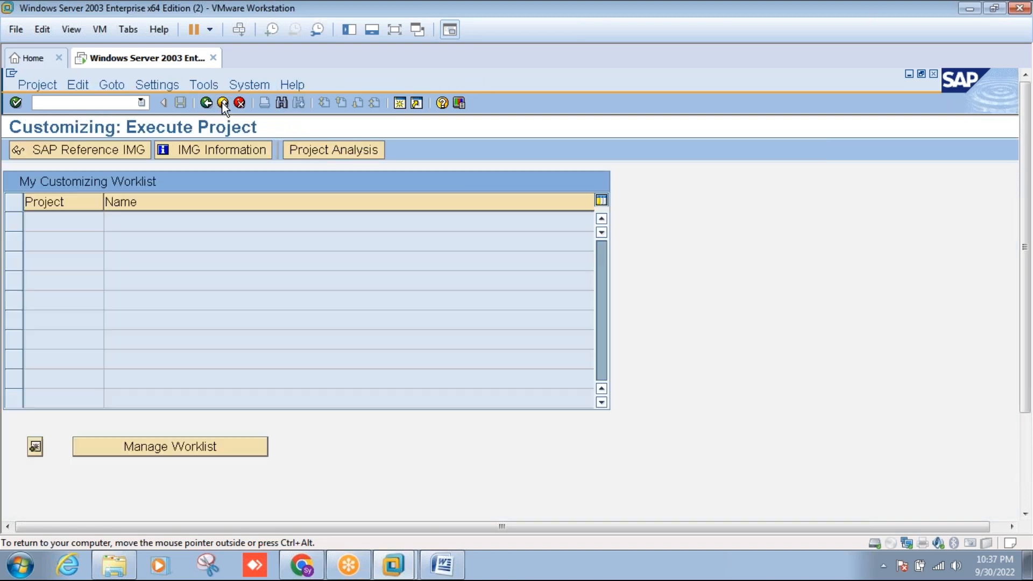
{"action": "left_click", "coordinate": [222, 103]}
Run the MI20 list of inventory differences for material 1447, plant 1000, storage location 0001, and select its item
{"action": "type", "text": "mi20"}
{"action": "key", "text": "Return"}
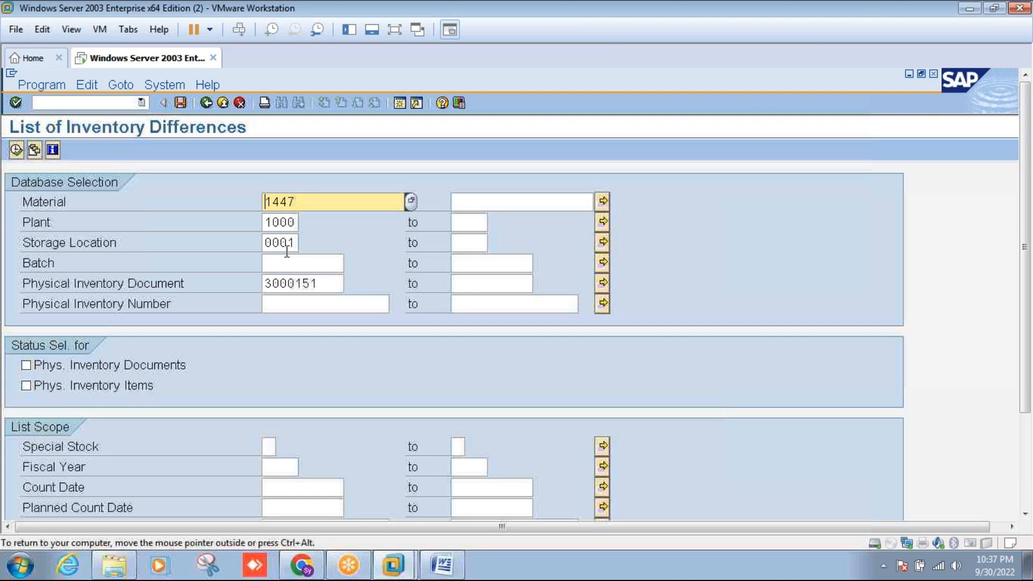
{"action": "left_click", "coordinate": [16, 150]}
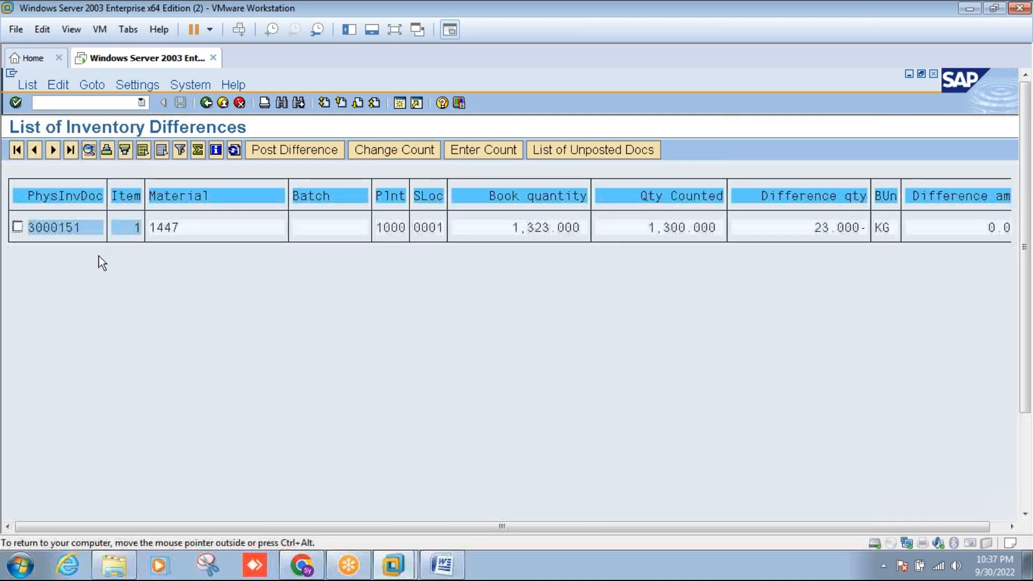
{"action": "left_click", "coordinate": [20, 225]}
Check the difference posting instructions in the Word notes and try to post the selected inventory difference in SAP
{"action": "left_click", "coordinate": [442, 565]}
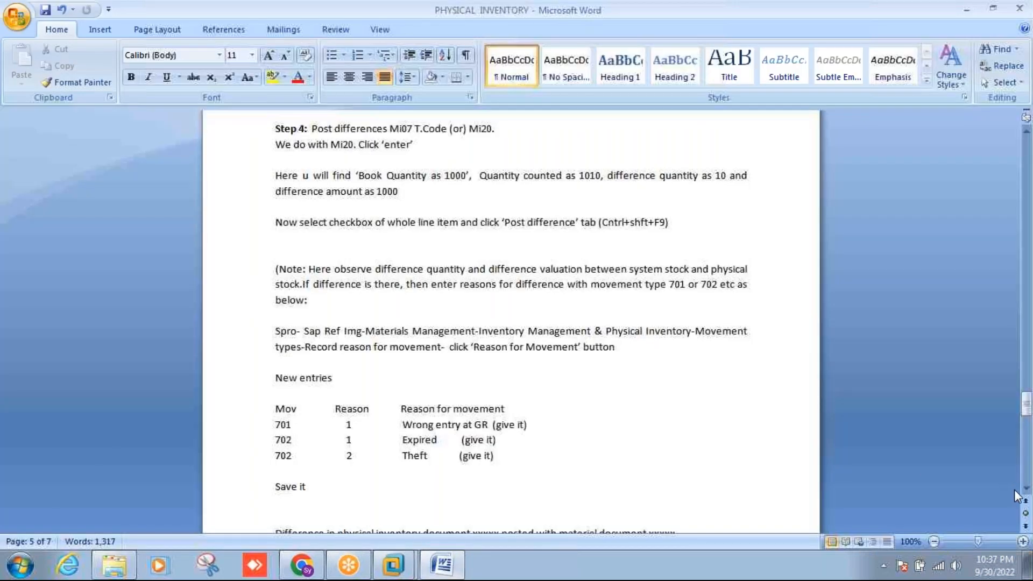
{"action": "scroll", "coordinate": [1027, 490], "scroll_direction": "down", "scroll_amount": 4}
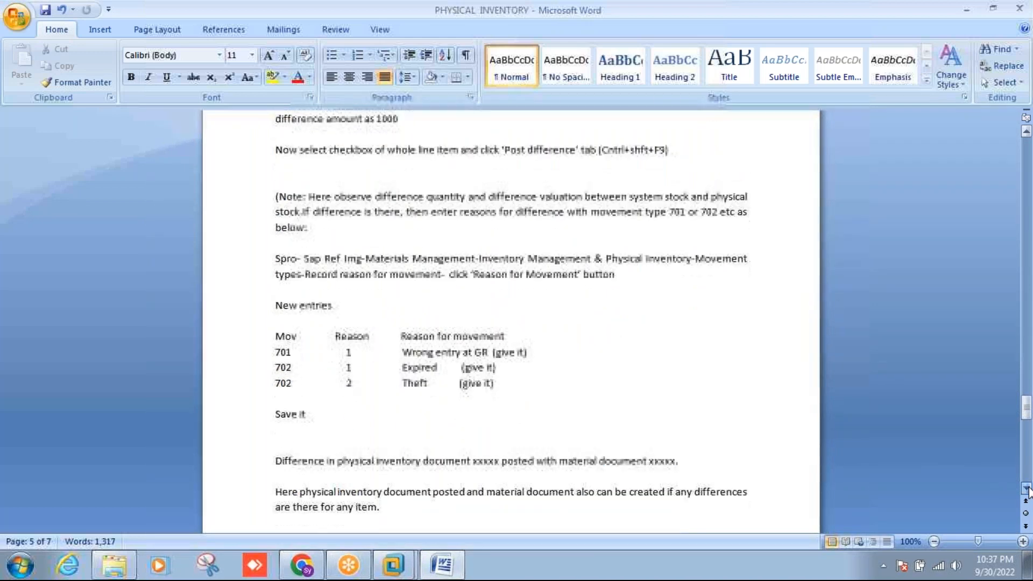
{"action": "scroll", "coordinate": [1027, 490], "scroll_direction": "down", "scroll_amount": 2}
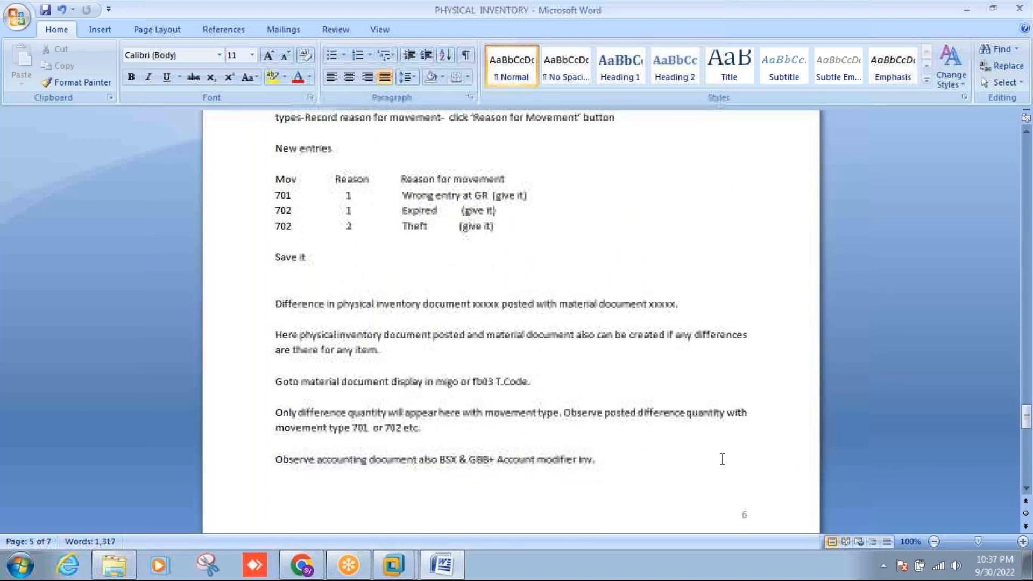
{"action": "left_click", "coordinate": [441, 565]}
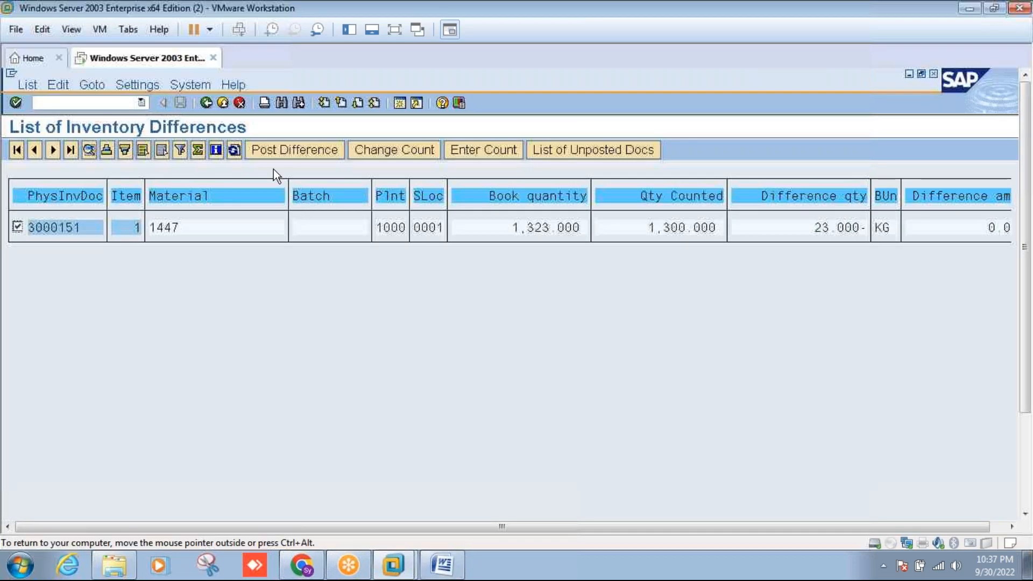
{"action": "left_click", "coordinate": [276, 153]}
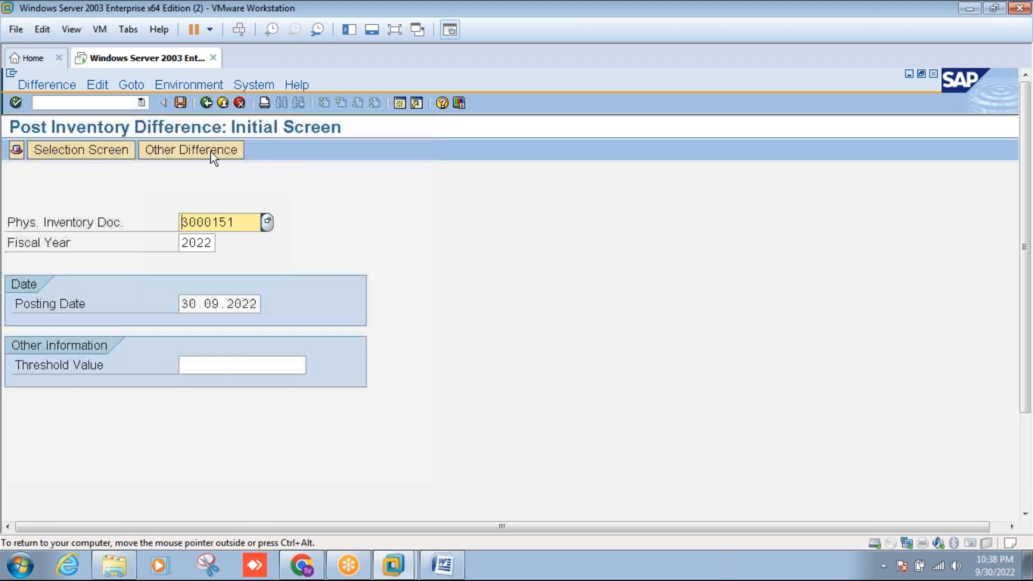
{"action": "left_click", "coordinate": [180, 102]}
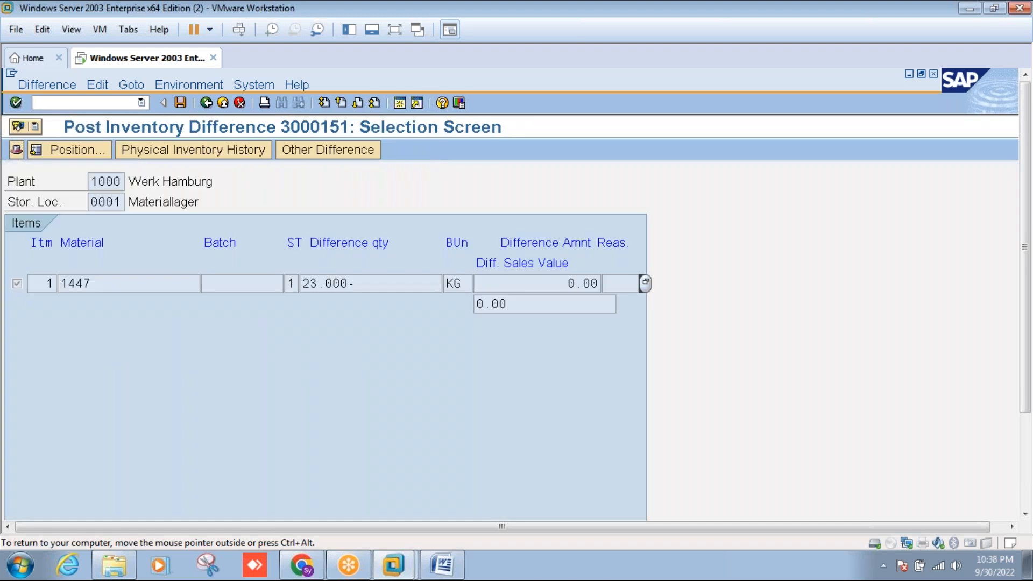
Open the posting error's long text and follow its material documents link to the number range group maintenance
{"action": "left_click", "coordinate": [395, 30]}
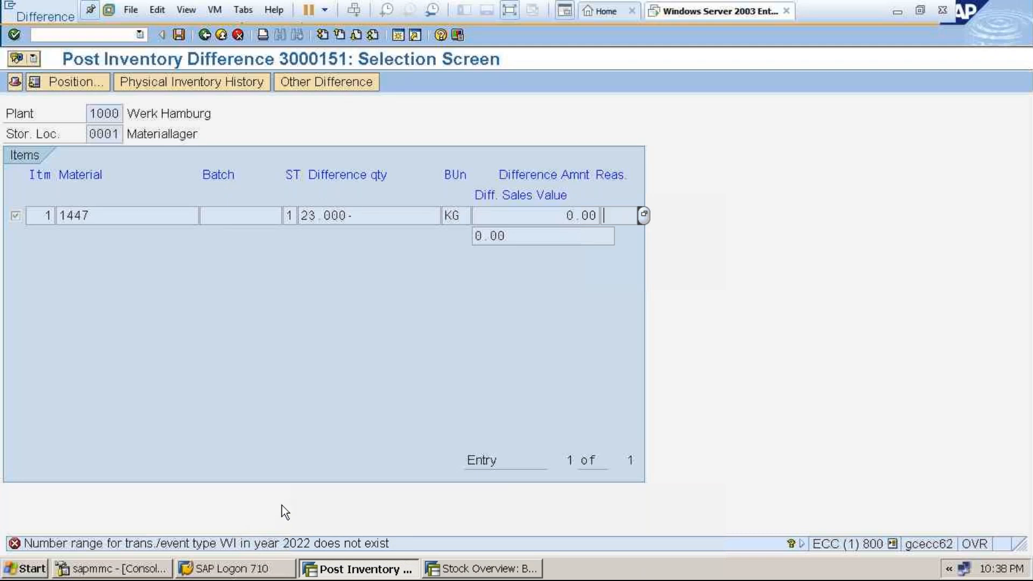
{"action": "double_click", "coordinate": [264, 541]}
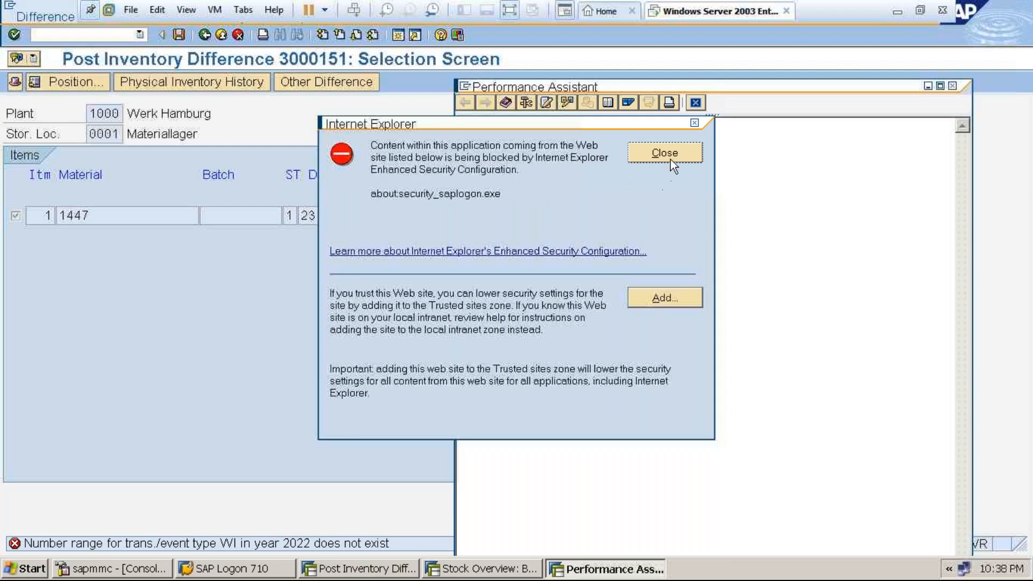
{"action": "left_click", "coordinate": [666, 153]}
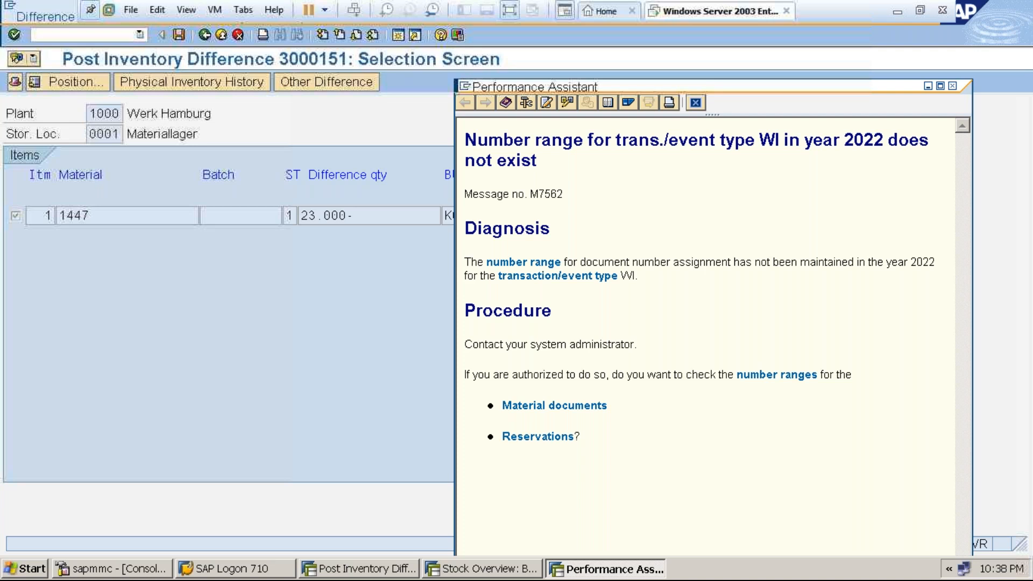
{"action": "left_click", "coordinate": [541, 406]}
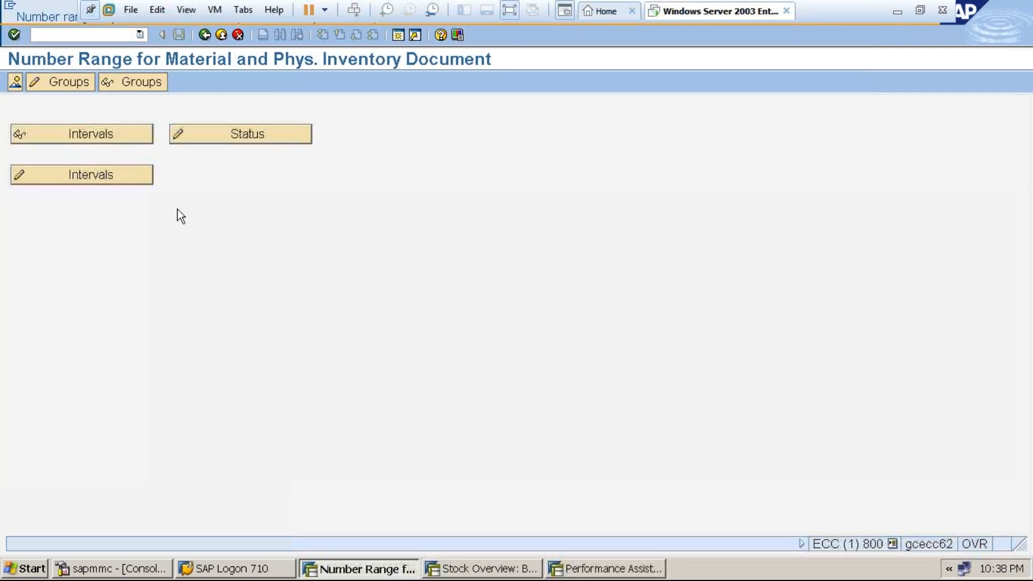
{"action": "left_click", "coordinate": [66, 86]}
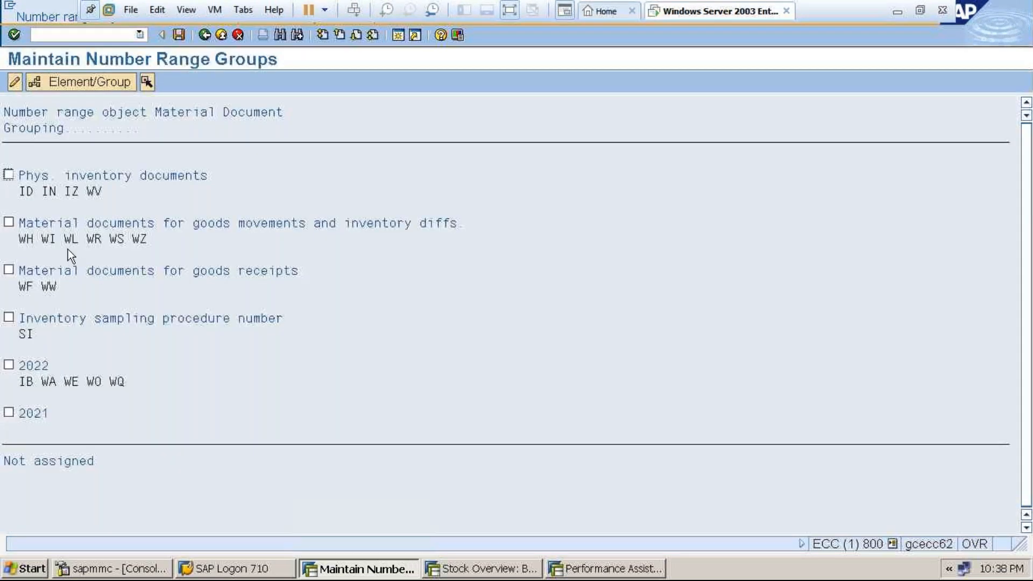
Assign transaction/event type WI to the 2022 number range group and save the change, accepting the transport notice
{"action": "left_click", "coordinate": [53, 239]}
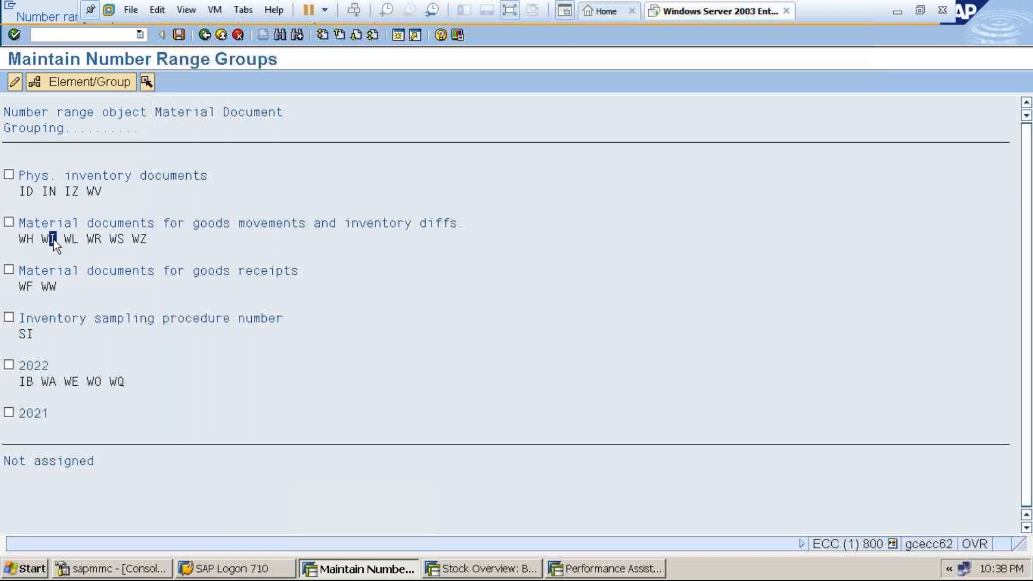
{"action": "left_click", "coordinate": [8, 365]}
{"action": "left_click", "coordinate": [72, 81]}
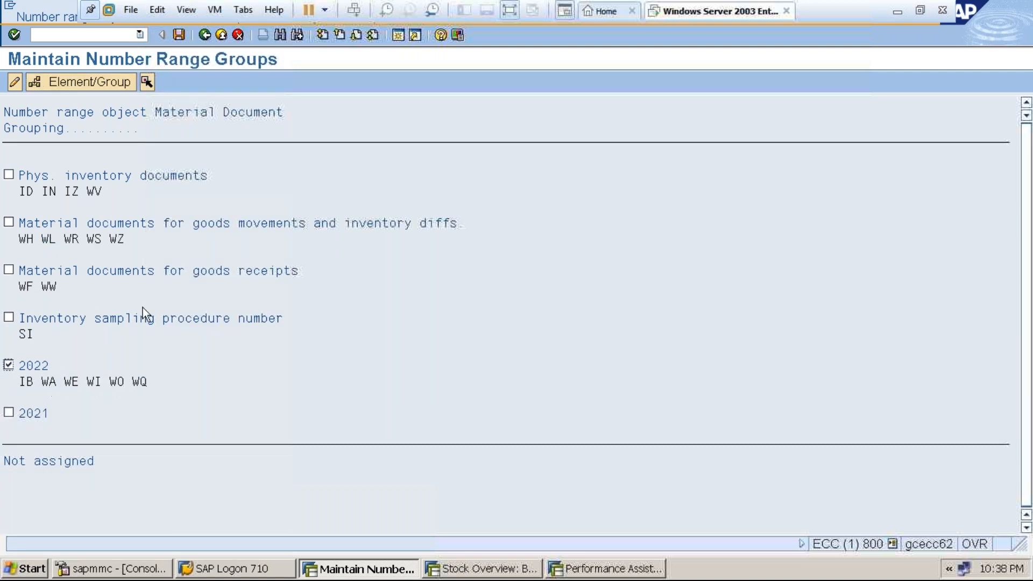
{"action": "left_click", "coordinate": [178, 35]}
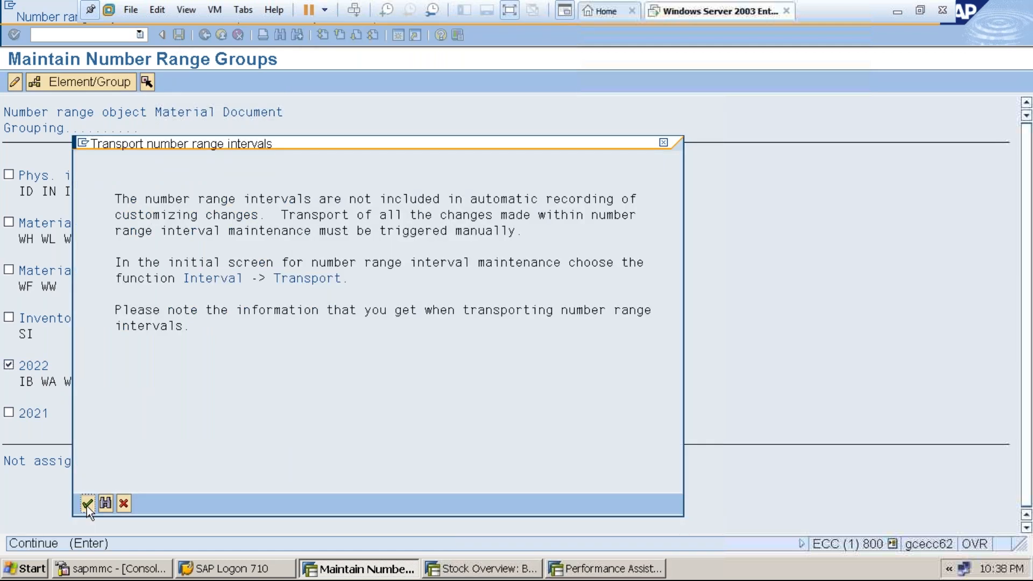
{"action": "left_click", "coordinate": [86, 504]}
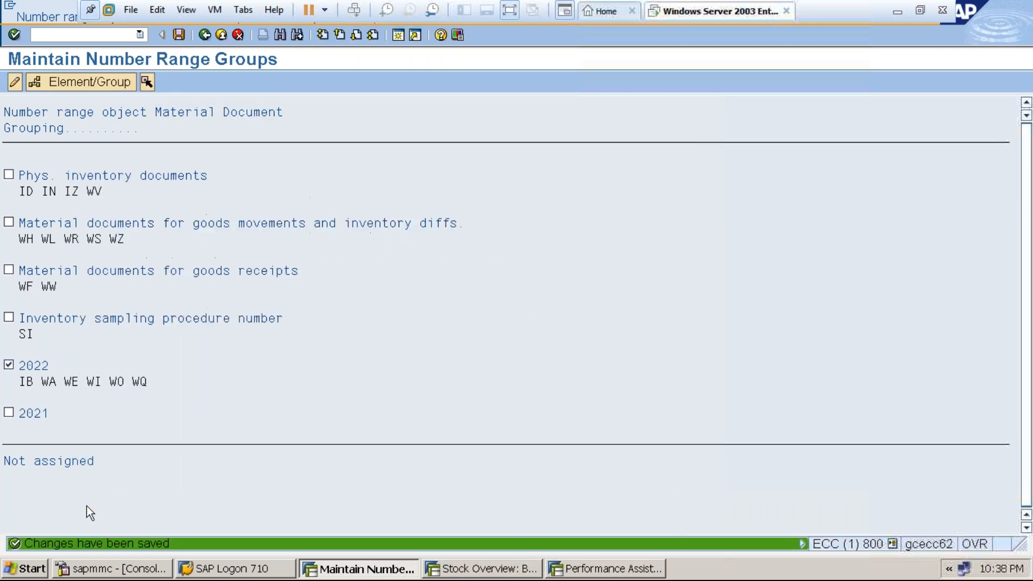
Return to the inventory difference screen, close the error help, and post the stock difference for material 1447
{"action": "left_click", "coordinate": [208, 34]}
{"action": "left_click", "coordinate": [208, 34]}
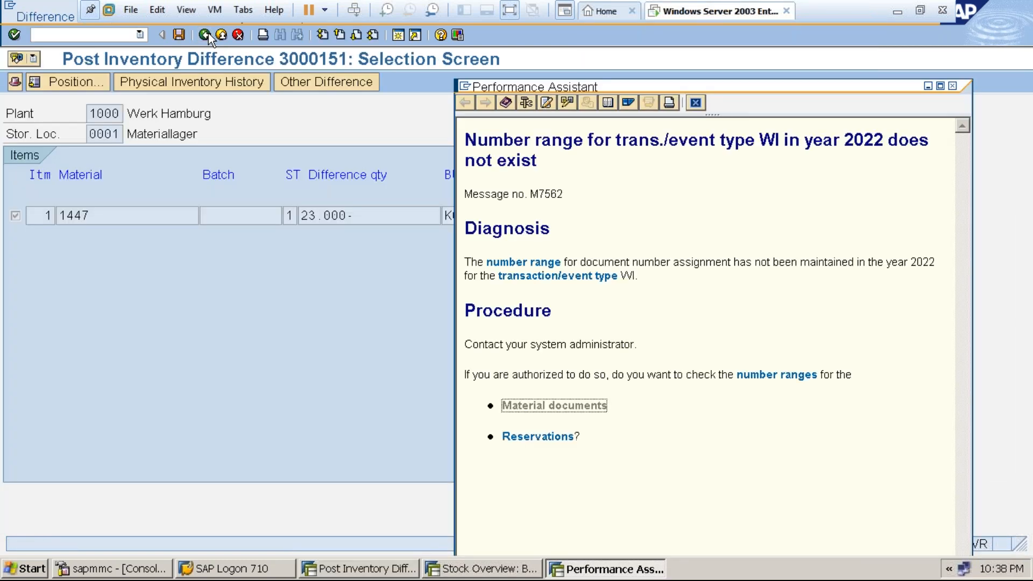
{"action": "left_click", "coordinate": [953, 87]}
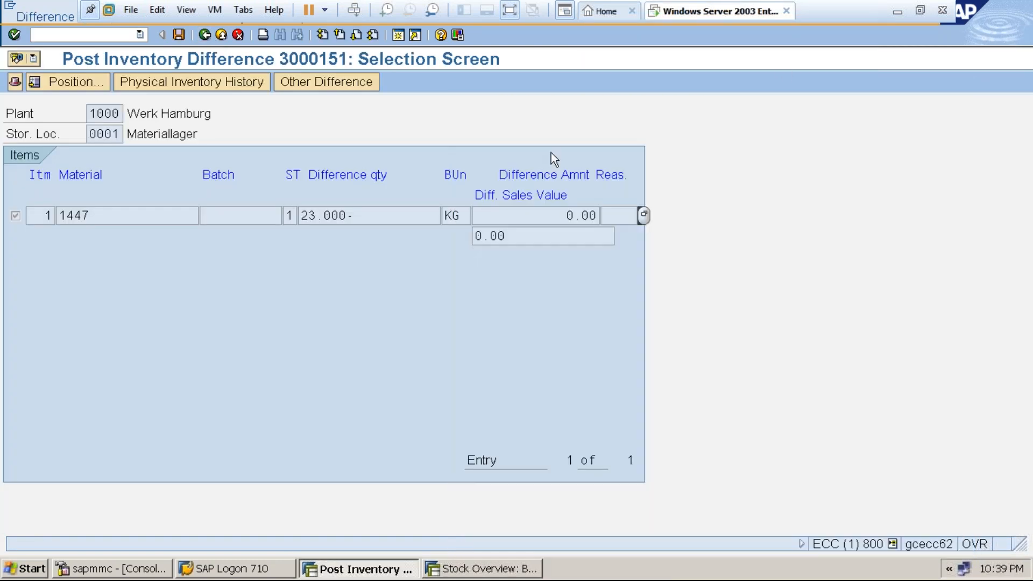
{"action": "left_click", "coordinate": [194, 81]}
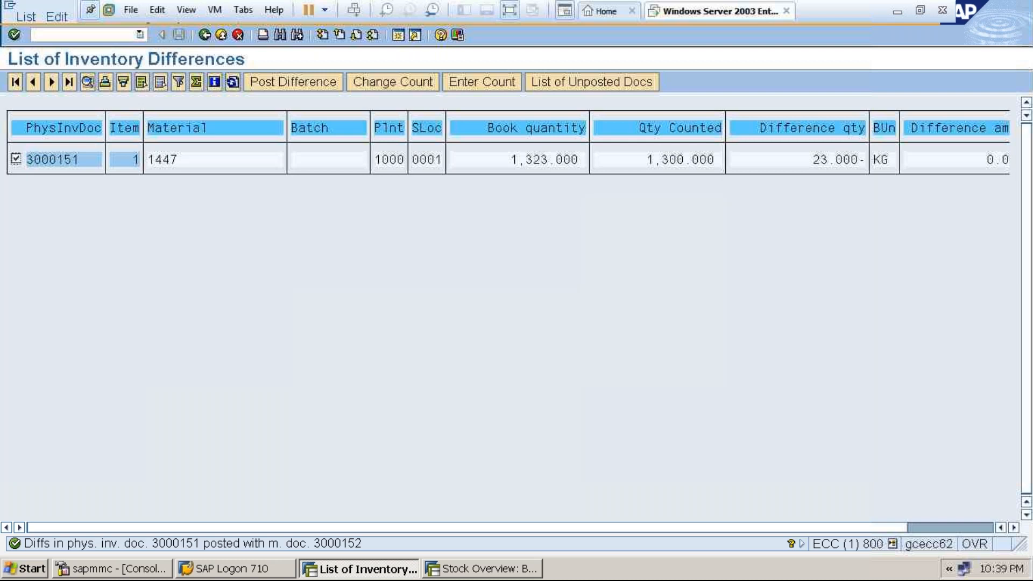
{"action": "left_click", "coordinate": [510, 10]}
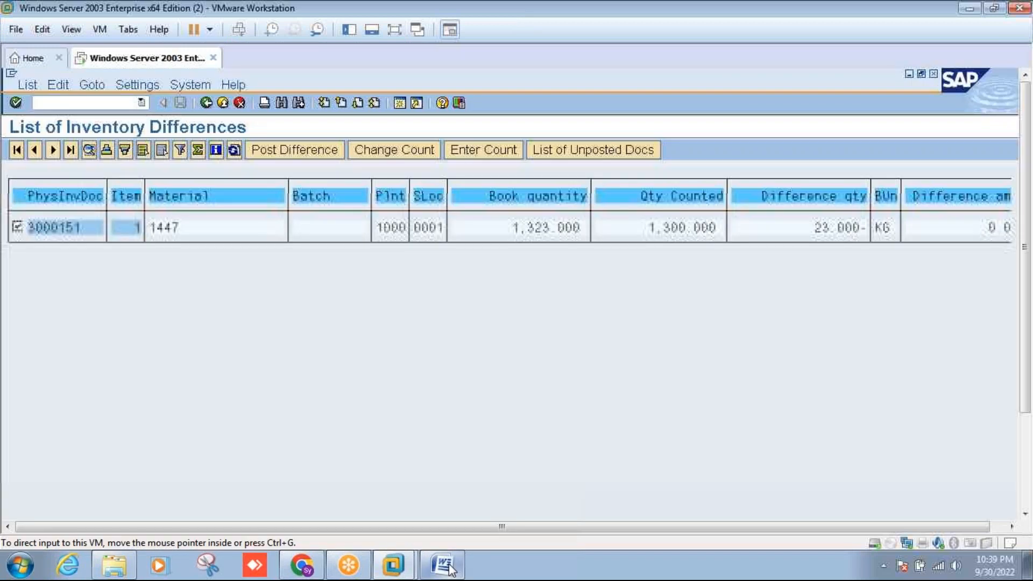
Read the Word notes on displaying the material and accounting documents and checking stock after posting differences
{"action": "left_click", "coordinate": [451, 569]}
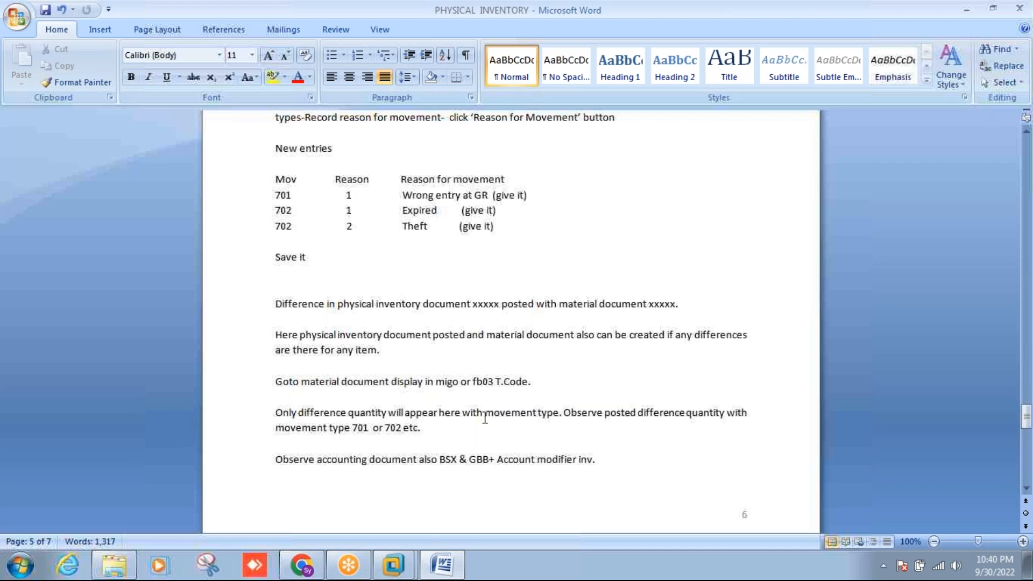
{"action": "left_click", "coordinate": [426, 428]}
{"action": "left_click", "coordinate": [1026, 489]}
{"action": "left_click_drag", "start_coordinate": [1027, 489], "coordinate": [1027, 488]}
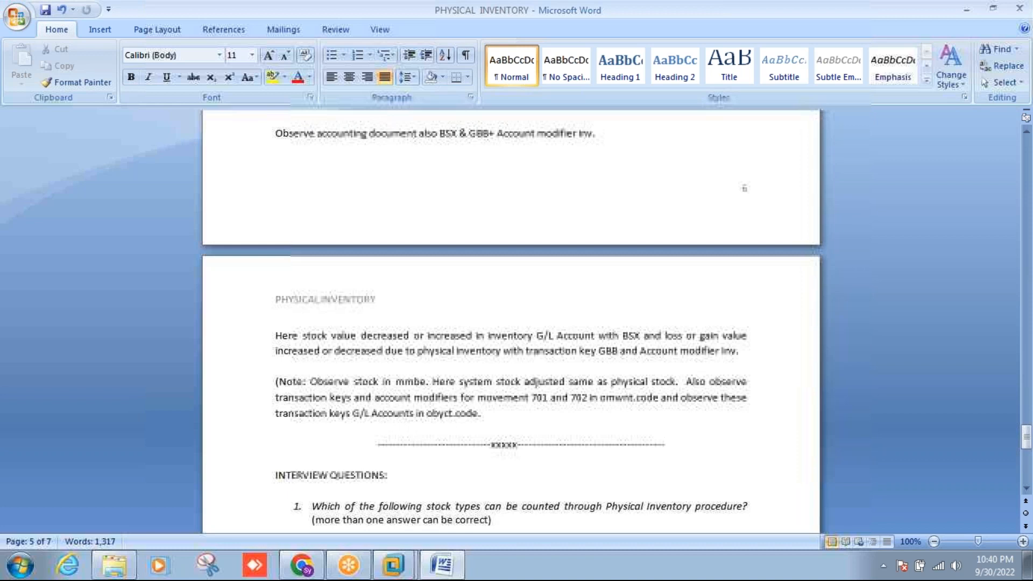
{"action": "left_click", "coordinate": [437, 569]}
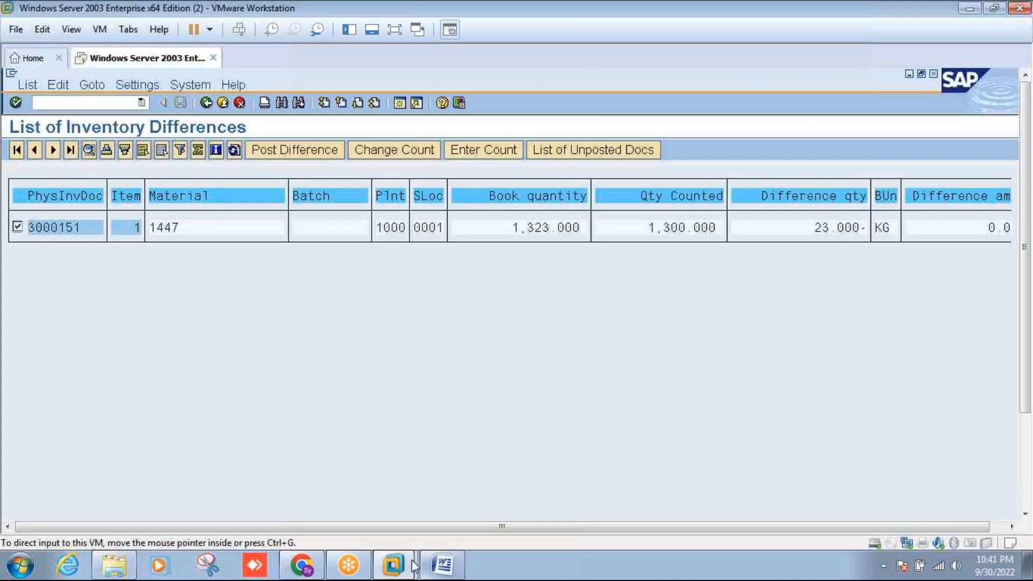
Leave the inventory differences list and run the MMBE stock overview for material 1447, plant 1000, storage location 0001
{"action": "mouse_move", "coordinate": [397, 562]}
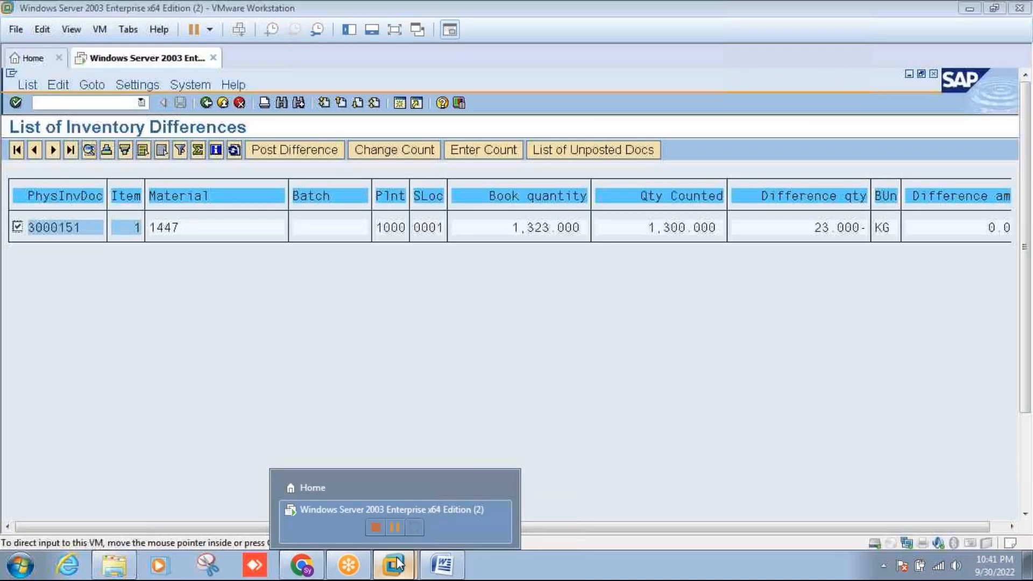
{"action": "left_click", "coordinate": [391, 513]}
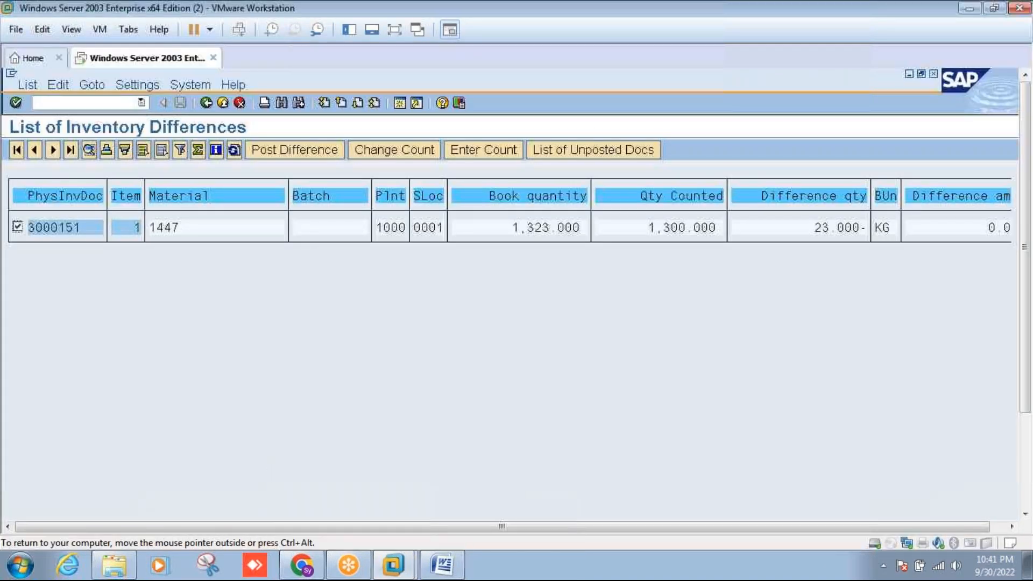
{"action": "left_click", "coordinate": [223, 103]}
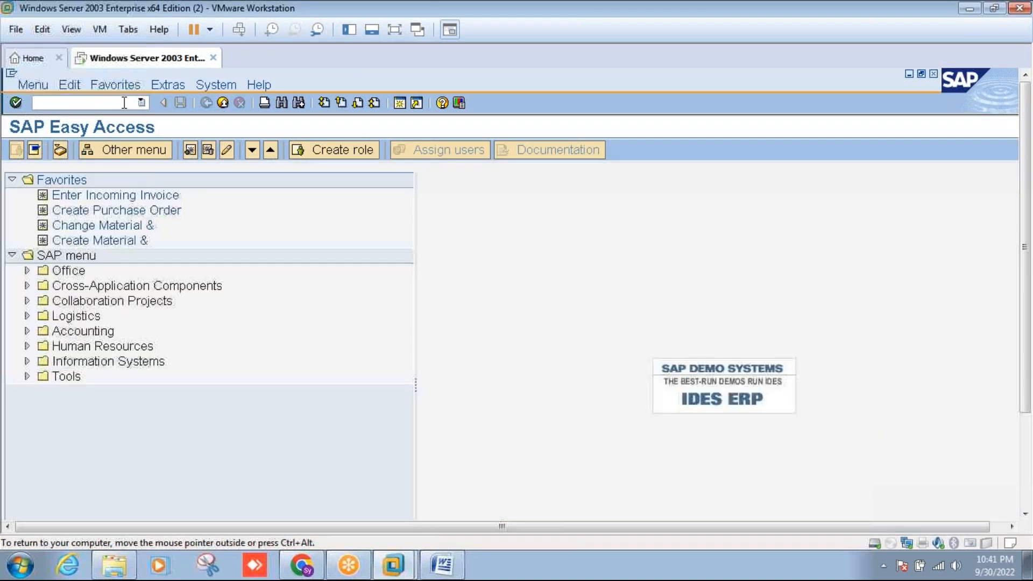
{"action": "type", "text": "mmbe"}
{"action": "key", "text": "Return"}
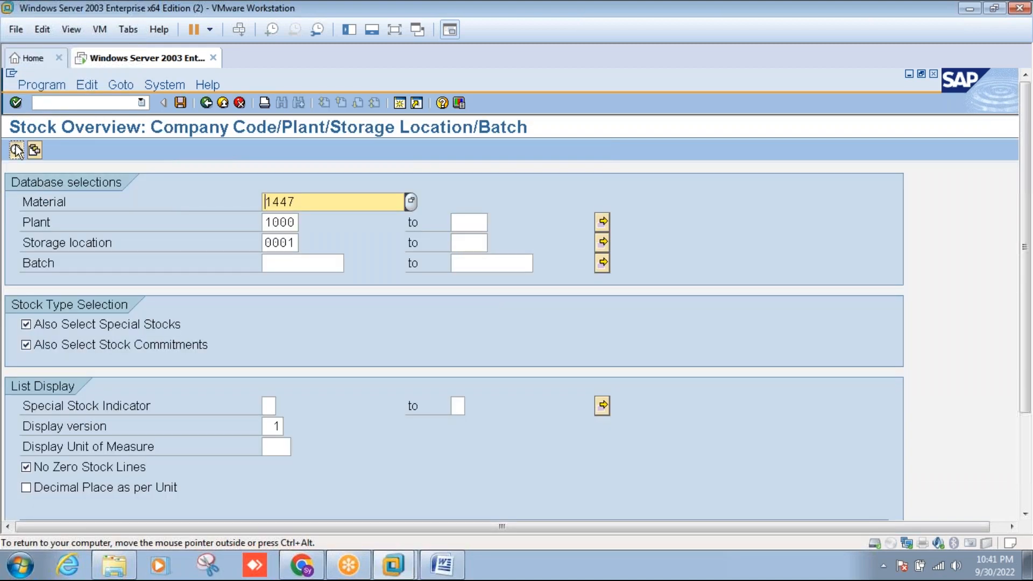
{"action": "left_click", "coordinate": [16, 150]}
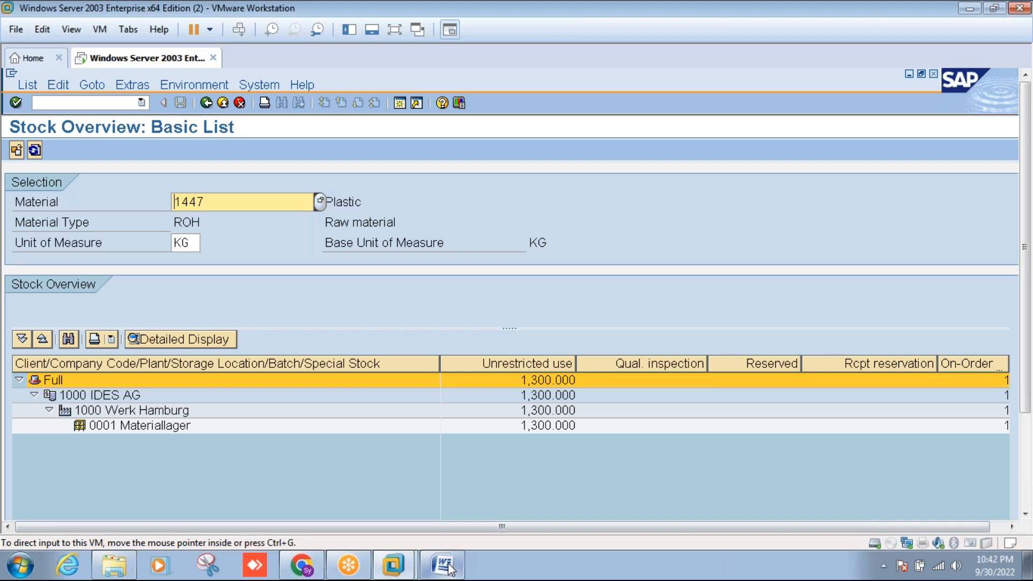
Read the Word notes on observing stock and the 701 and 702 account modifiers, and return to the SAP stock overview
{"action": "mouse_move", "coordinate": [450, 566]}
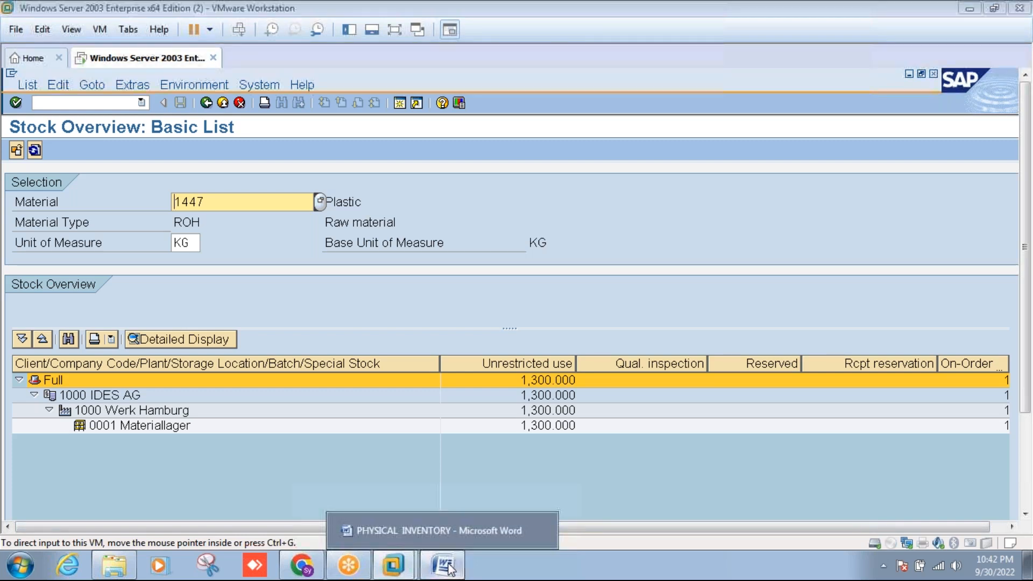
{"action": "left_click", "coordinate": [450, 568]}
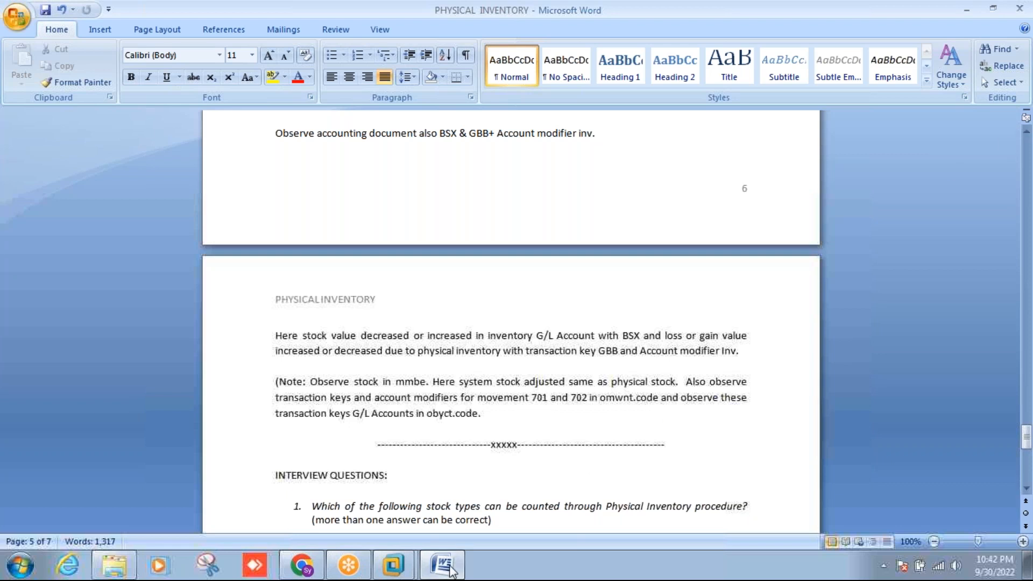
{"action": "mouse_move", "coordinate": [451, 571]}
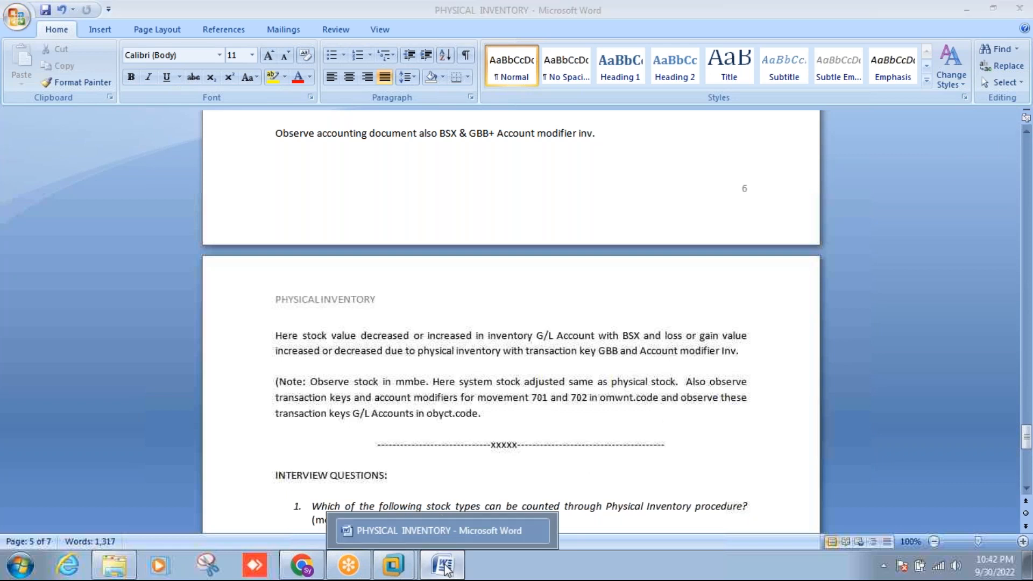
{"action": "left_click", "coordinate": [445, 570]}
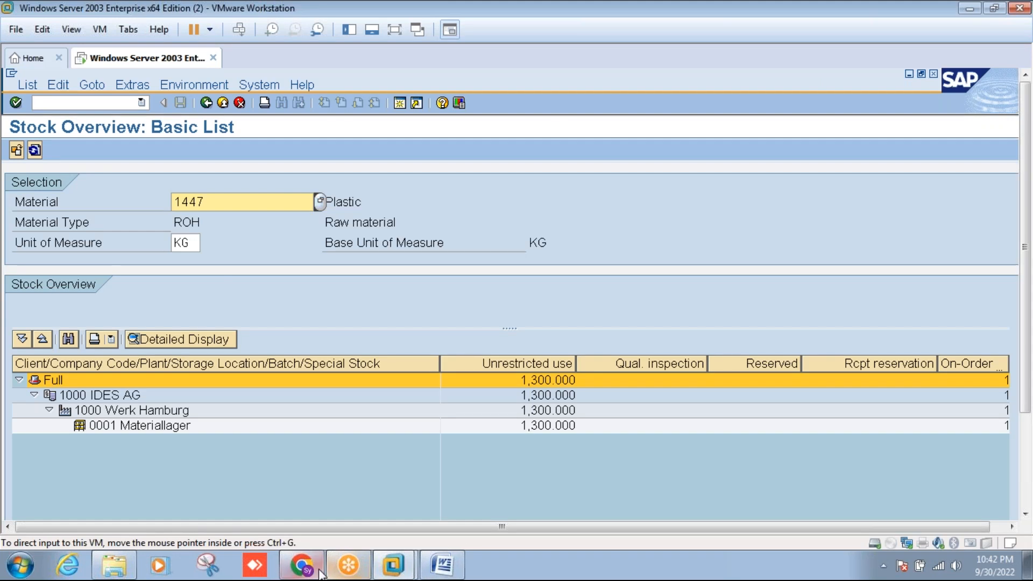
Switch to Chrome and bring up the GoToMeeting Hub page with the upcoming meetings
{"action": "mouse_move", "coordinate": [321, 573]}
{"action": "left_click", "coordinate": [303, 565]}
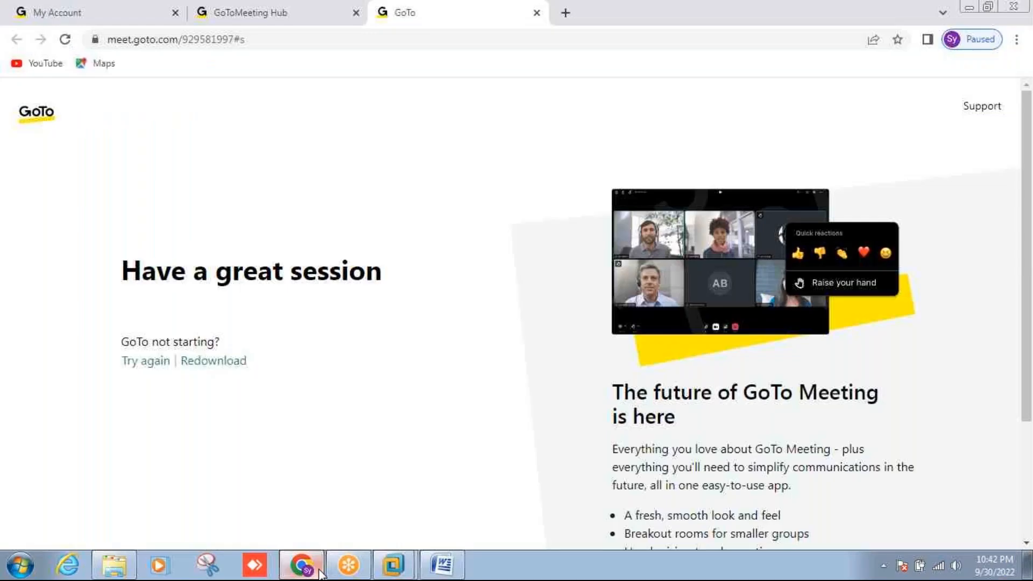
{"action": "left_click", "coordinate": [275, 23]}
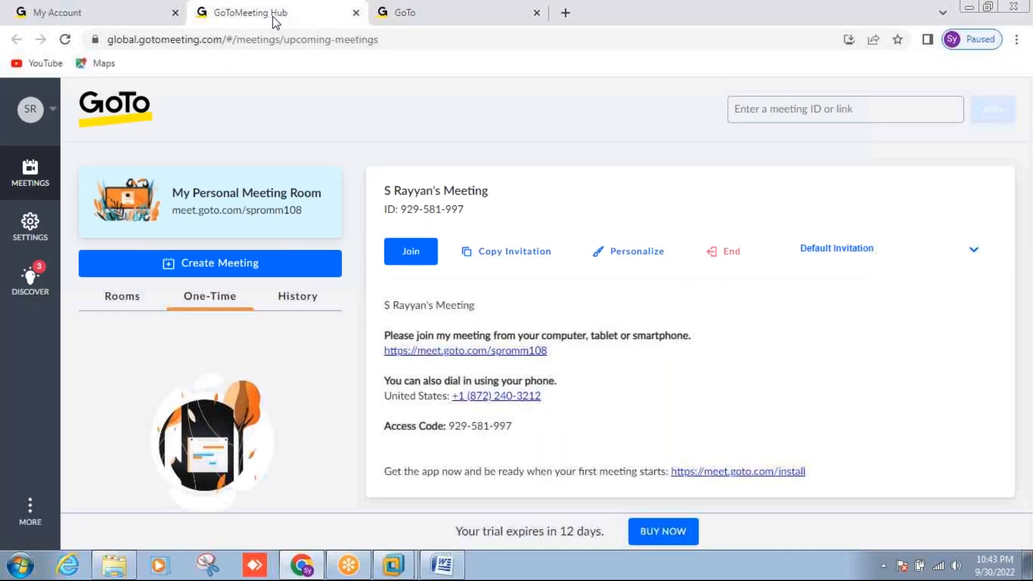